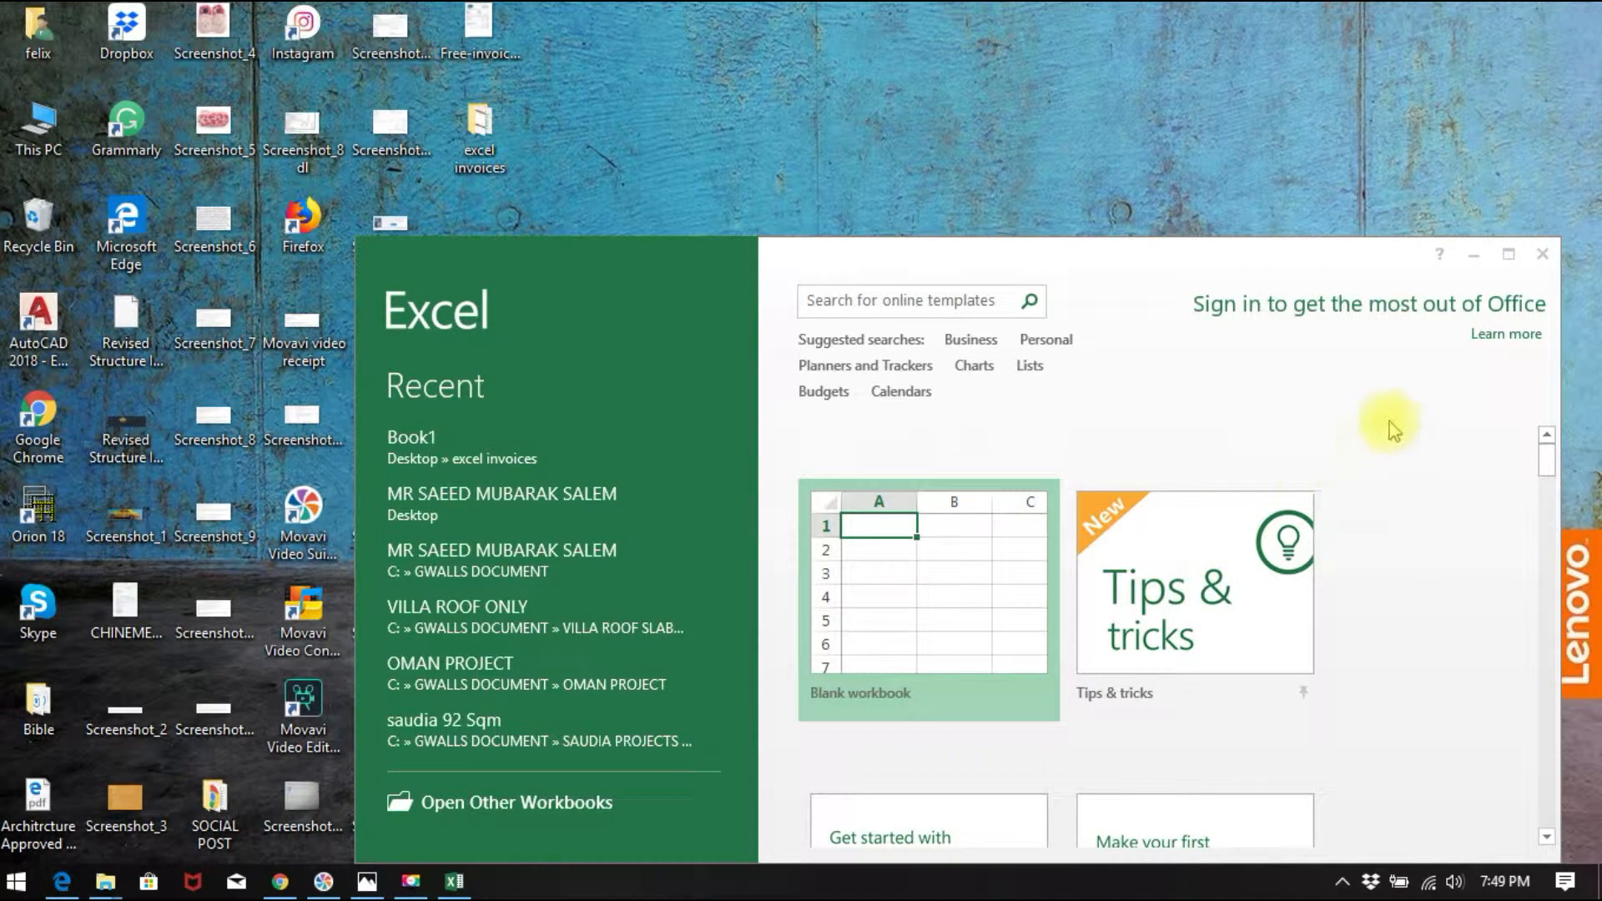
# - Maximize the start window, browse the available templates and create a new blank workbook
pyautogui.click(1511, 255)
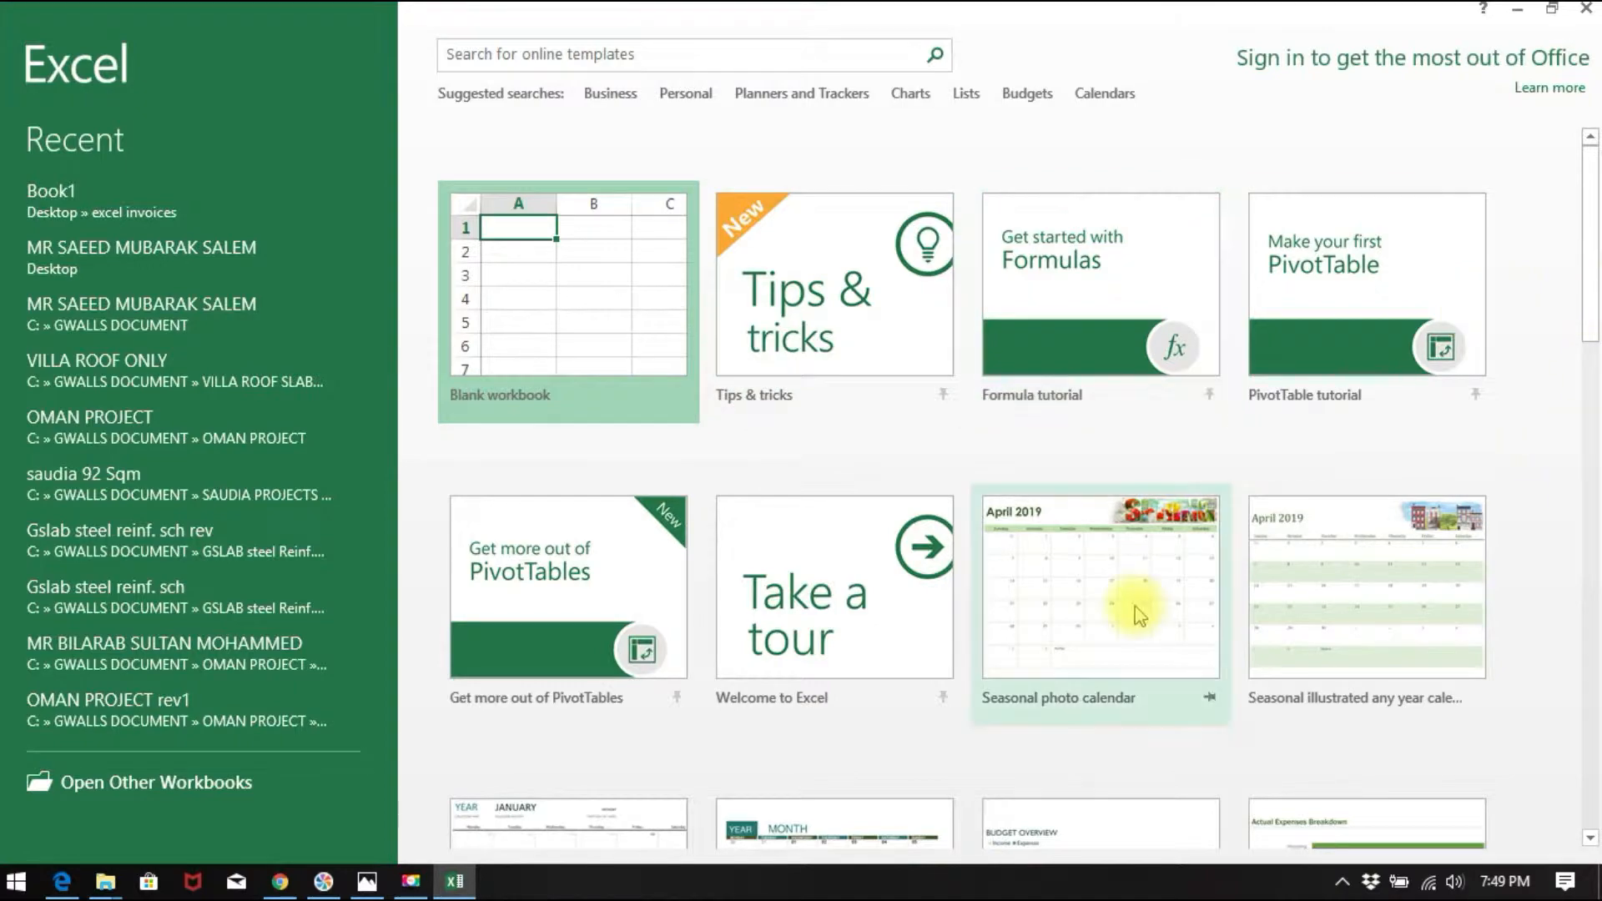
pyautogui.scroll(-6, 1135, 613)
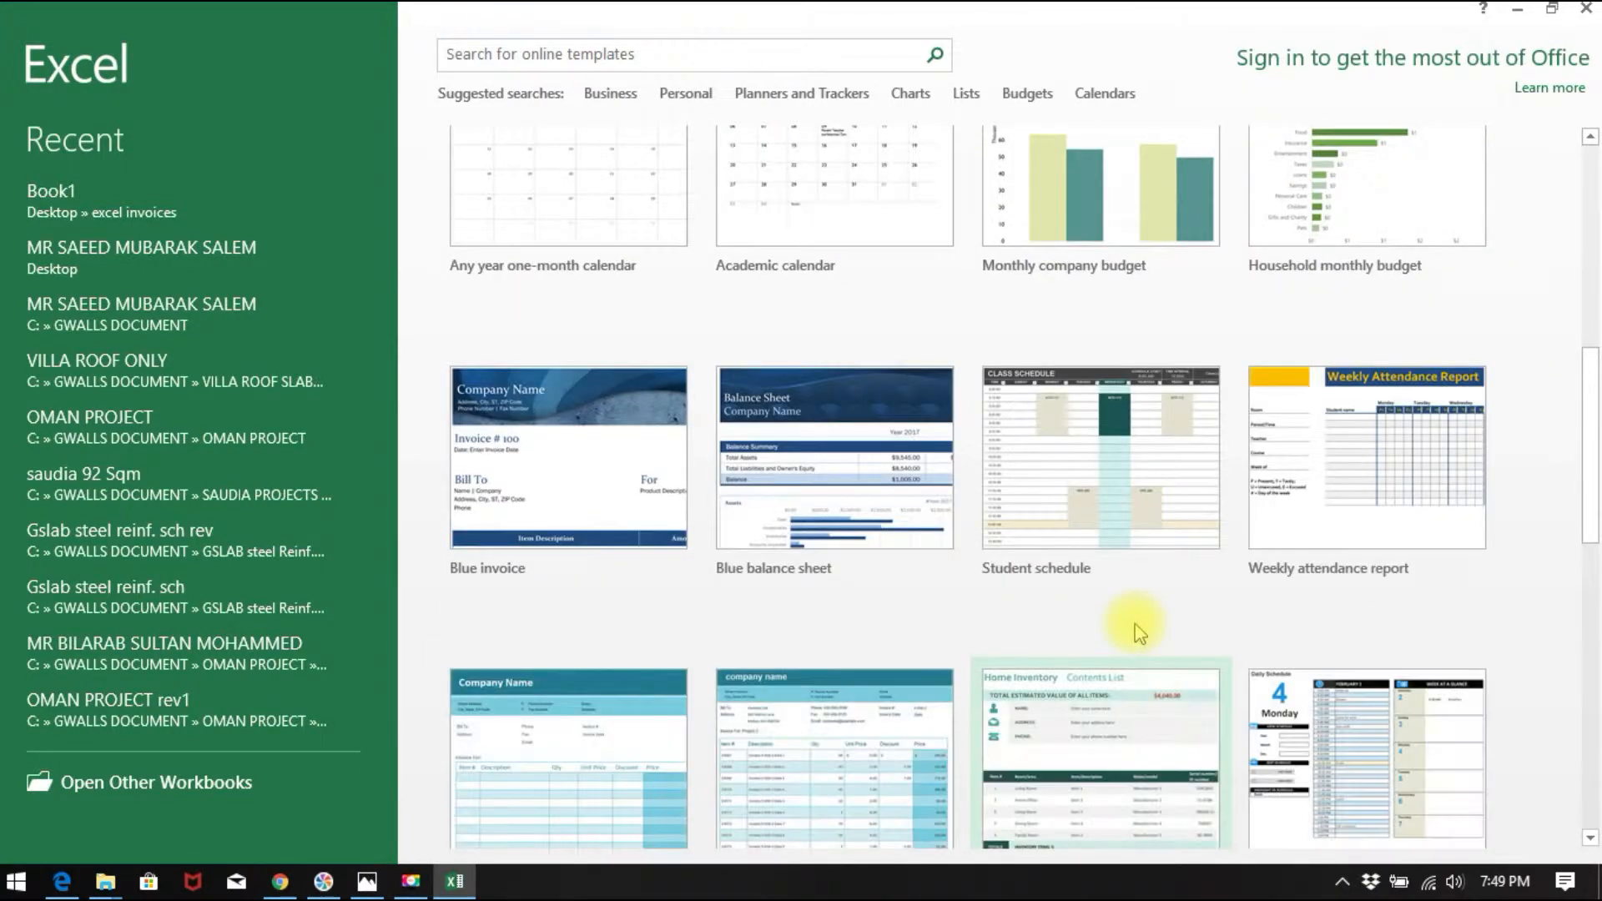
pyautogui.scroll(-4, 1138, 626)
pyautogui.scroll(6, 1138, 625)
pyautogui.scroll(6, 1068, 628)
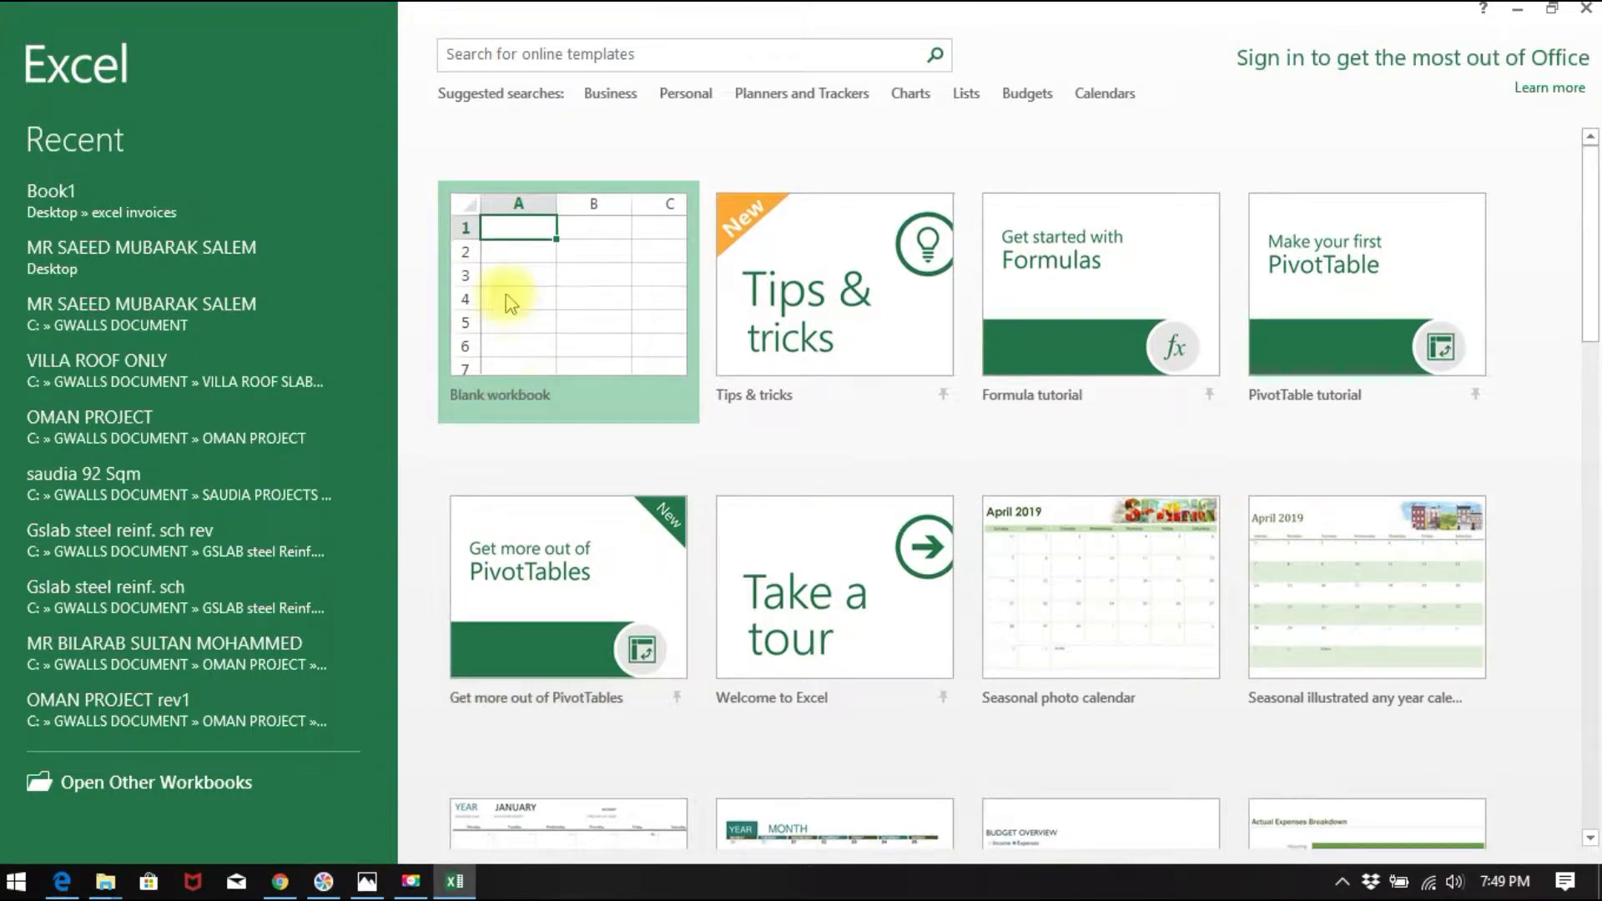
pyautogui.click(551, 322)
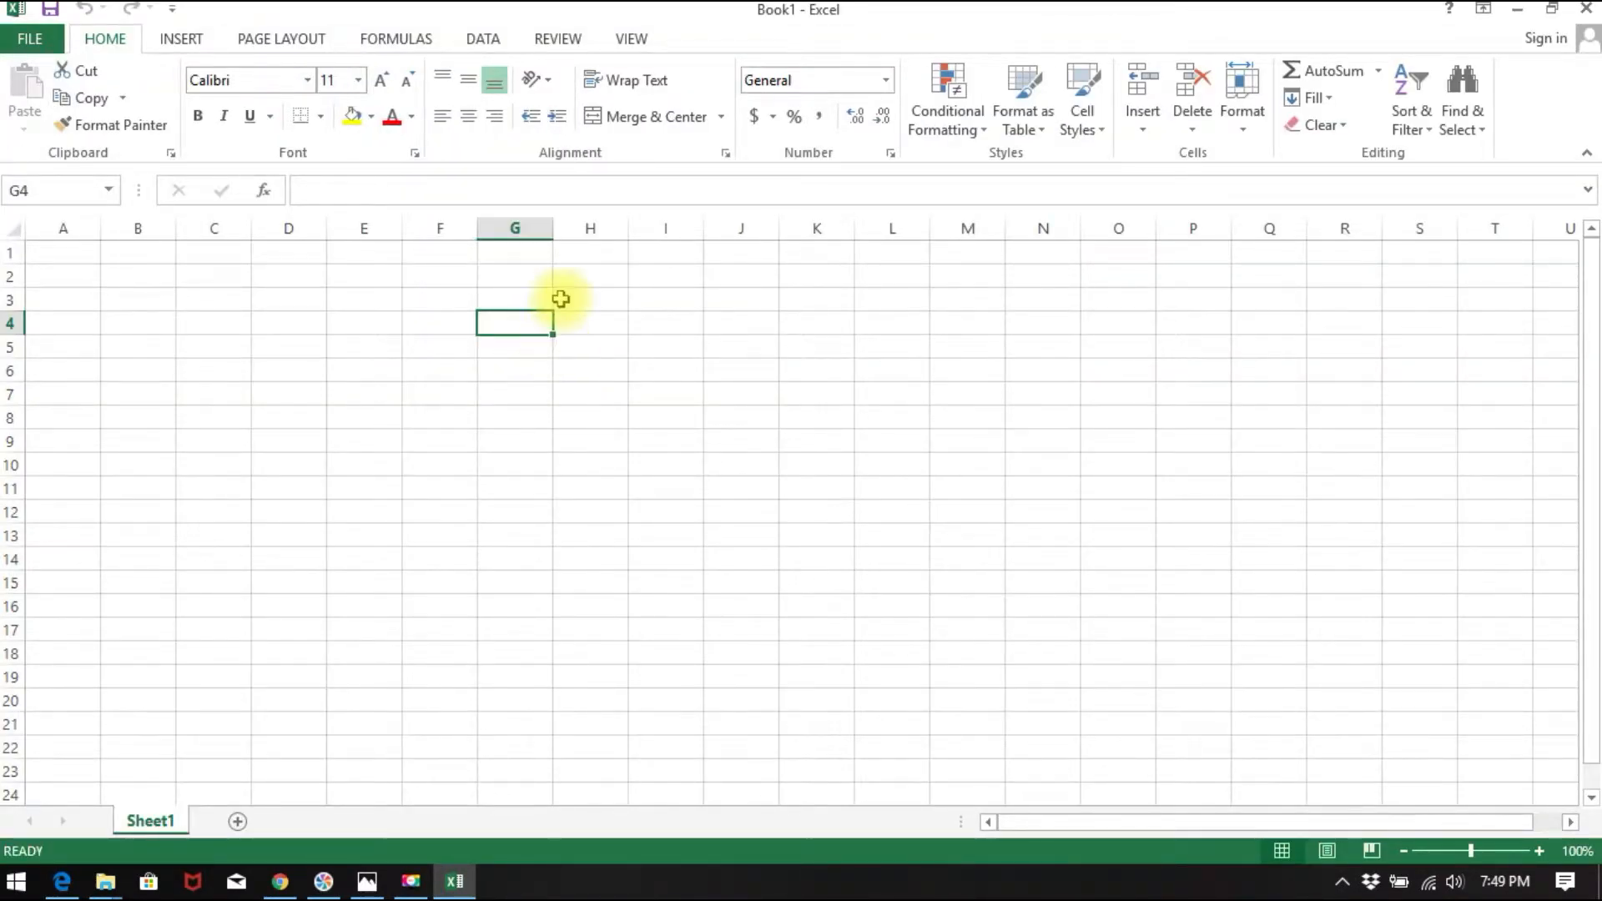
# - Enter the balance sheet title for the owner's business on the 1st May 2019 in cell A1, with the first asset labels below it
pyautogui.click(87, 254)
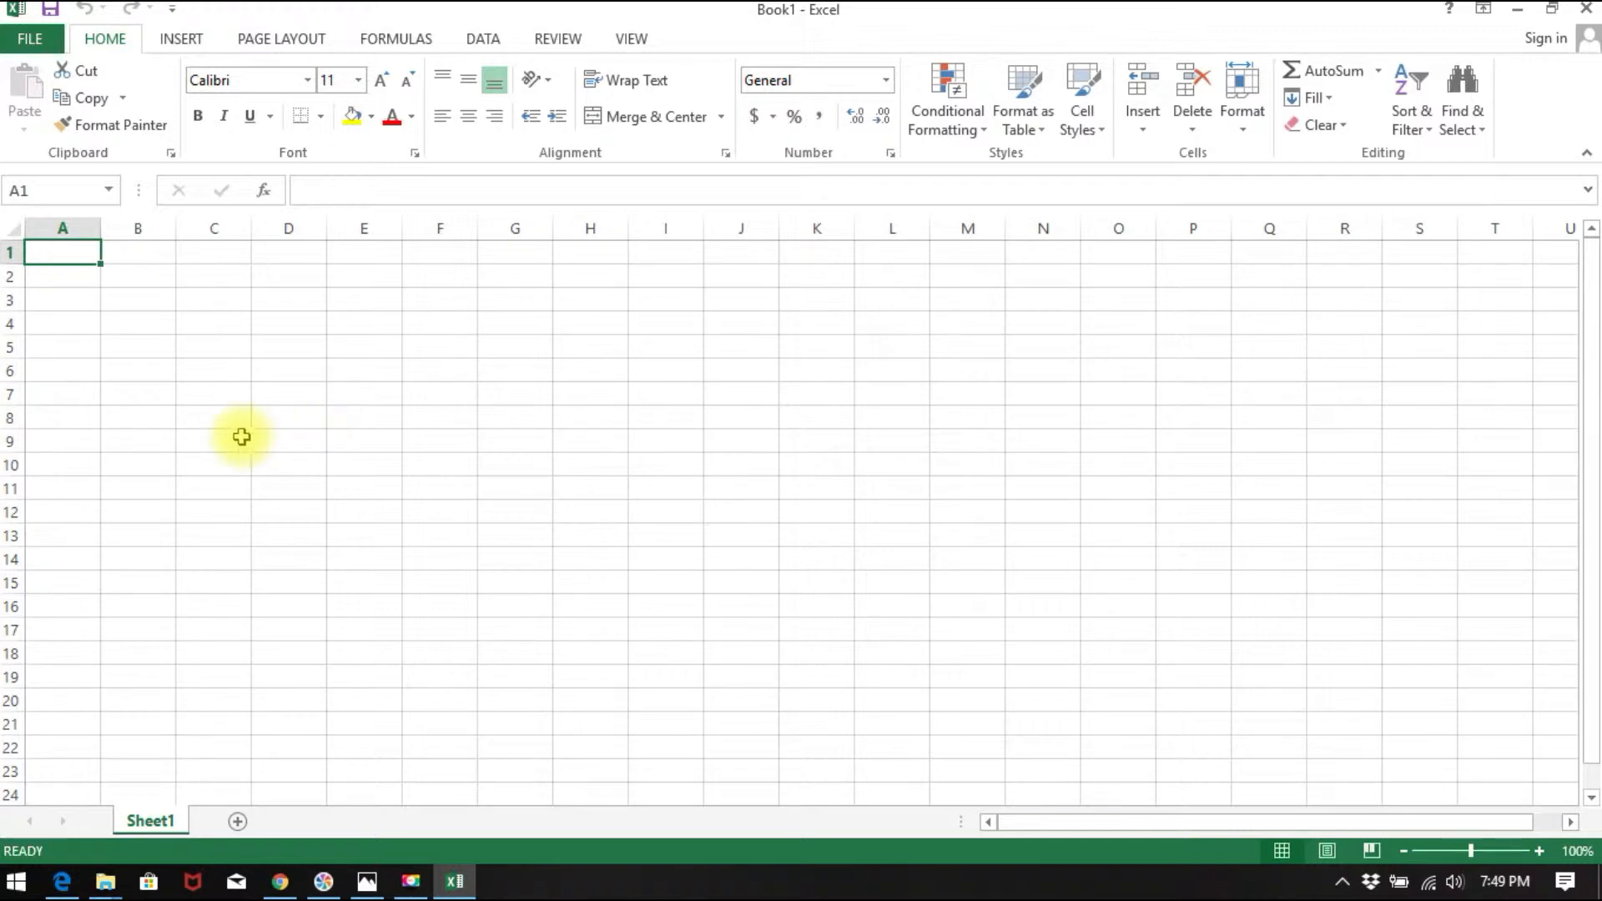
pyautogui.press('Down')
pyautogui.press('Right')
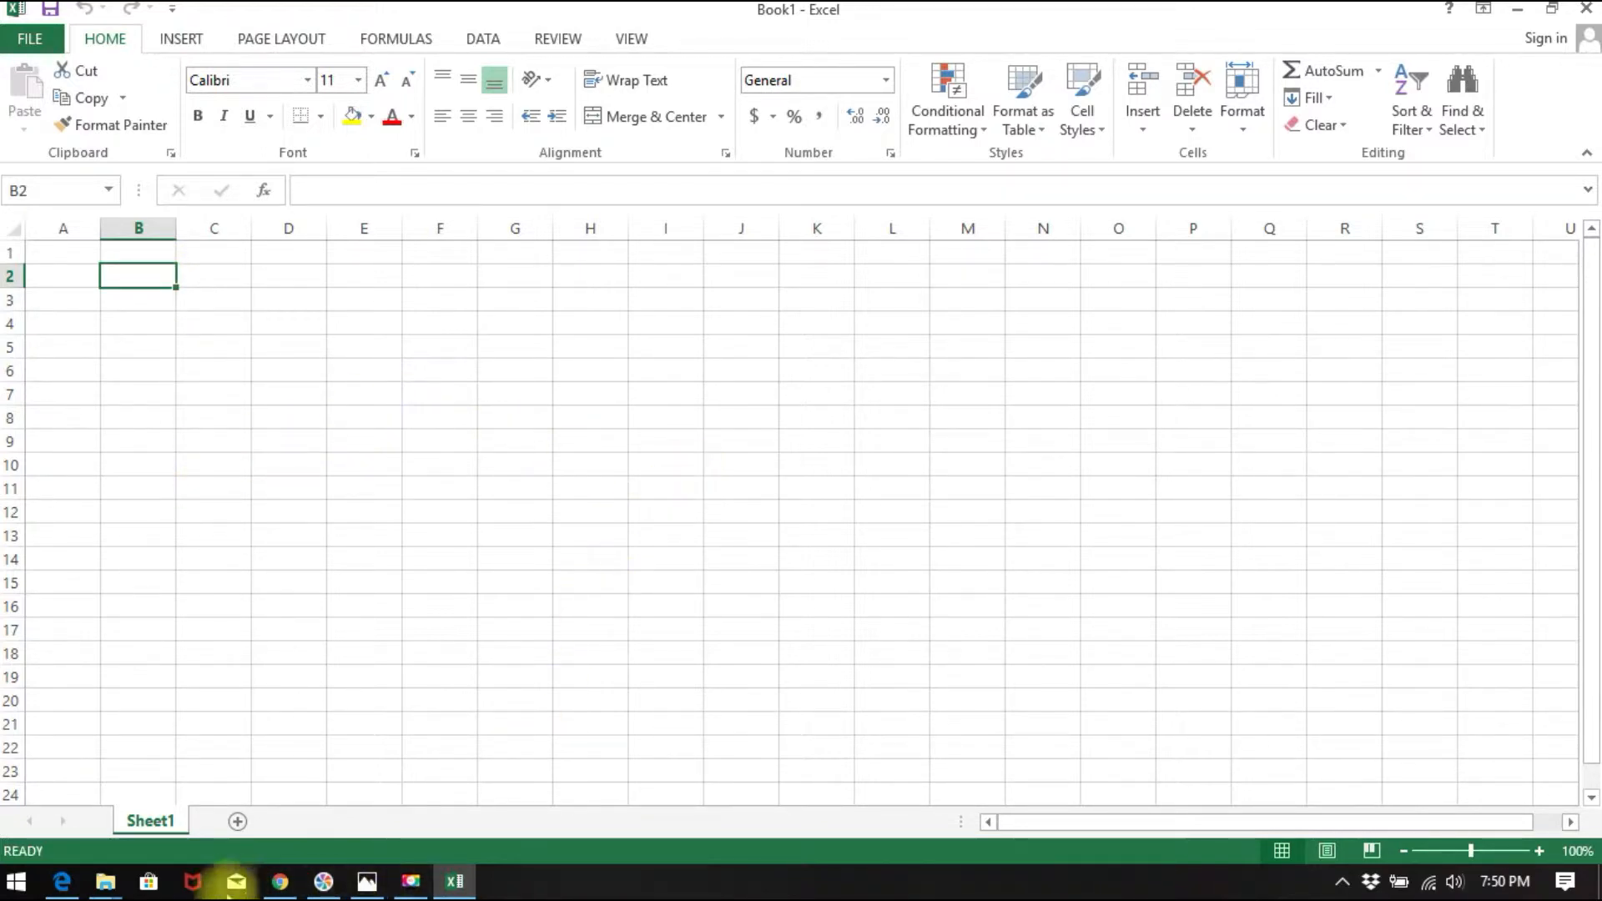
pyautogui.hotkey('ctrl', 'Home')
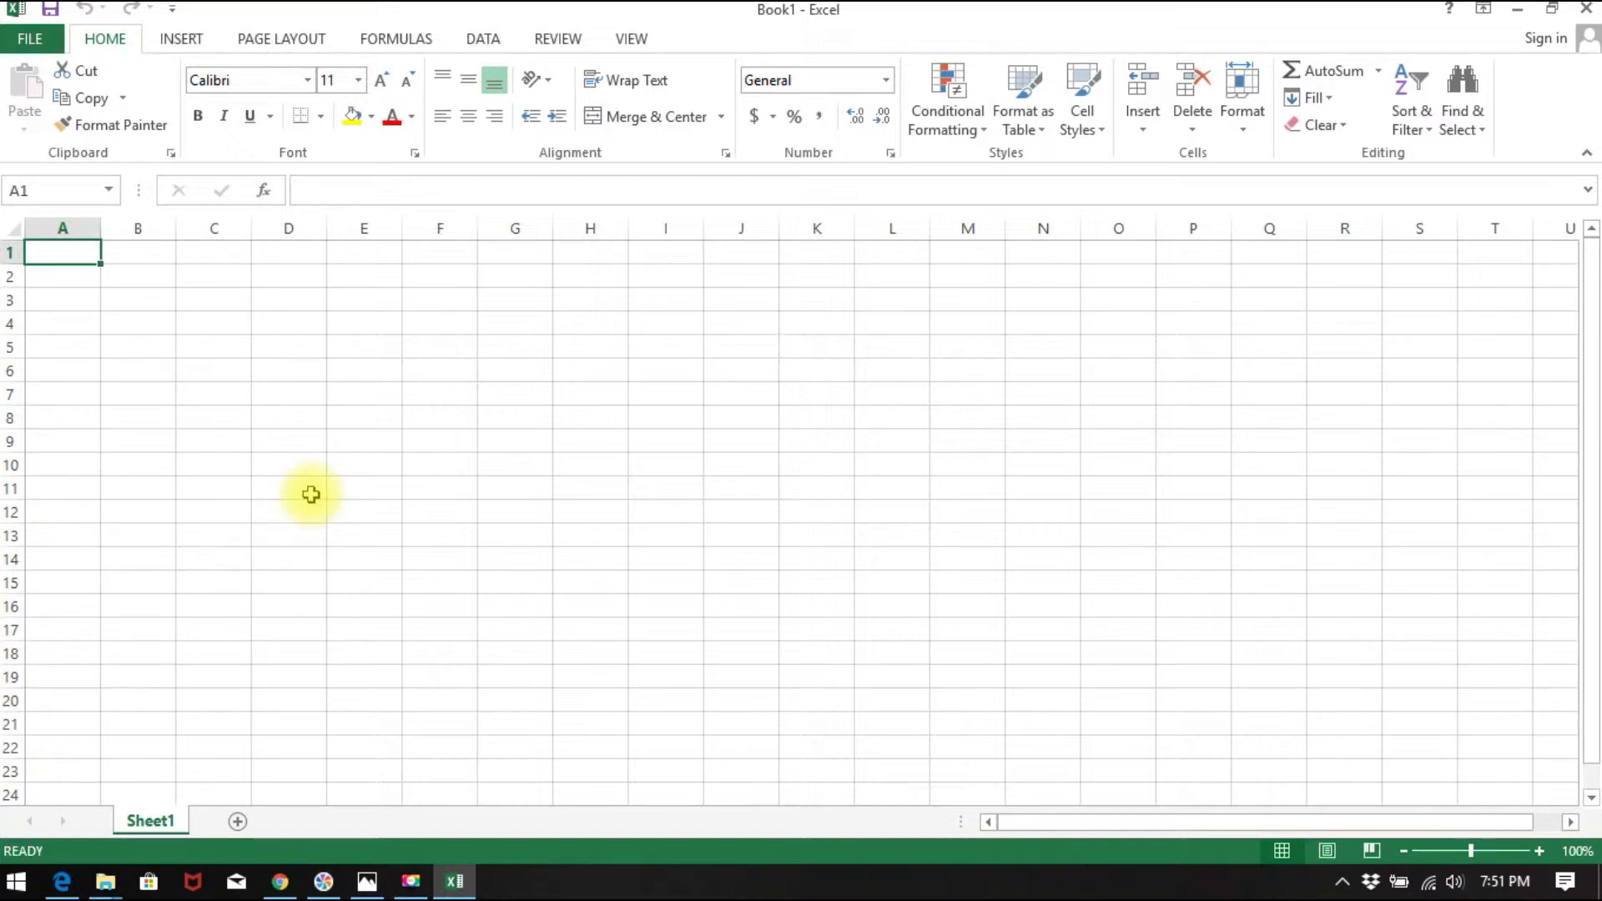
pyautogui.write('b')
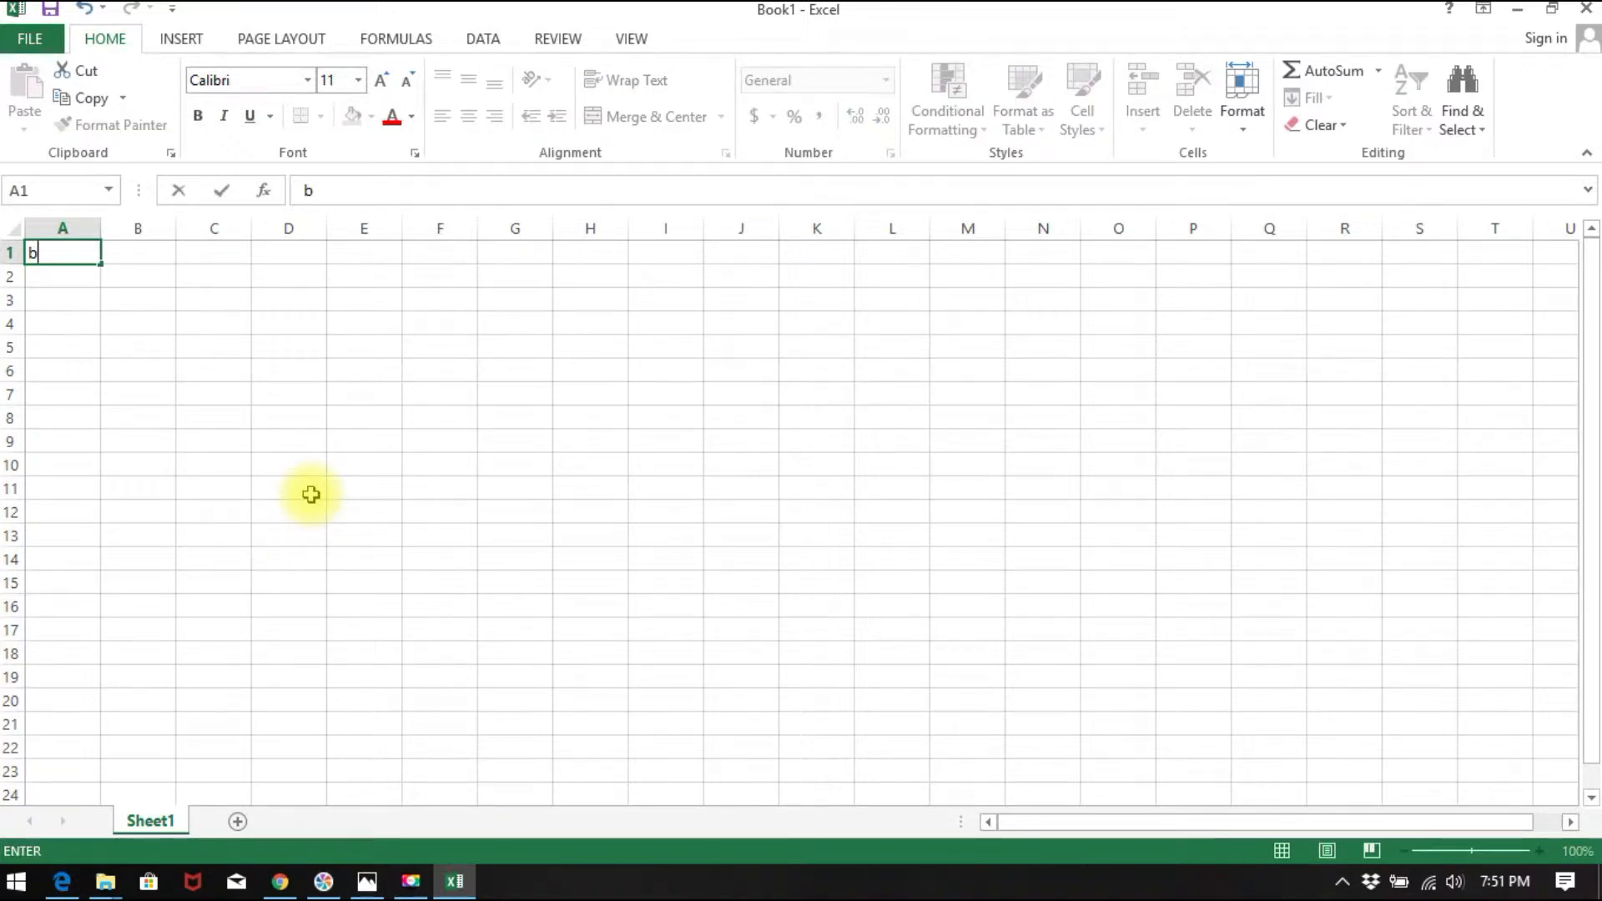
pyautogui.press('BackSpace')
pyautogui.write('B')
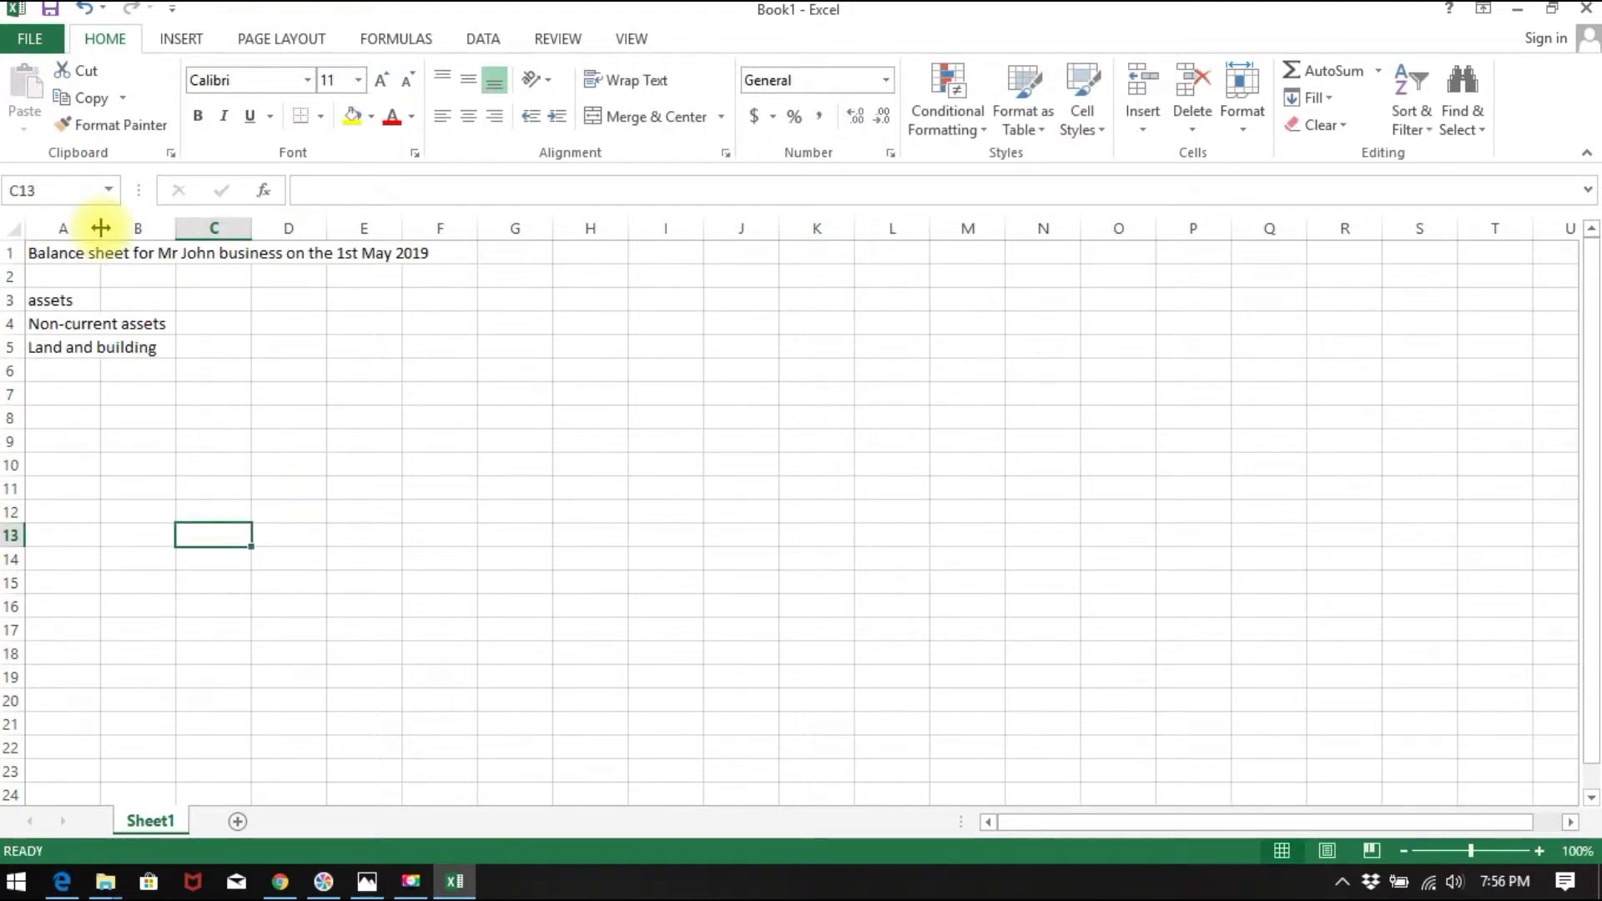
# - Widen column A to fit the account labels and select cell A6 below Land and building
pyautogui.moveTo(100, 228); pyautogui.dragTo(251, 236)
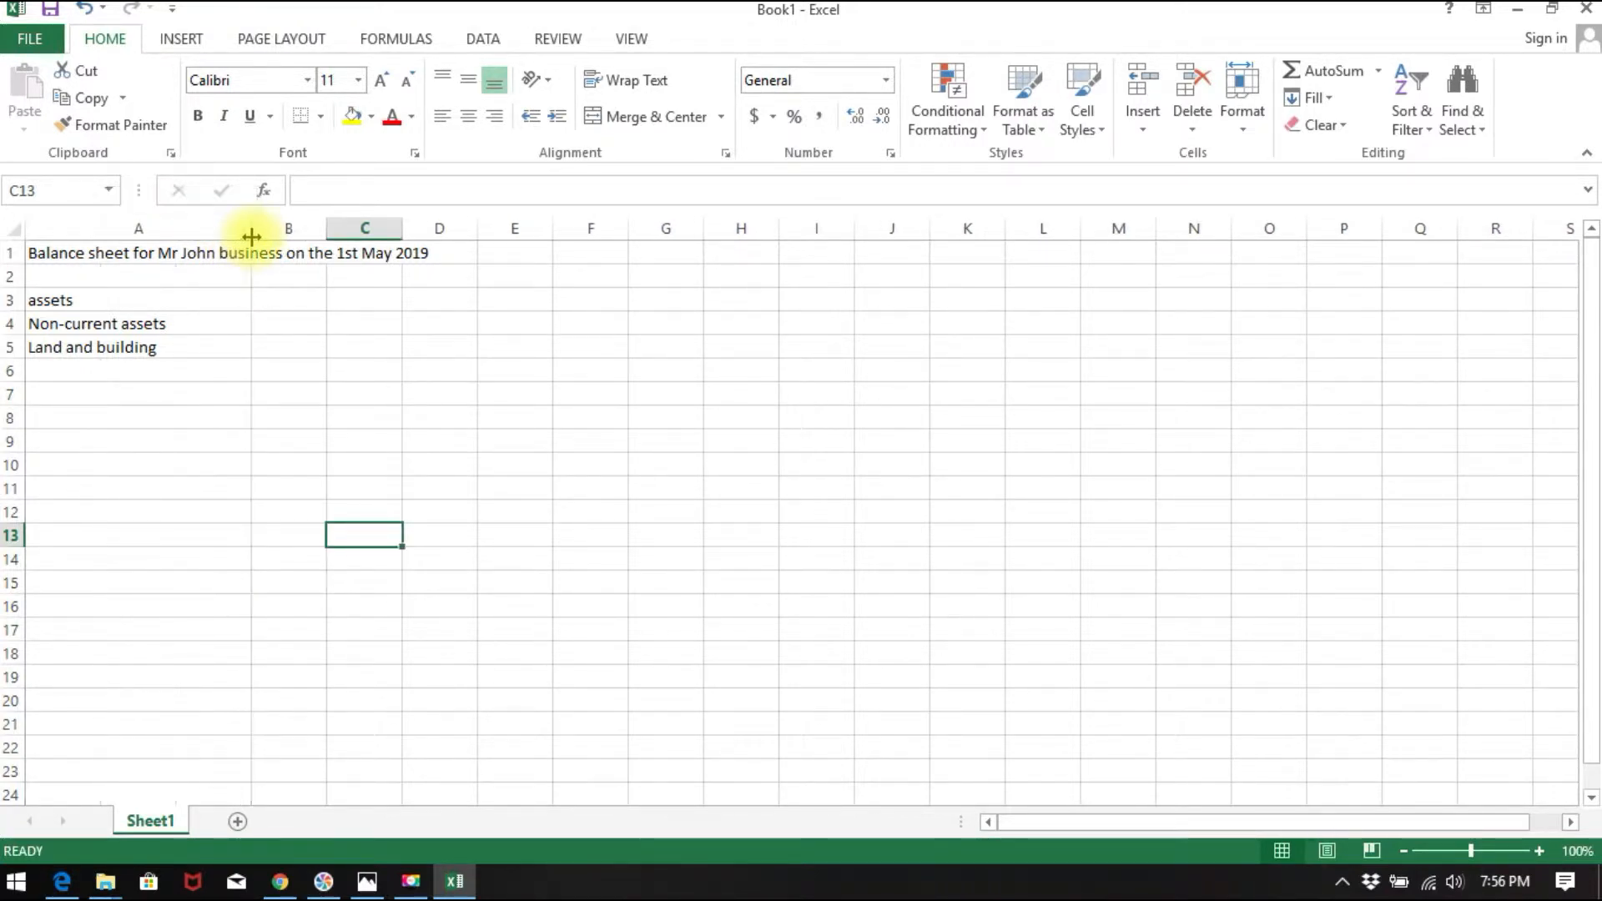
pyautogui.click(284, 219)
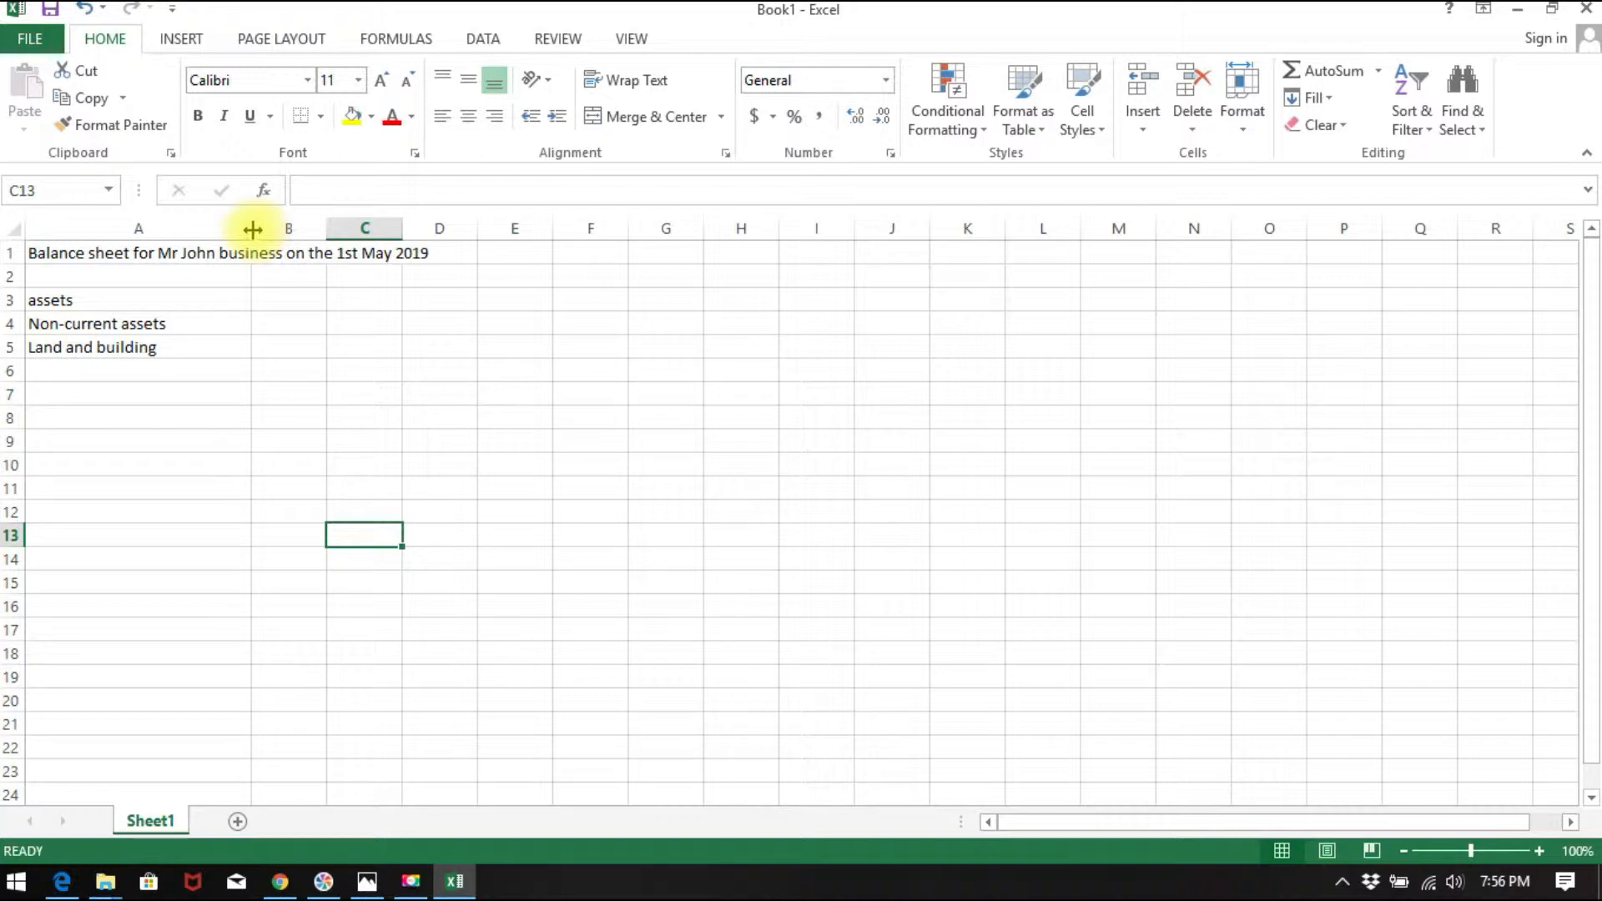
pyautogui.moveTo(257, 229); pyautogui.dragTo(266, 229)
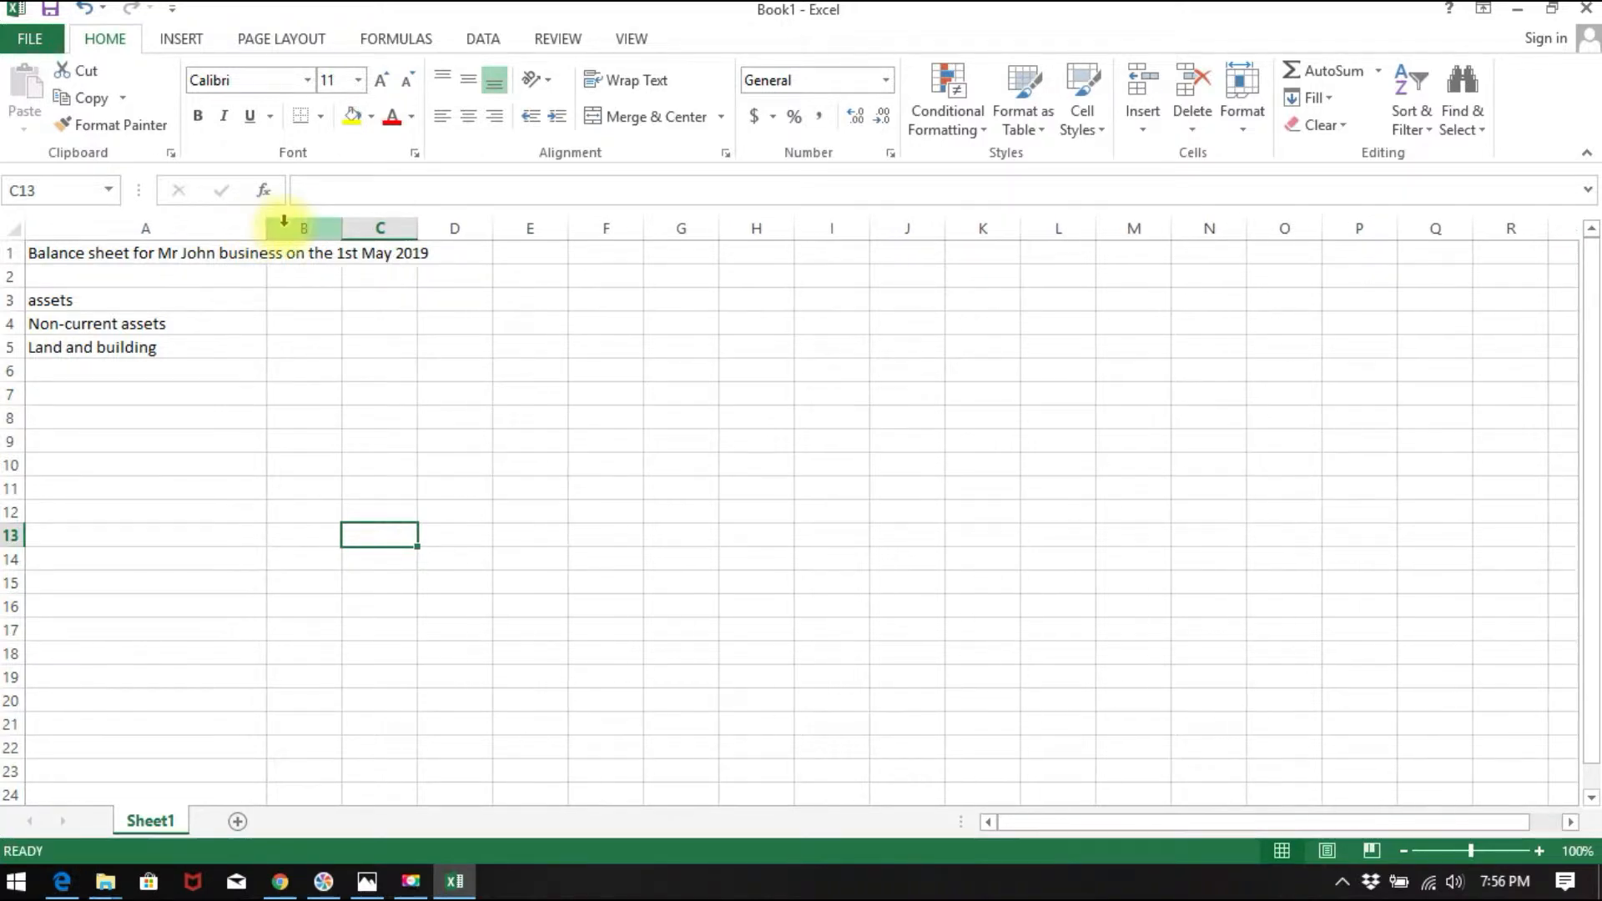
pyautogui.click(297, 304)
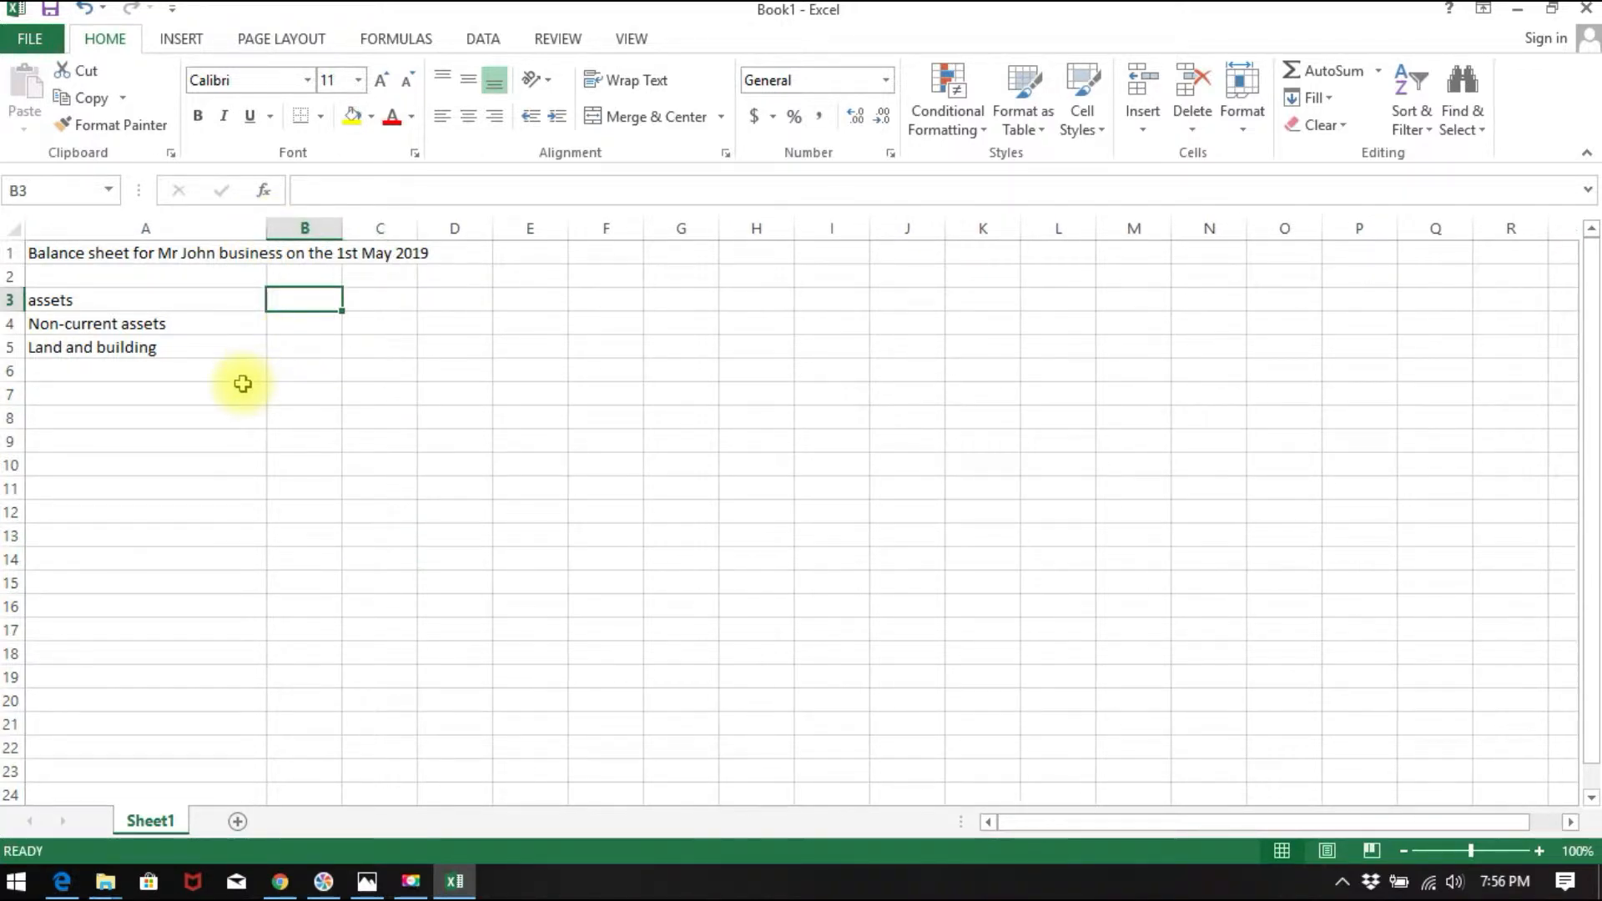
pyautogui.click(138, 365)
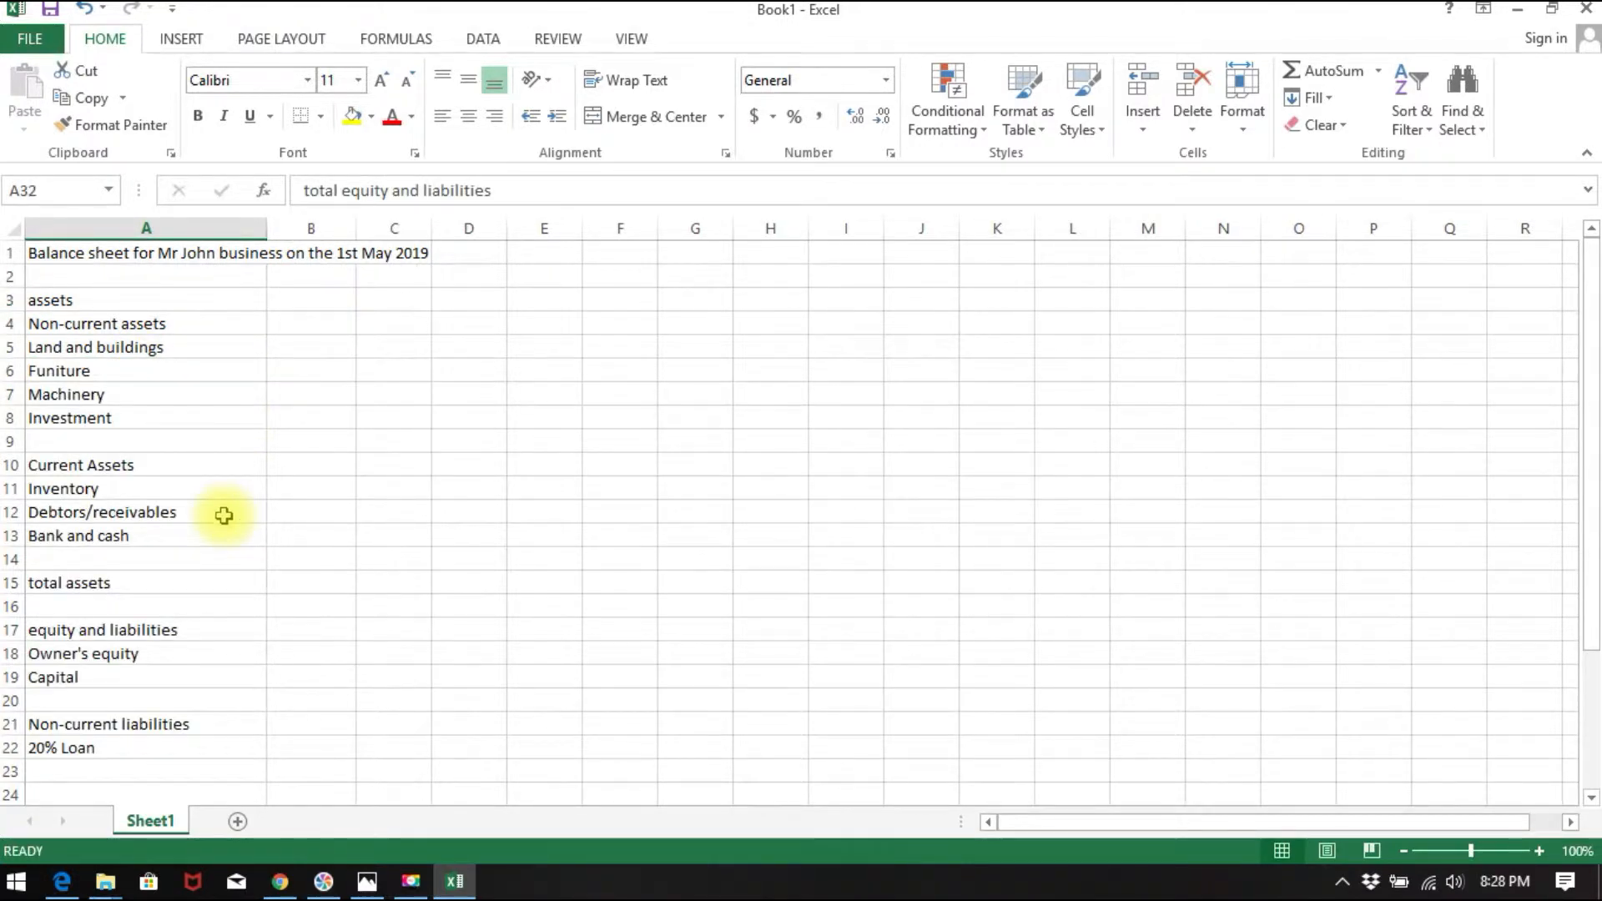
# - Enter 1000000 as the Land and buildings amount in cell B5
pyautogui.click(322, 305)
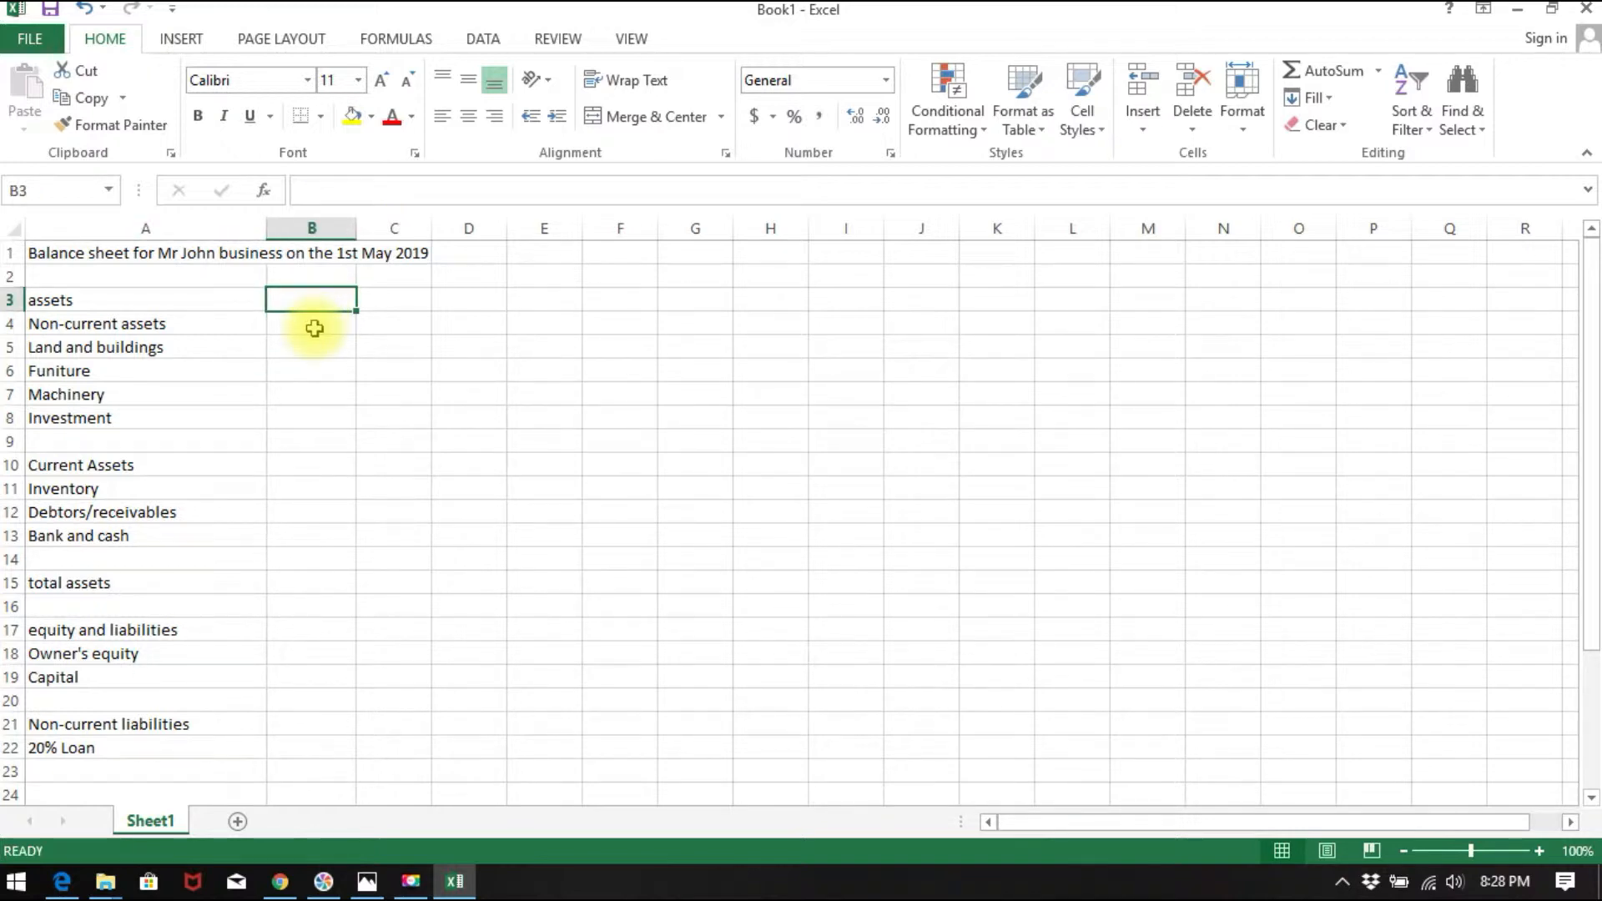
pyautogui.click(314, 327)
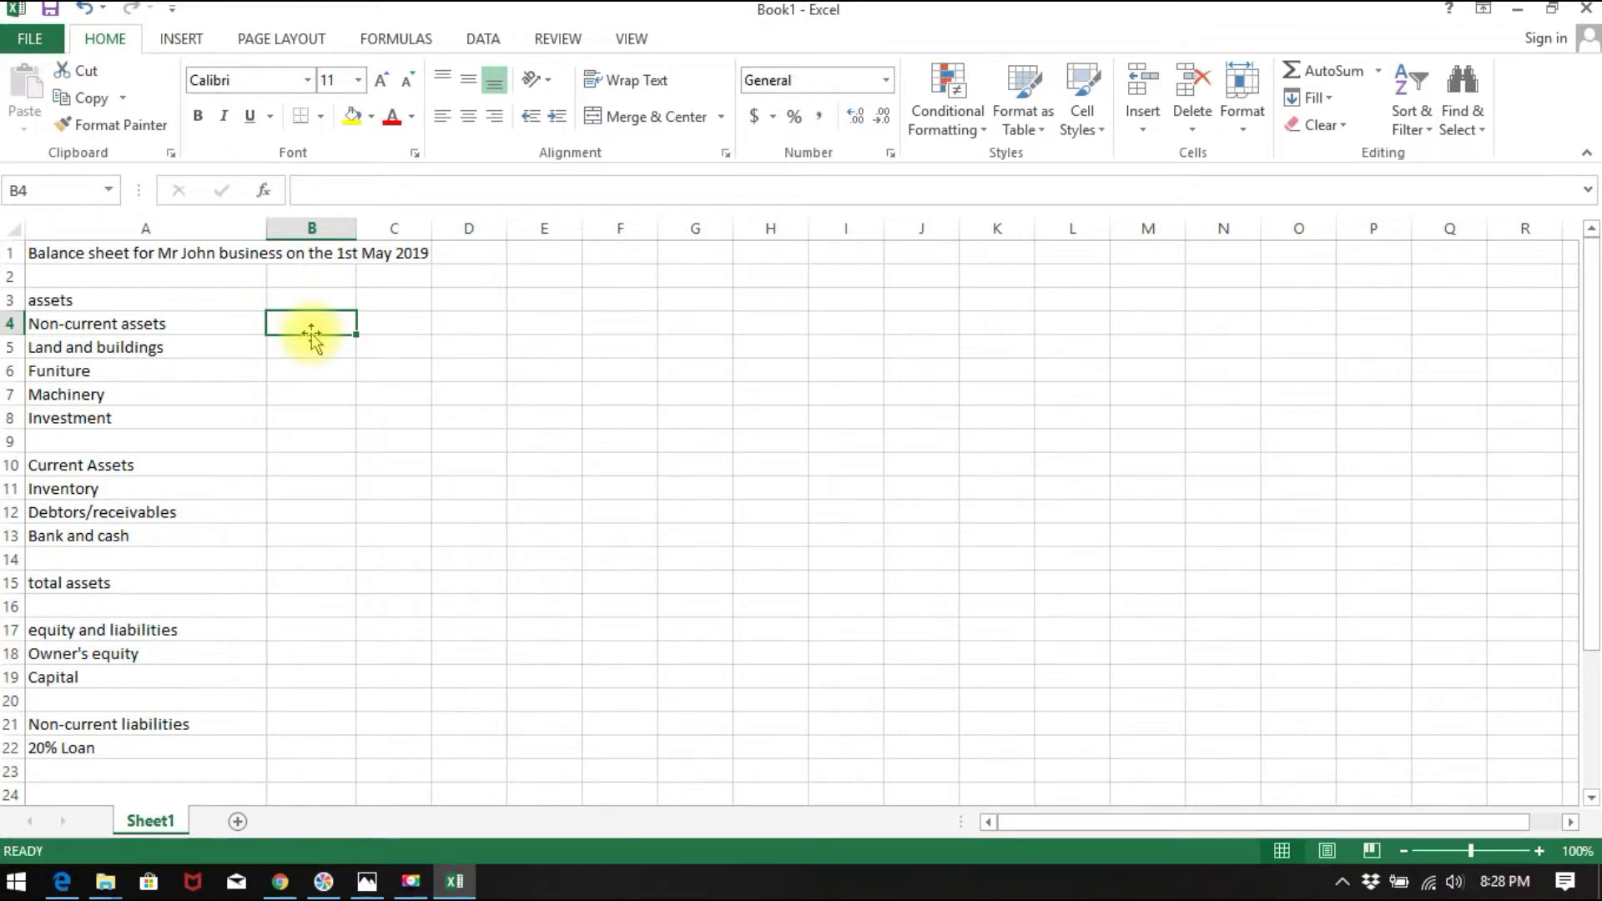
pyautogui.click(307, 344)
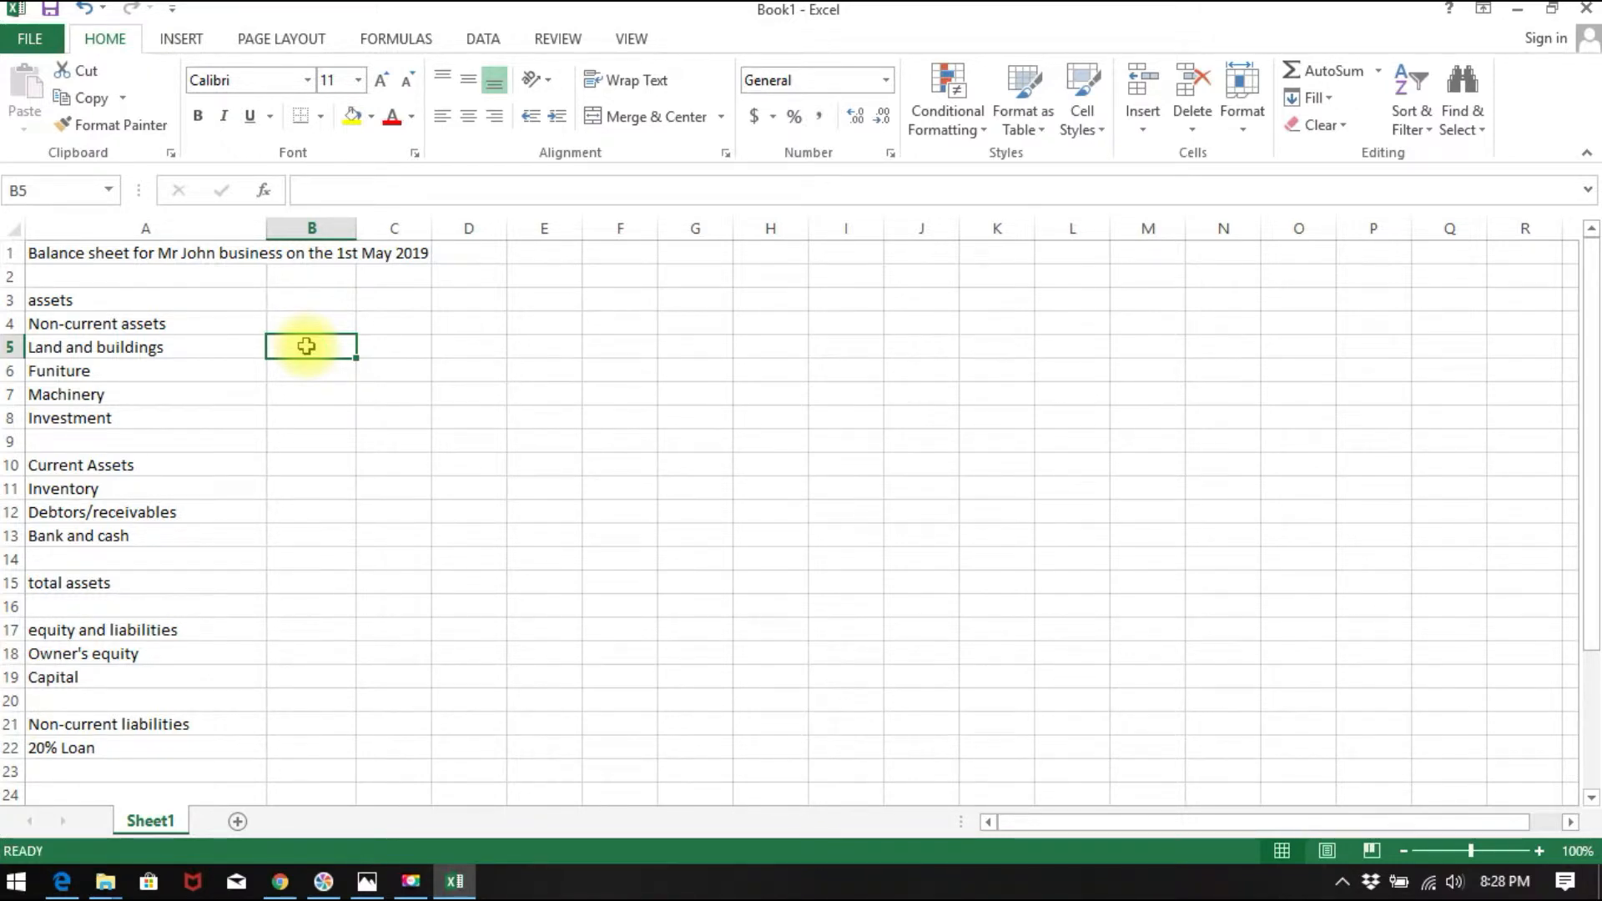
pyautogui.write('1000000')
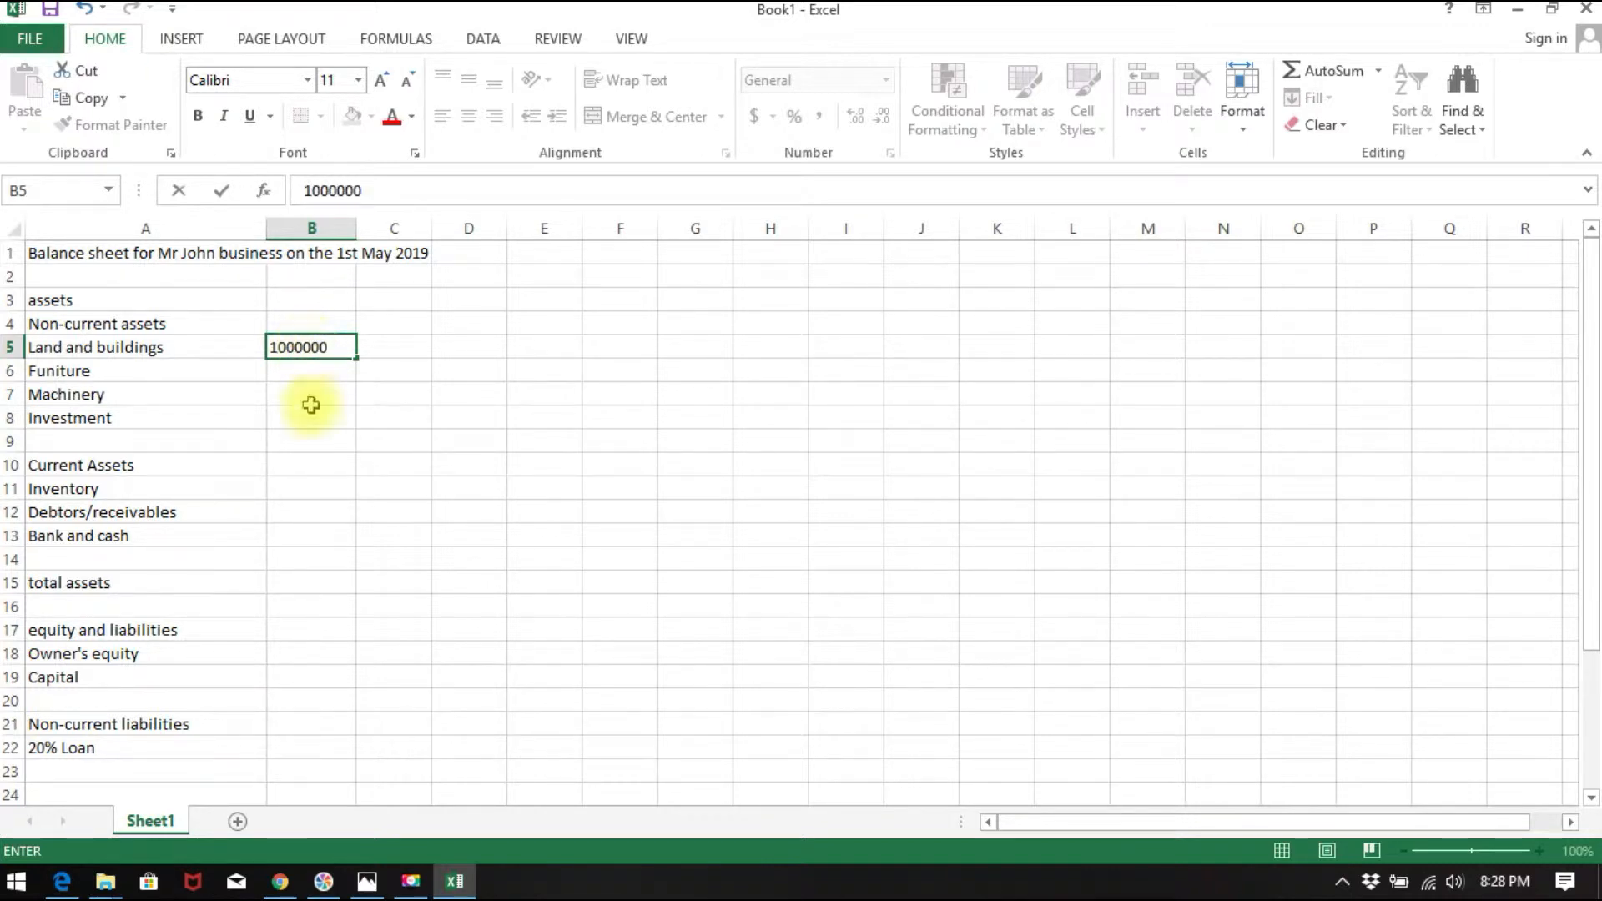
pyautogui.click(333, 369)
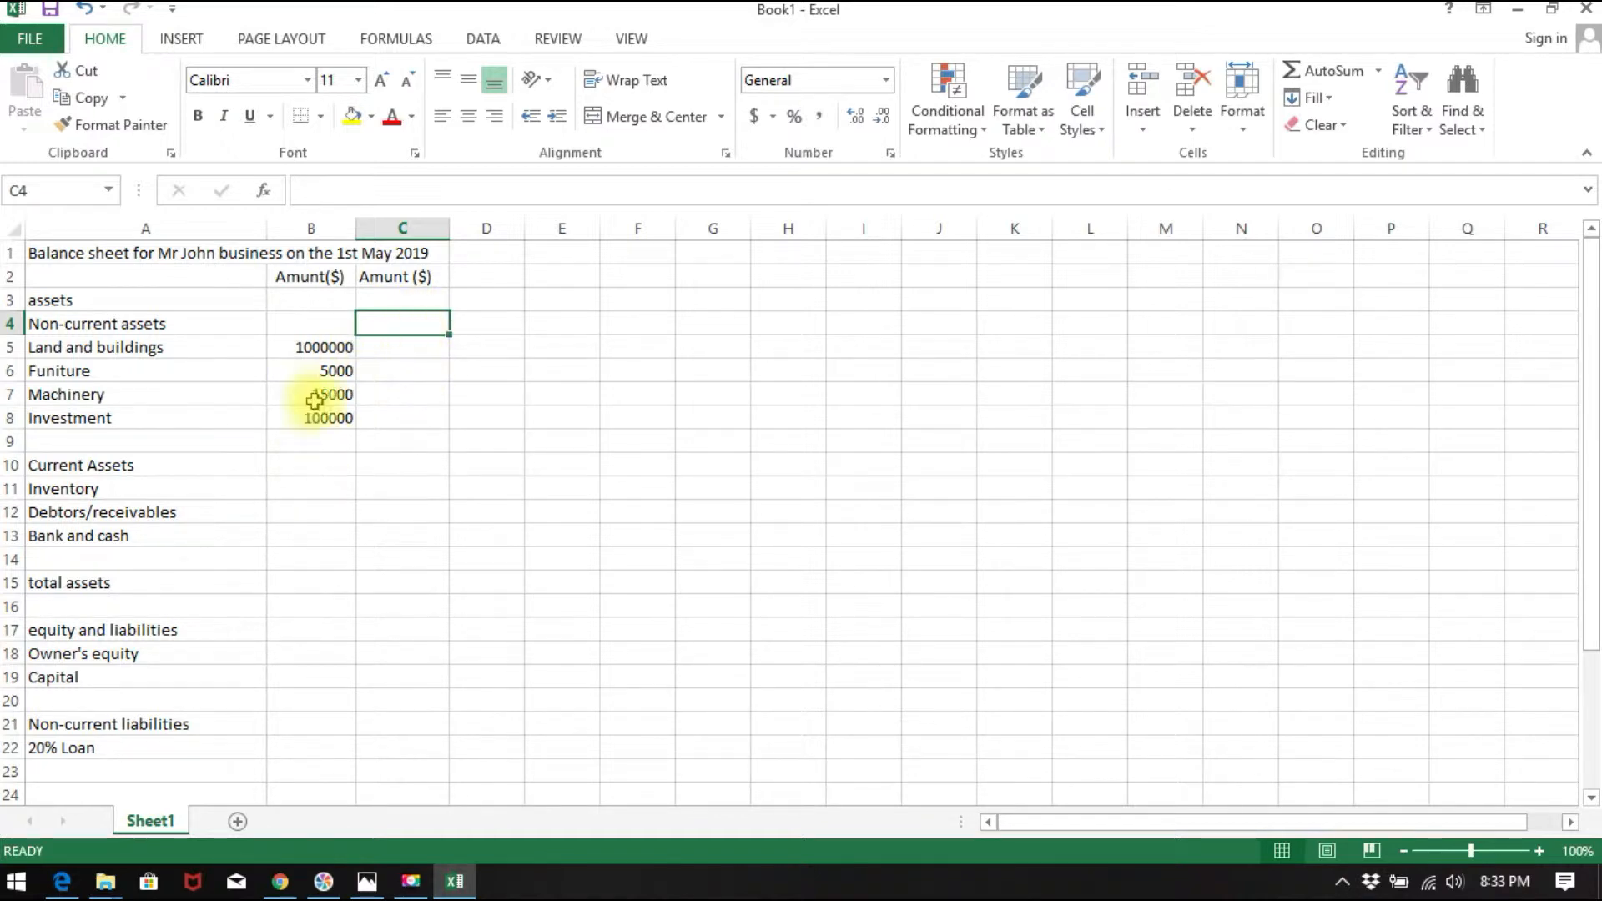
# - Try to total the non-current asset amounts with AutoSum in cell B9, and undo that total
pyautogui.moveTo(332, 342); pyautogui.dragTo(345, 419)
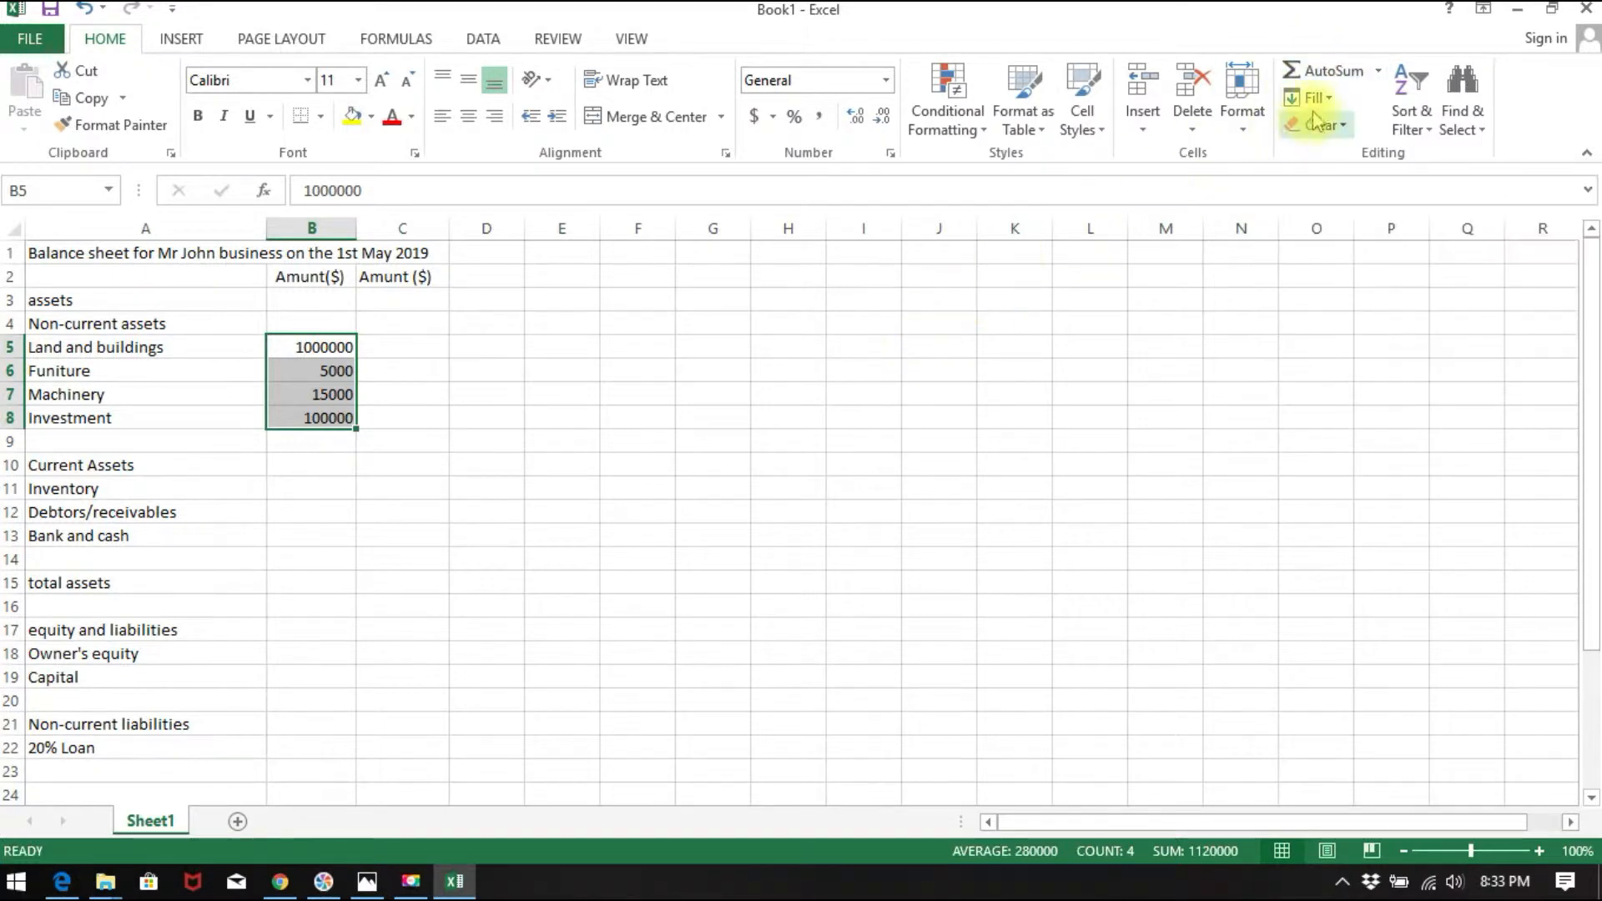
pyautogui.click(326, 351)
pyautogui.moveTo(330, 358); pyautogui.dragTo(344, 417)
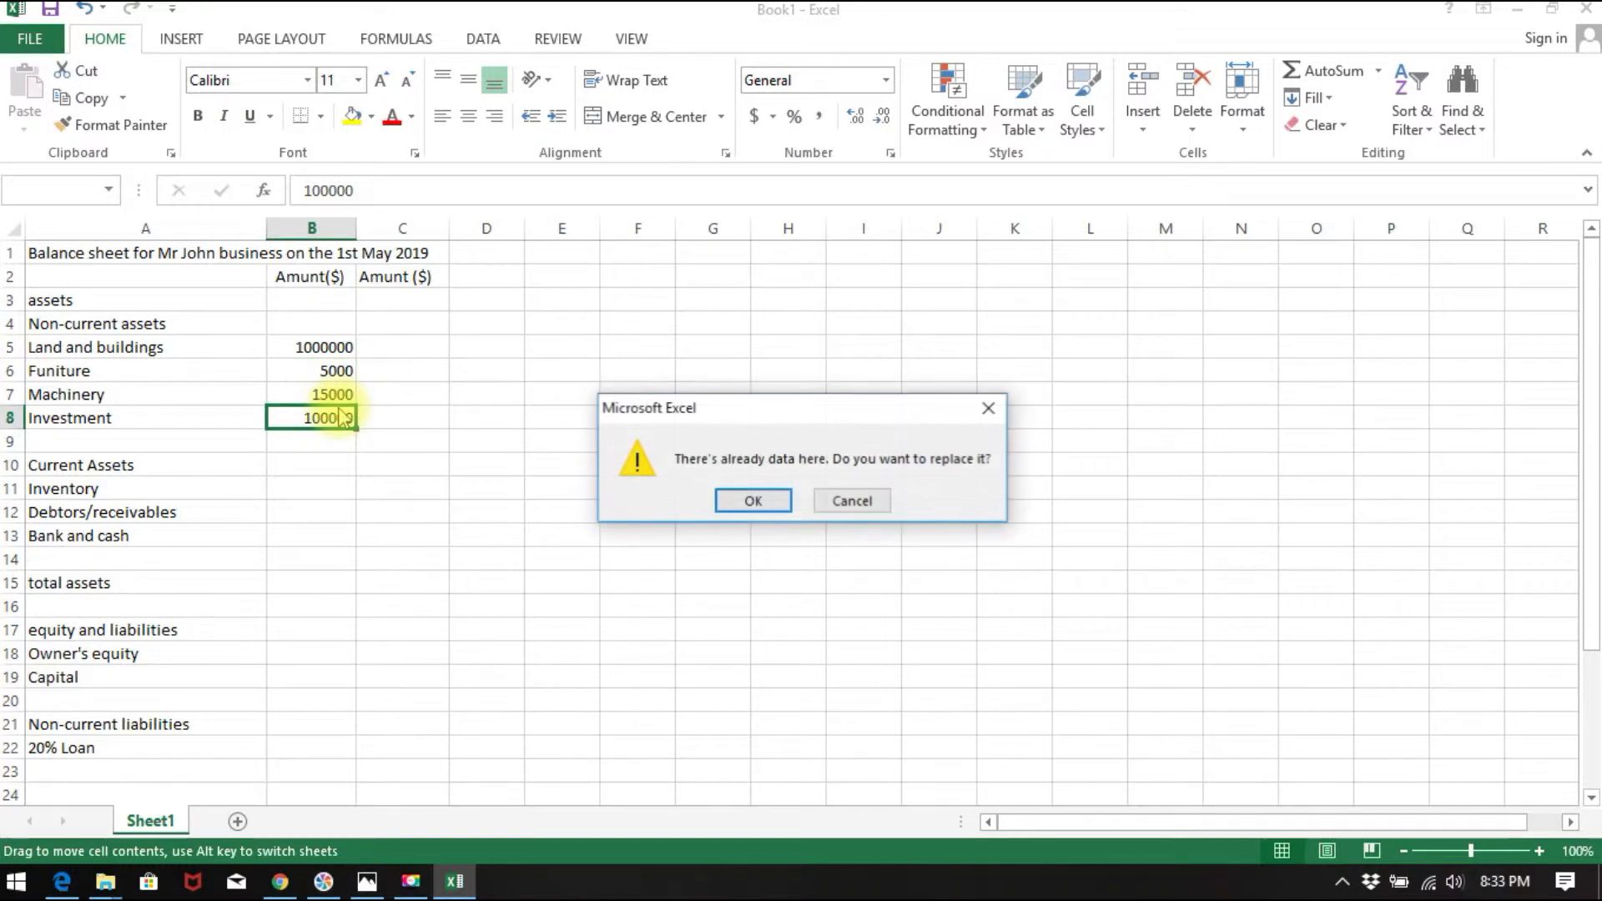
pyautogui.click(988, 408)
pyautogui.moveTo(332, 349); pyautogui.dragTo(333, 451)
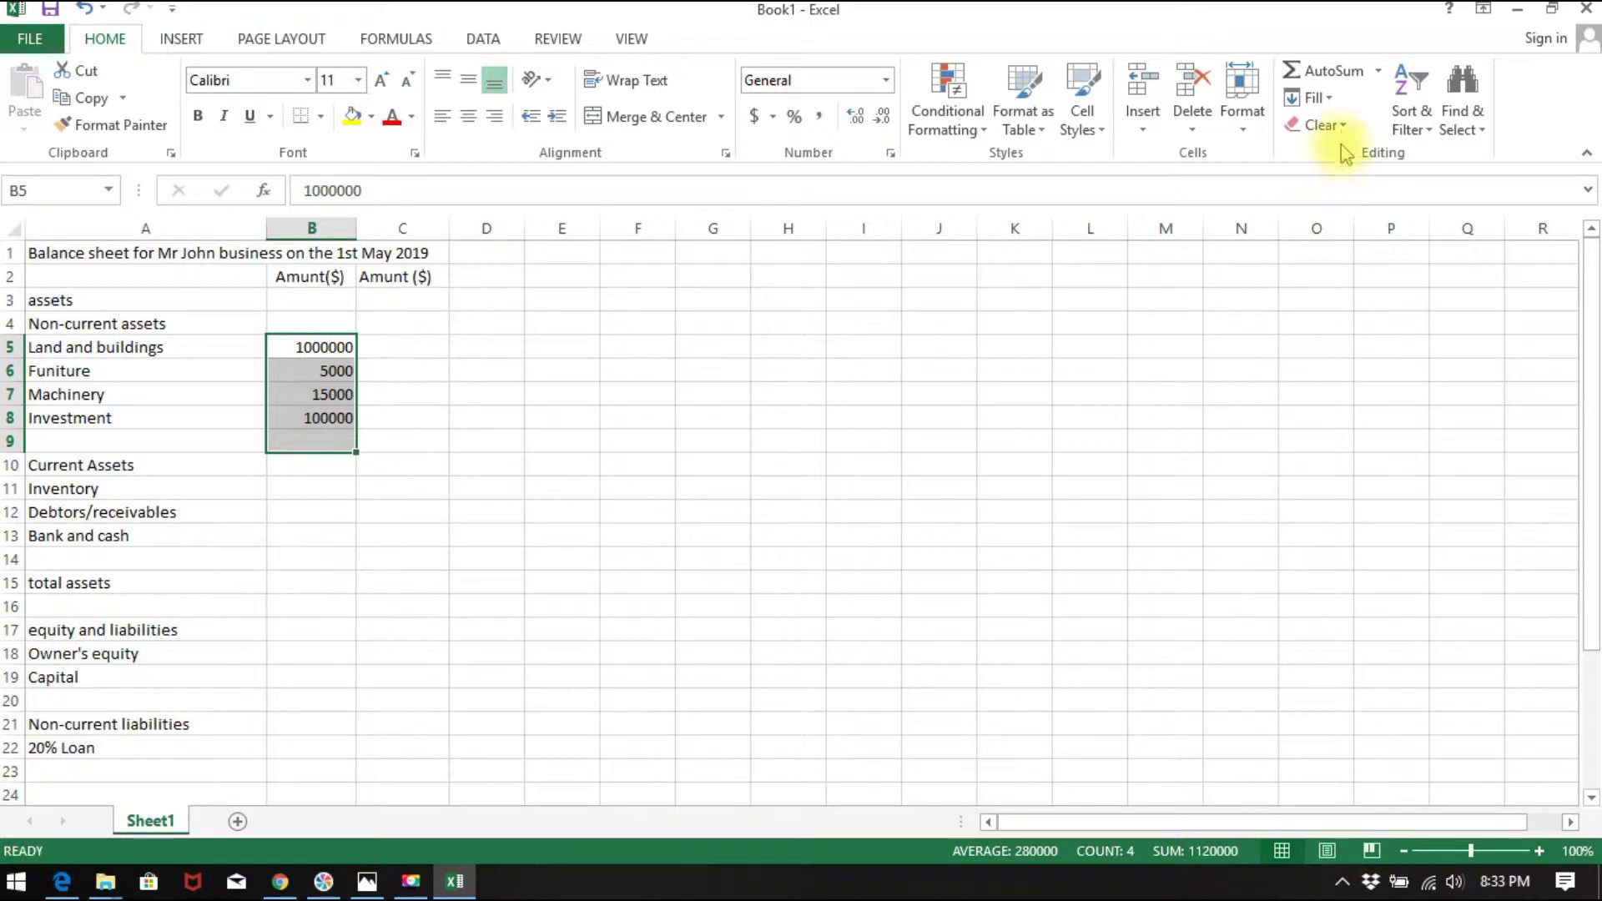
pyautogui.click(1332, 80)
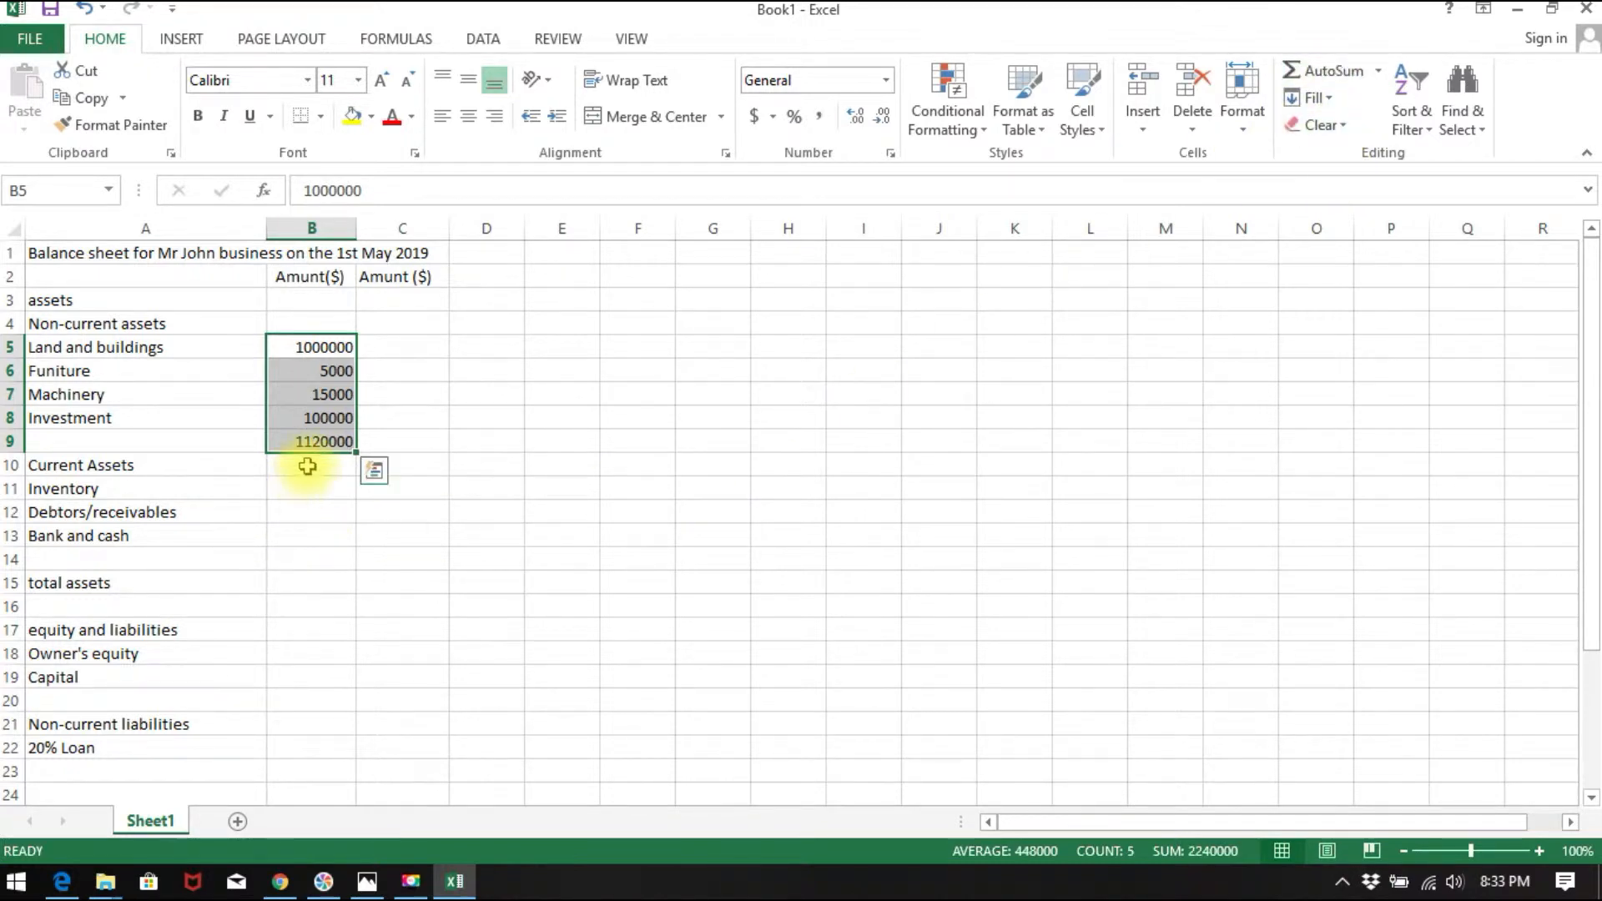
pyautogui.click(84, 10)
pyautogui.click(397, 534)
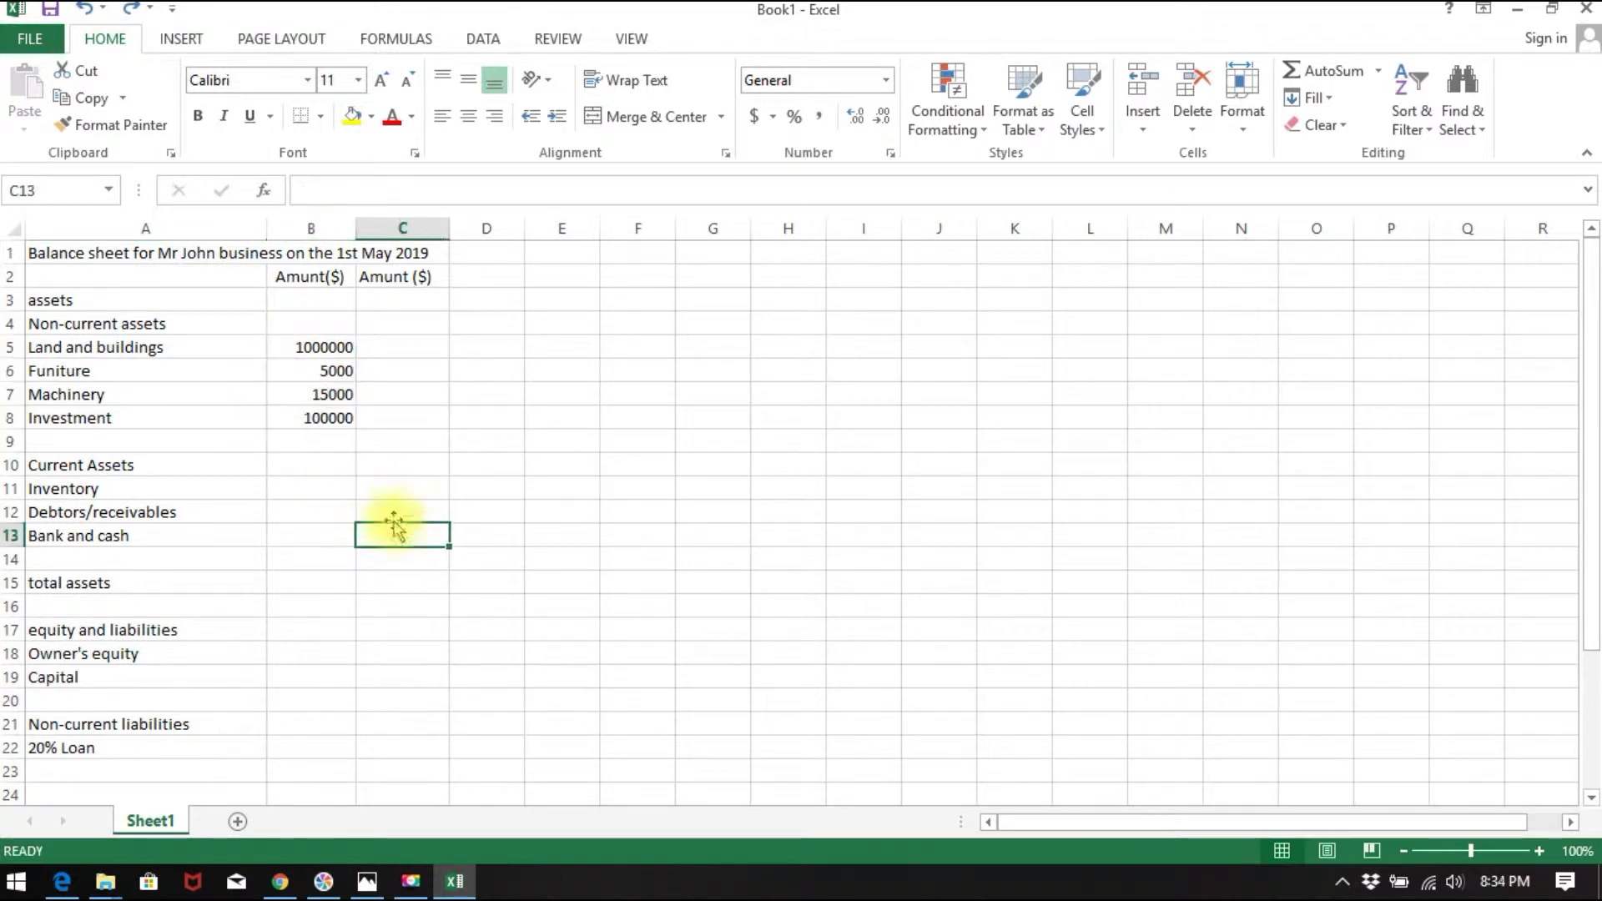
# - Total the non-current assets in cell C4 with the formula =SUM(b5+b6+b7+b8)
pyautogui.click(388, 324)
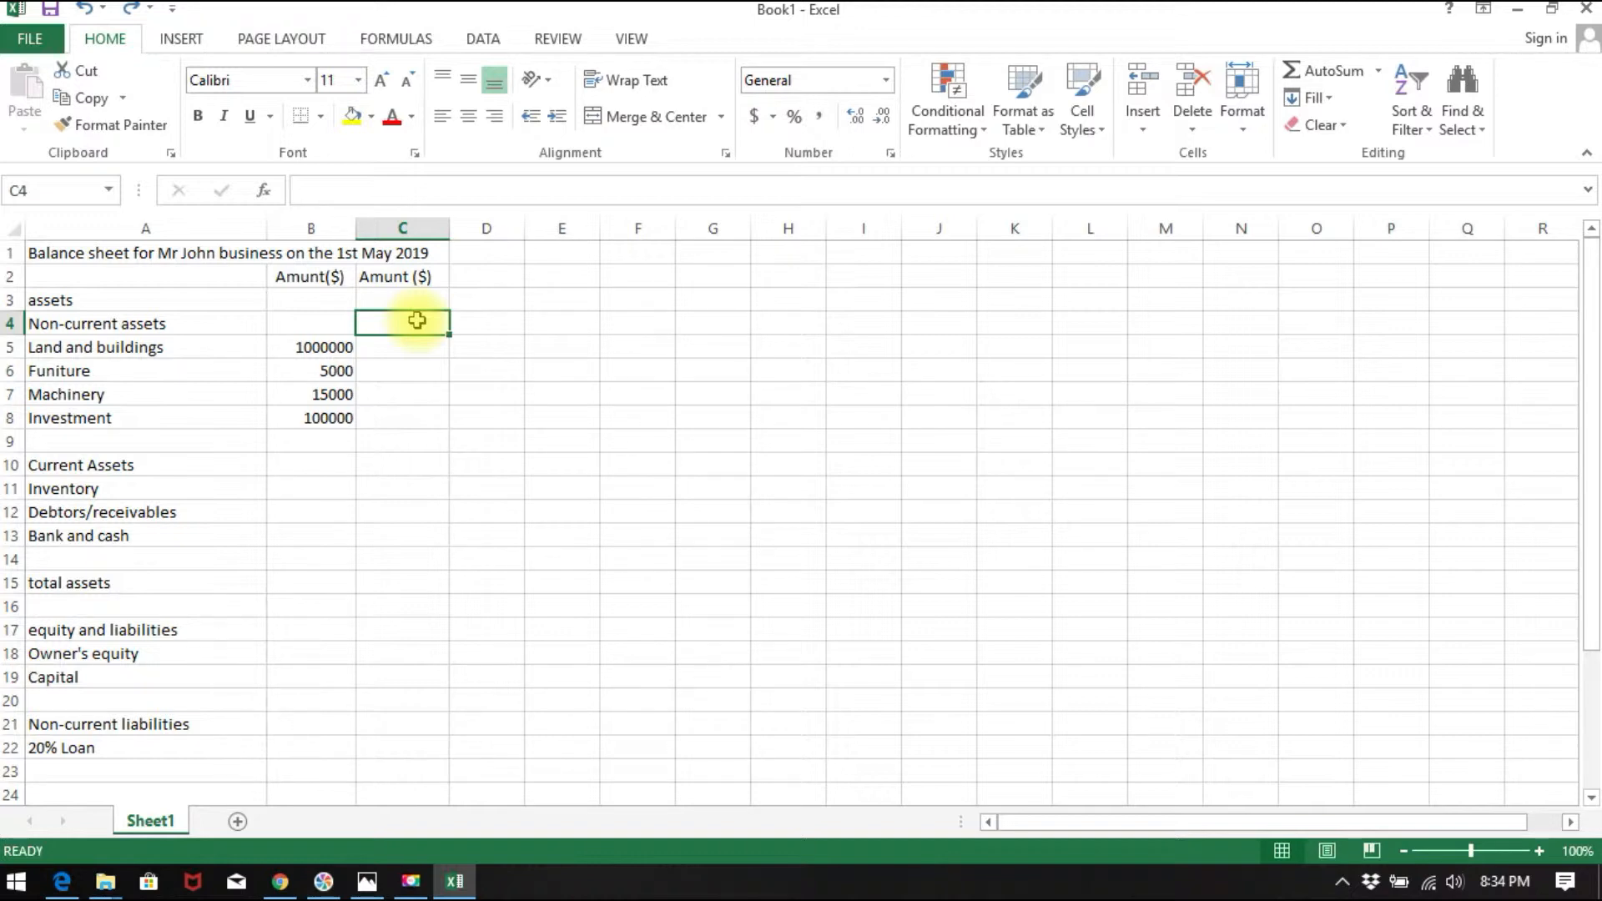
pyautogui.write('=')
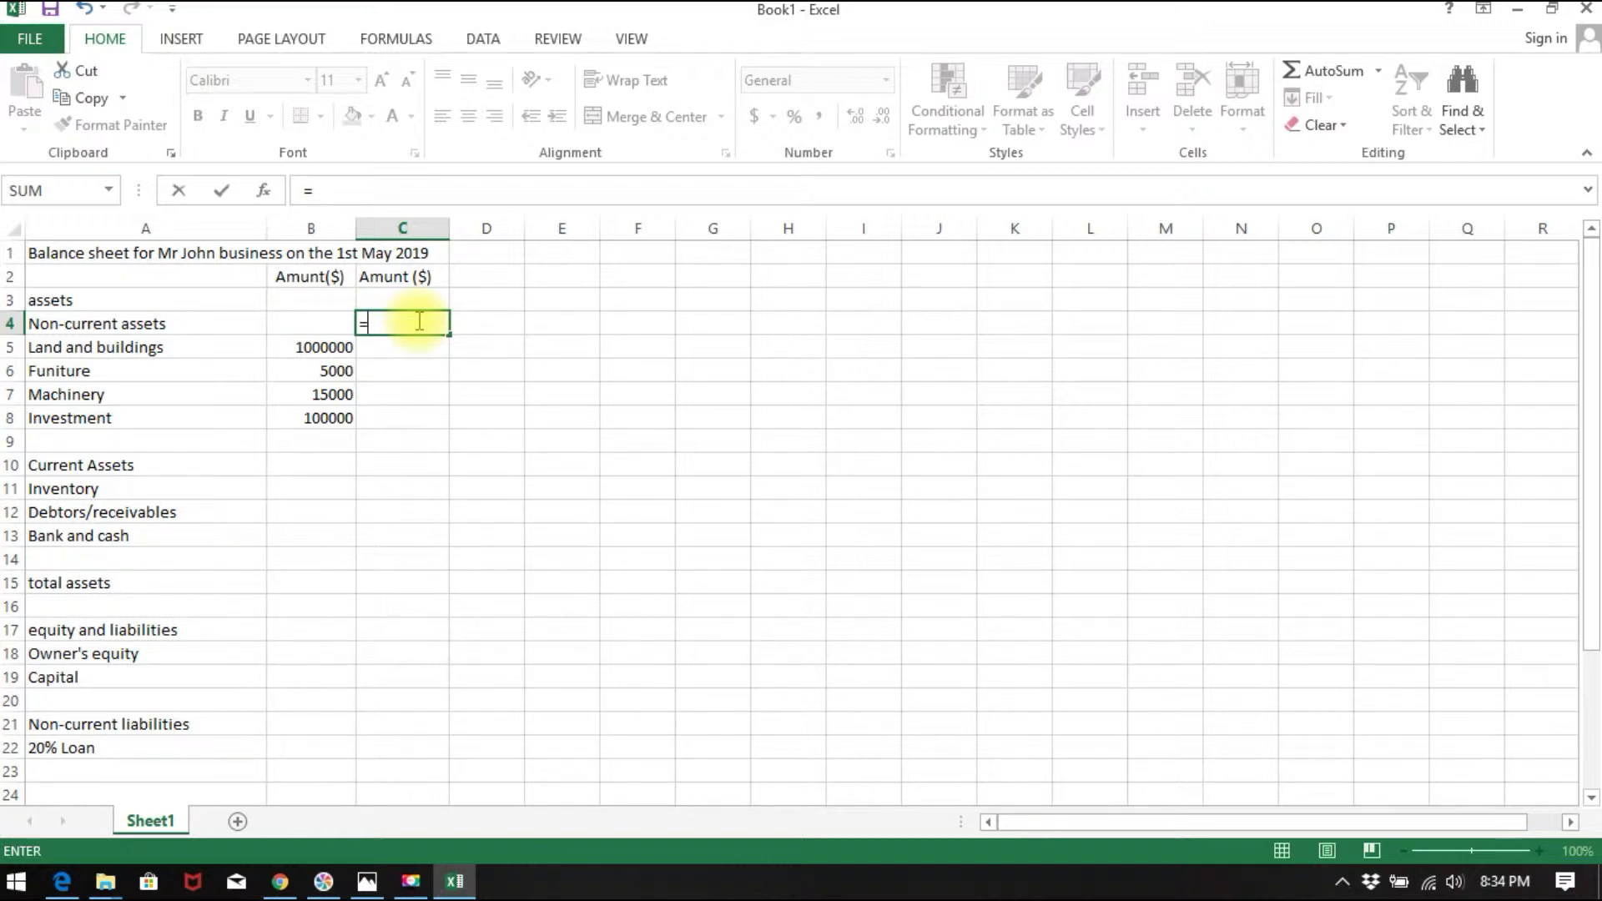
pyautogui.write('s')
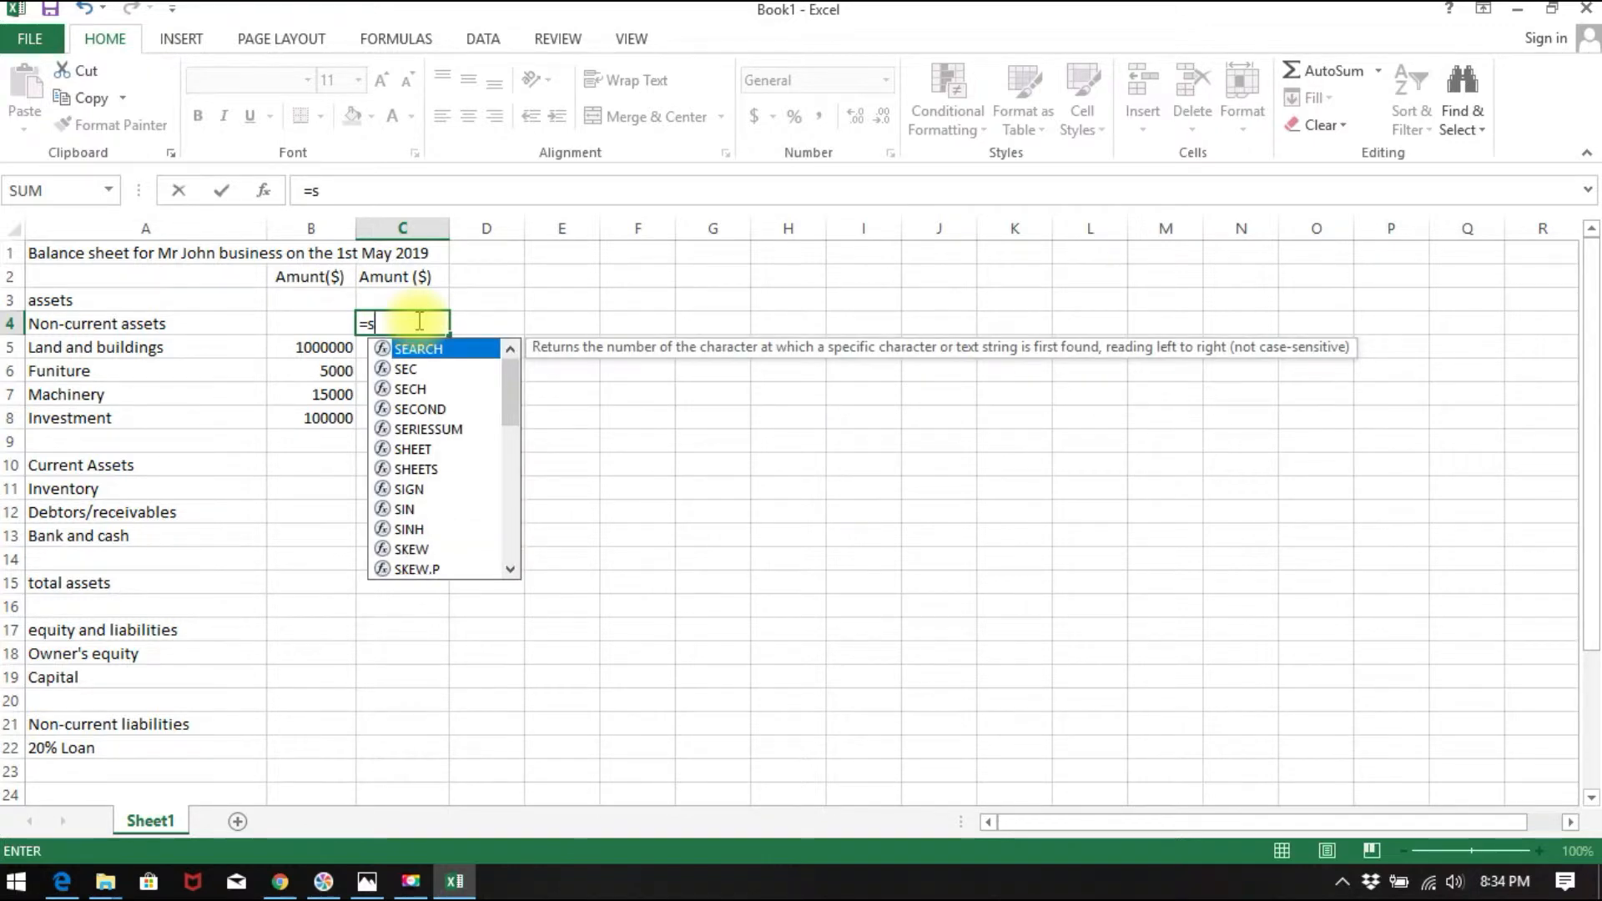
pyautogui.write('um')
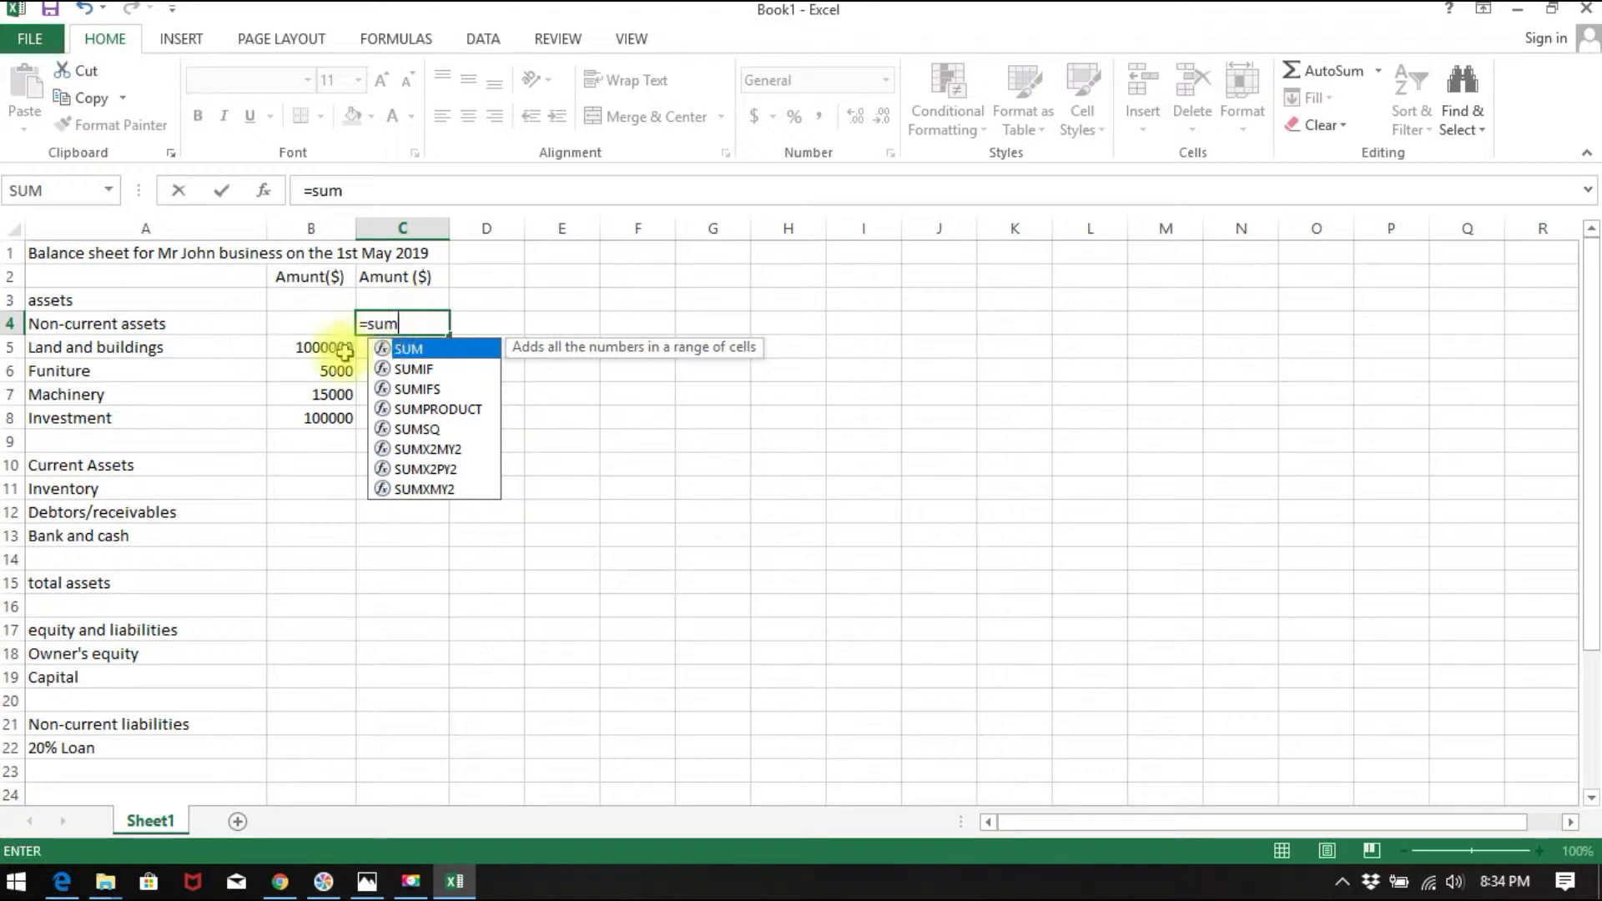
pyautogui.doubleClick(425, 354)
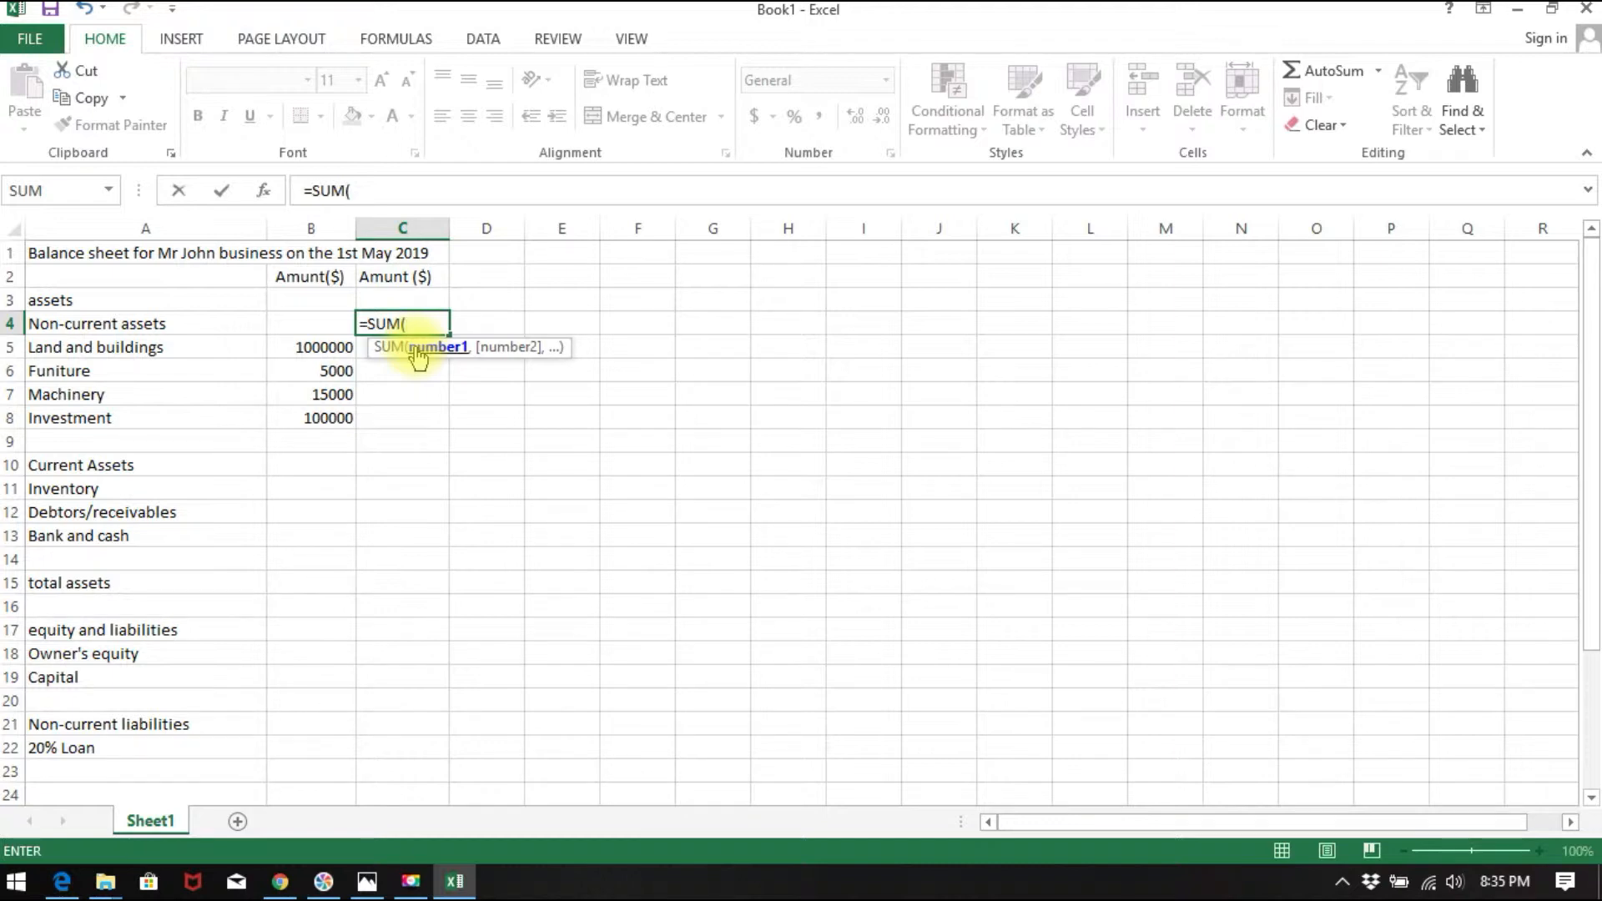
pyautogui.write('b')
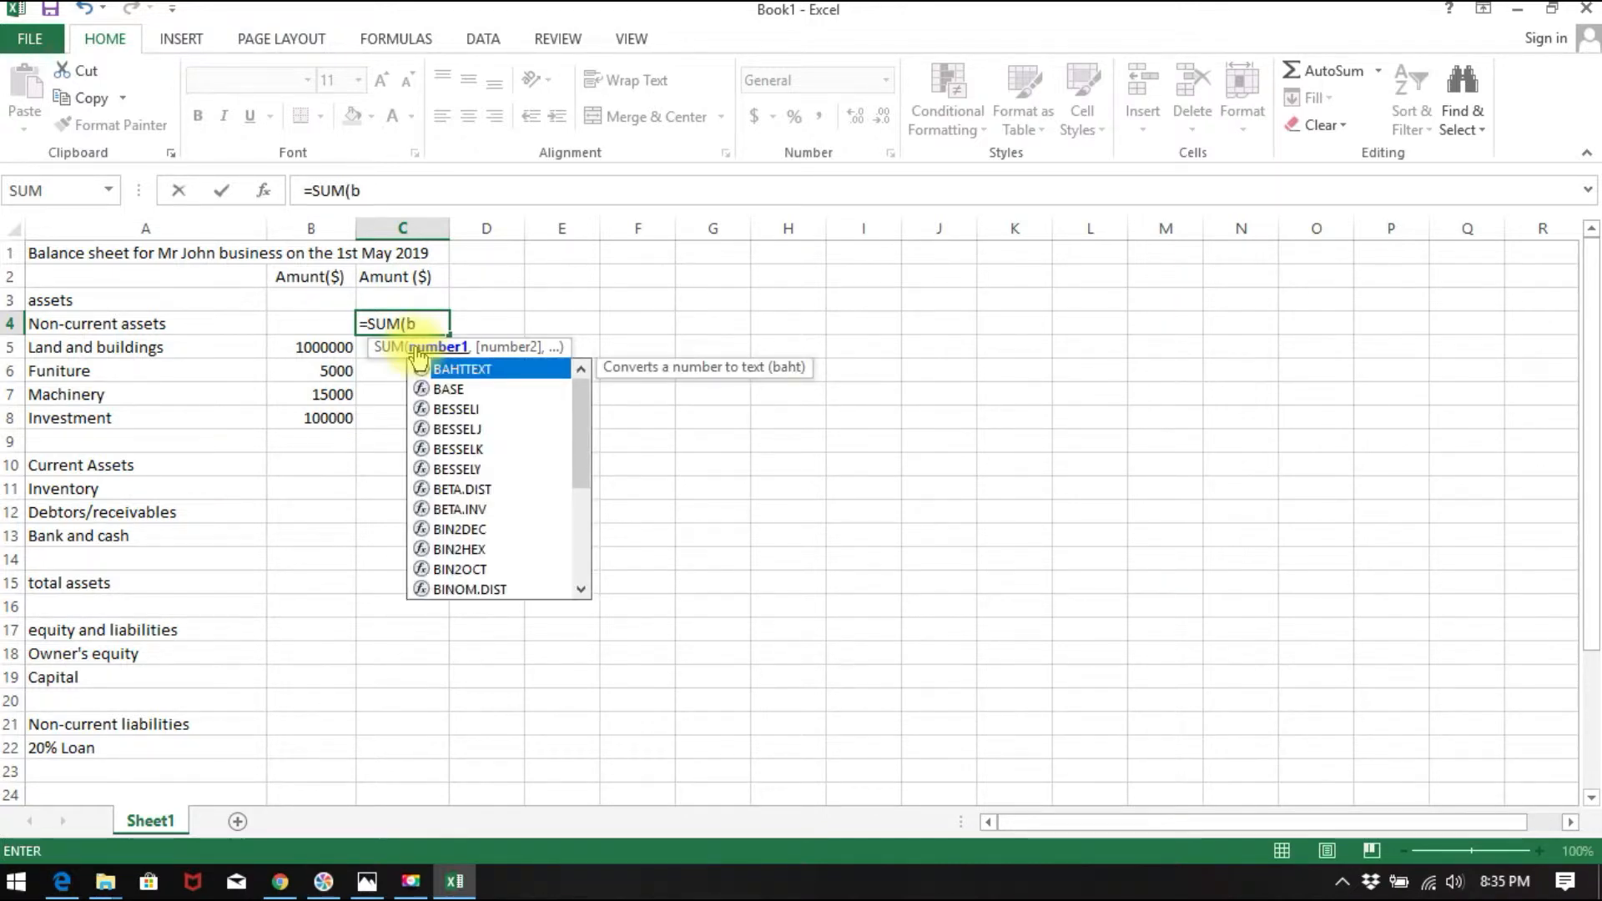
pyautogui.write('5')
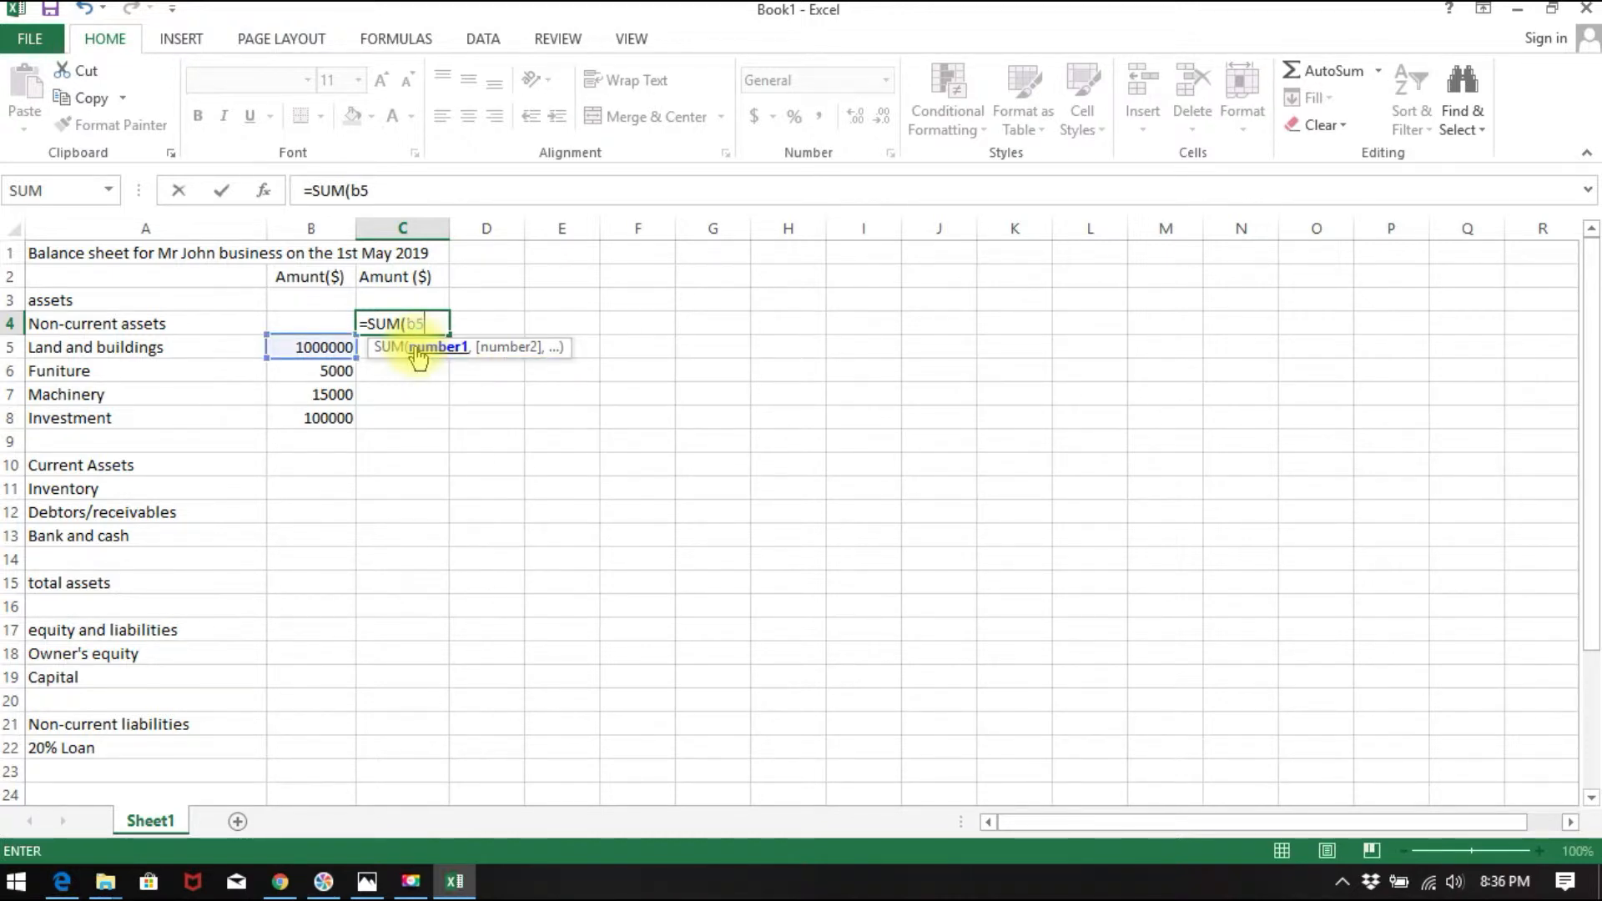
pyautogui.write('+b6')
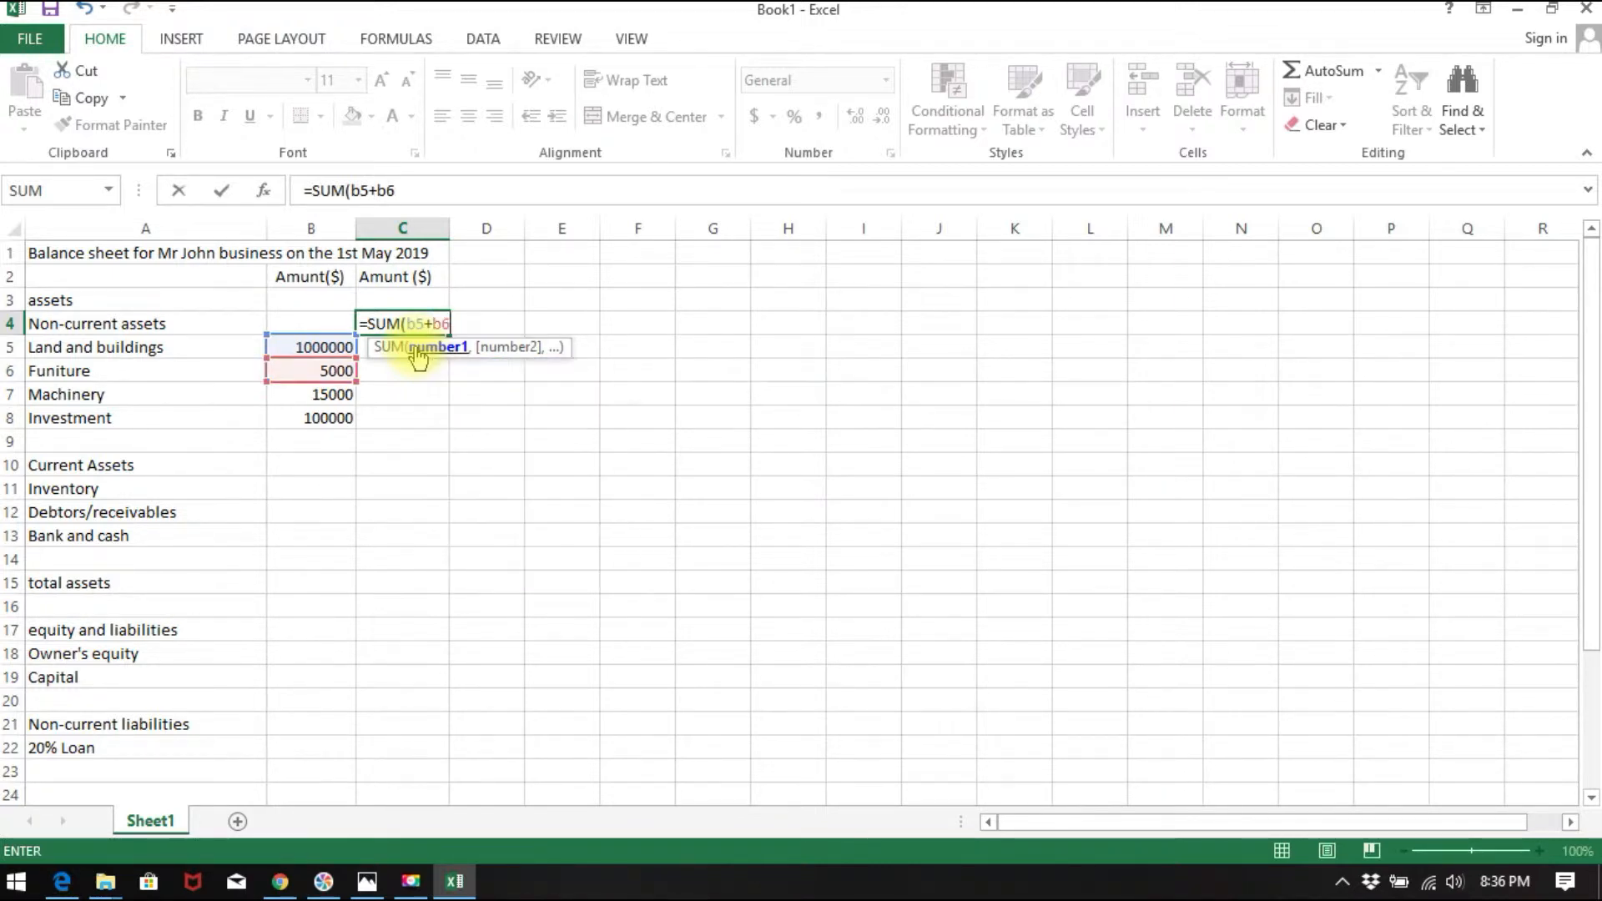
pyautogui.write('+b7')
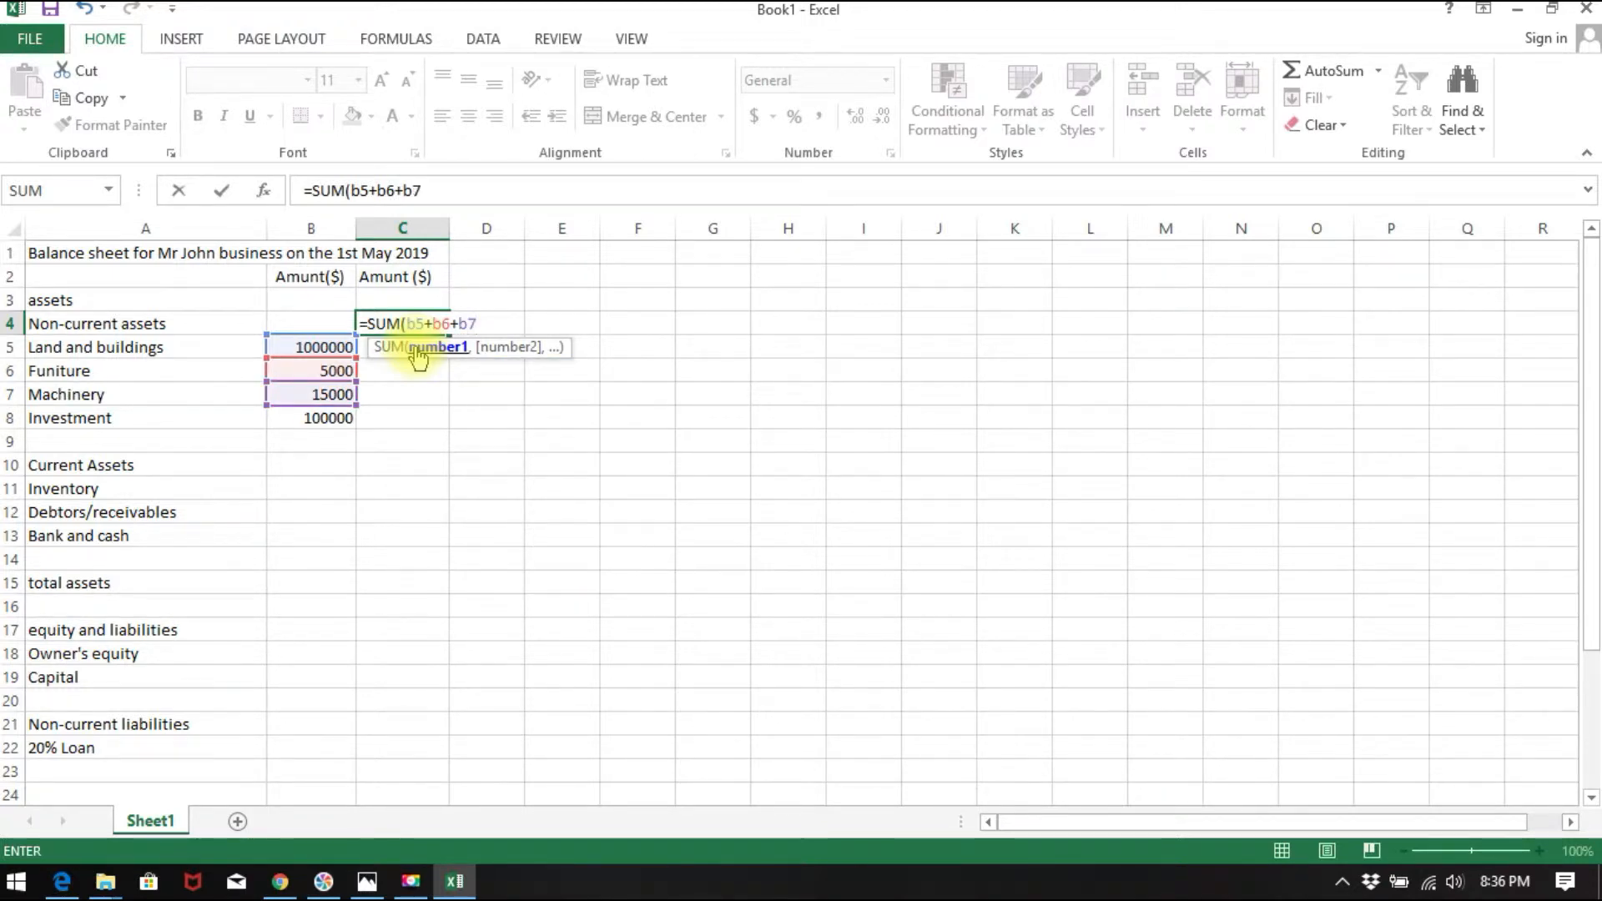
pyautogui.write('+')
pyautogui.write('b8')
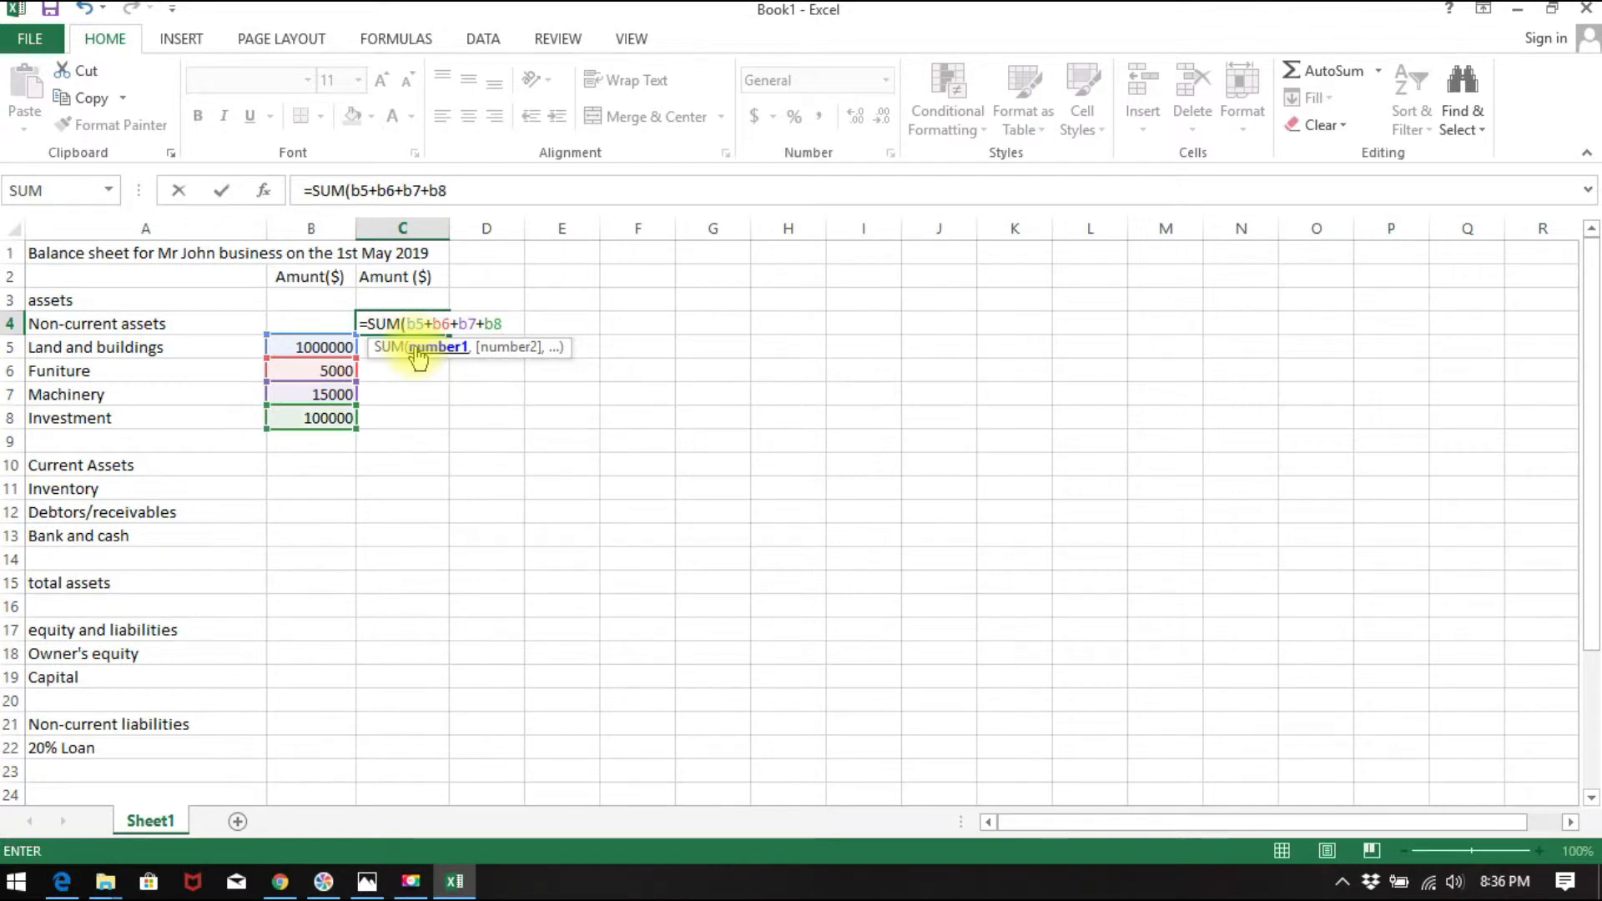
pyautogui.write(')')
pyautogui.press('Return')
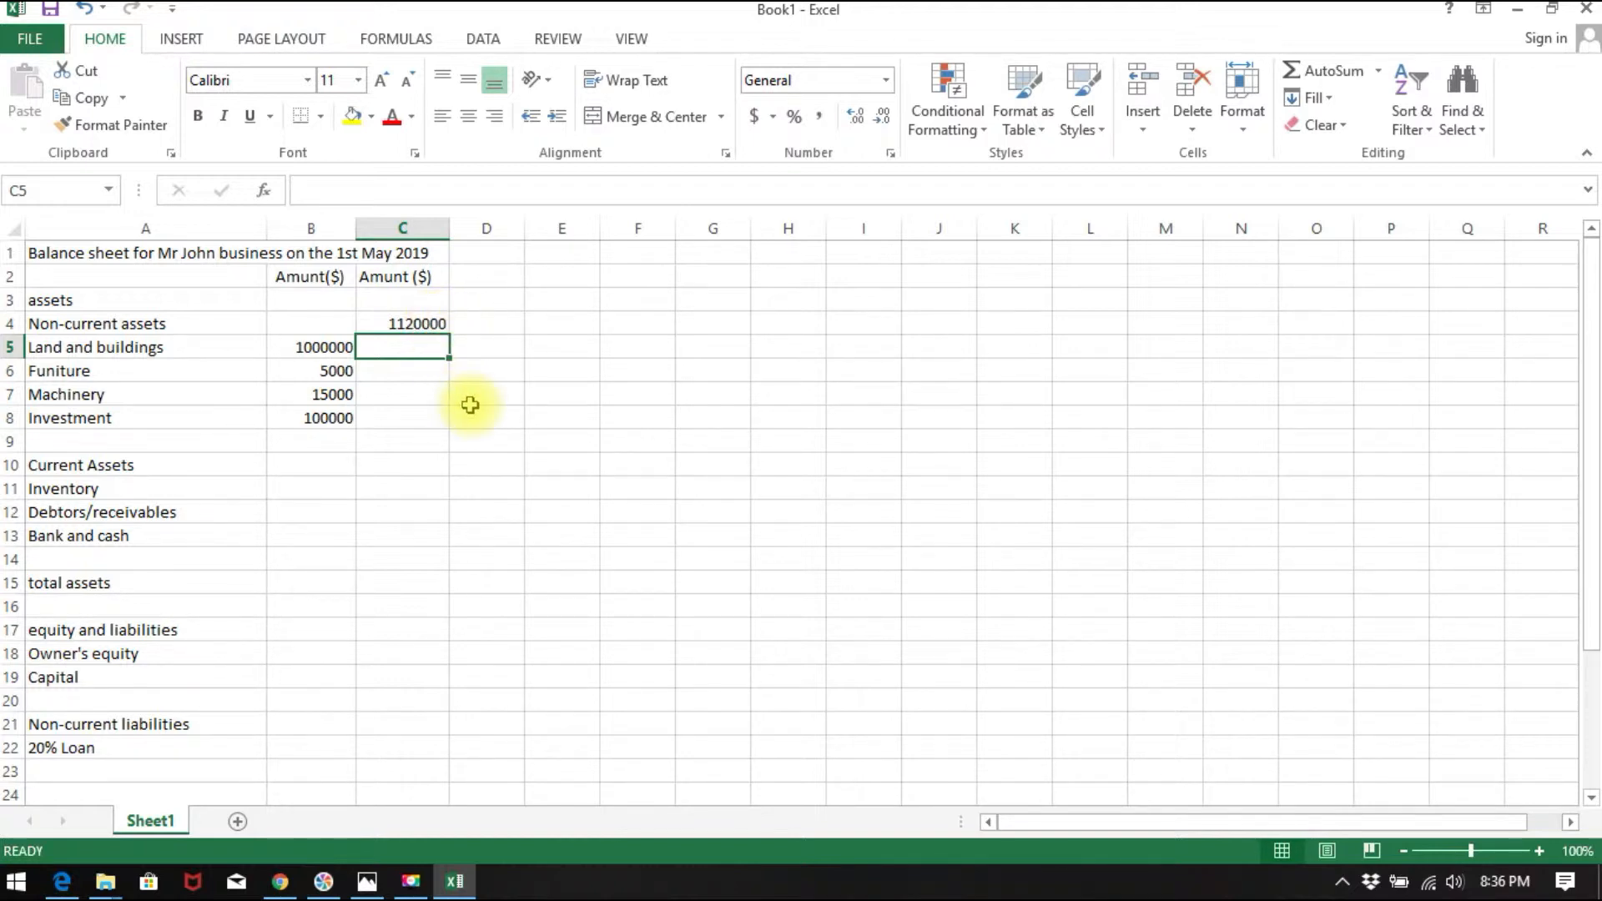
# - Clear cell C4 and rebuild the non-current assets total there as =SUM(B5+B6+B7+B8), picking the amount cells from the sheet
pyautogui.click(435, 325)
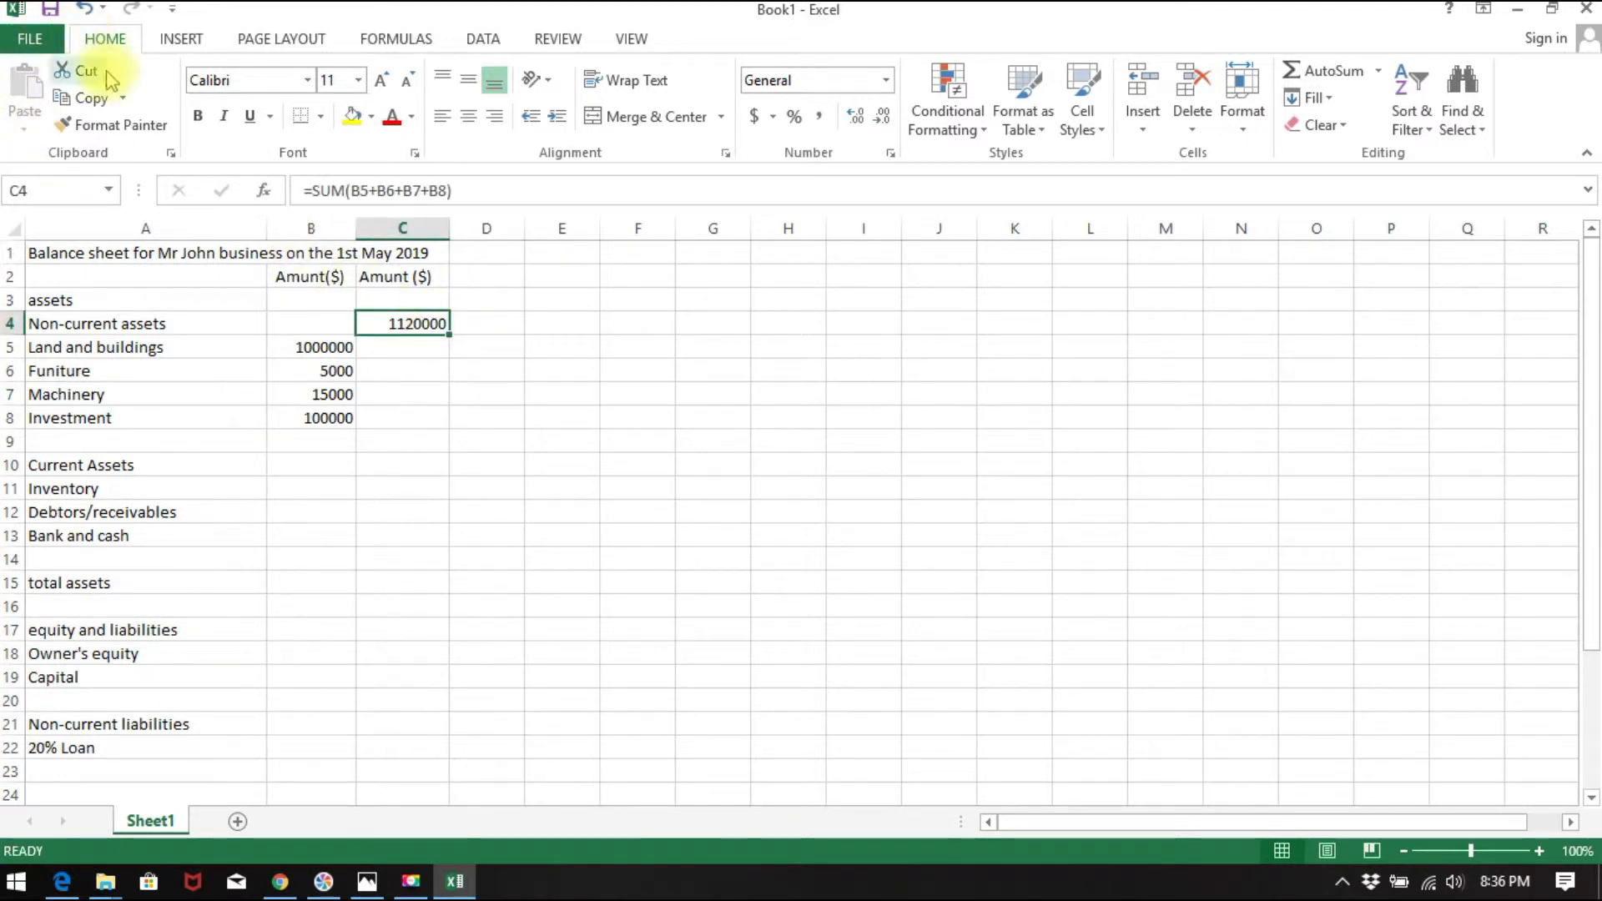
pyautogui.press('Delete')
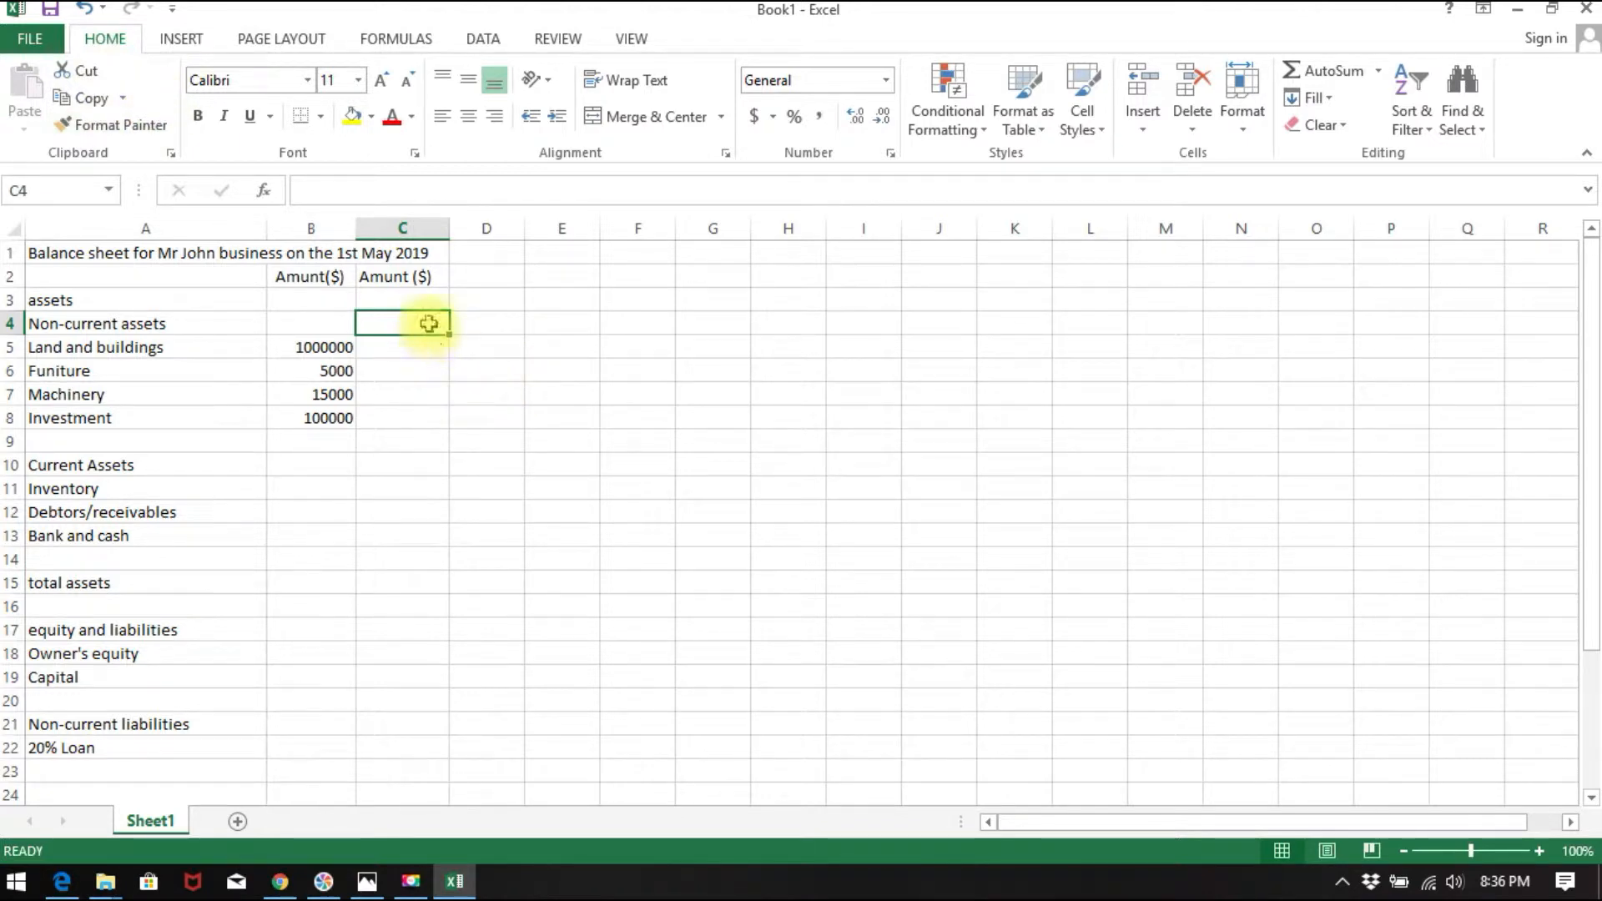
pyautogui.write('=')
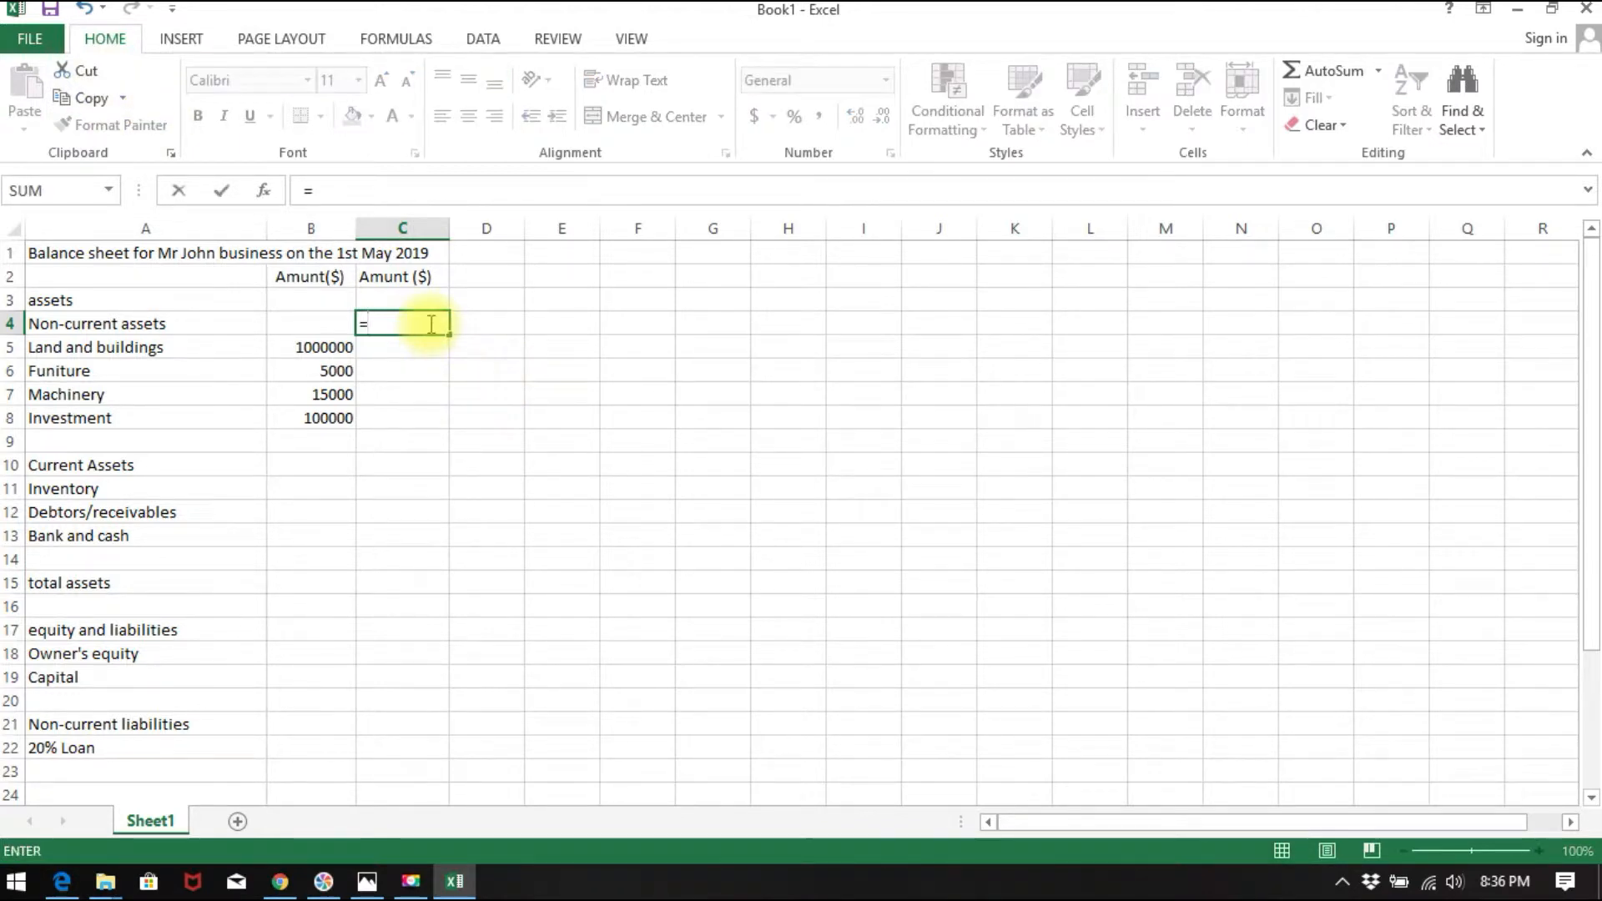
pyautogui.write('sum')
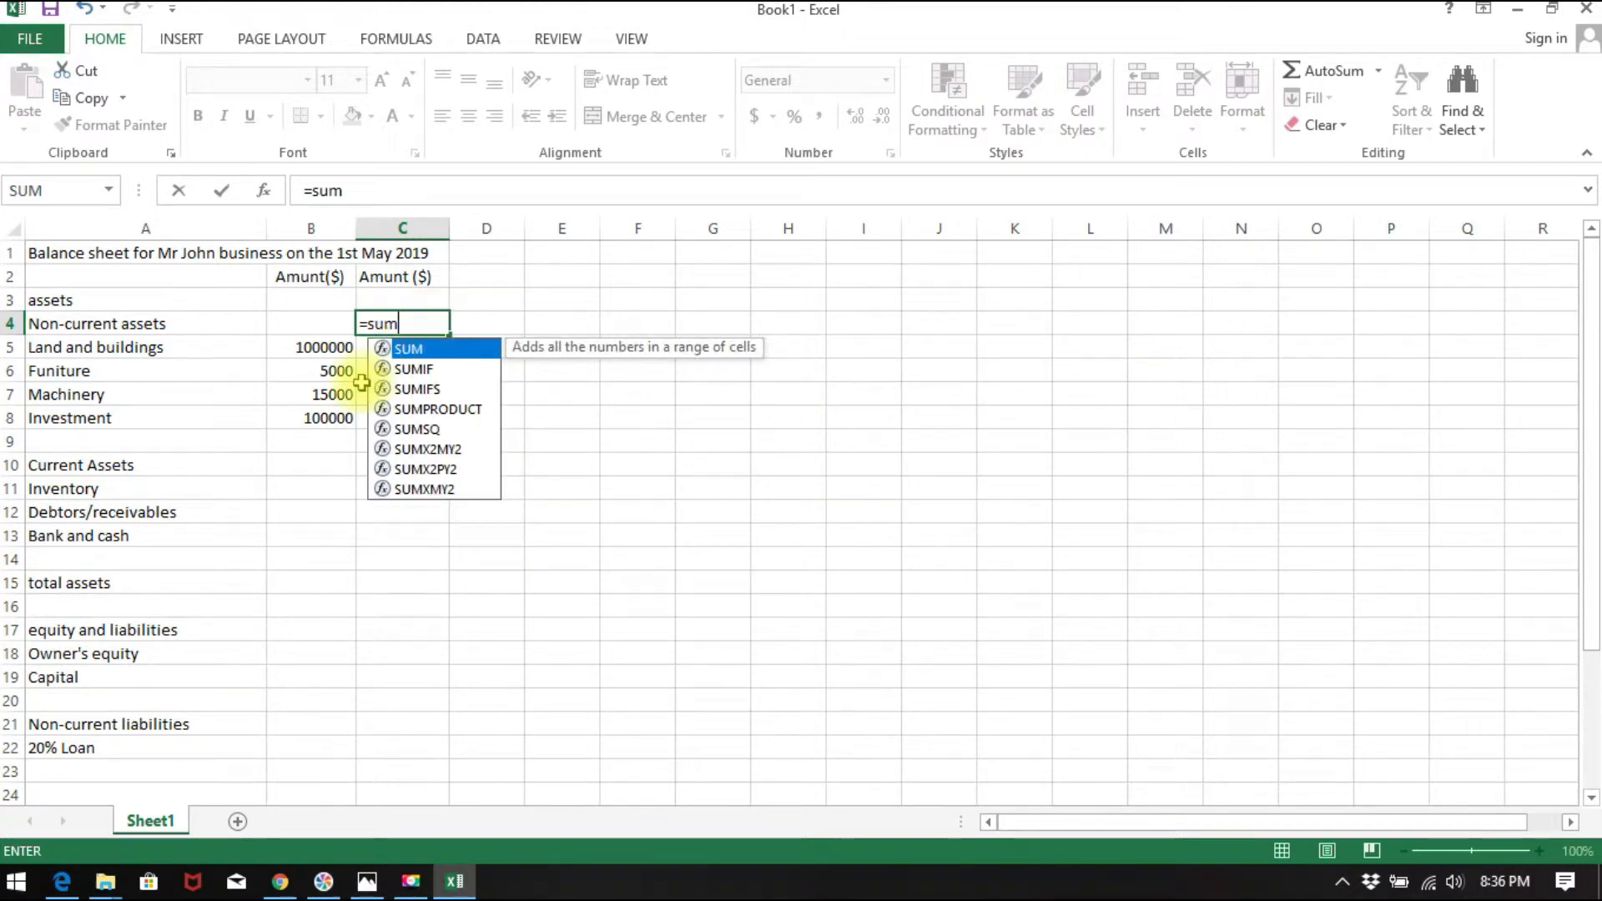
pyautogui.doubleClick(417, 349)
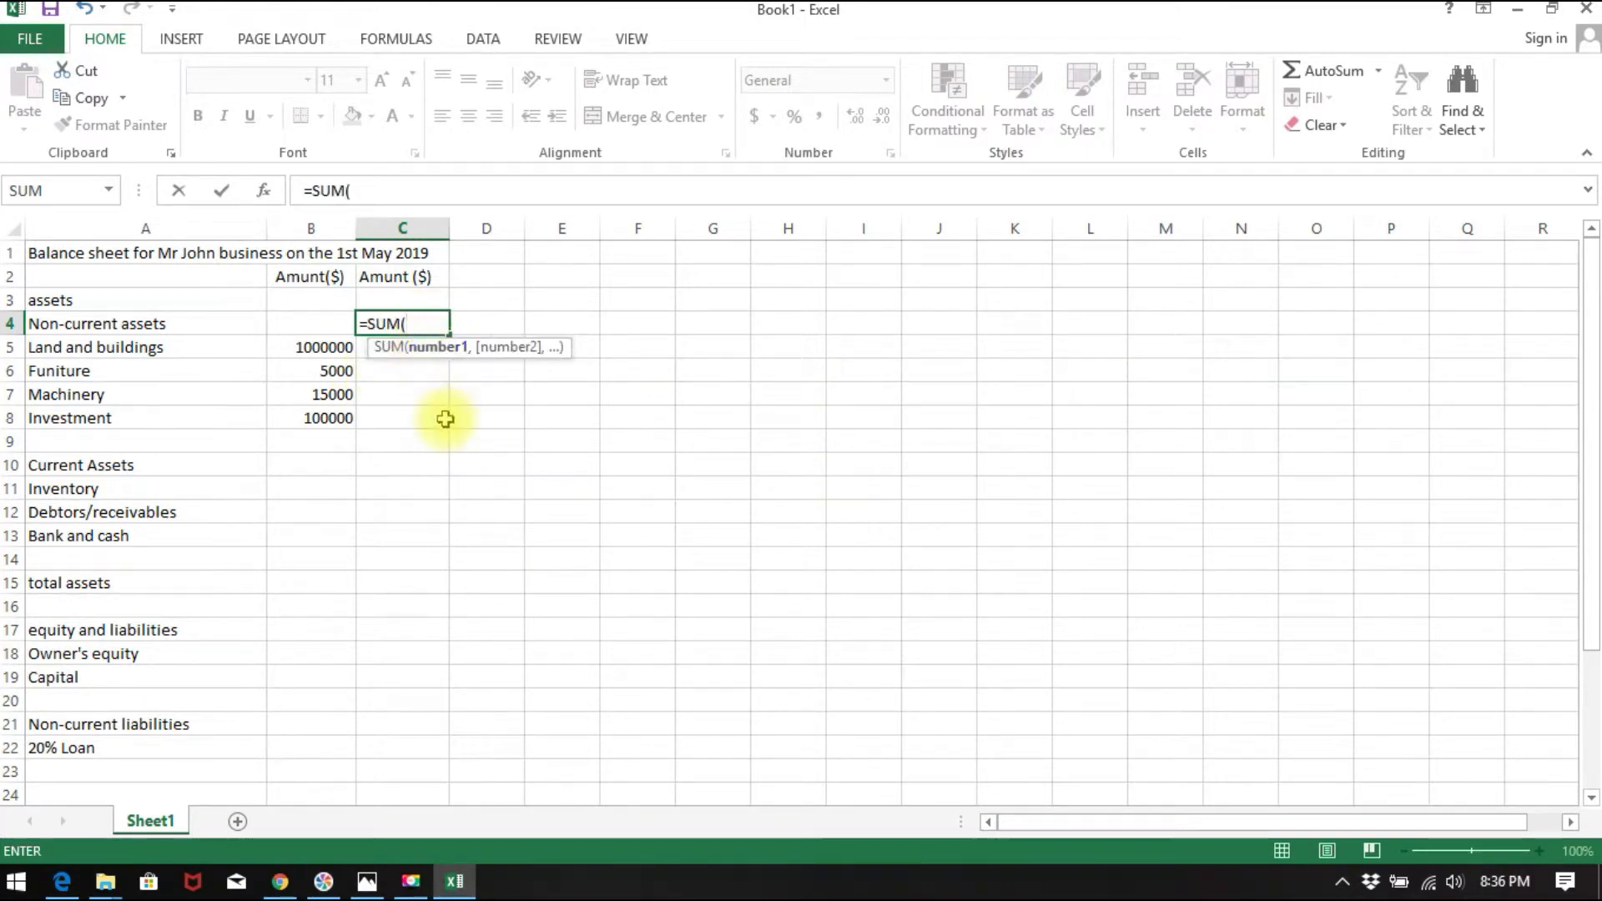
pyautogui.click(324, 349)
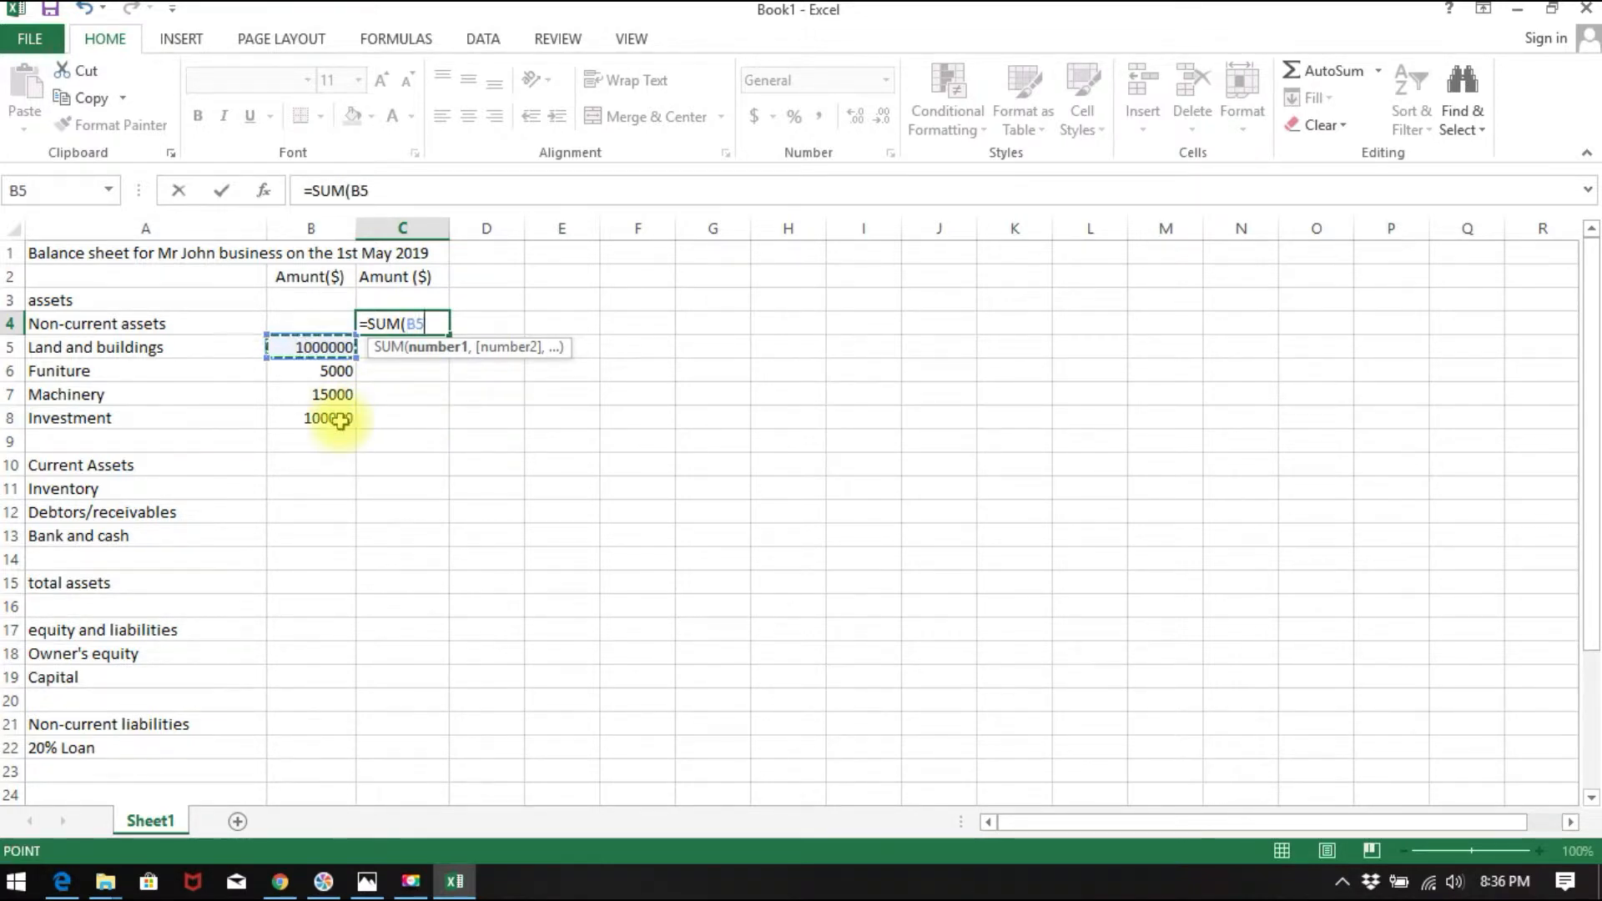
pyautogui.write('+')
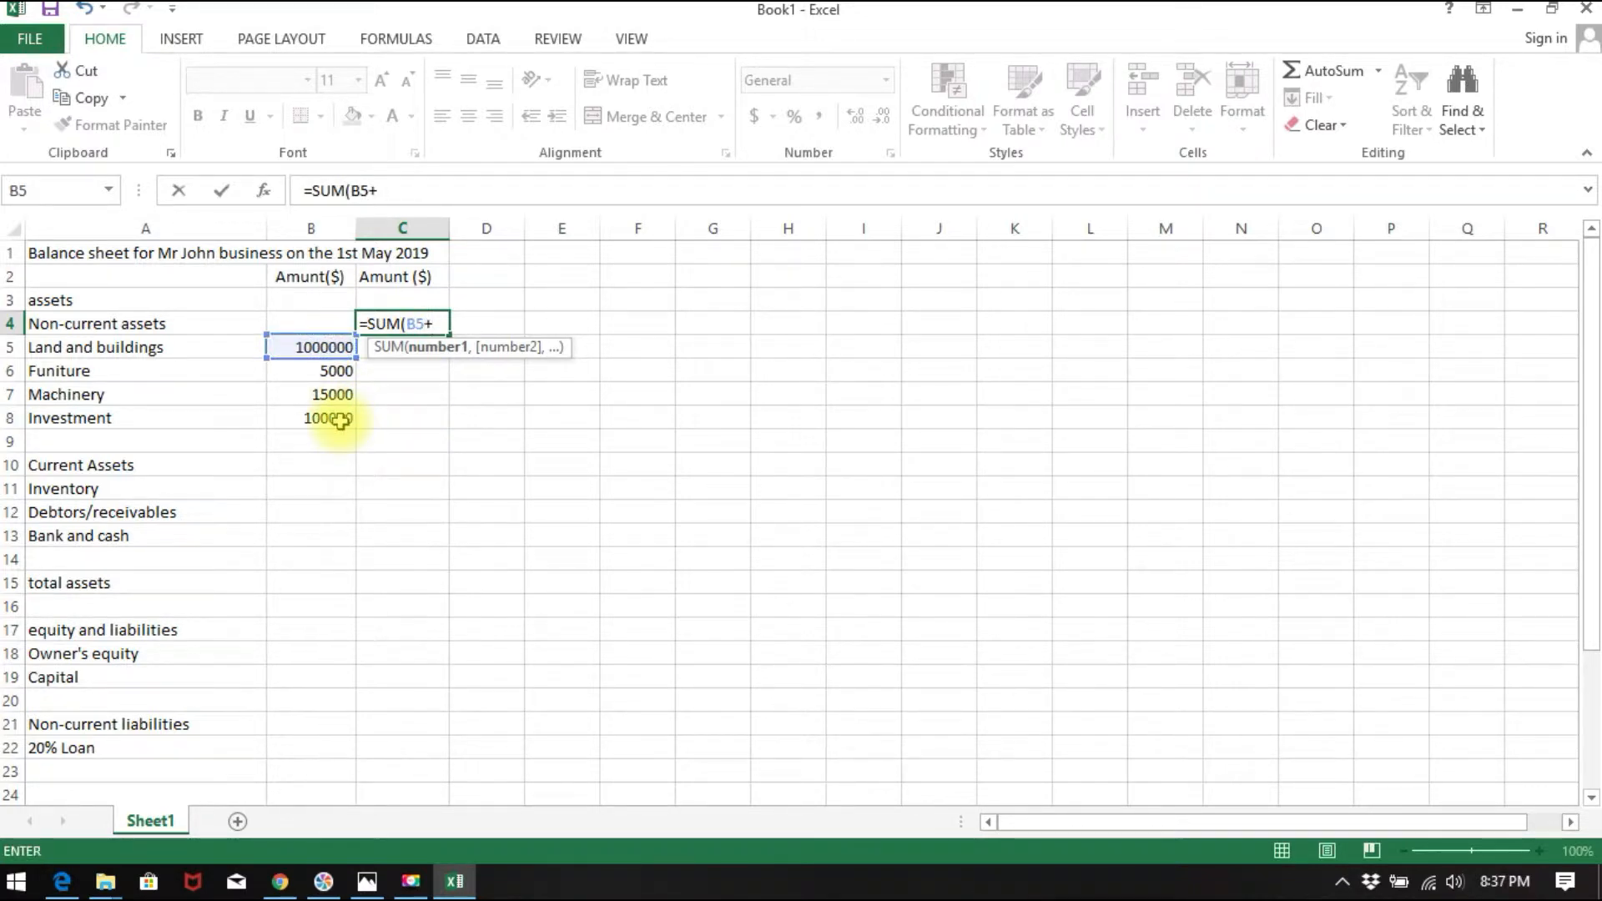
pyautogui.click(349, 371)
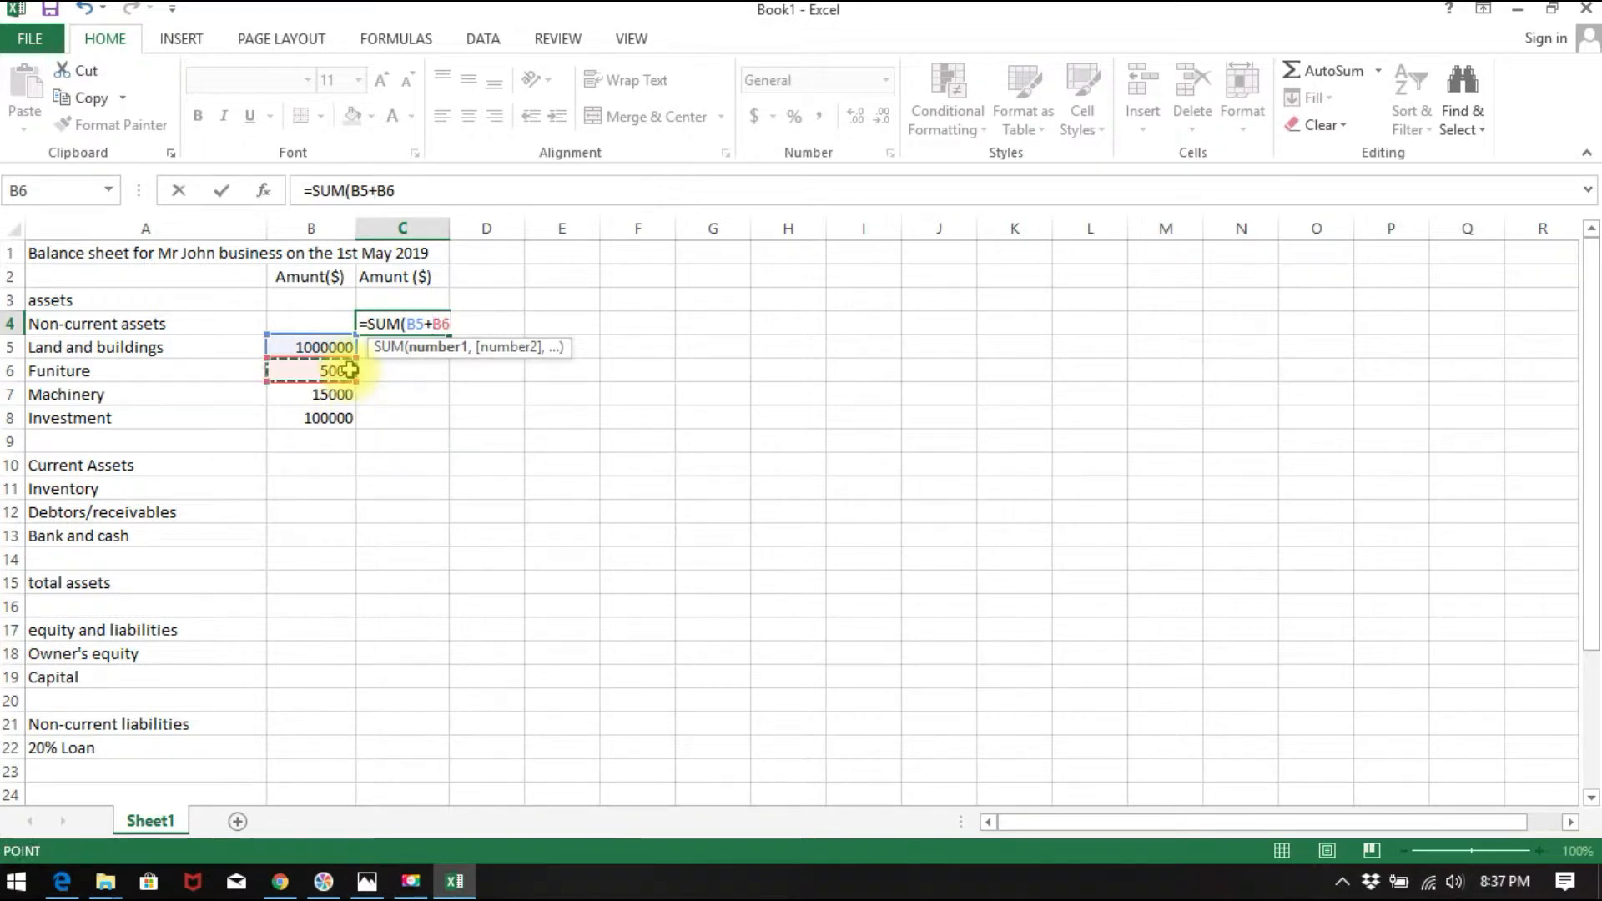
pyautogui.write('+')
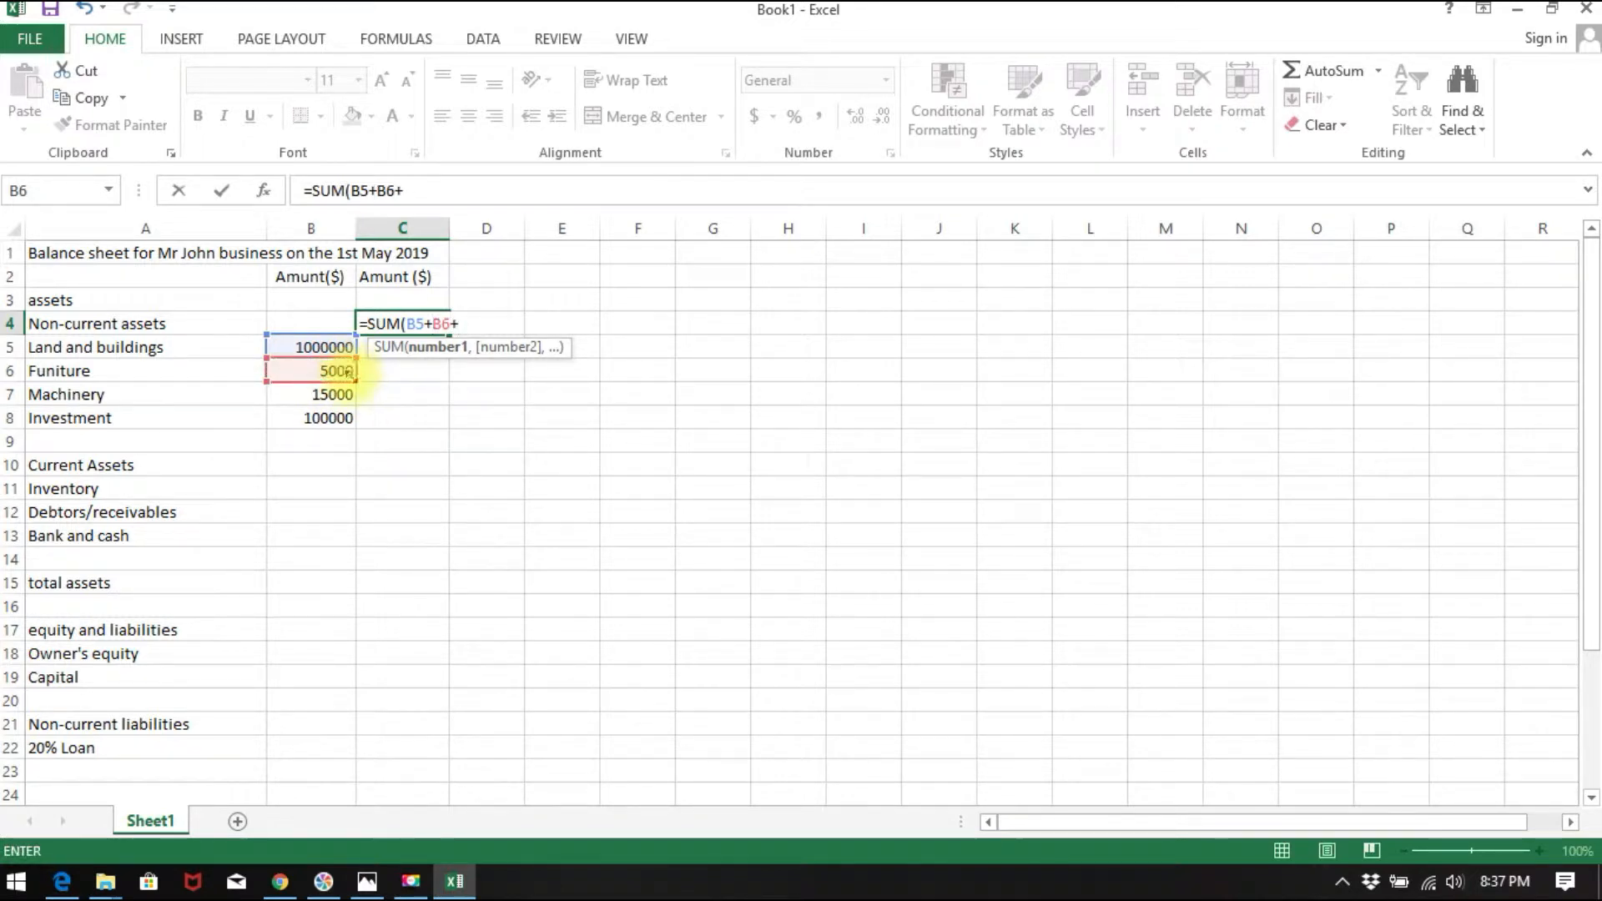
pyautogui.click(338, 395)
pyautogui.write('+')
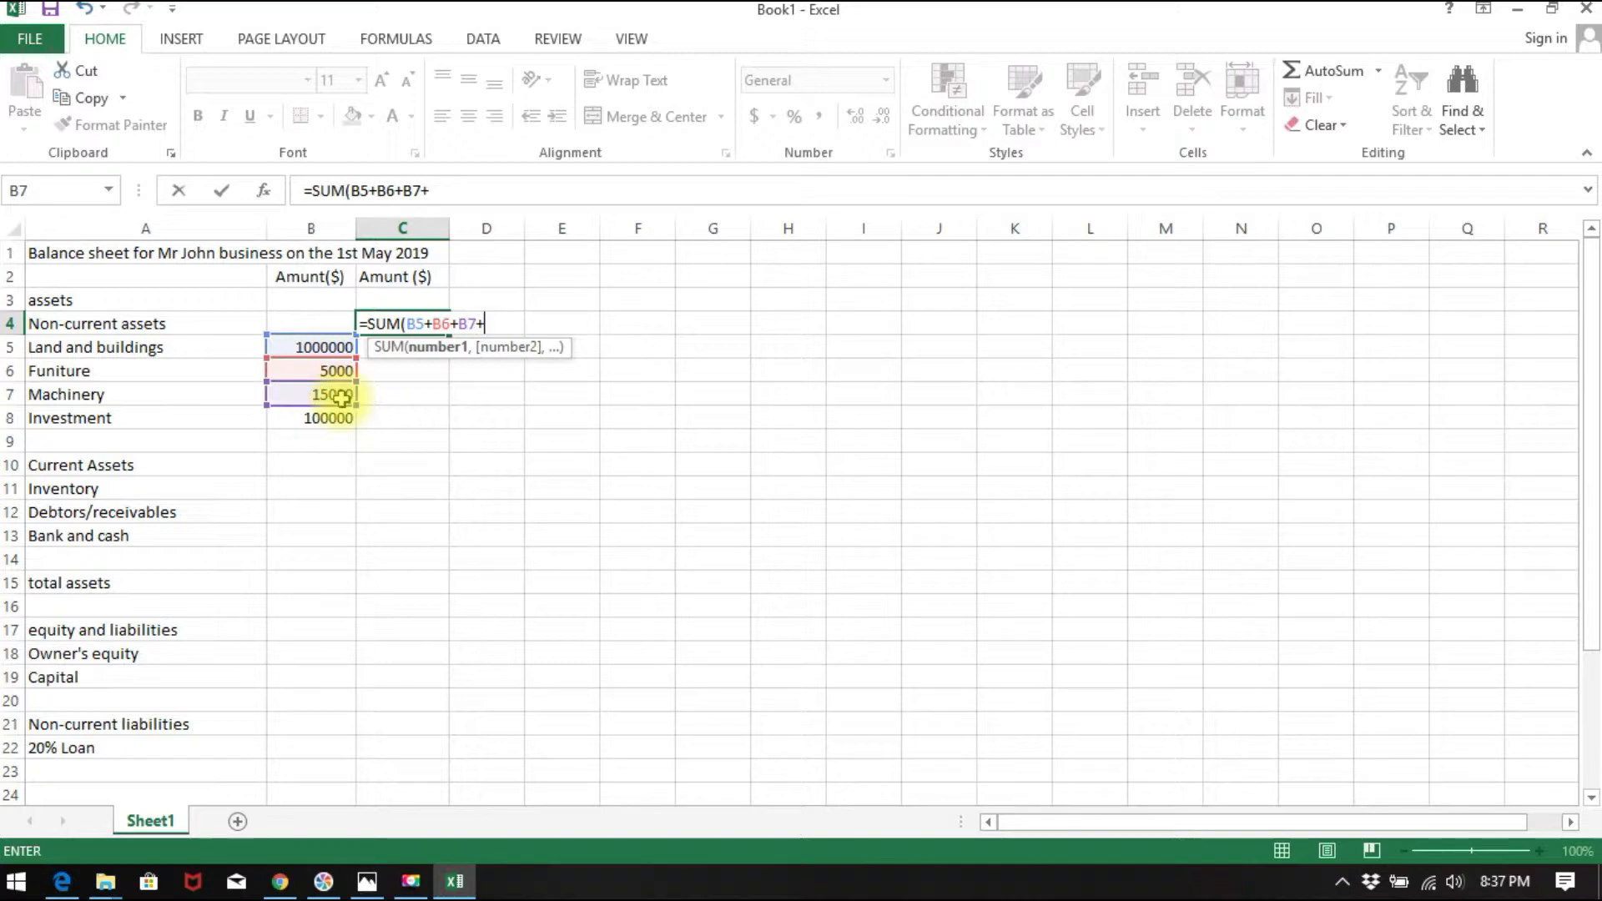
pyautogui.click(343, 419)
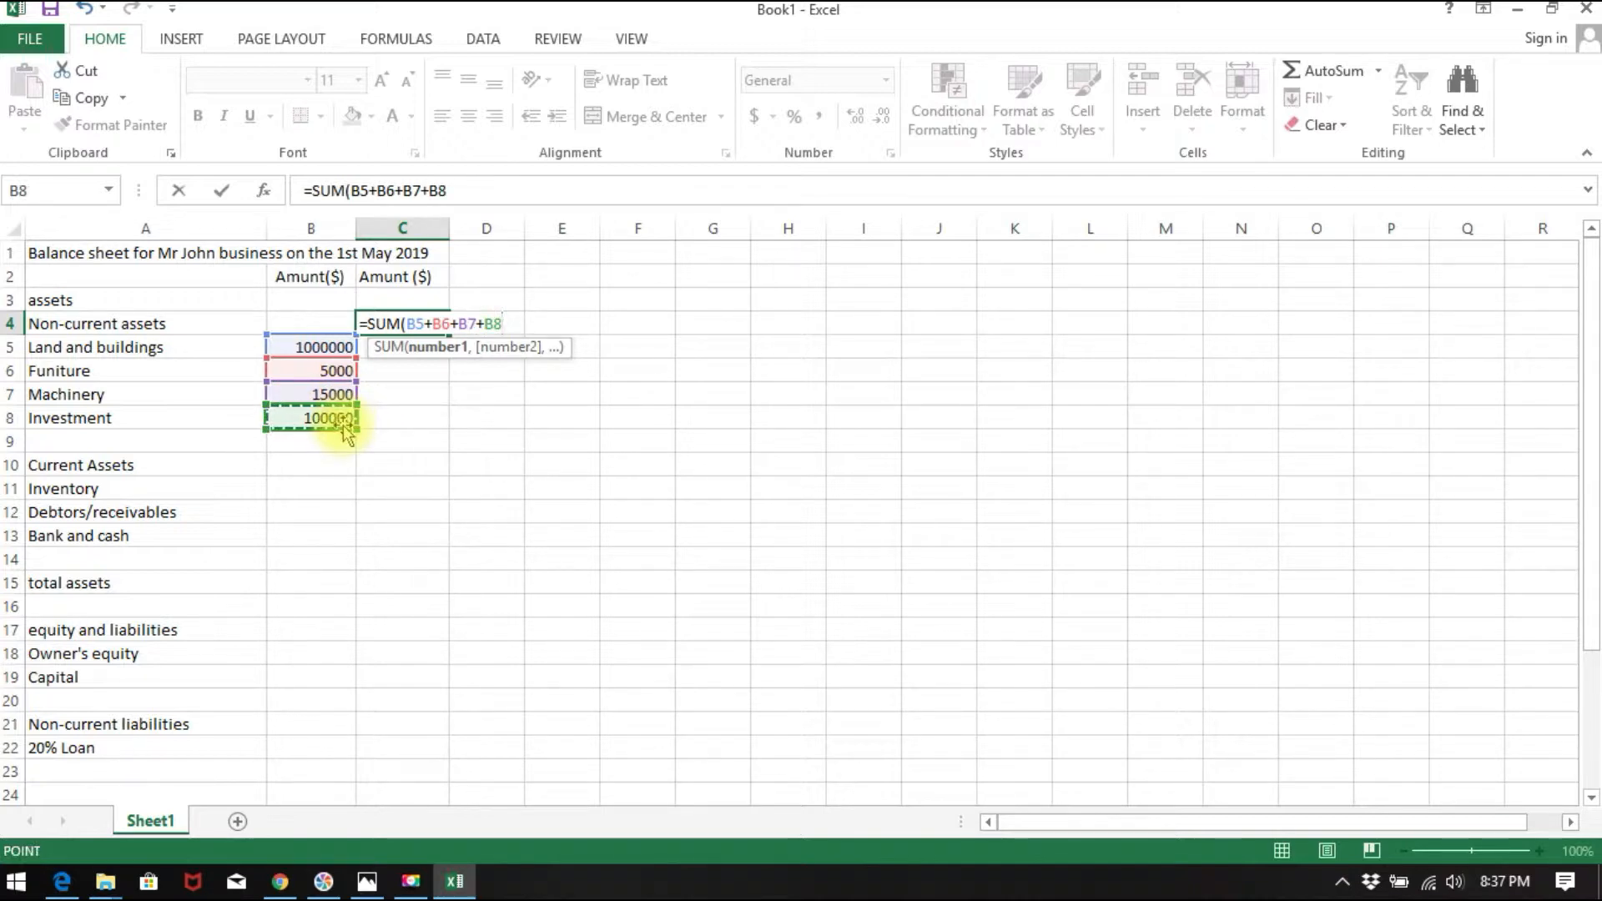
pyautogui.write(')')
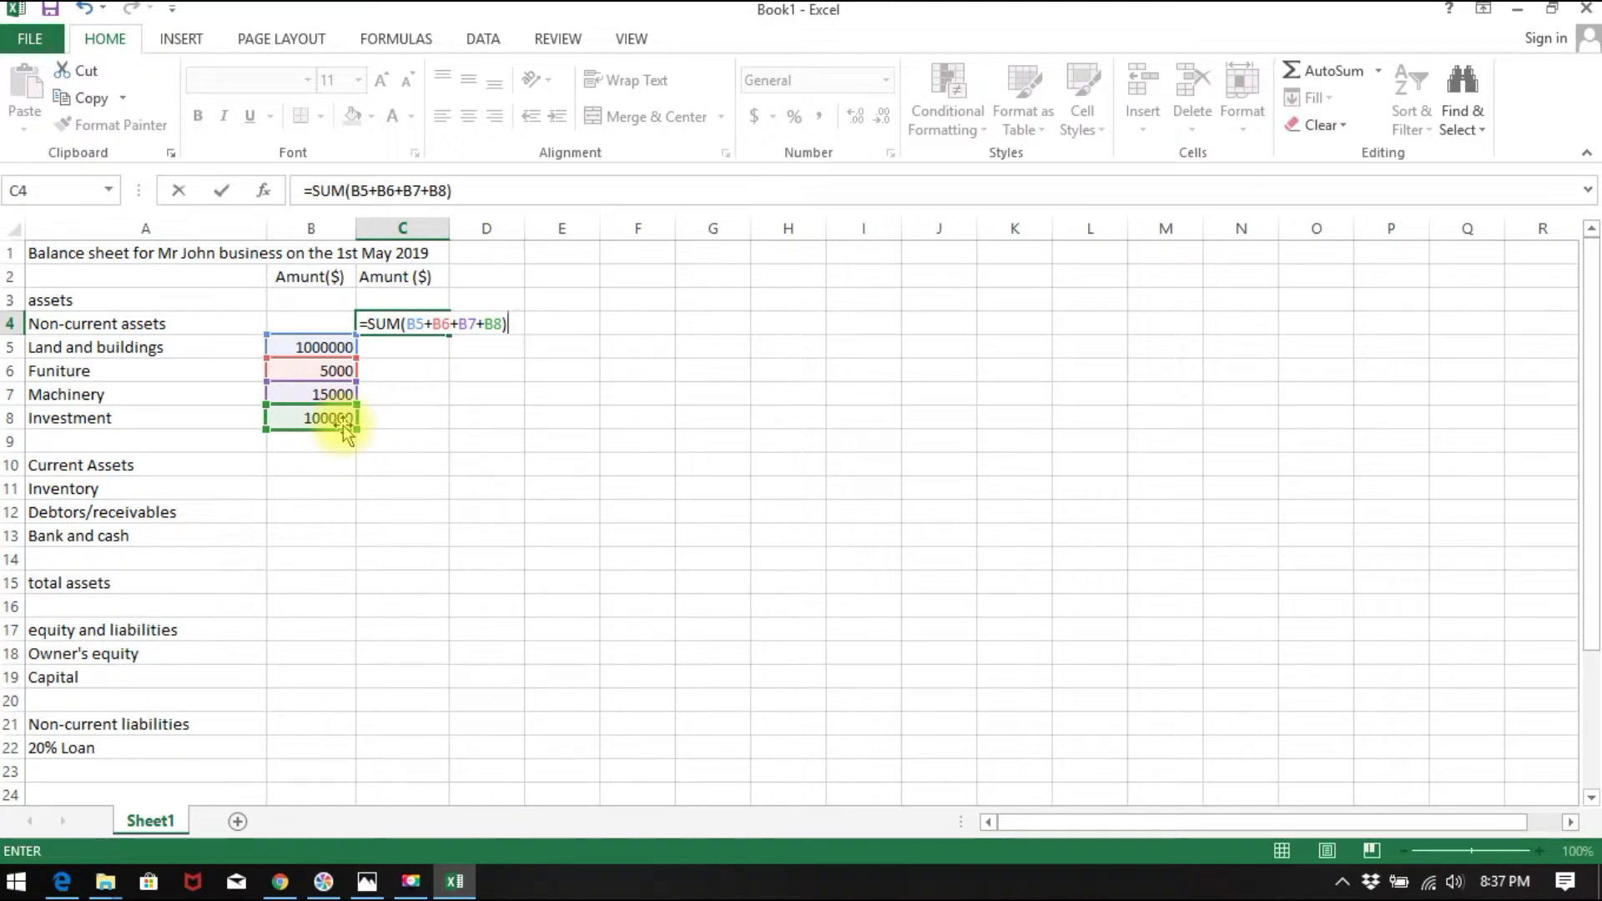
pyautogui.press('Return')
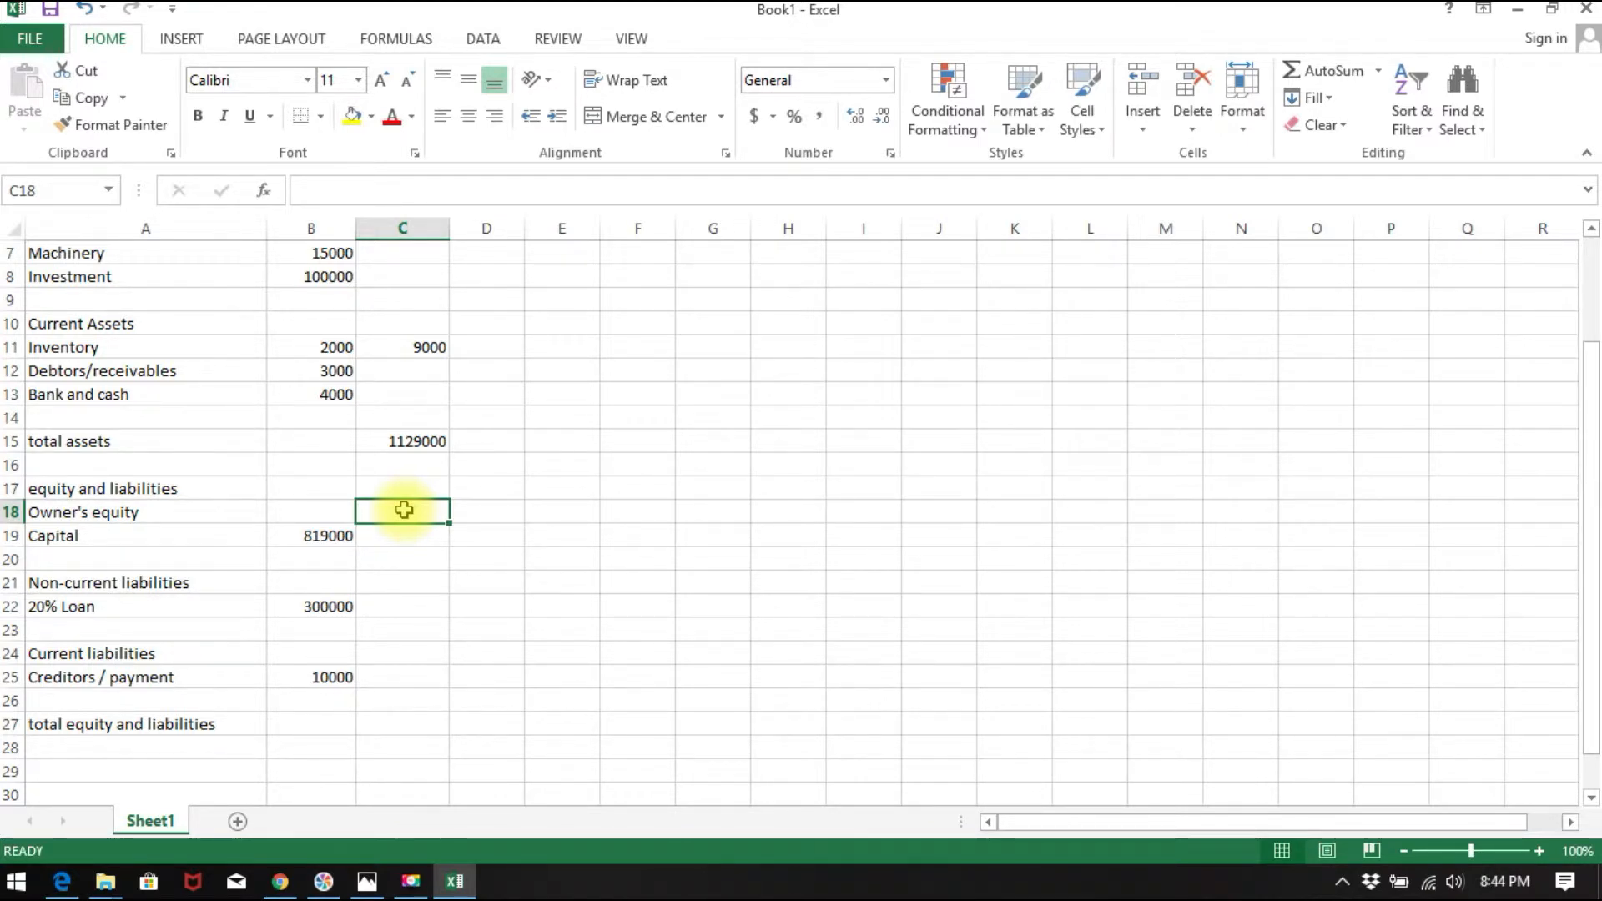
# - Enter the owner's equity total in cell C18 with the formula =SUM(B19), referencing the Capital amount
pyautogui.write('=')
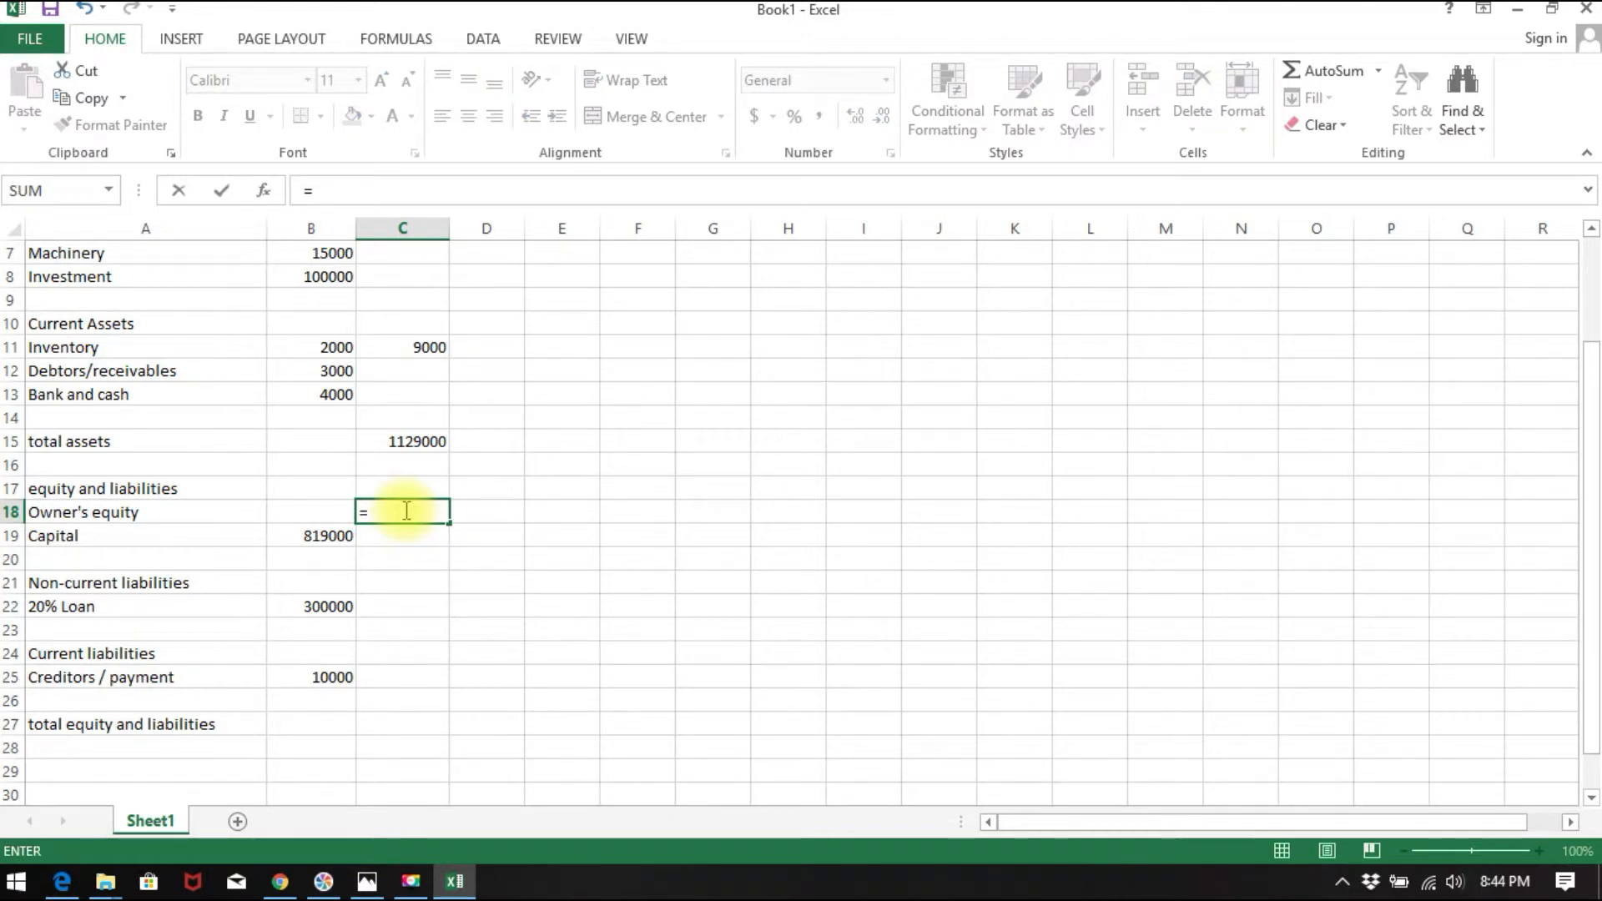
pyautogui.write('su')
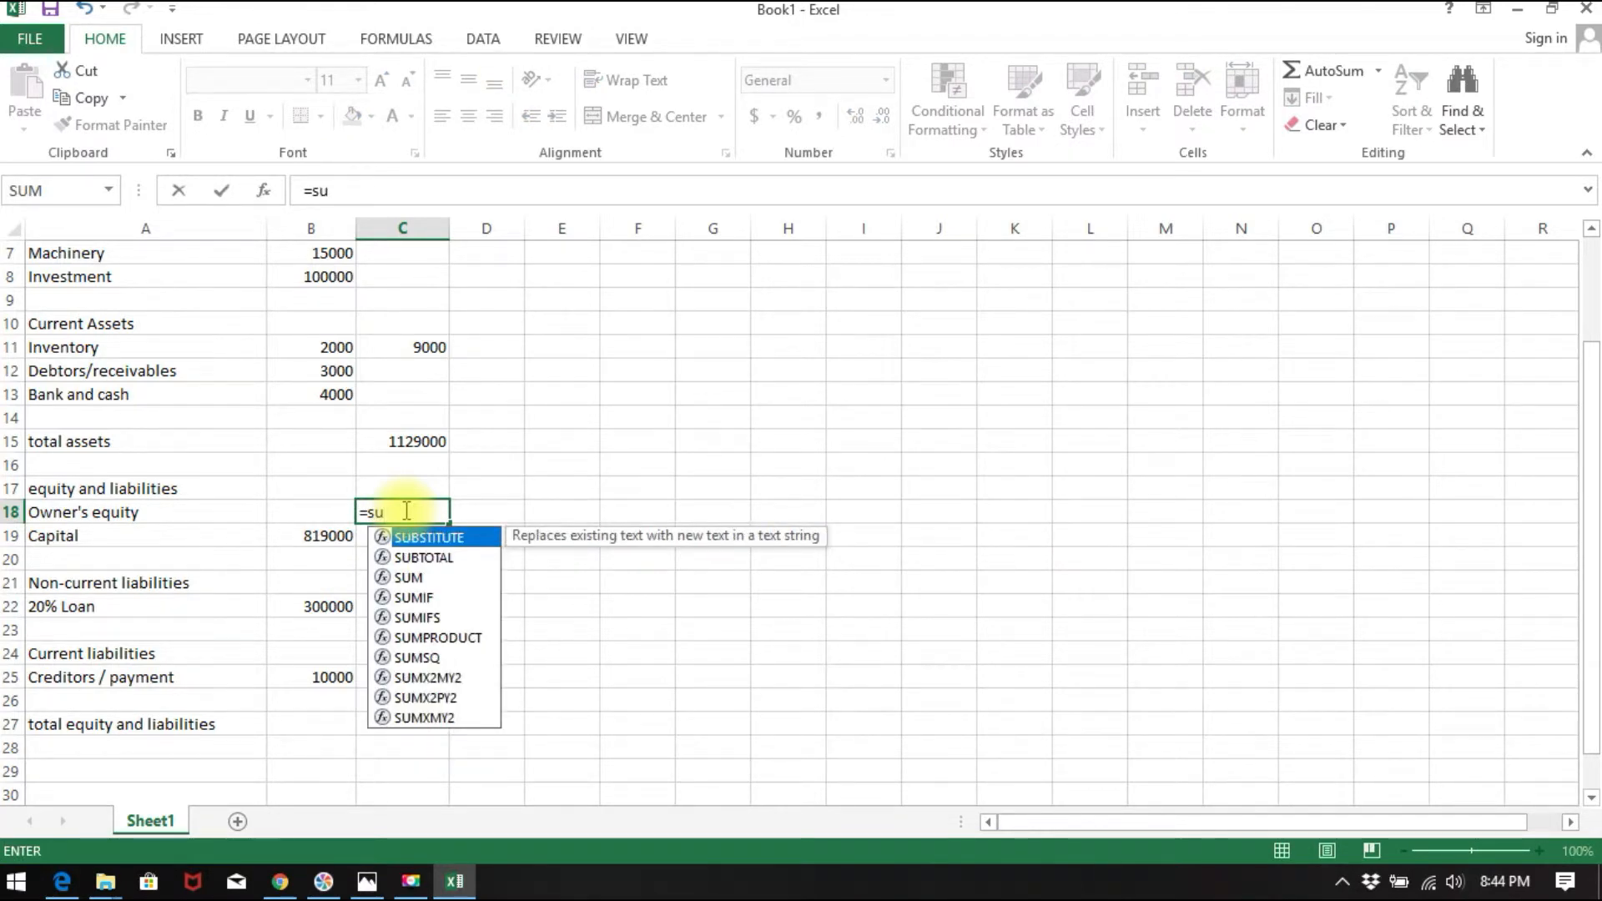
pyautogui.write('n')
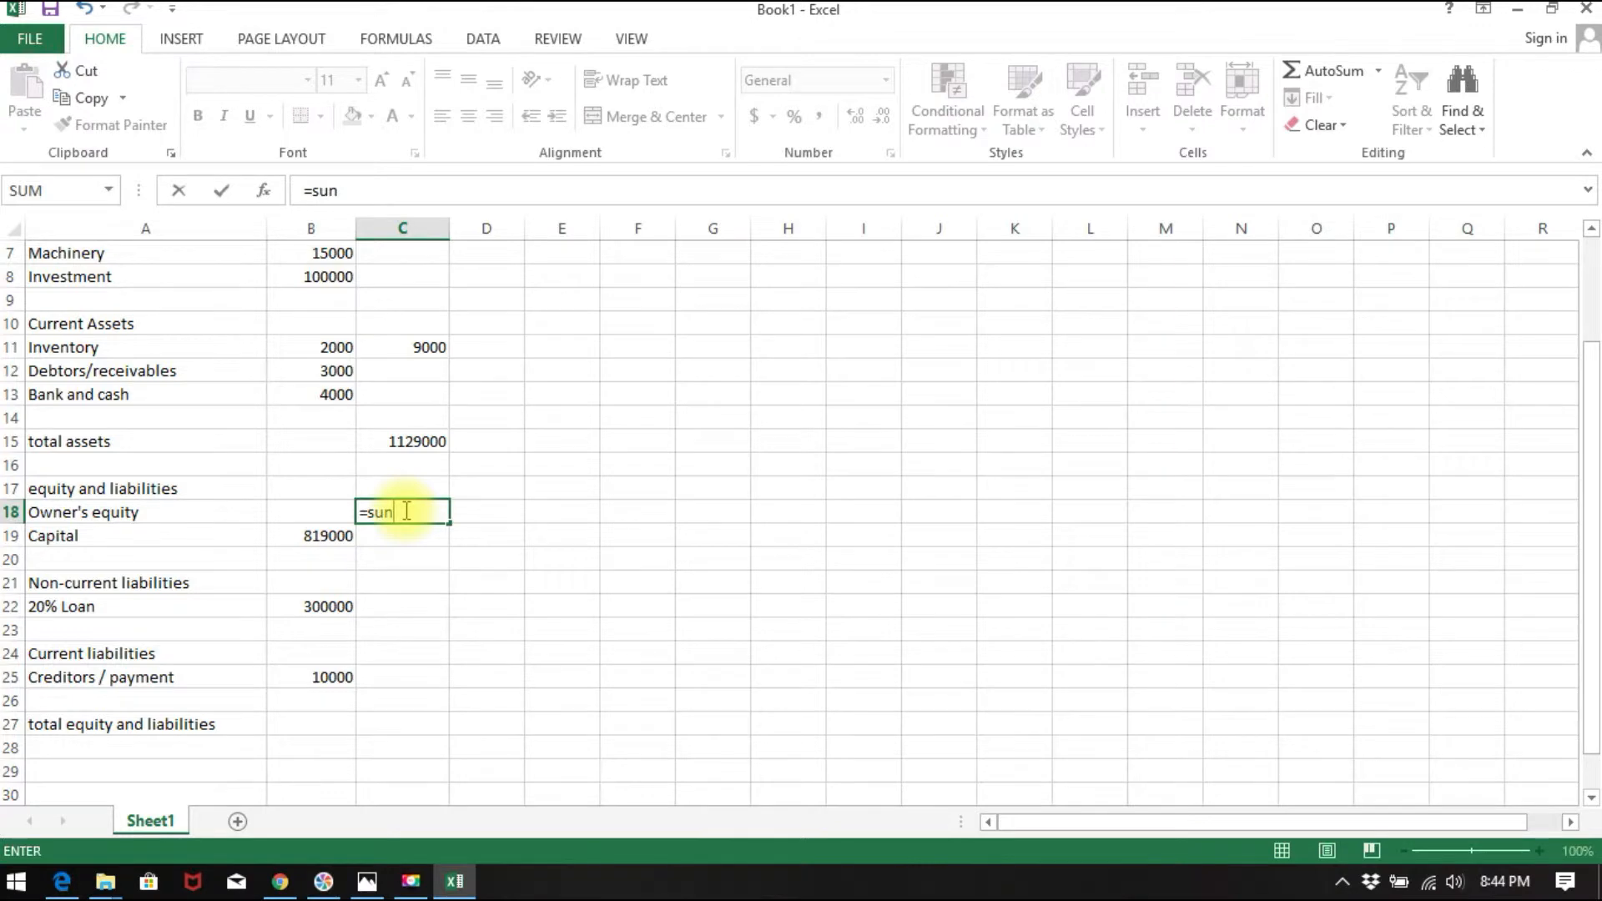
pyautogui.press('BackSpace')
pyautogui.write('m')
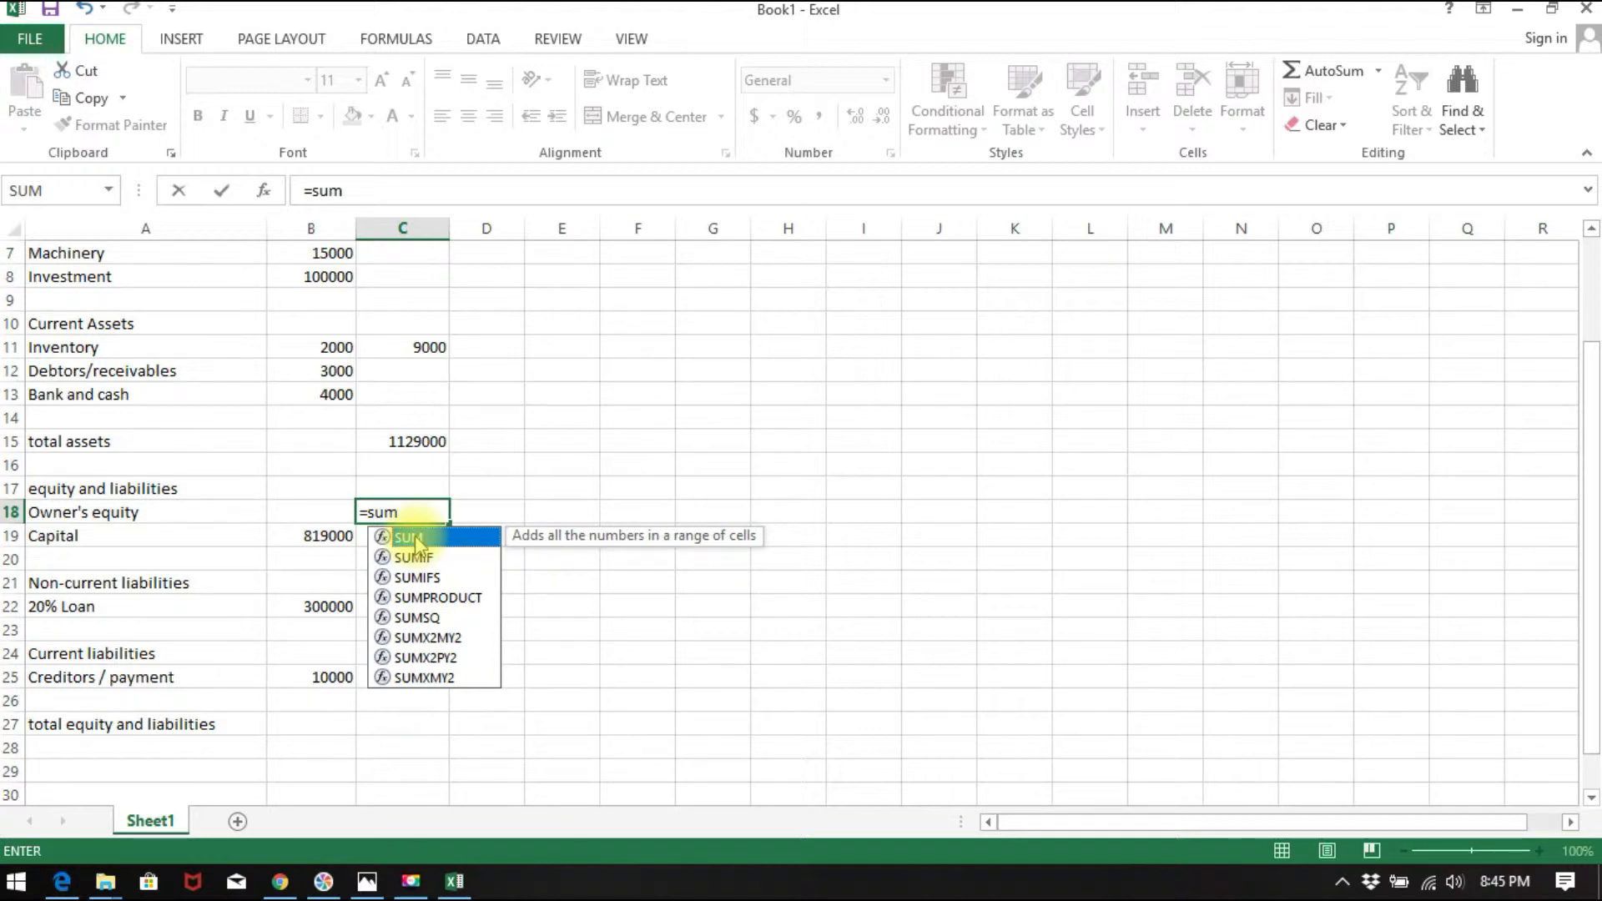
pyautogui.doubleClick(416, 538)
pyautogui.click(314, 533)
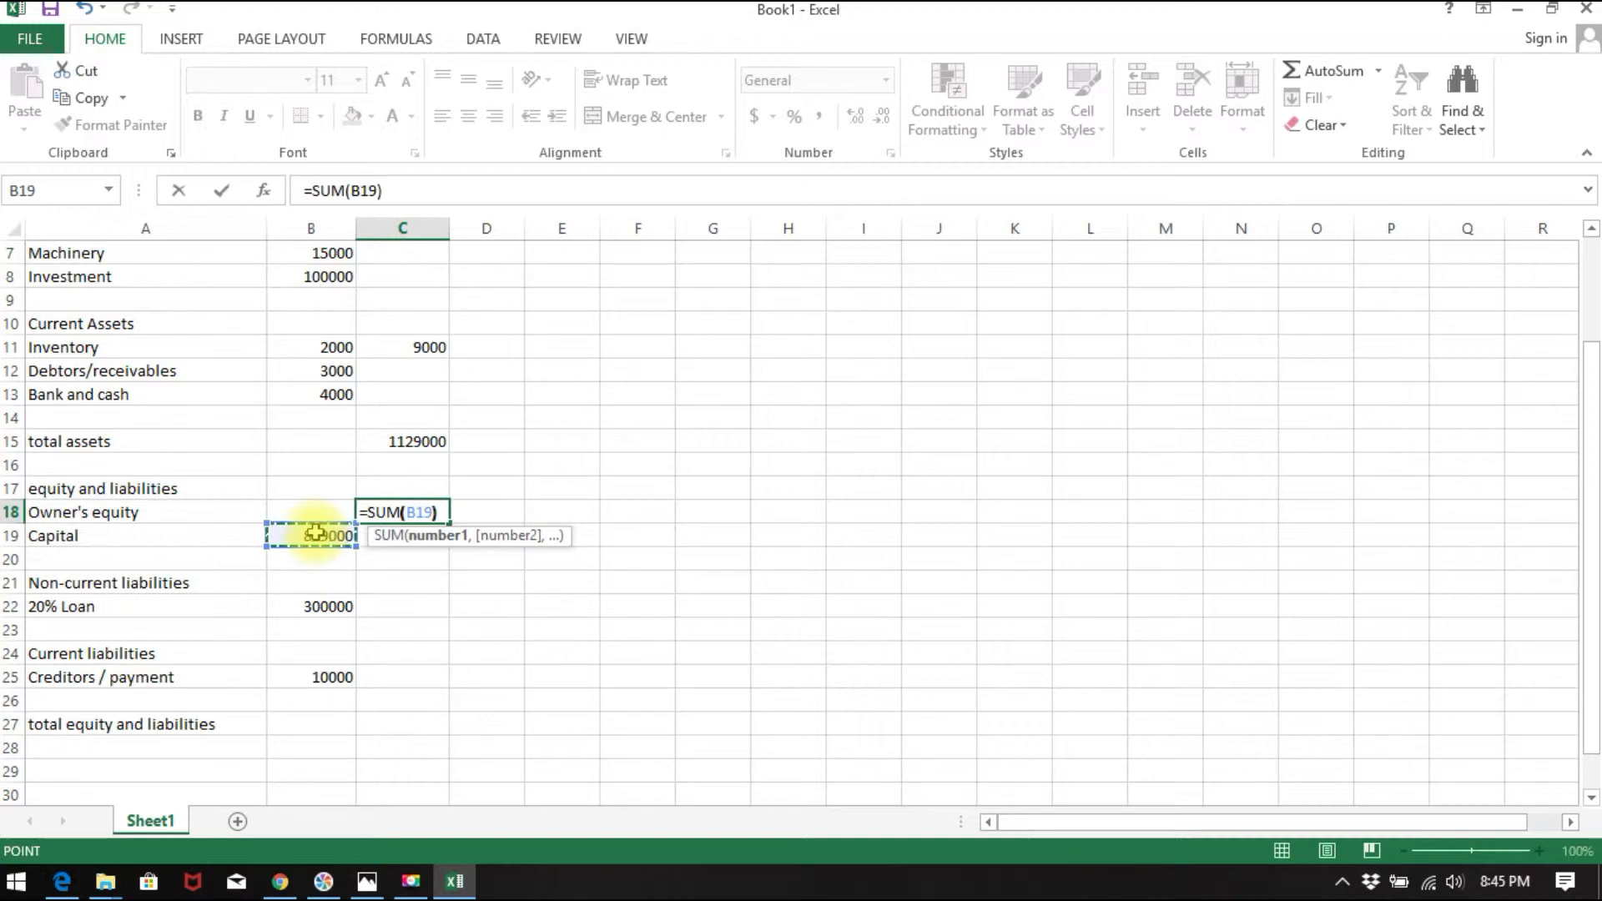
pyautogui.press('Return')
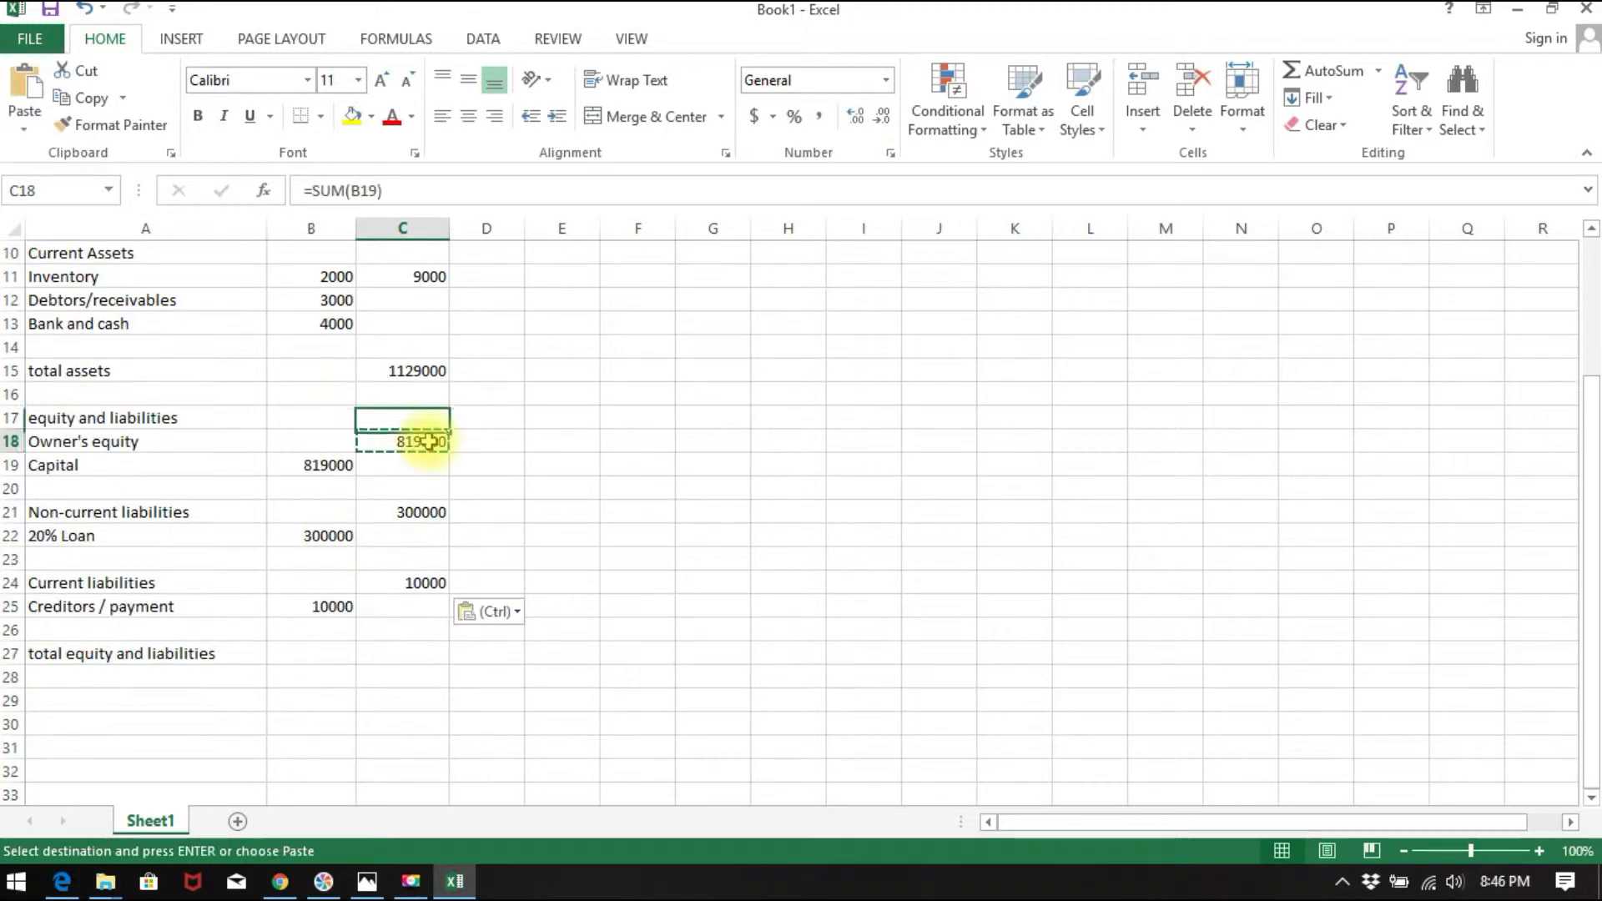
# - Total the equity and liabilities in cell C27 by applying AutoSum to C18:C27, and compare it with total assets in C15
pyautogui.moveTo(422, 436); pyautogui.dragTo(442, 652)
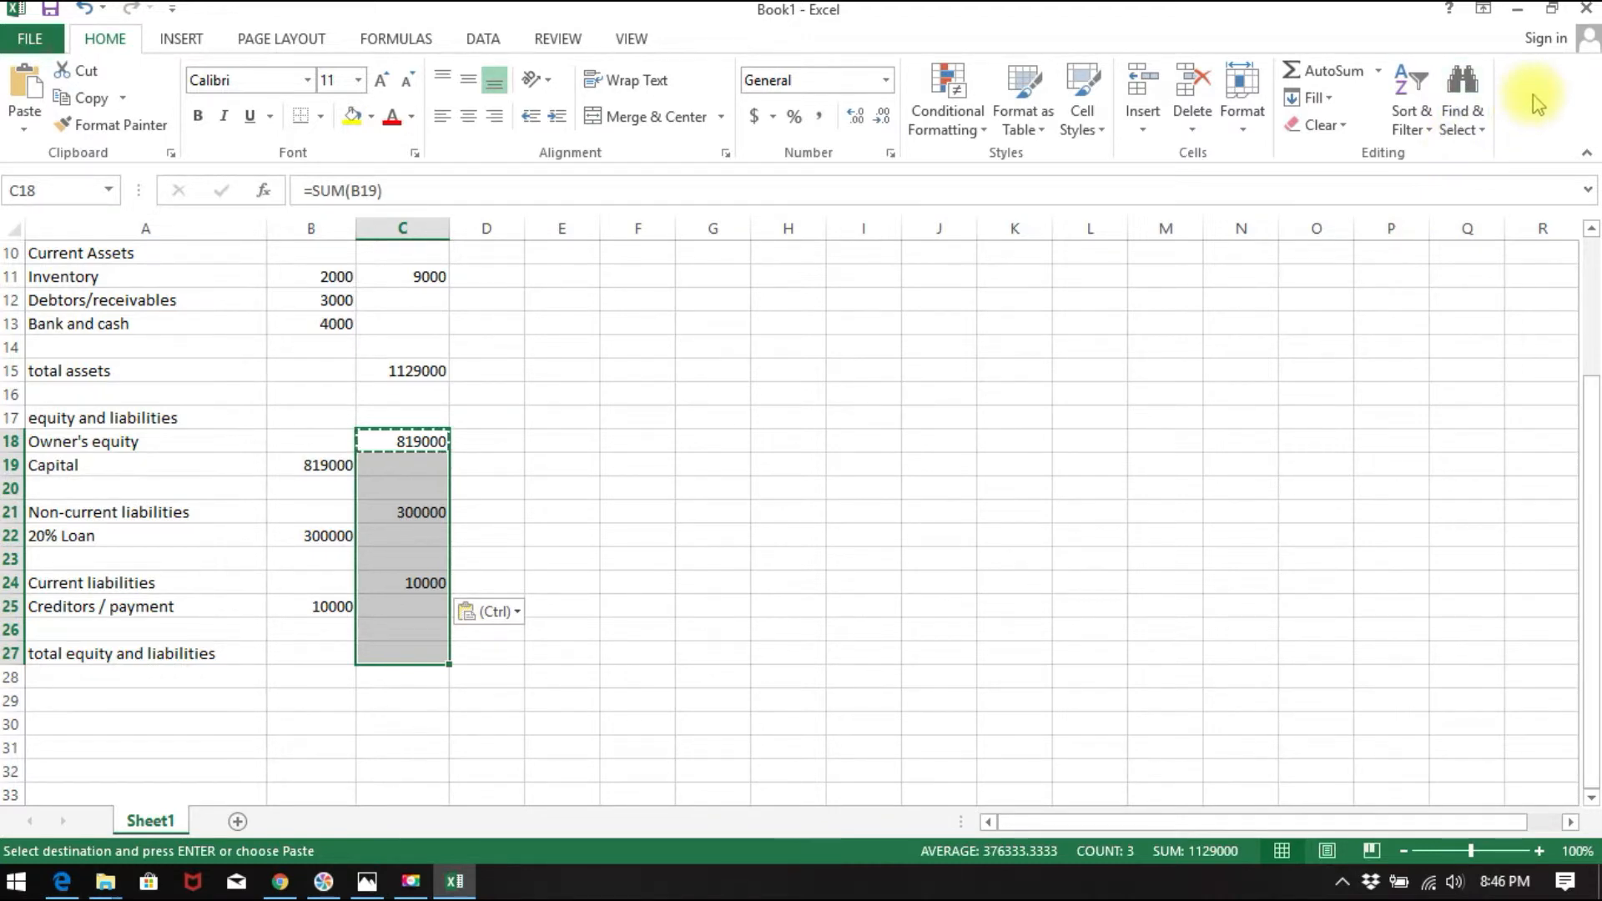
pyautogui.click(1322, 74)
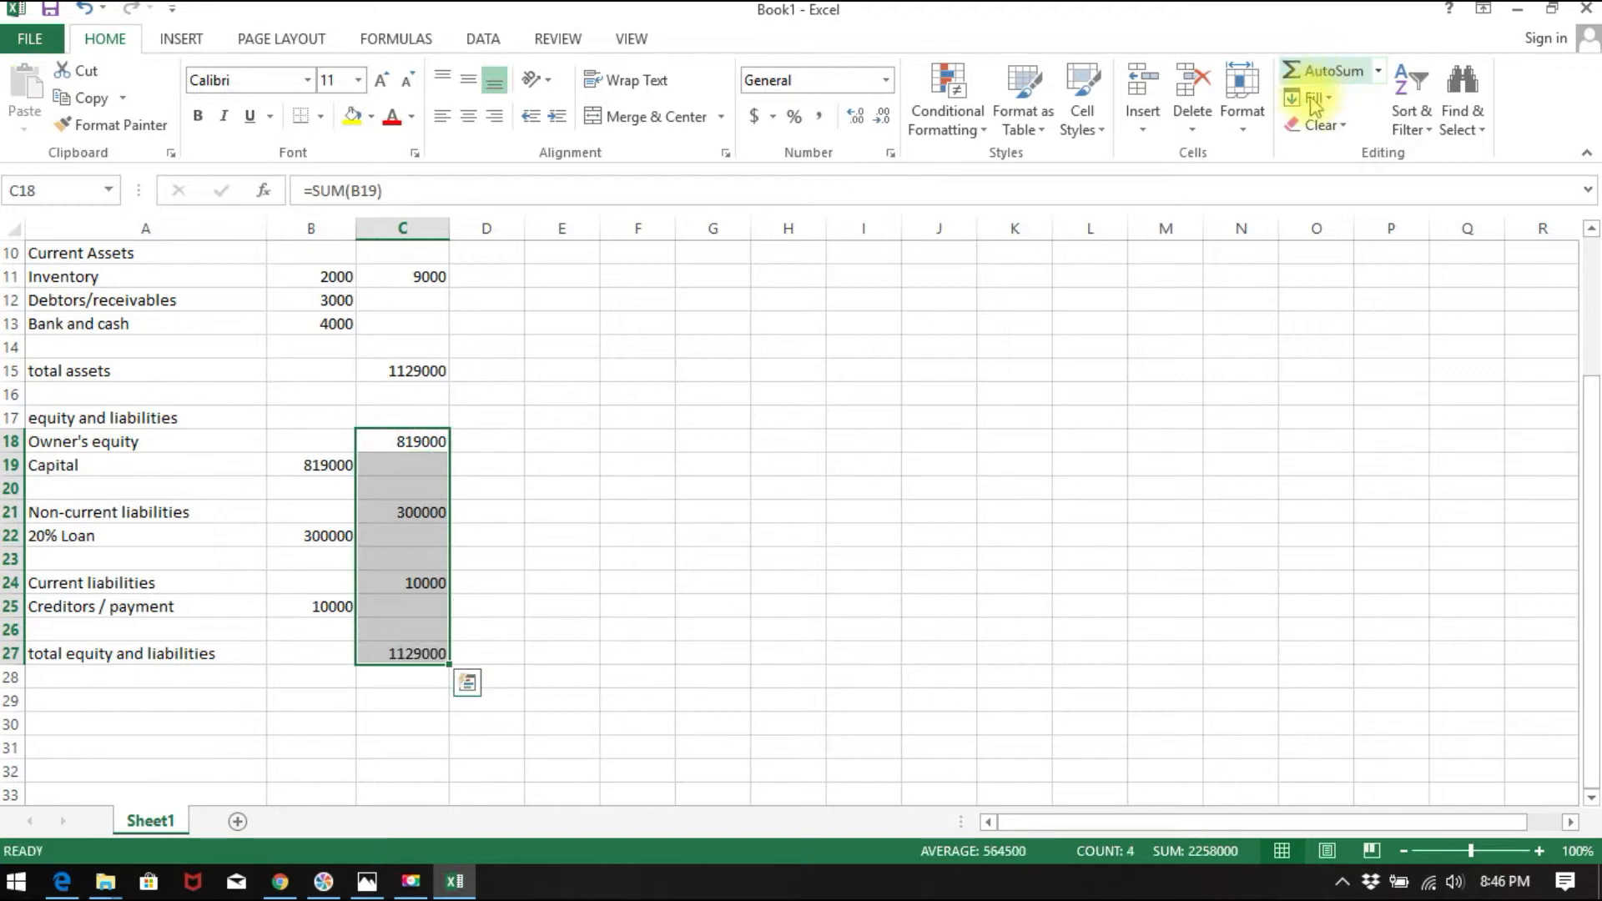
pyautogui.click(612, 704)
pyautogui.click(422, 654)
pyautogui.click(397, 372)
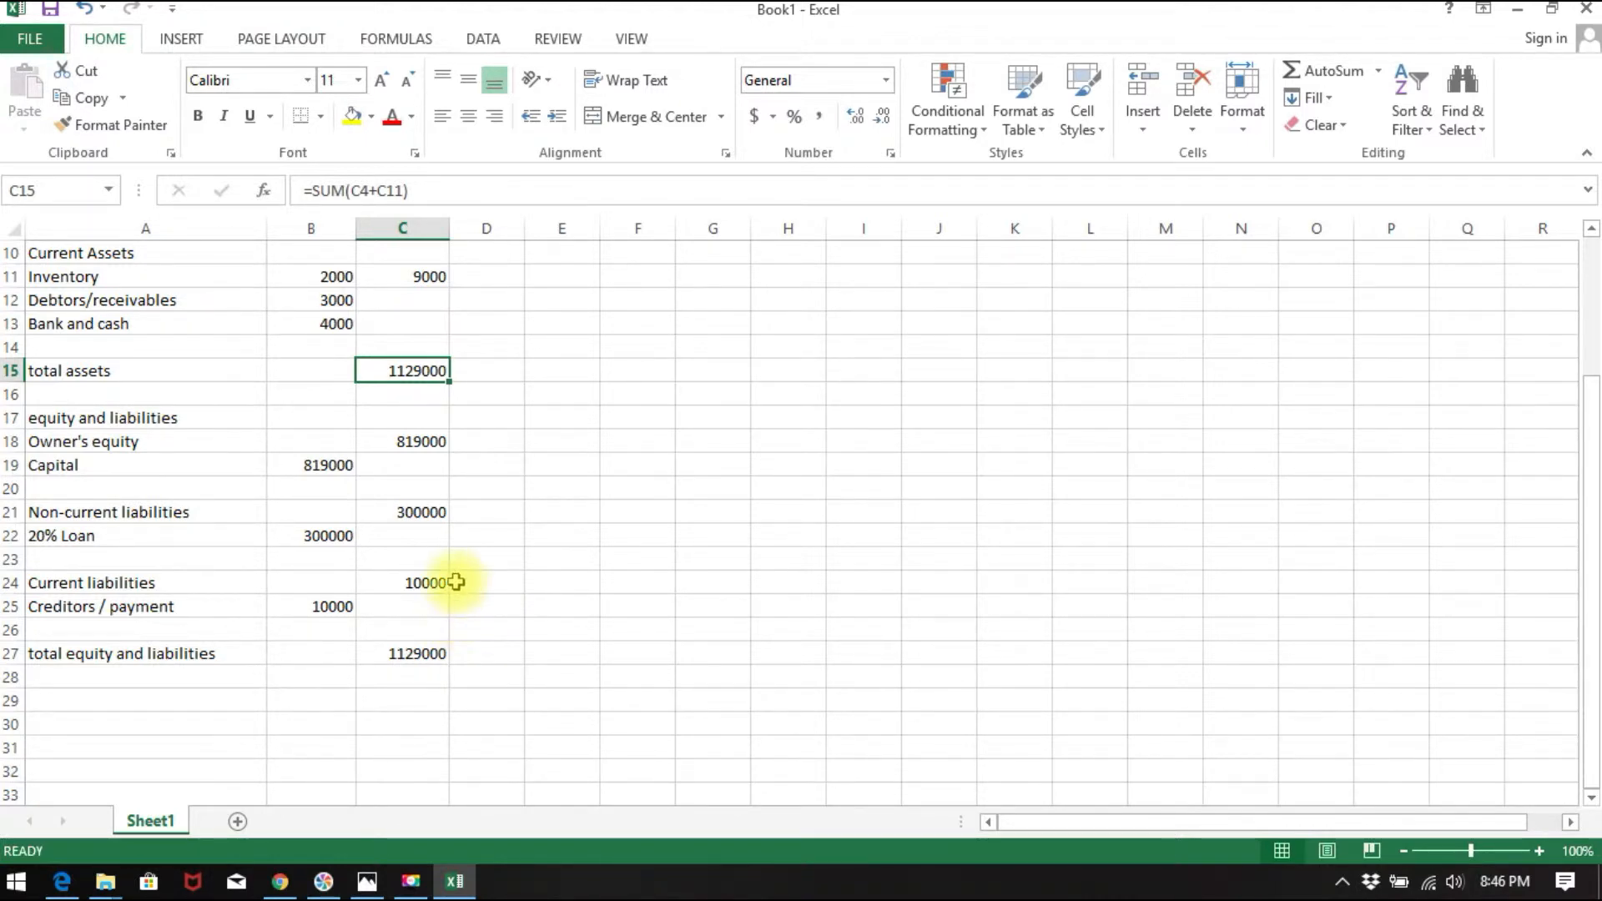
# - Merge and center the balance sheet title across A1:C1 and turn on text wrapping for it
pyautogui.scroll(3, 447, 579)
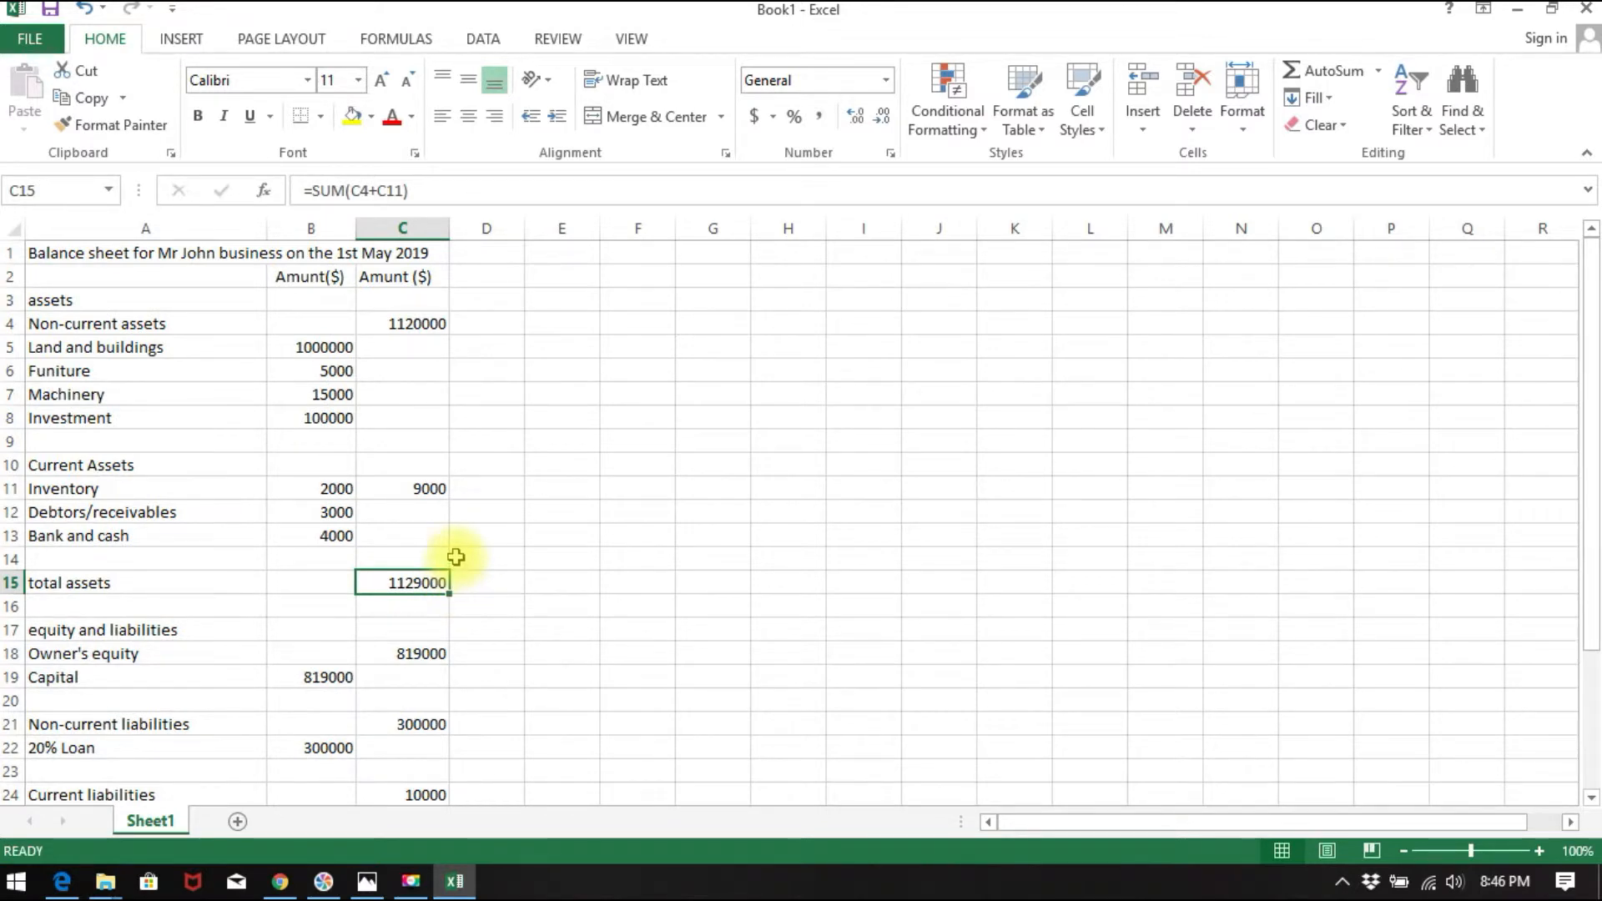
pyautogui.scroll(-6, 456, 558)
pyautogui.scroll(6, 456, 557)
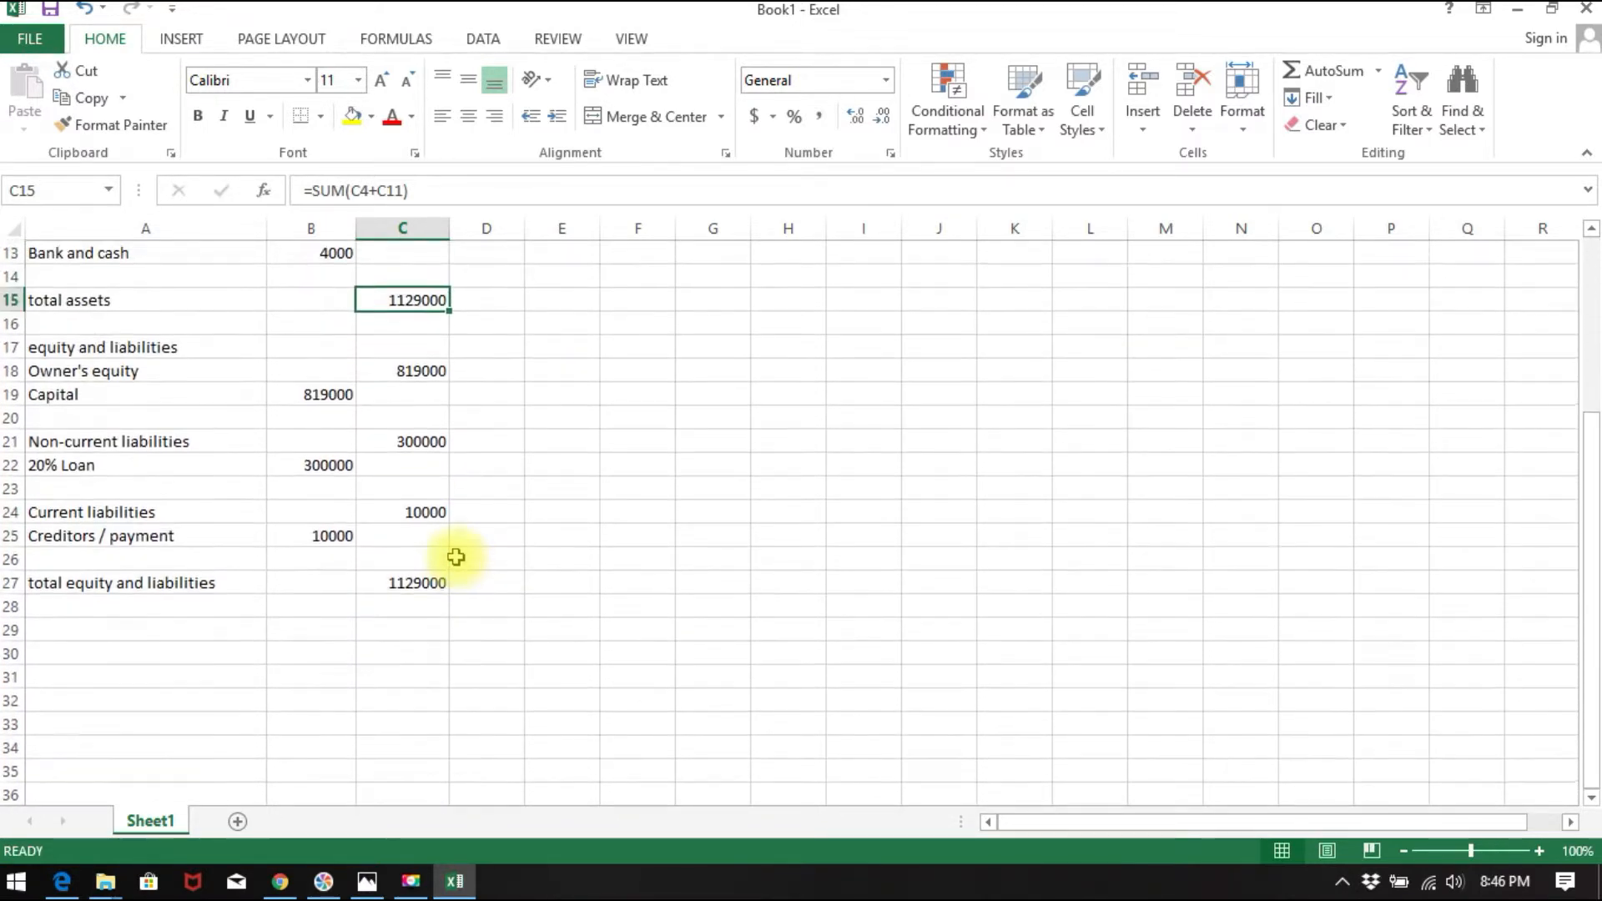
pyautogui.moveTo(242, 253); pyautogui.dragTo(430, 256)
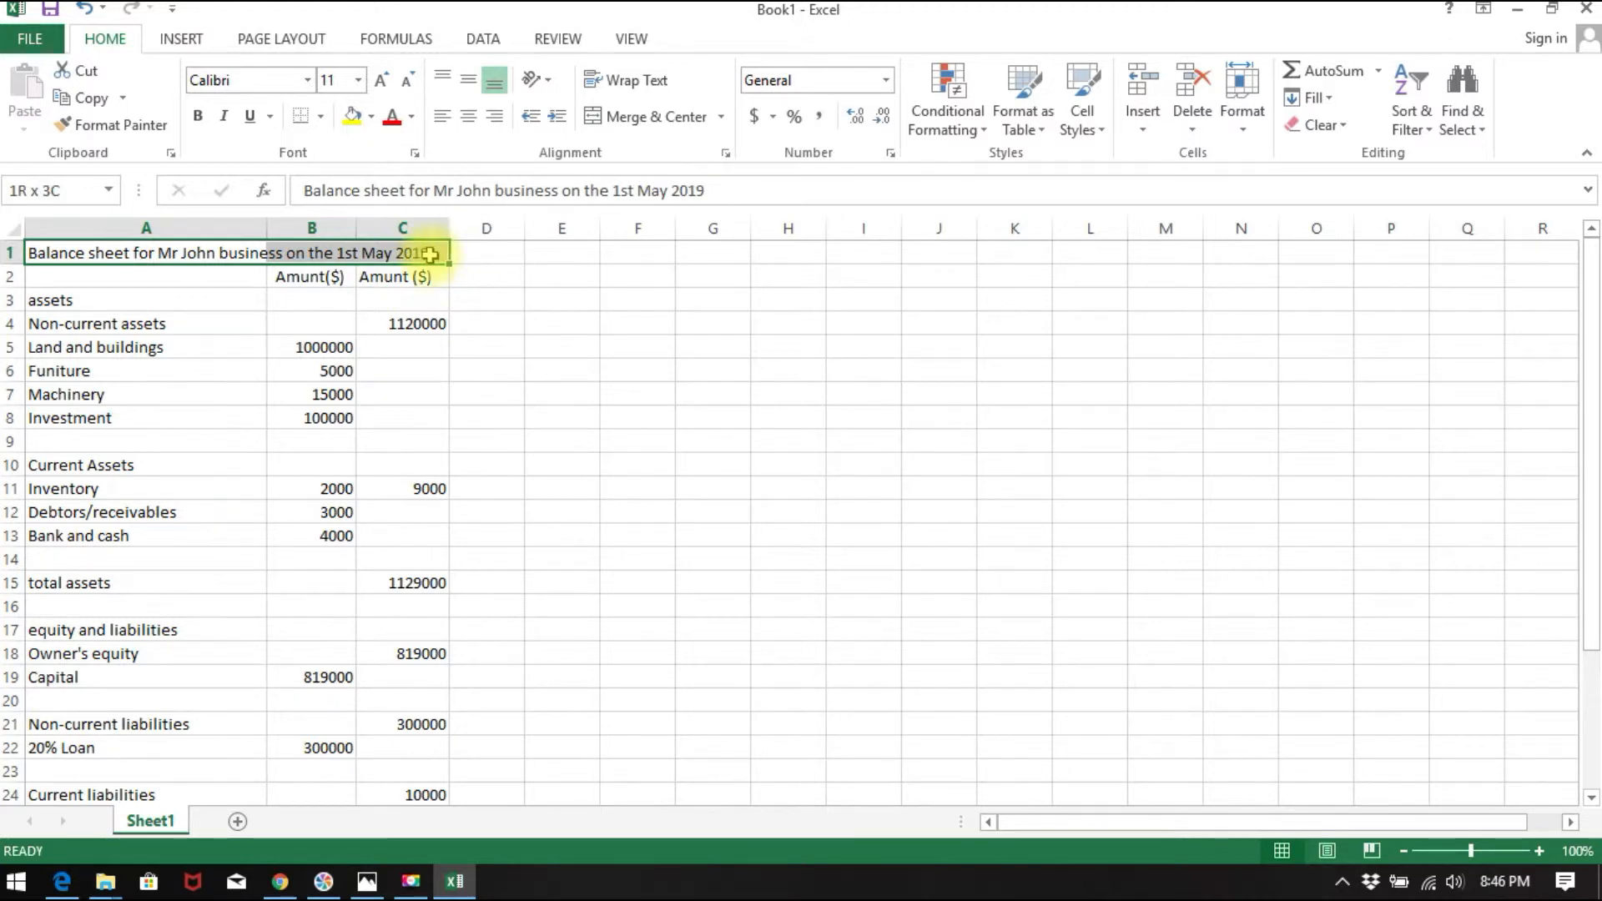
pyautogui.moveTo(429, 255); pyautogui.dragTo(430, 255)
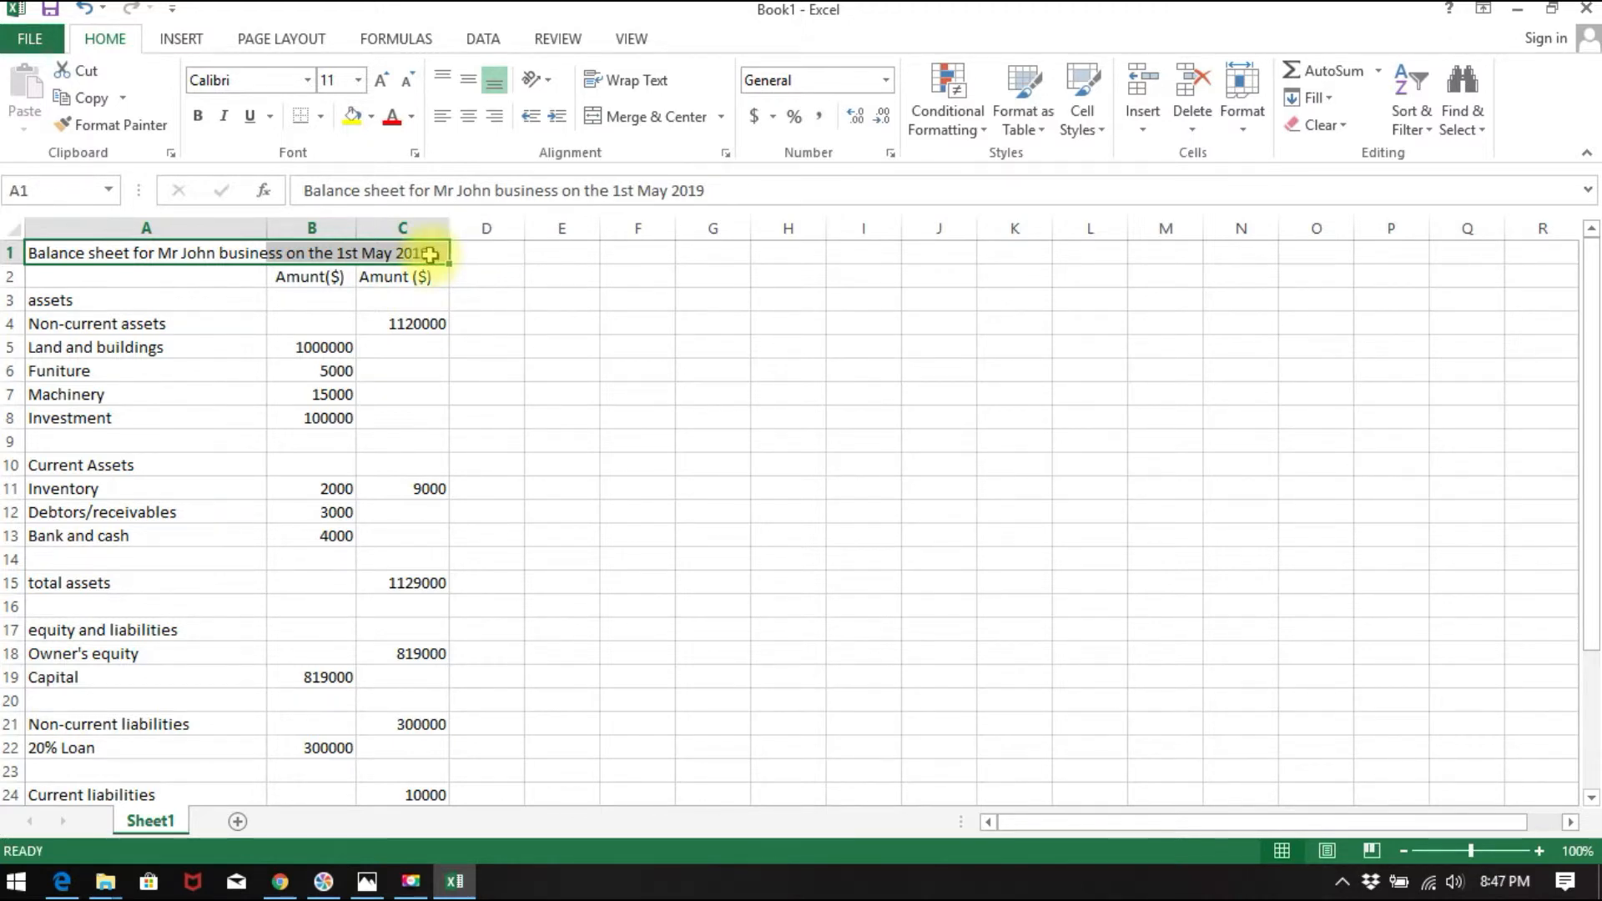
pyautogui.click(639, 125)
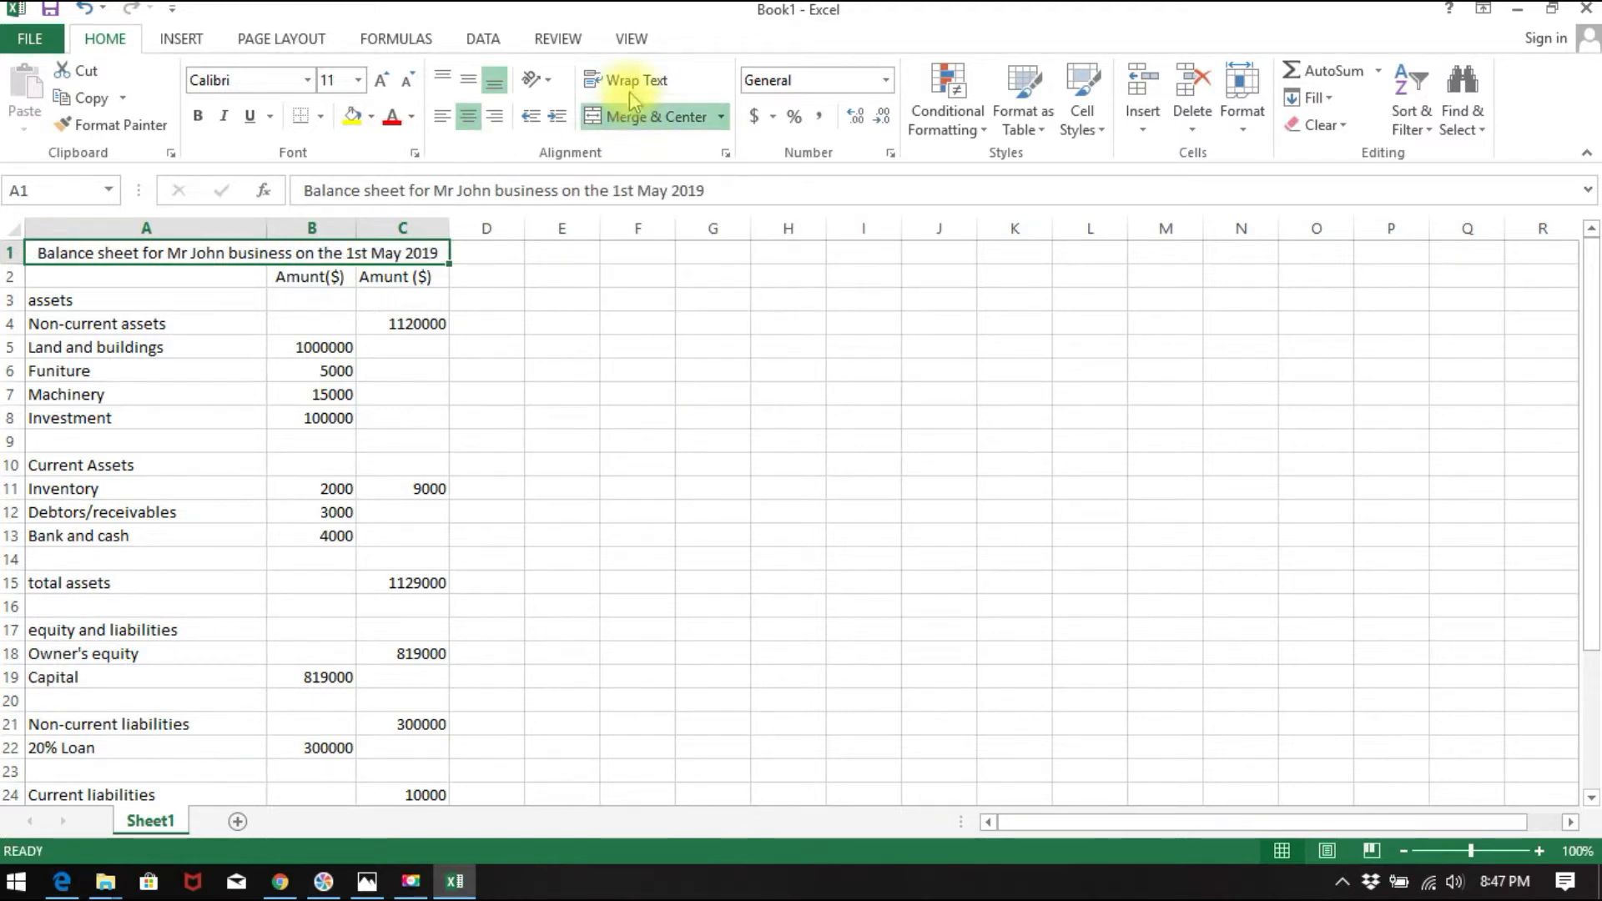
pyautogui.click(634, 81)
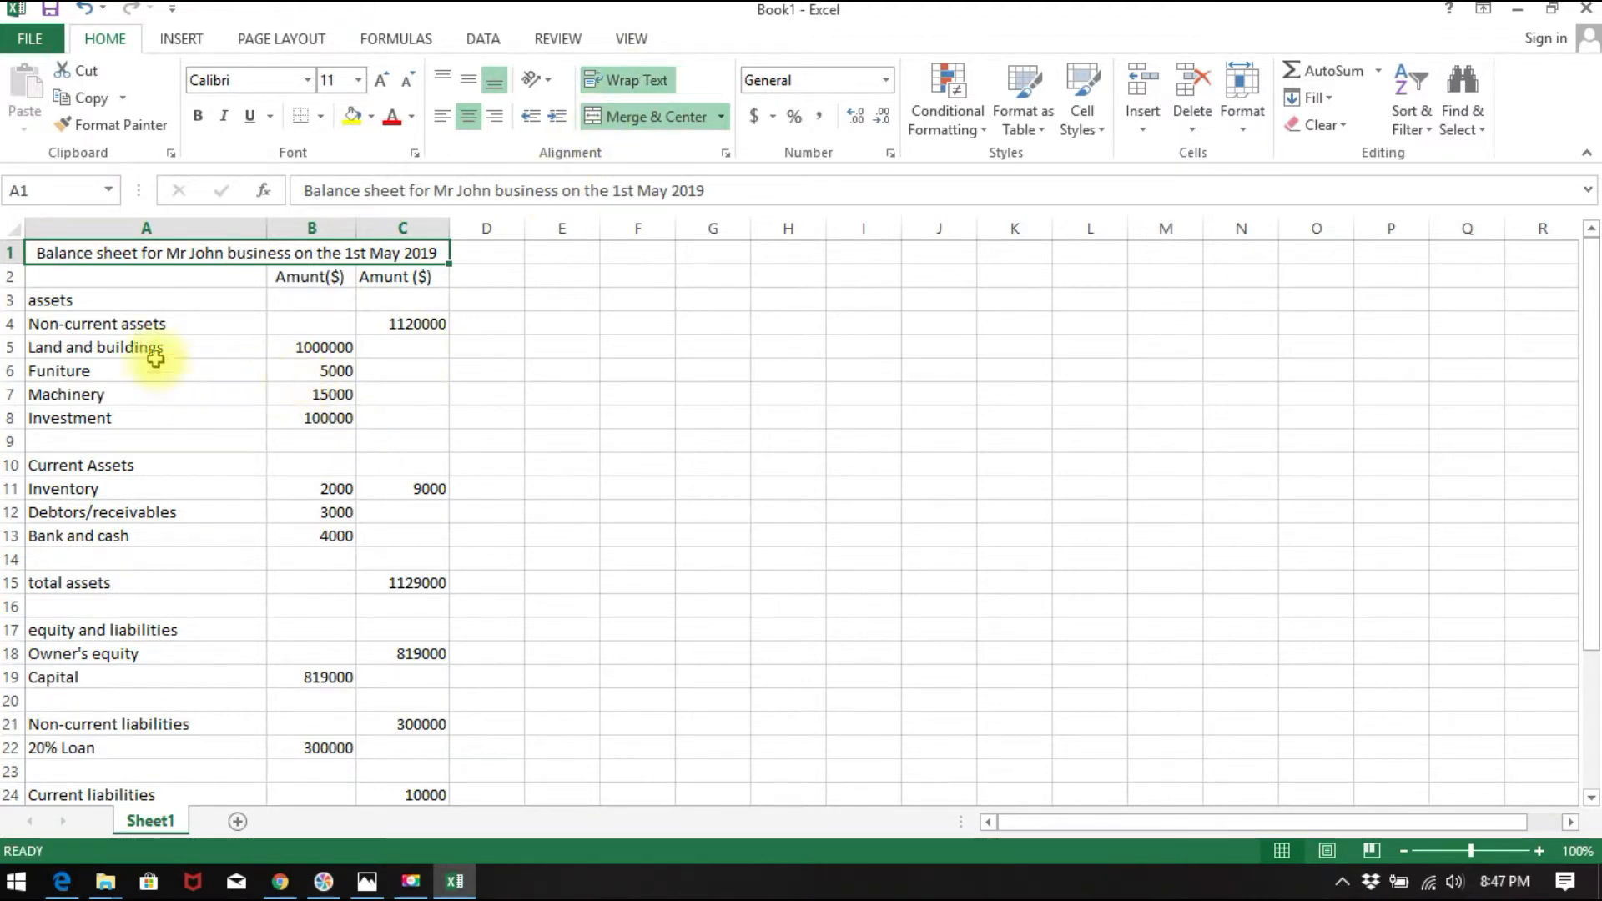
# - Increase the height of row 1 and align the title to the top of its merged cell
pyautogui.moveTo(18, 263); pyautogui.dragTo(18, 282)
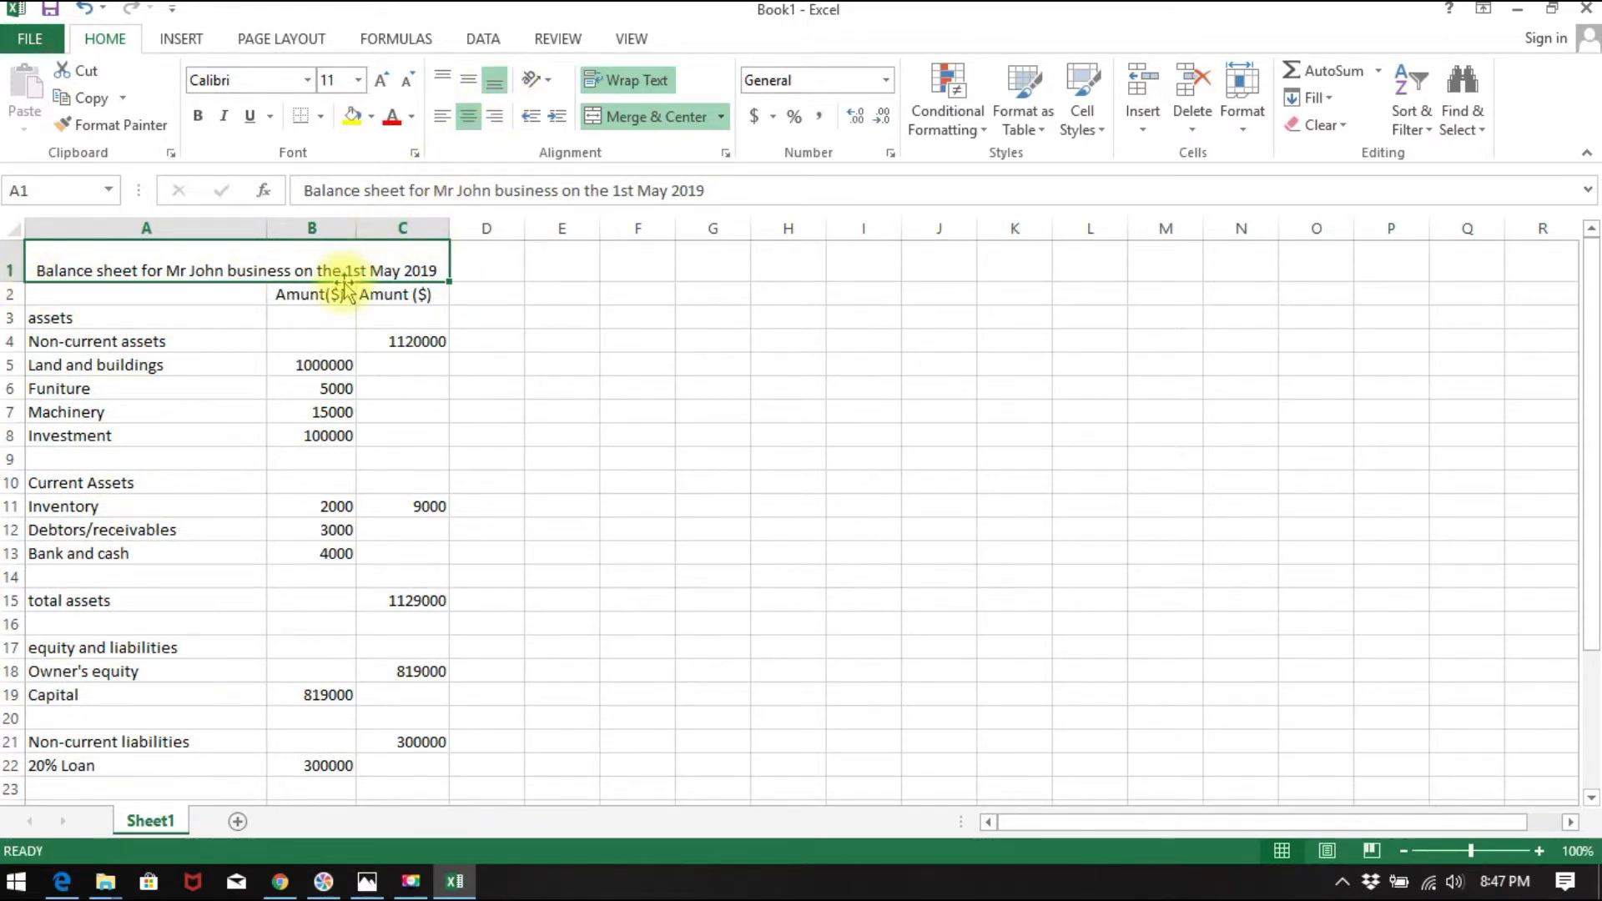
pyautogui.click(448, 84)
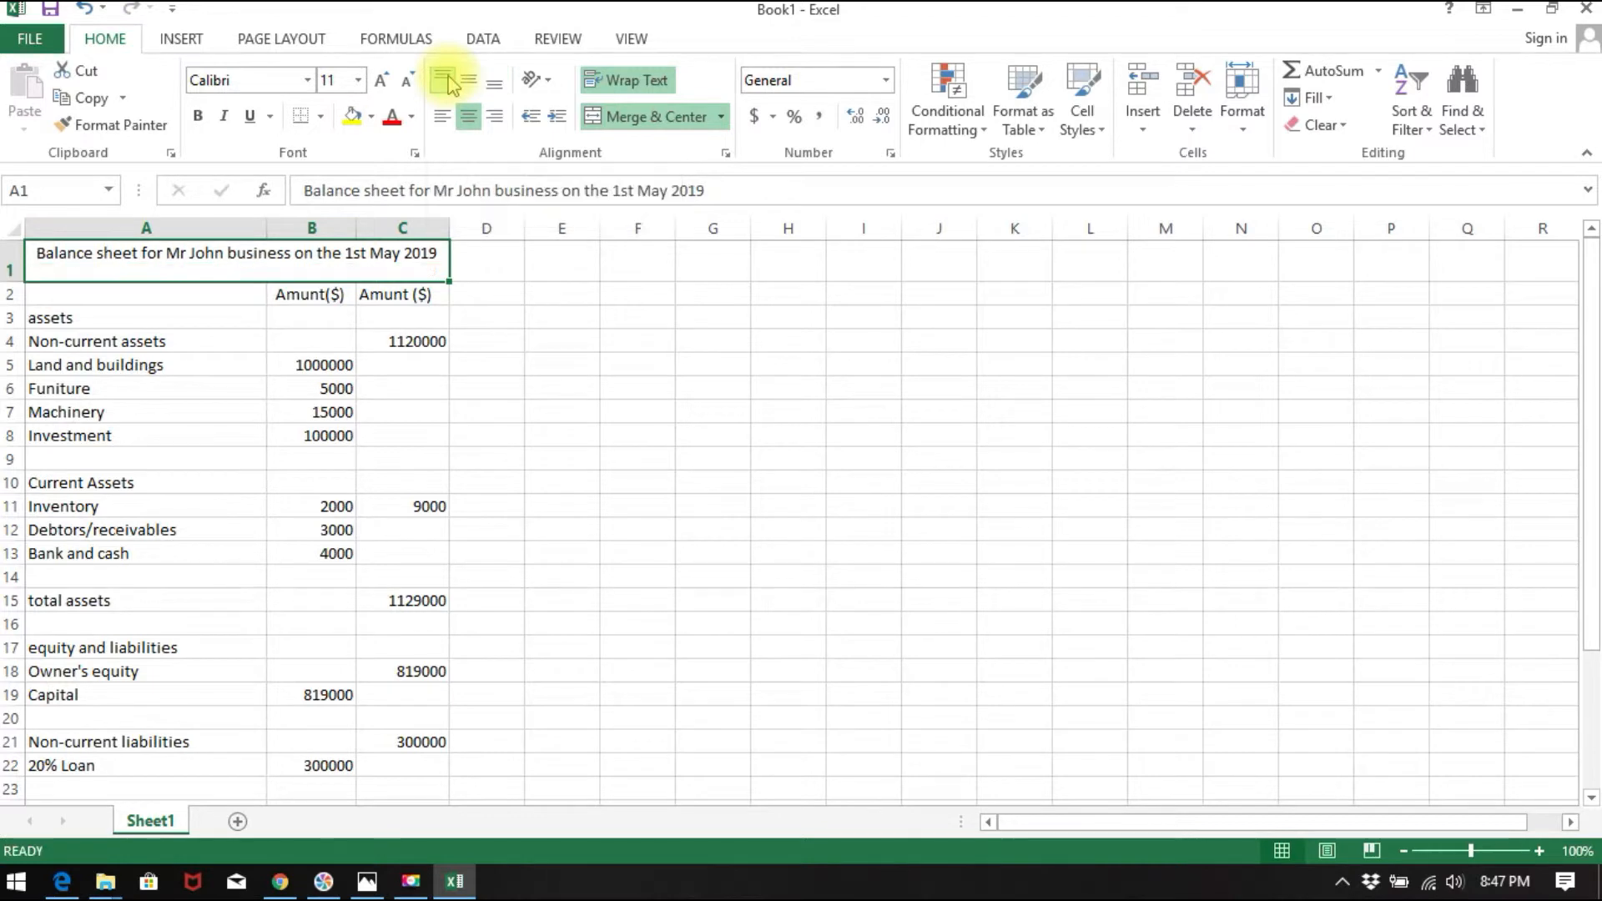
# - Remove "on the" from the title, put "1st May 2019" on a second line, and heighten row 1 to fit both lines
pyautogui.doubleClick(222, 254)
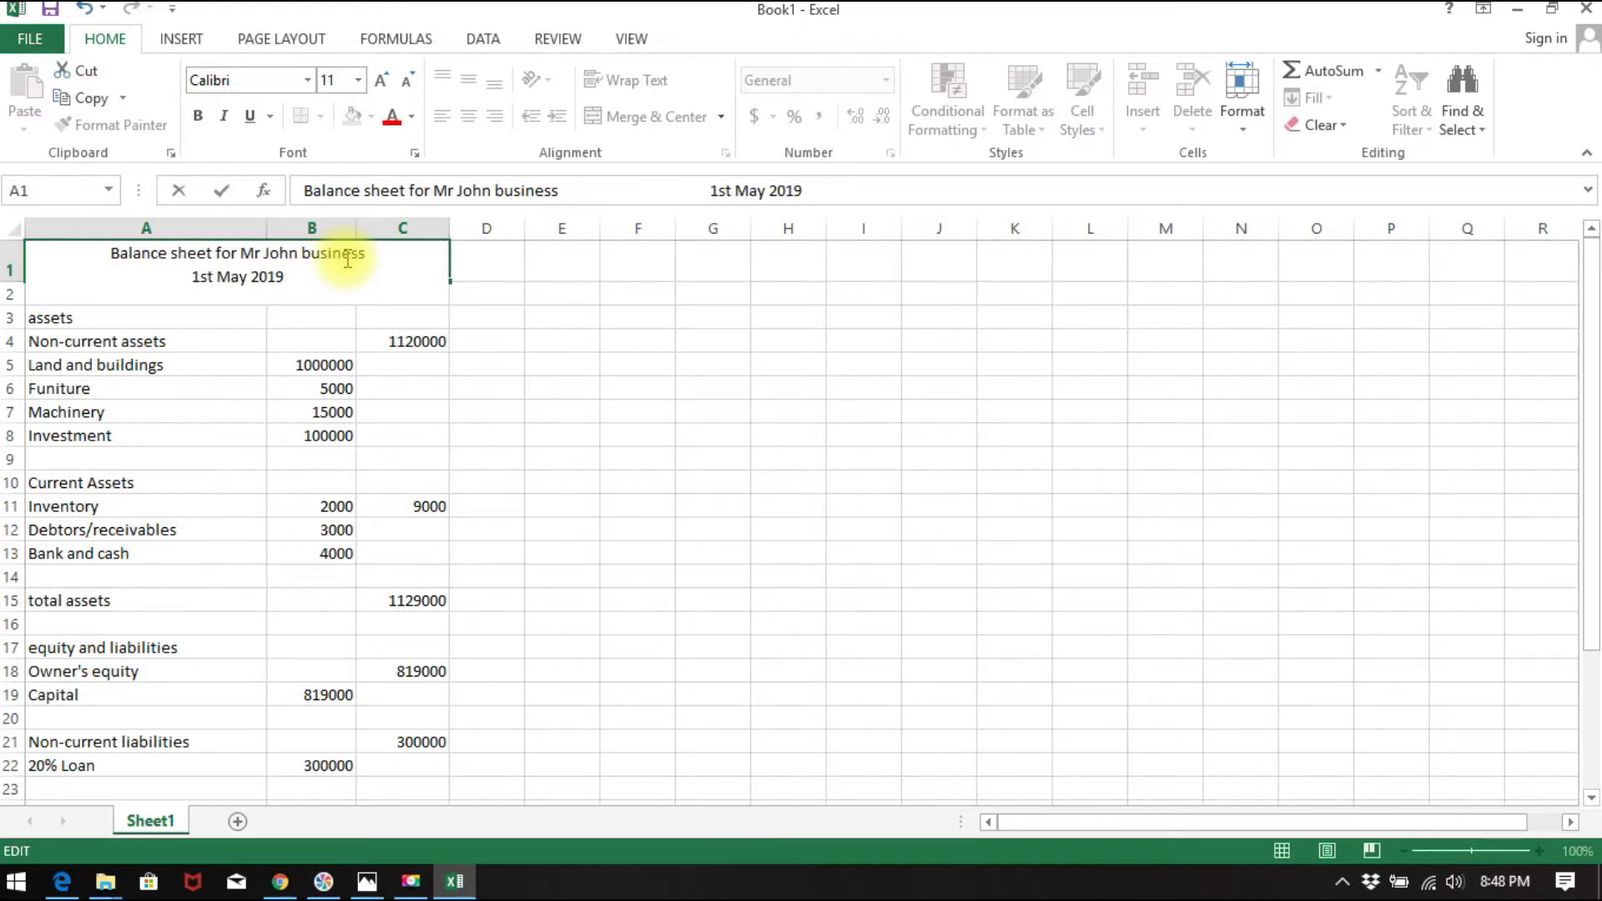
pyautogui.click(695, 620)
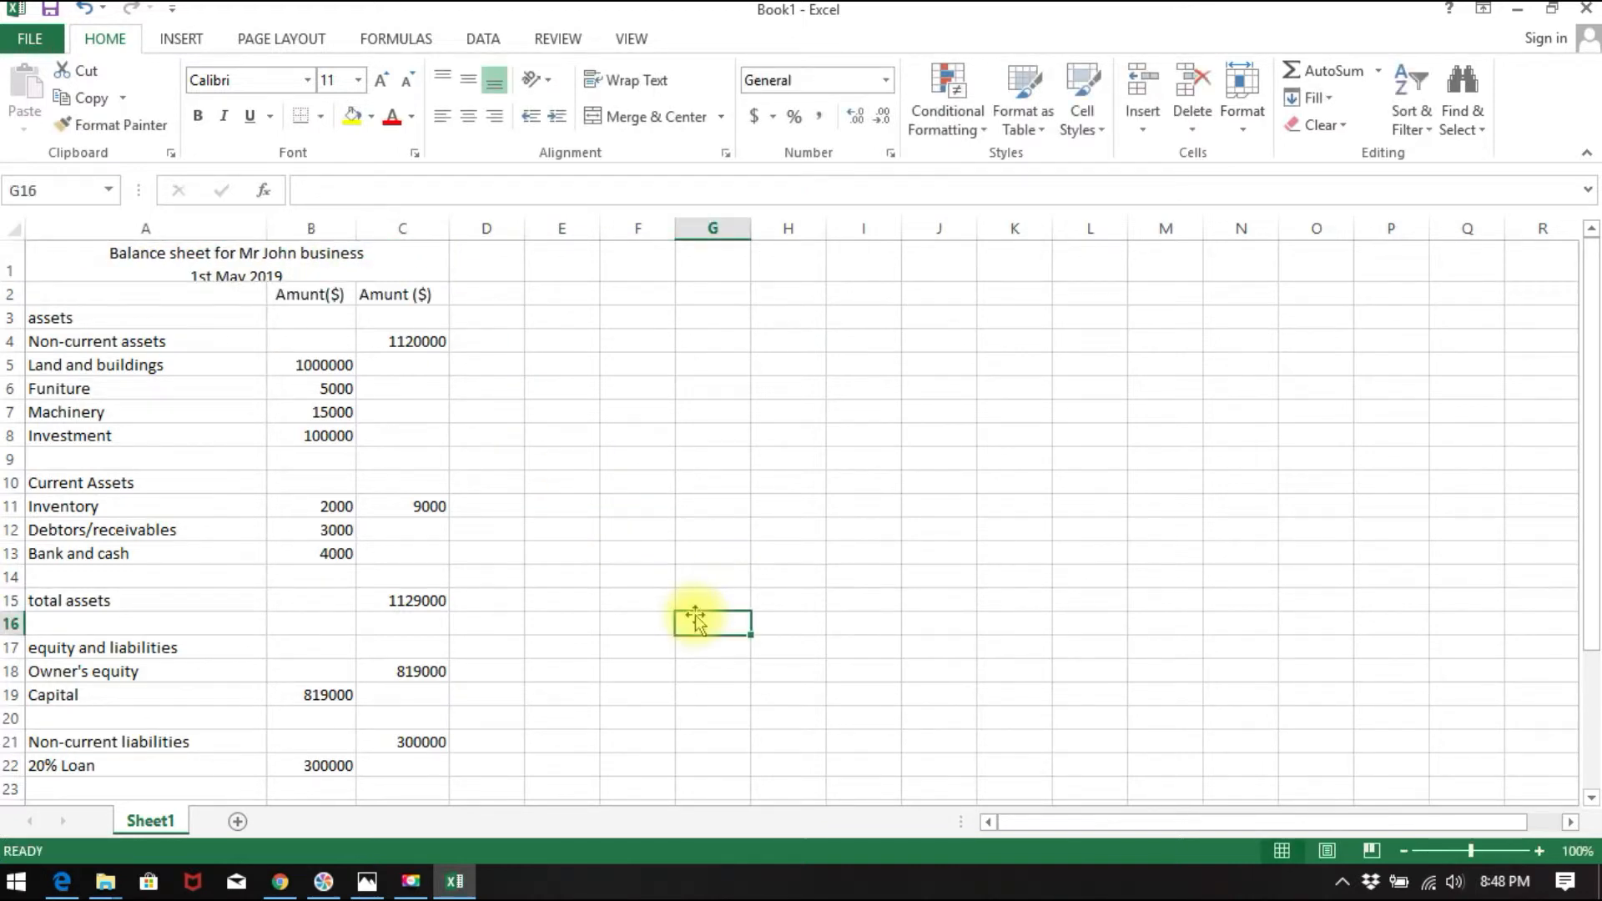
pyautogui.click(509, 531)
pyautogui.moveTo(22, 282); pyautogui.dragTo(21, 295)
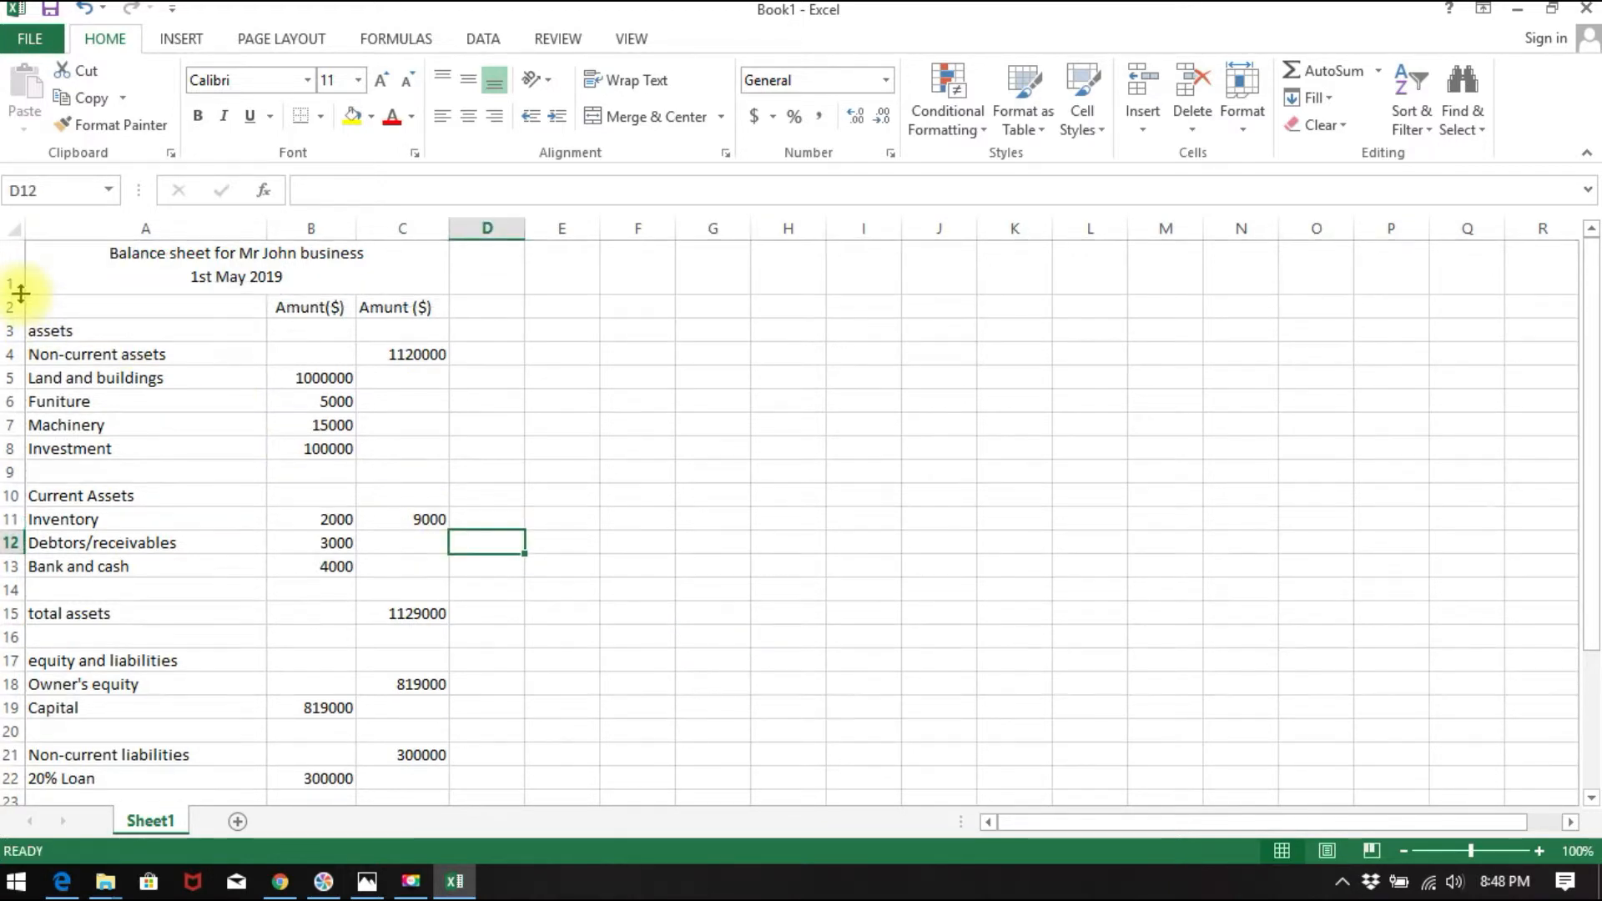
# - Set the balance sheet title's font size to 16 and increase the height of row 1 to fit both lines
pyautogui.click(382, 269)
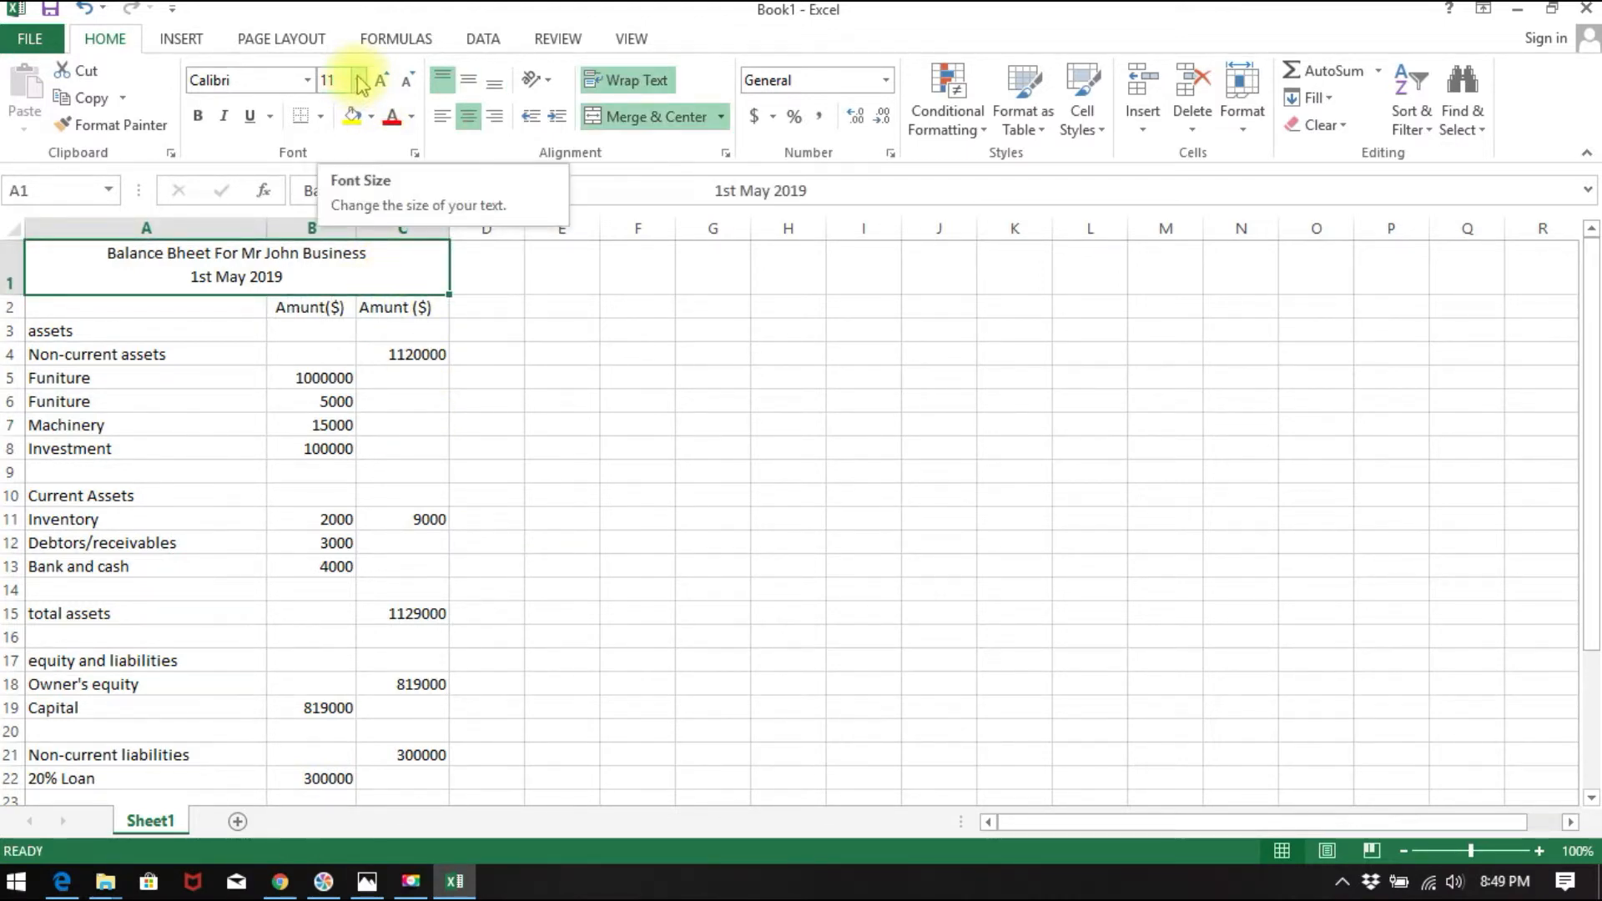
pyautogui.click(361, 81)
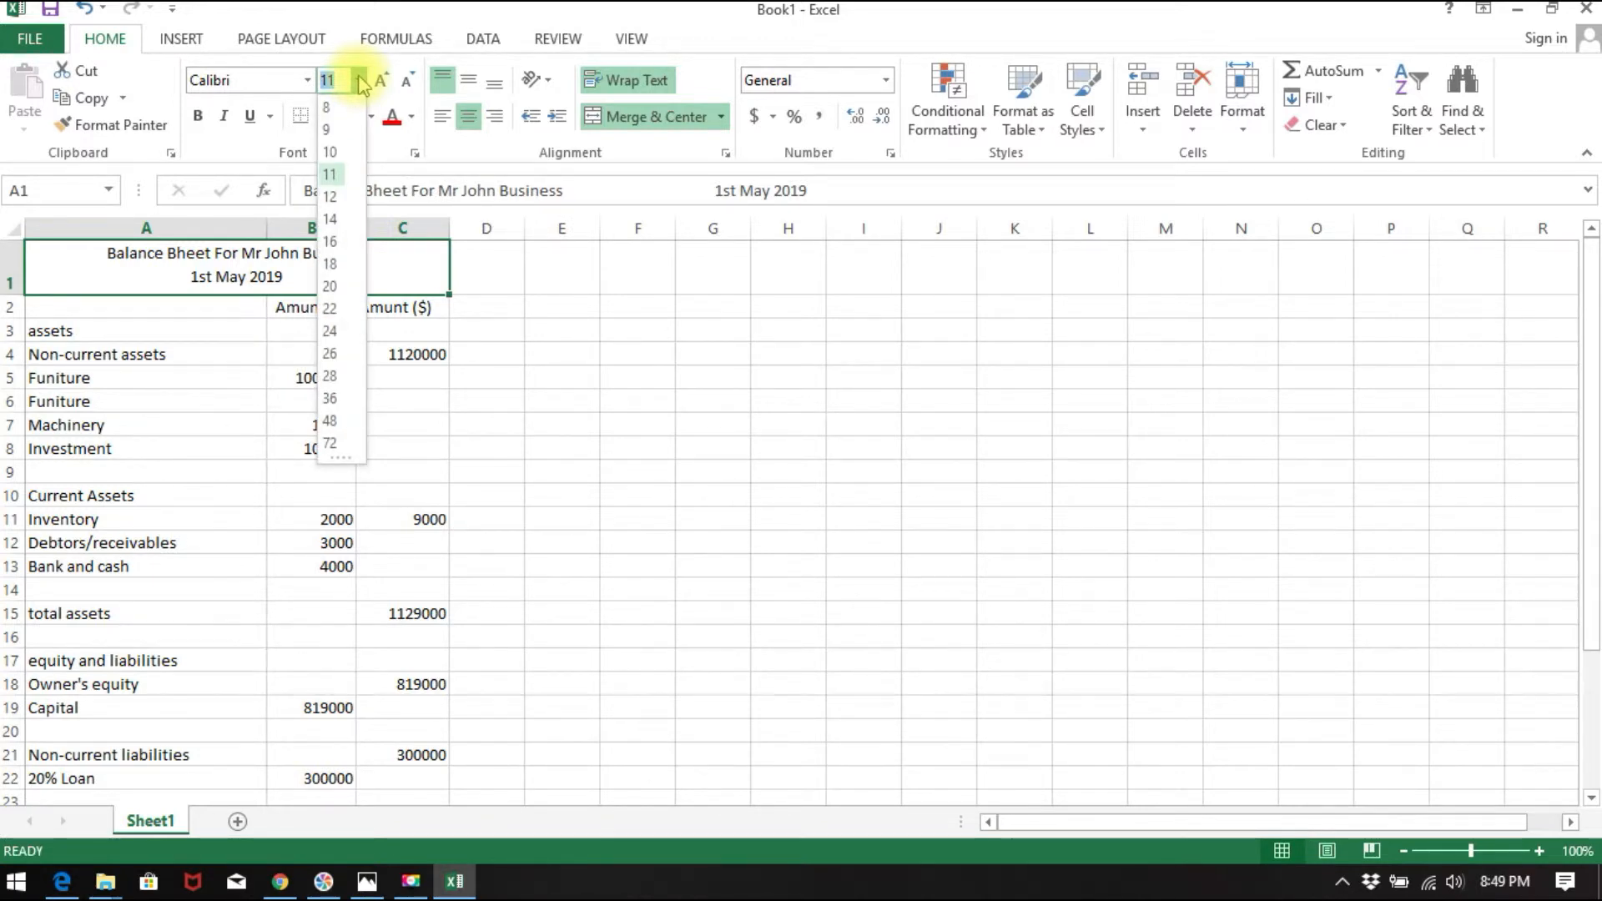
pyautogui.click(332, 242)
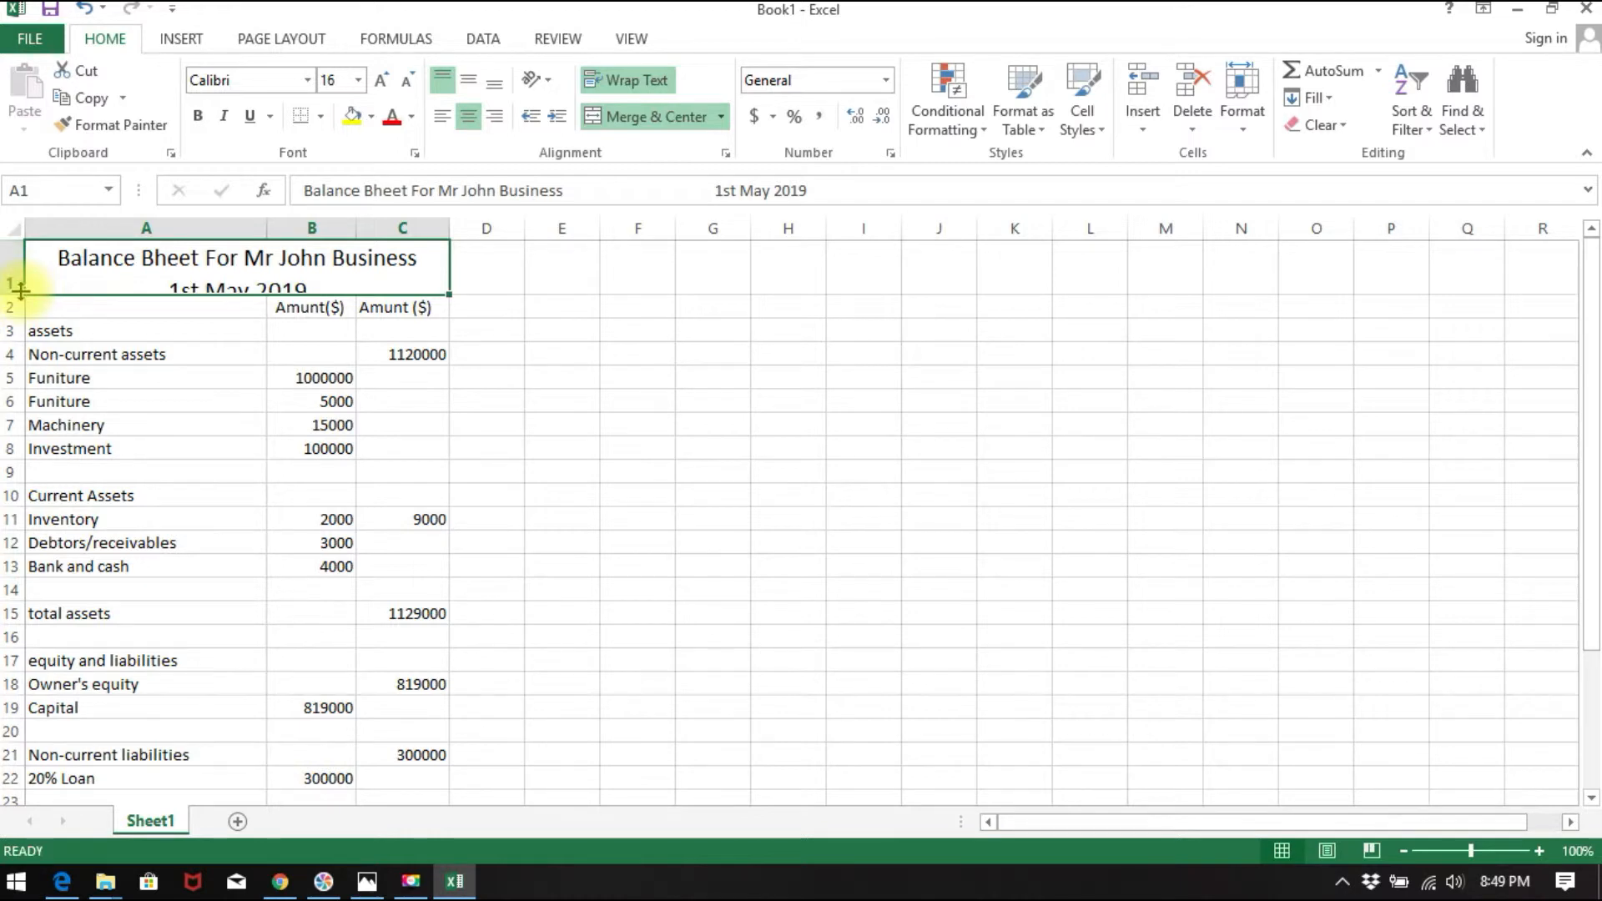
pyautogui.moveTo(21, 292); pyautogui.dragTo(18, 314)
pyautogui.click(638, 421)
# - Fill the merged title cell with the standard light green color
pyautogui.click(423, 289)
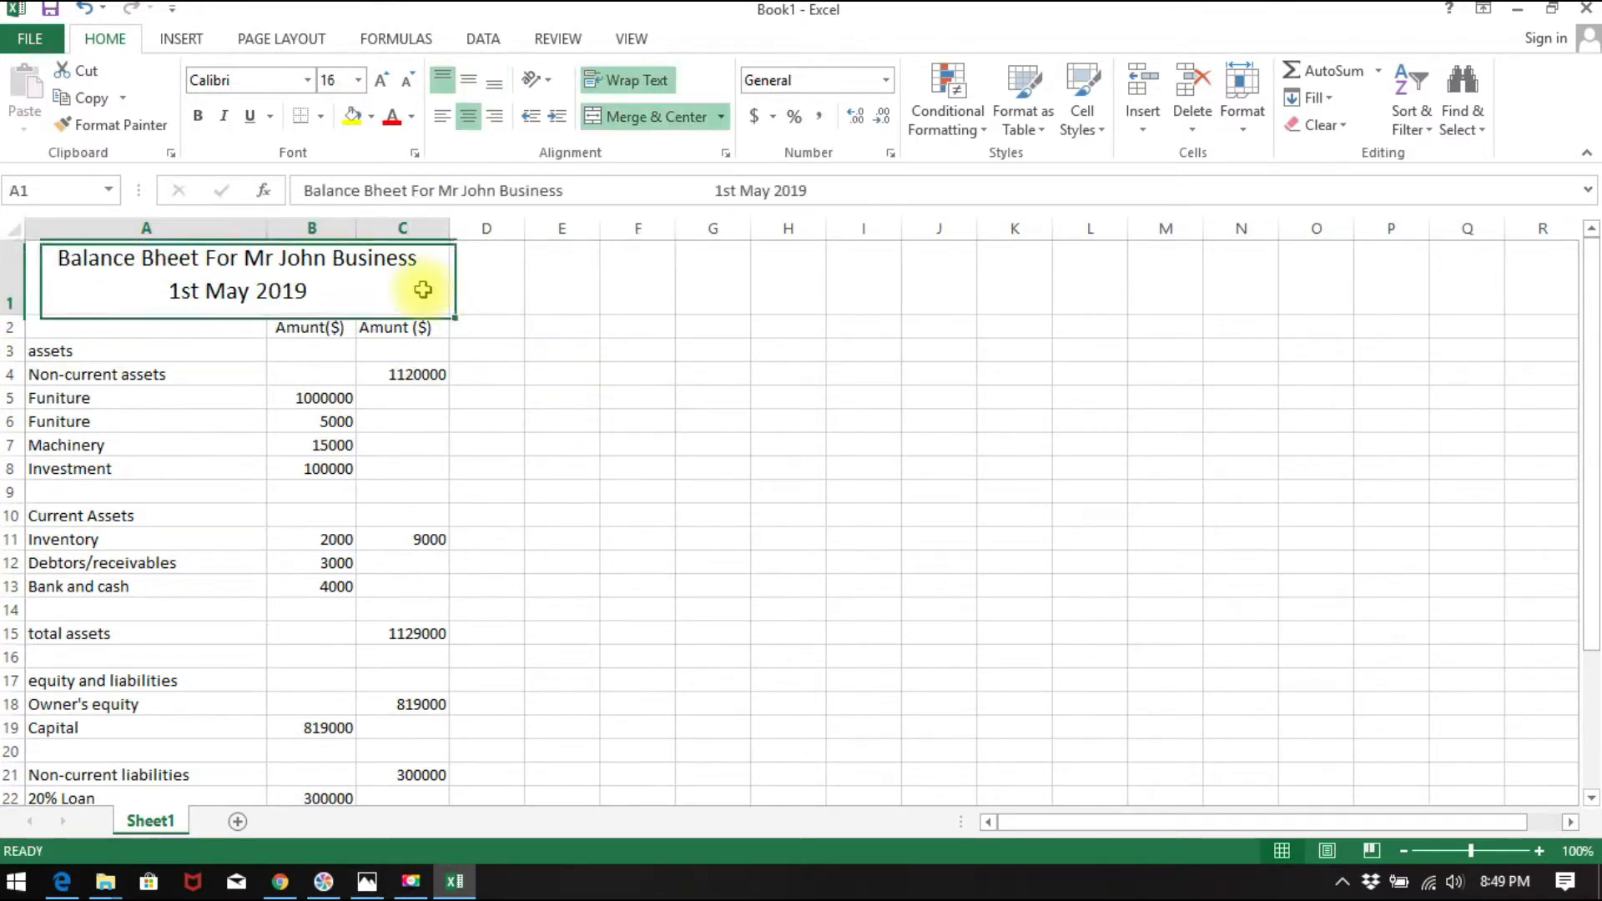
pyautogui.click(412, 119)
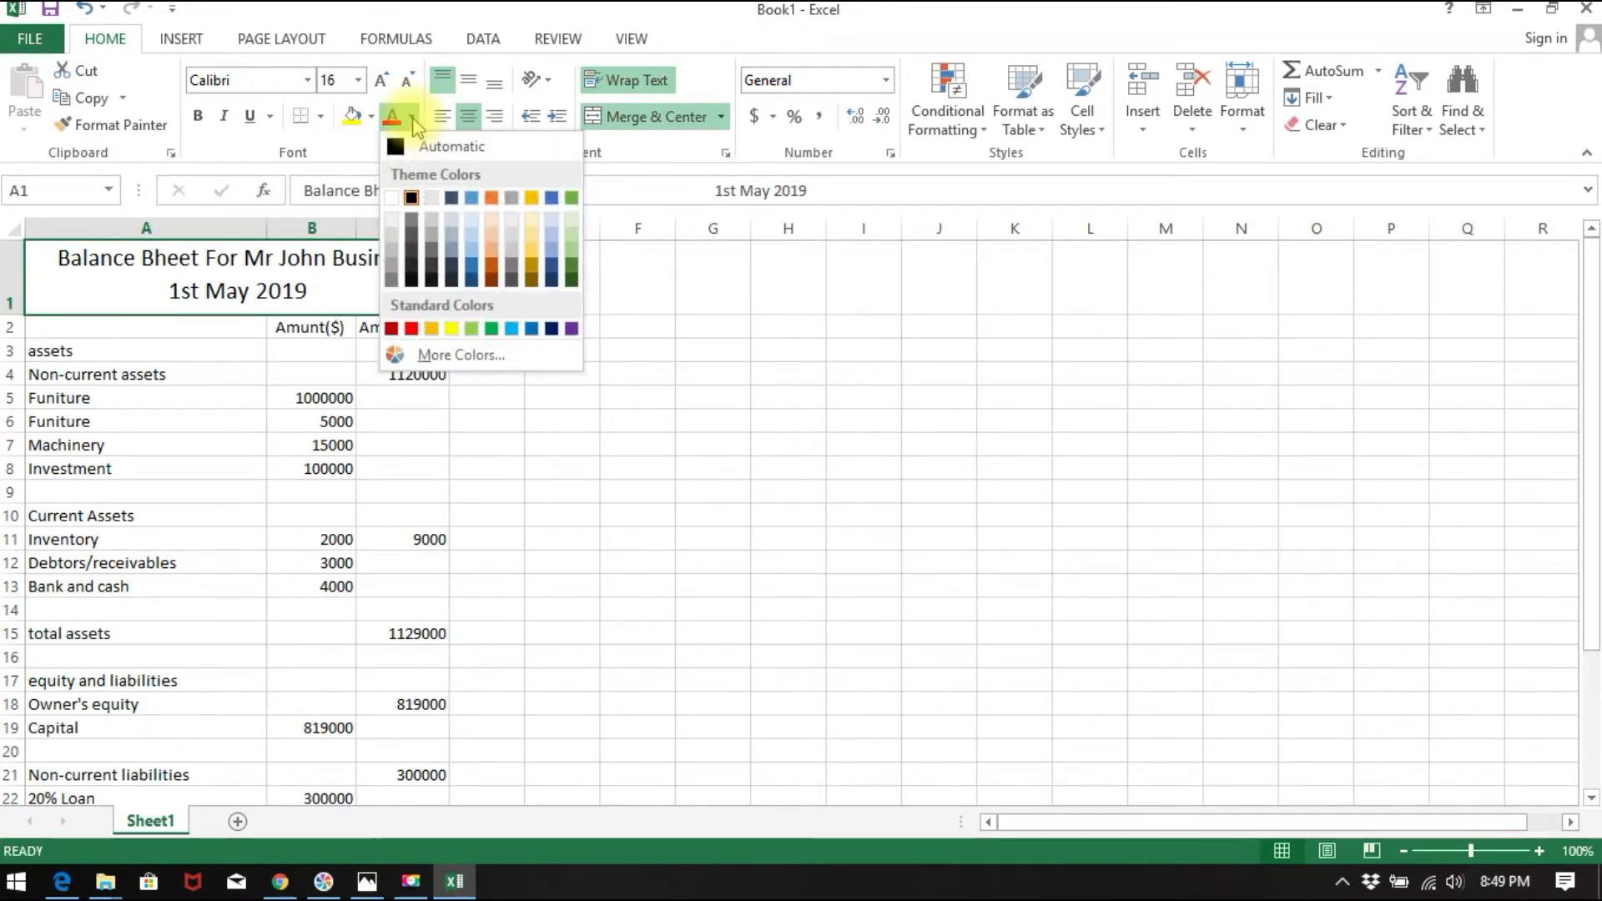
pyautogui.click(412, 119)
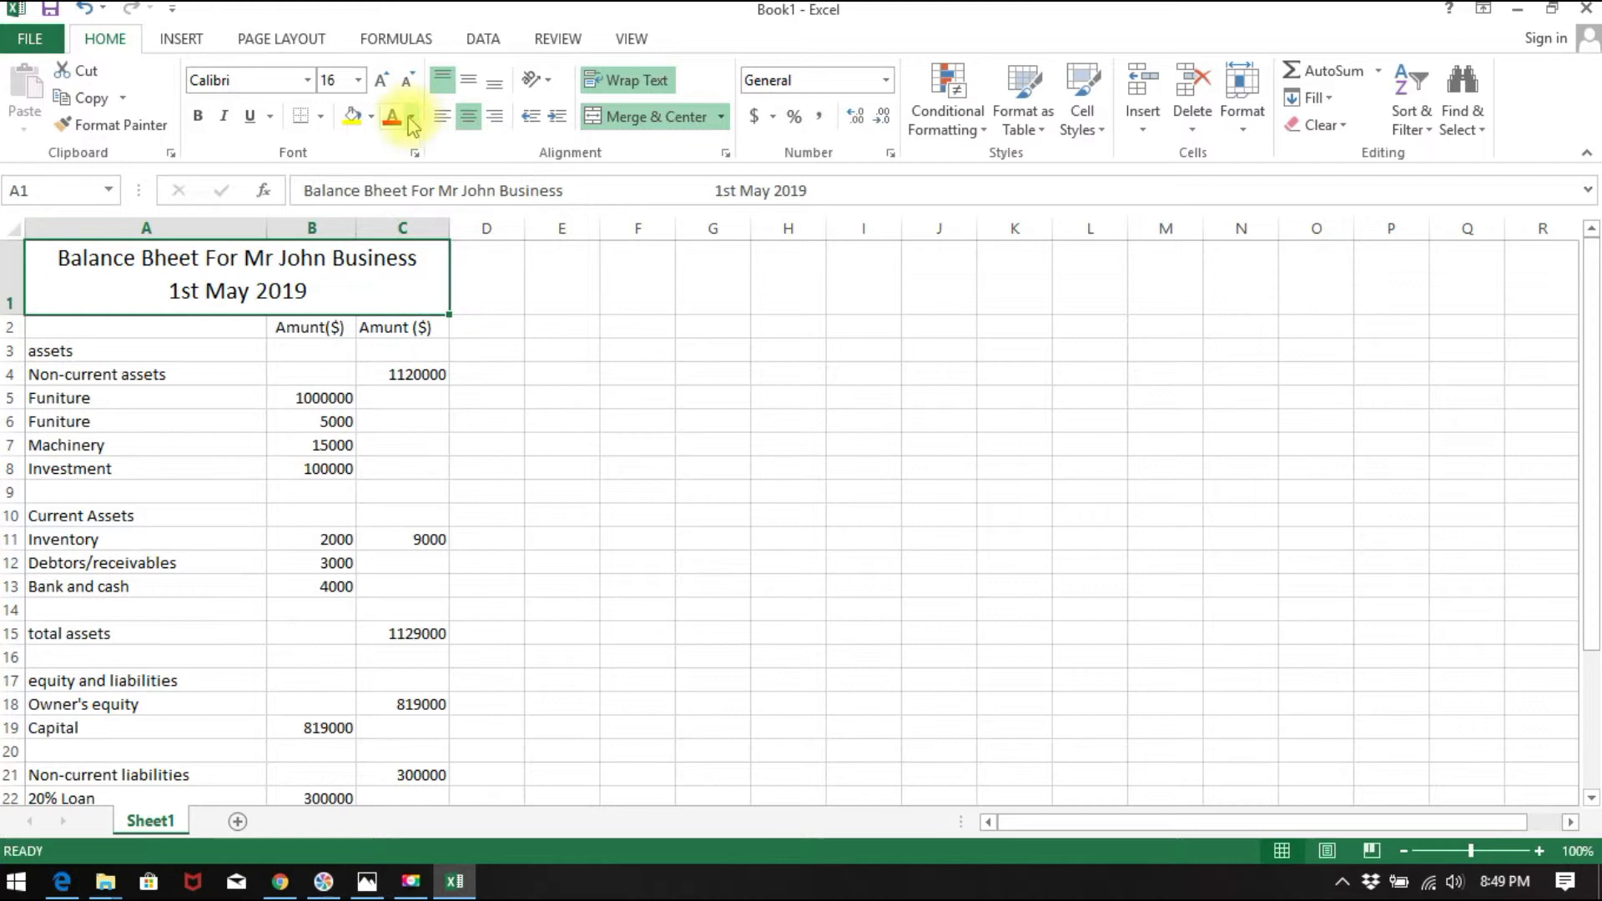
pyautogui.click(372, 118)
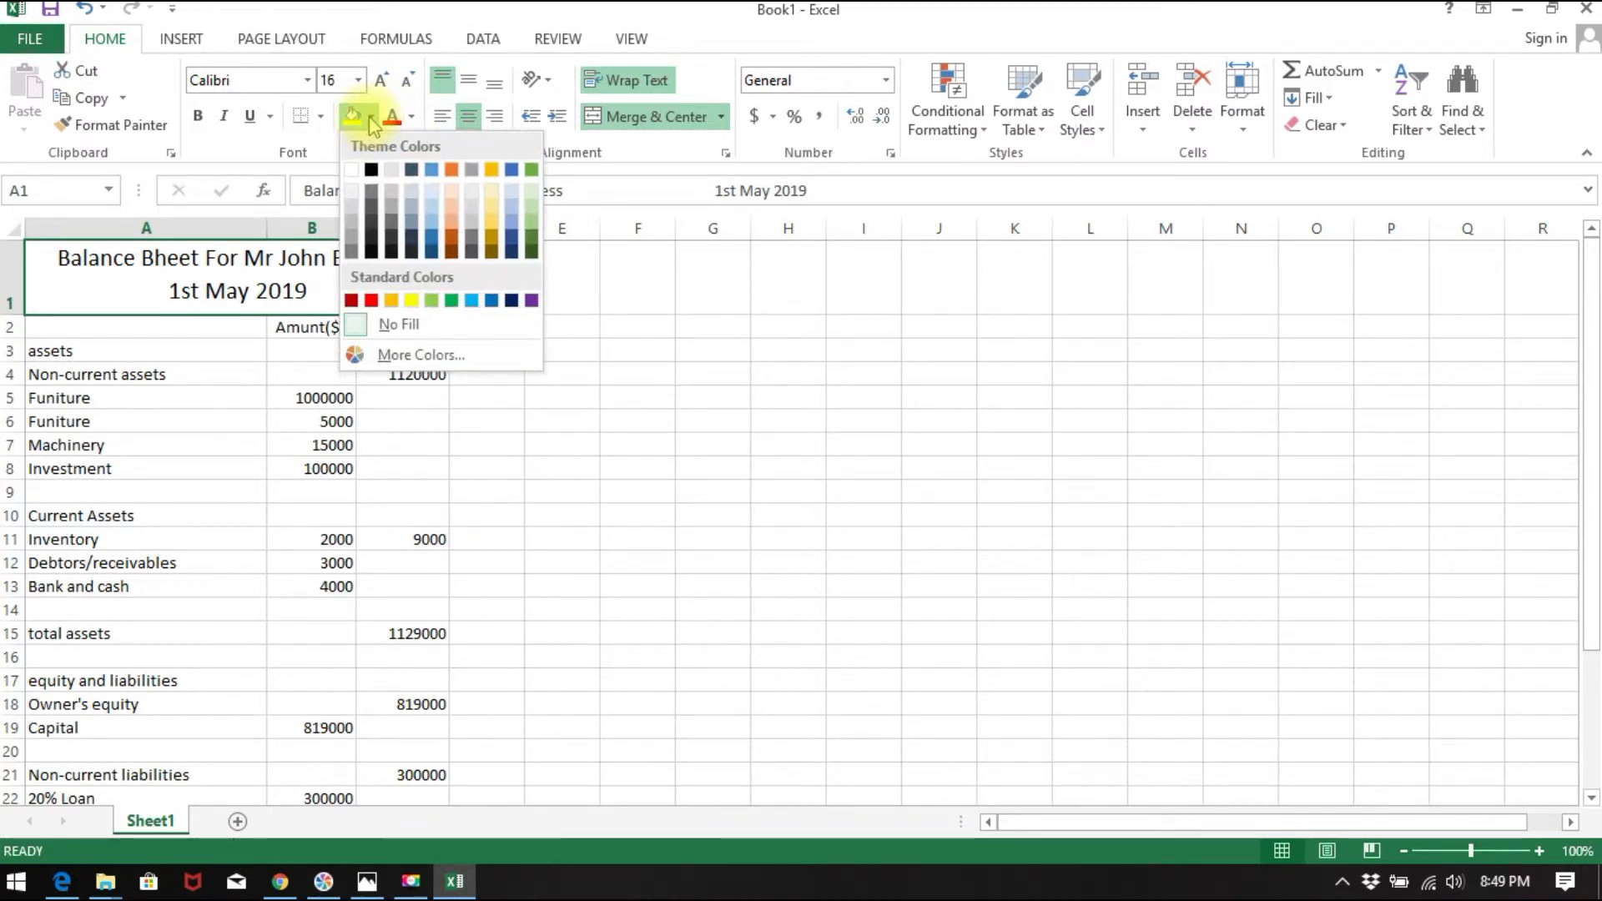
pyautogui.click(425, 302)
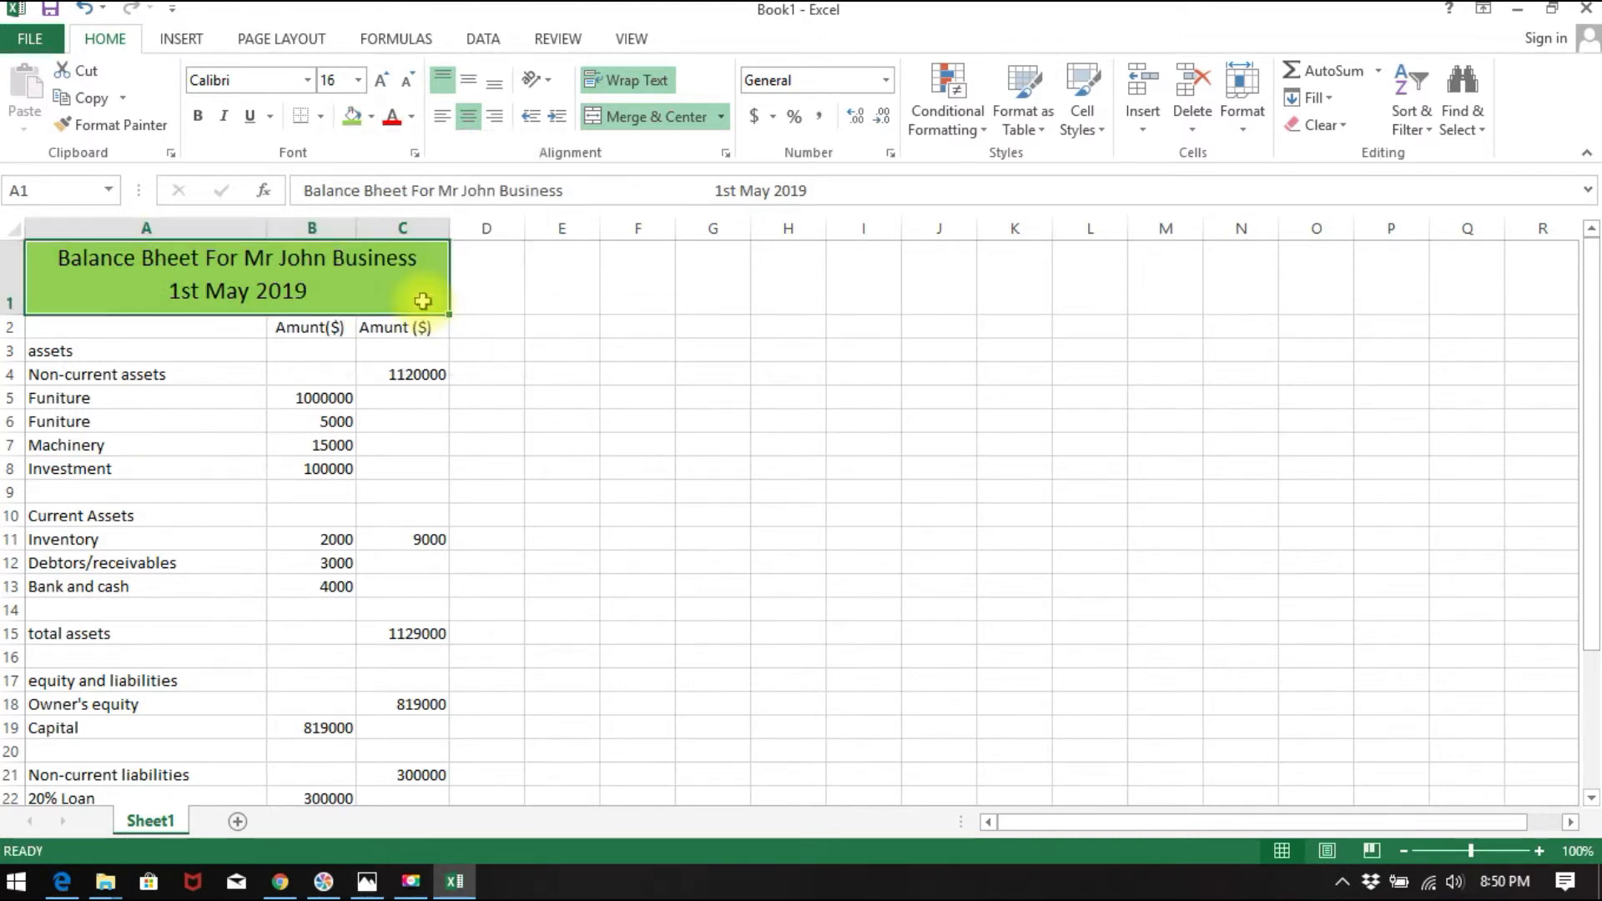
pyautogui.click(559, 682)
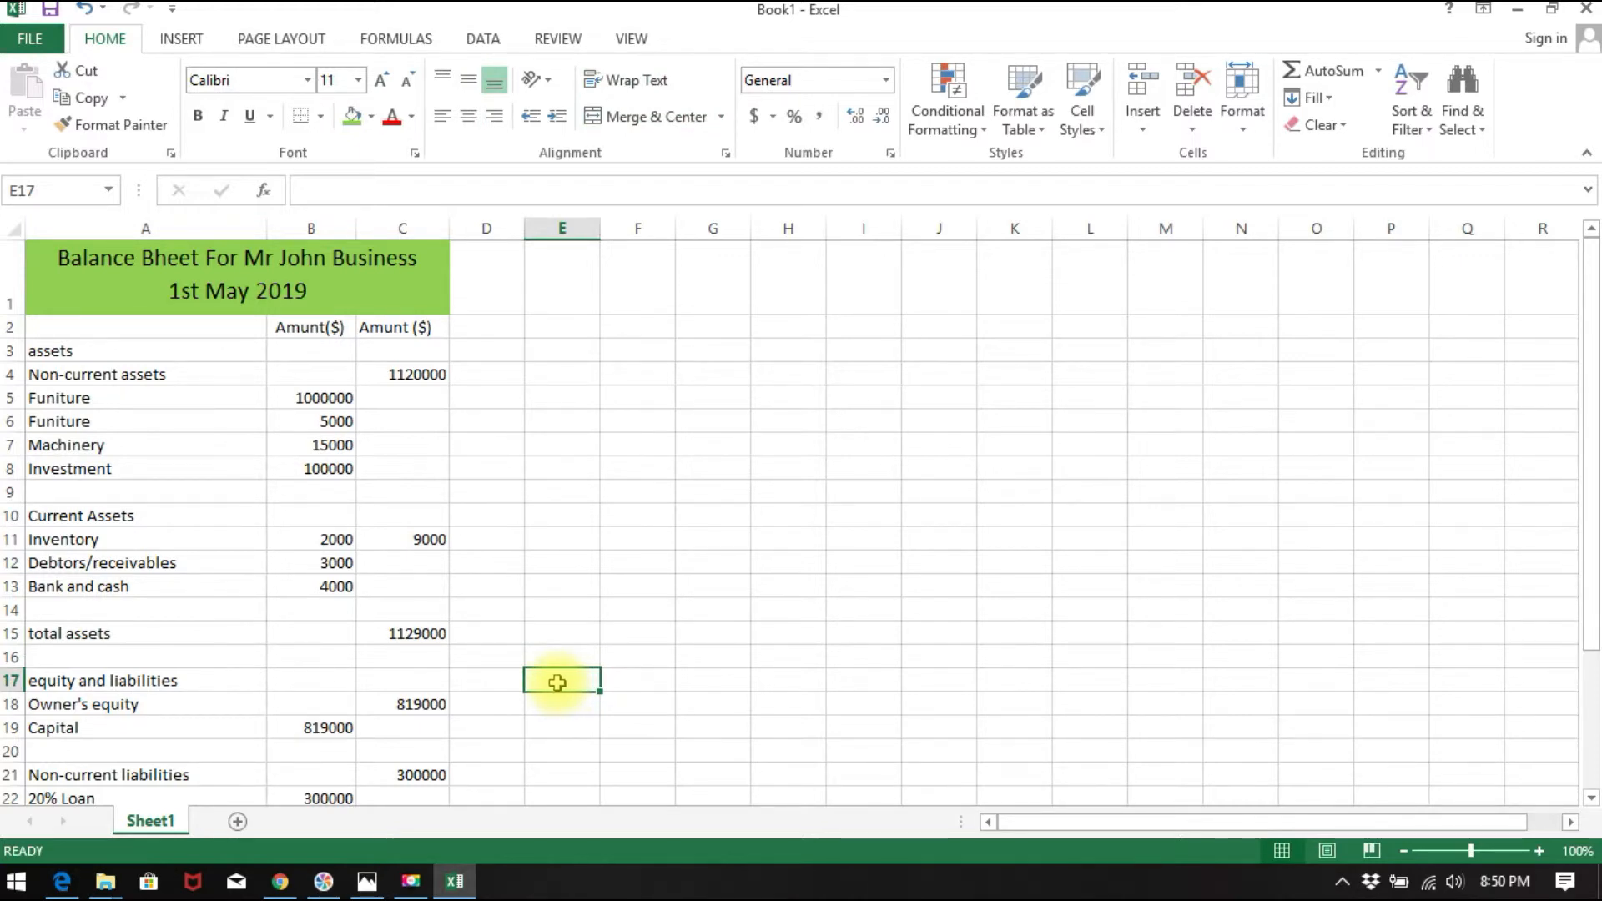
pyautogui.scroll(-1, 514, 511)
pyautogui.scroll(1, 514, 515)
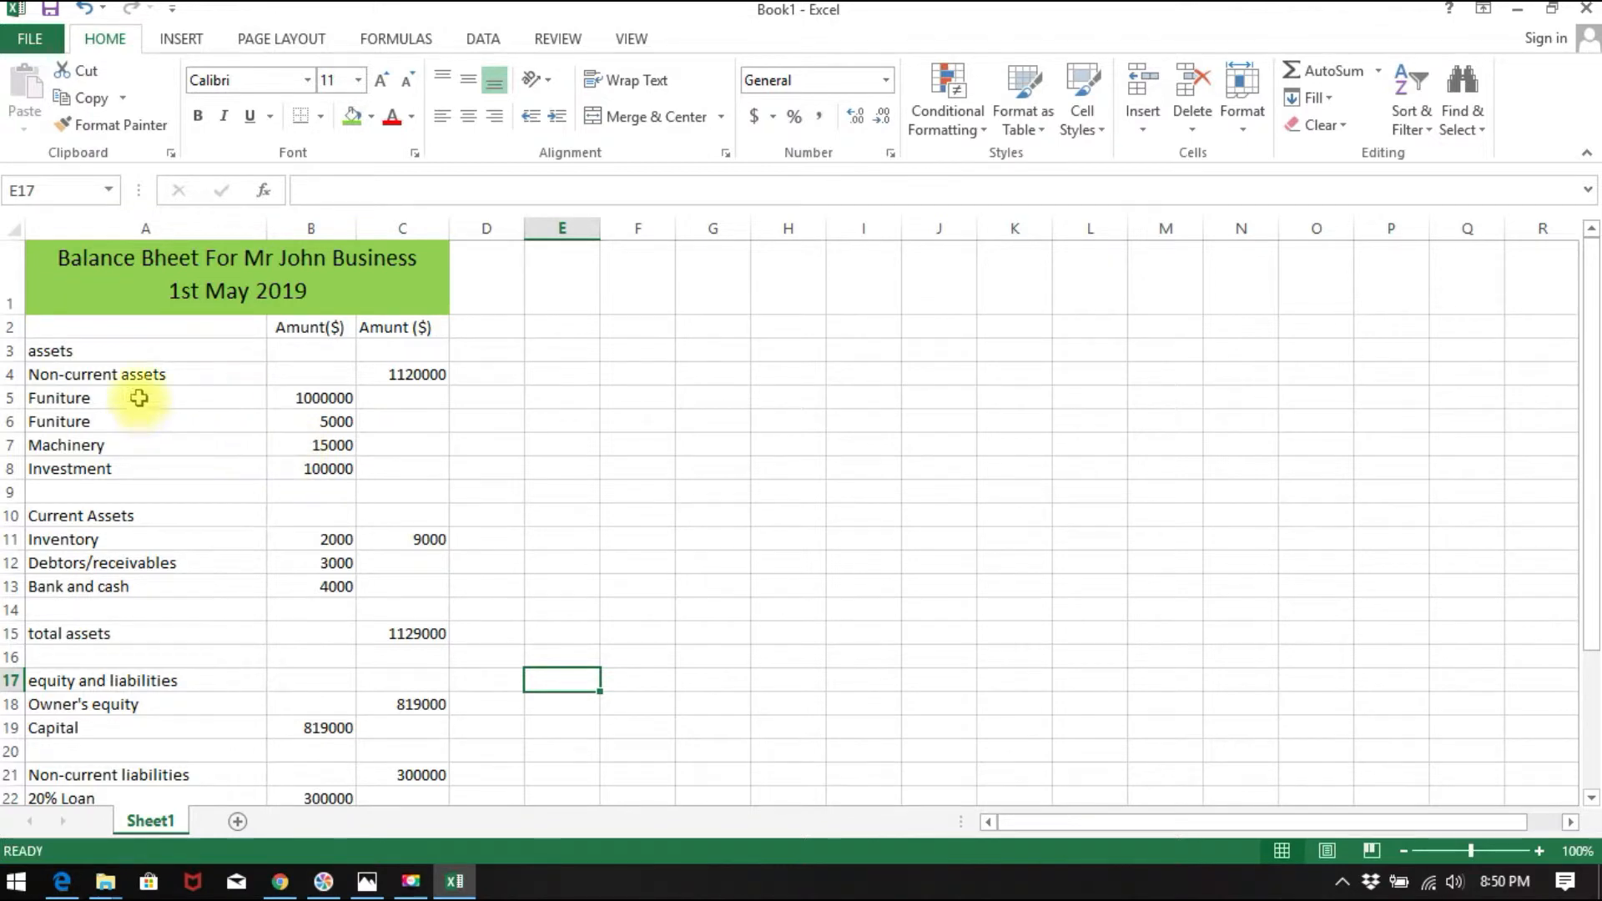
# - Enter the formula =UPPER(A3) in cell B3 to convert the "assets" heading to uppercase
pyautogui.click(141, 352)
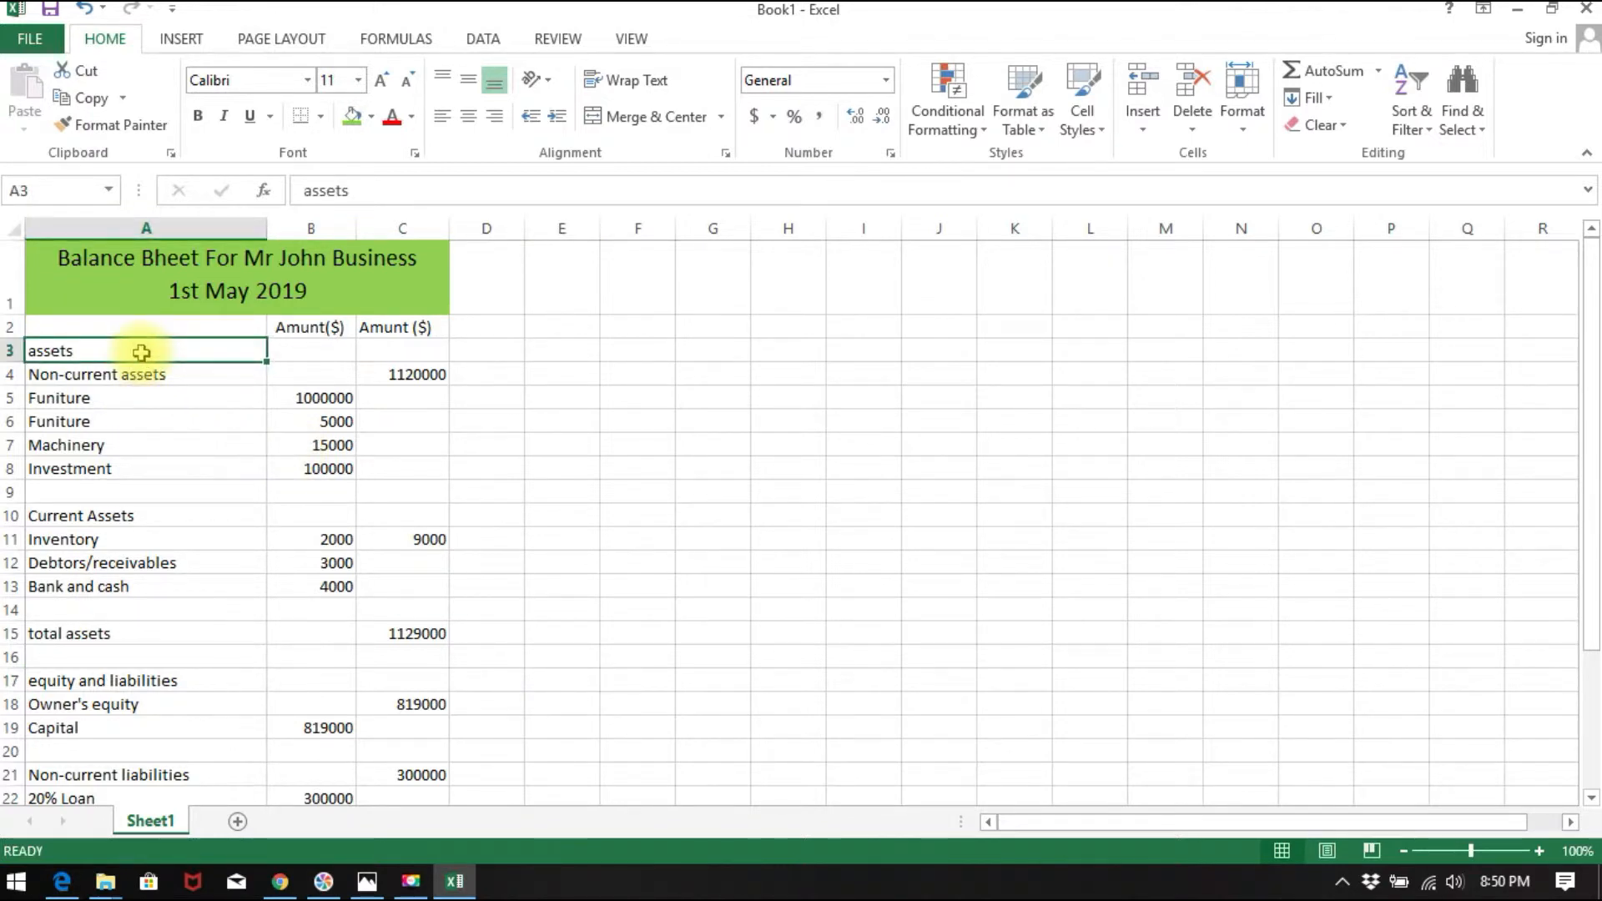
pyautogui.click(288, 342)
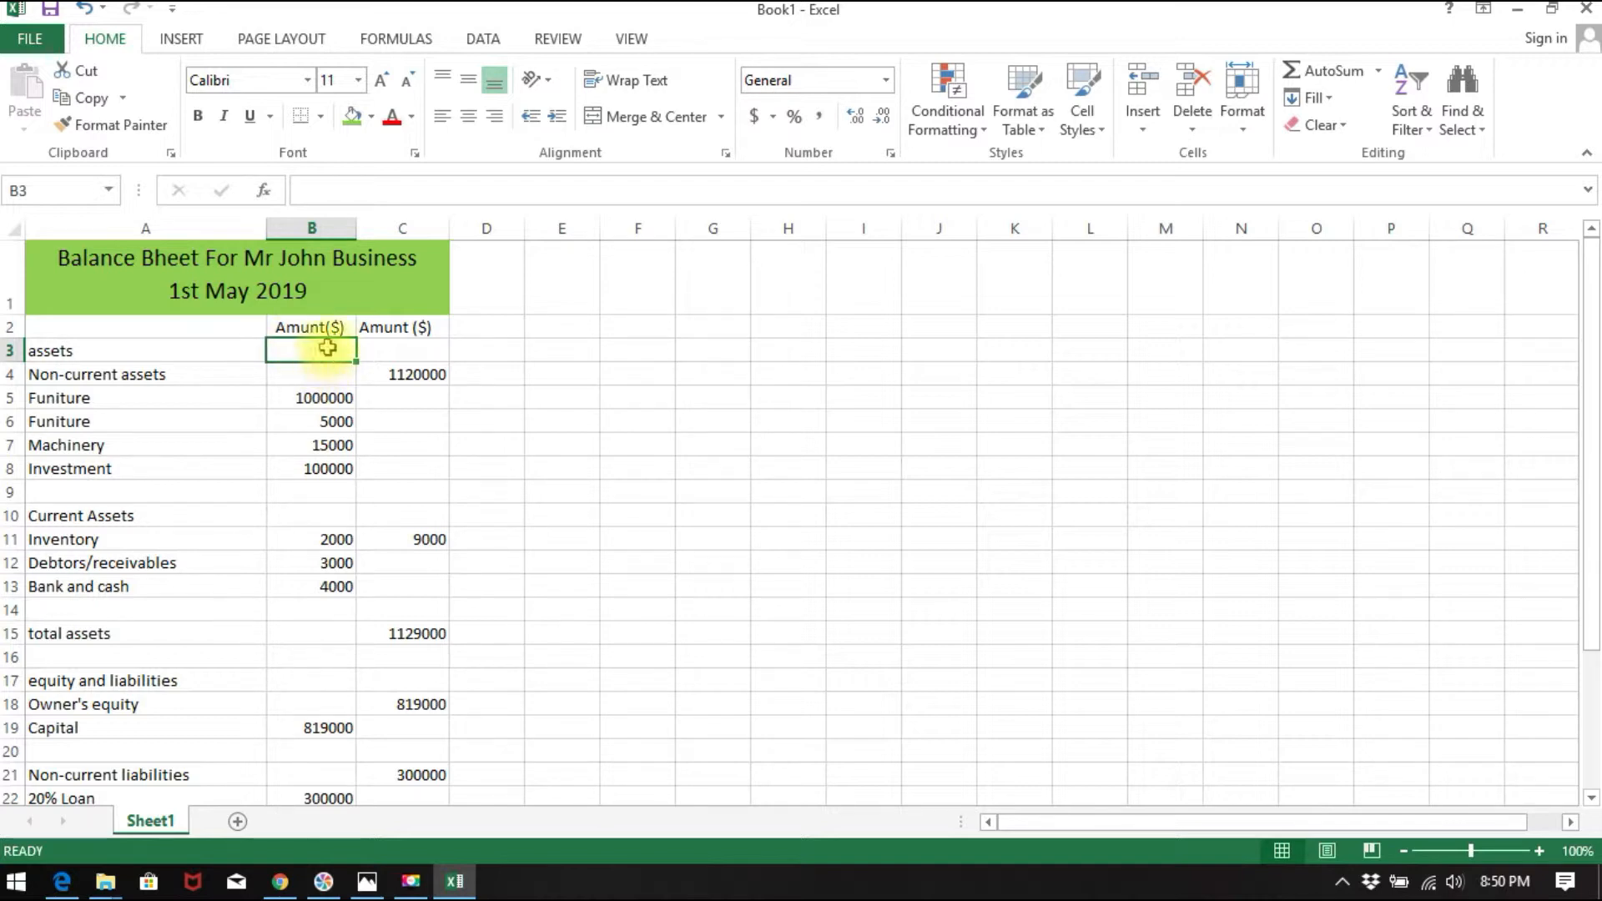
pyautogui.write('=')
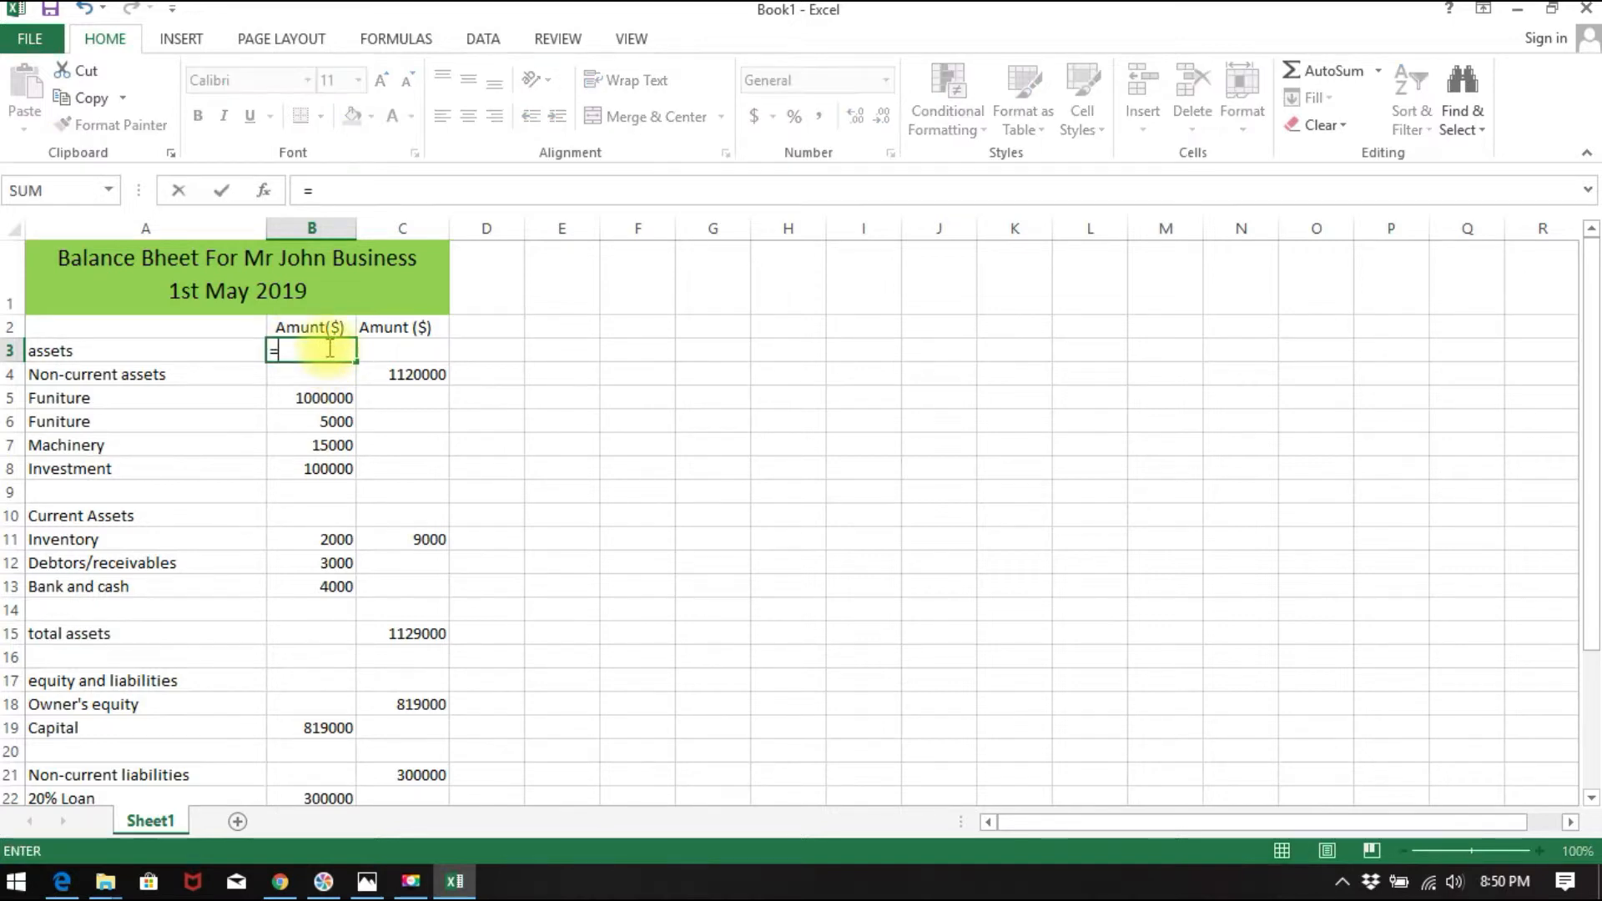
pyautogui.write('upp')
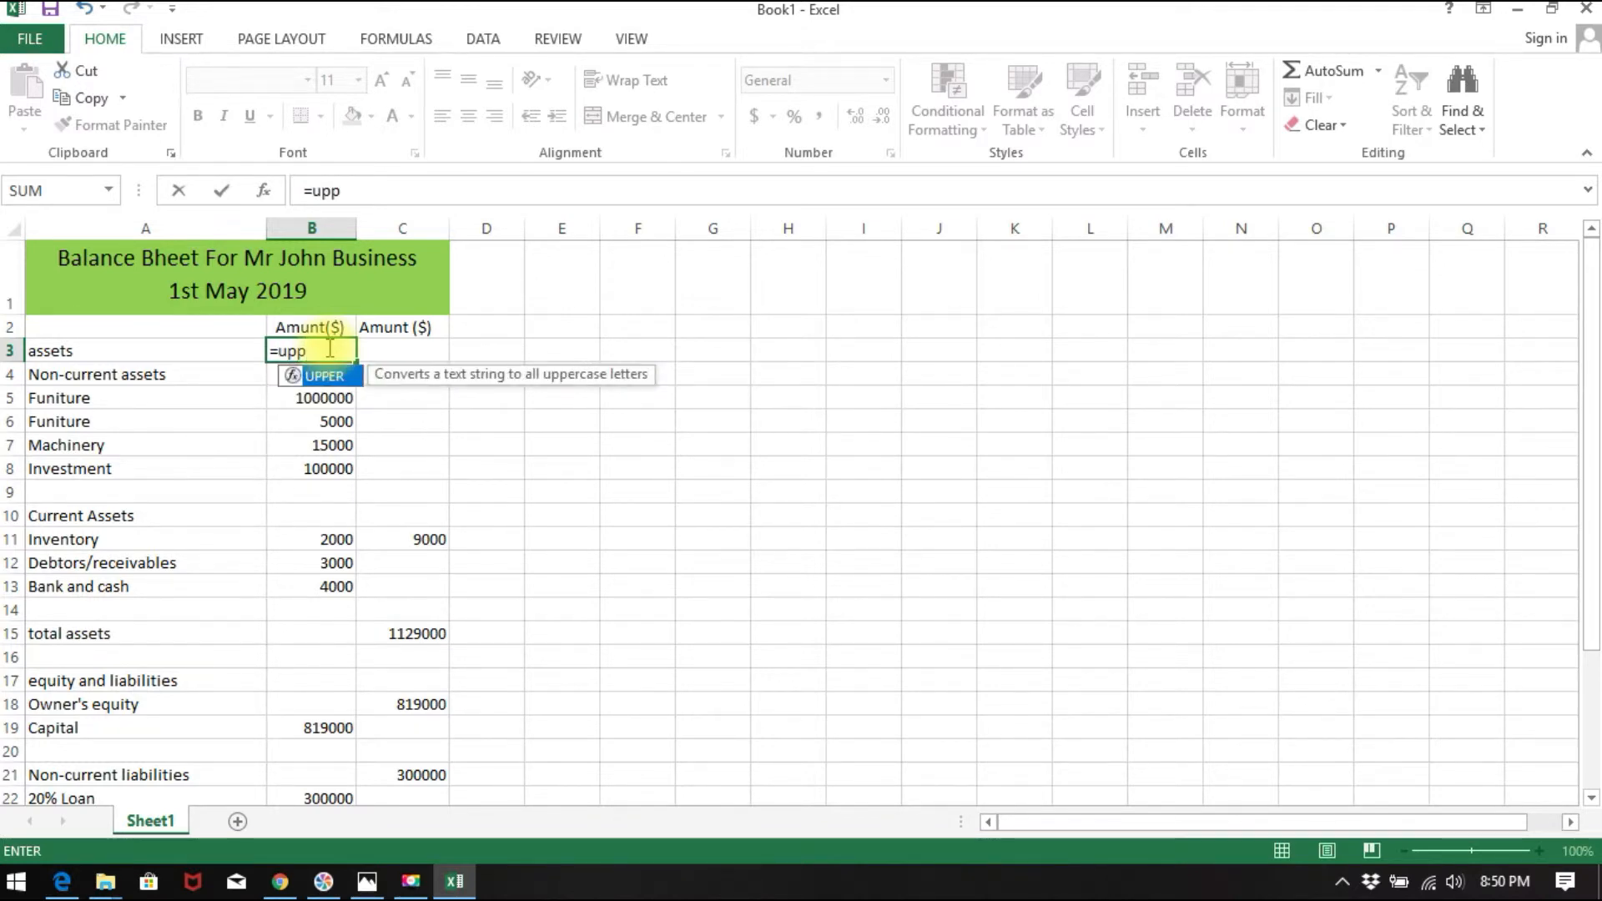
pyautogui.write('er')
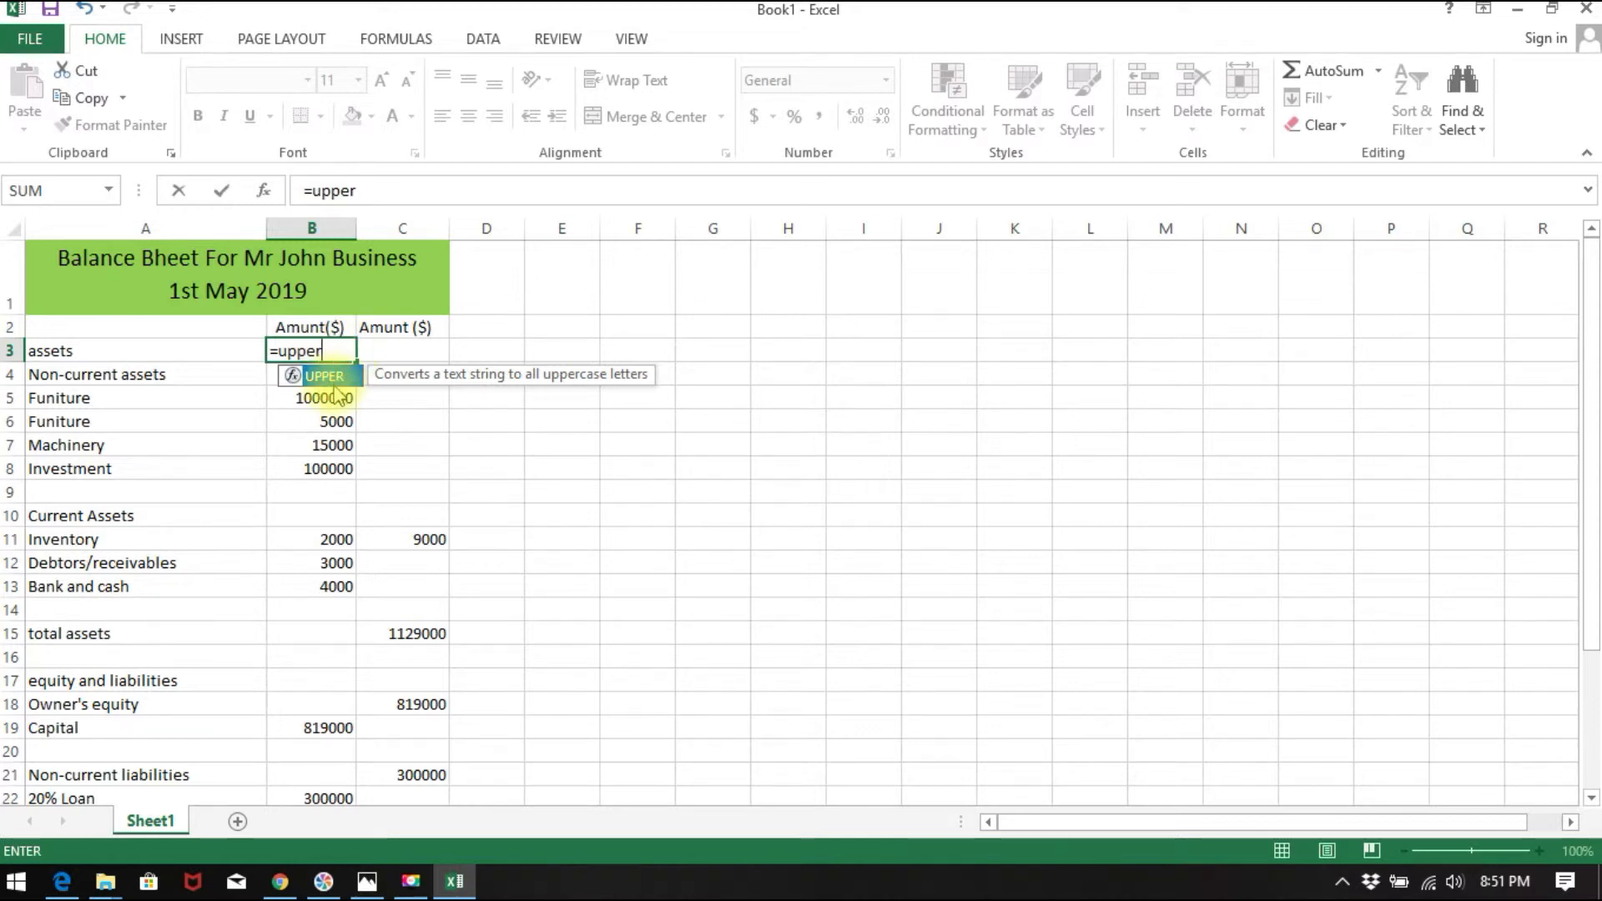
pyautogui.doubleClick(325, 376)
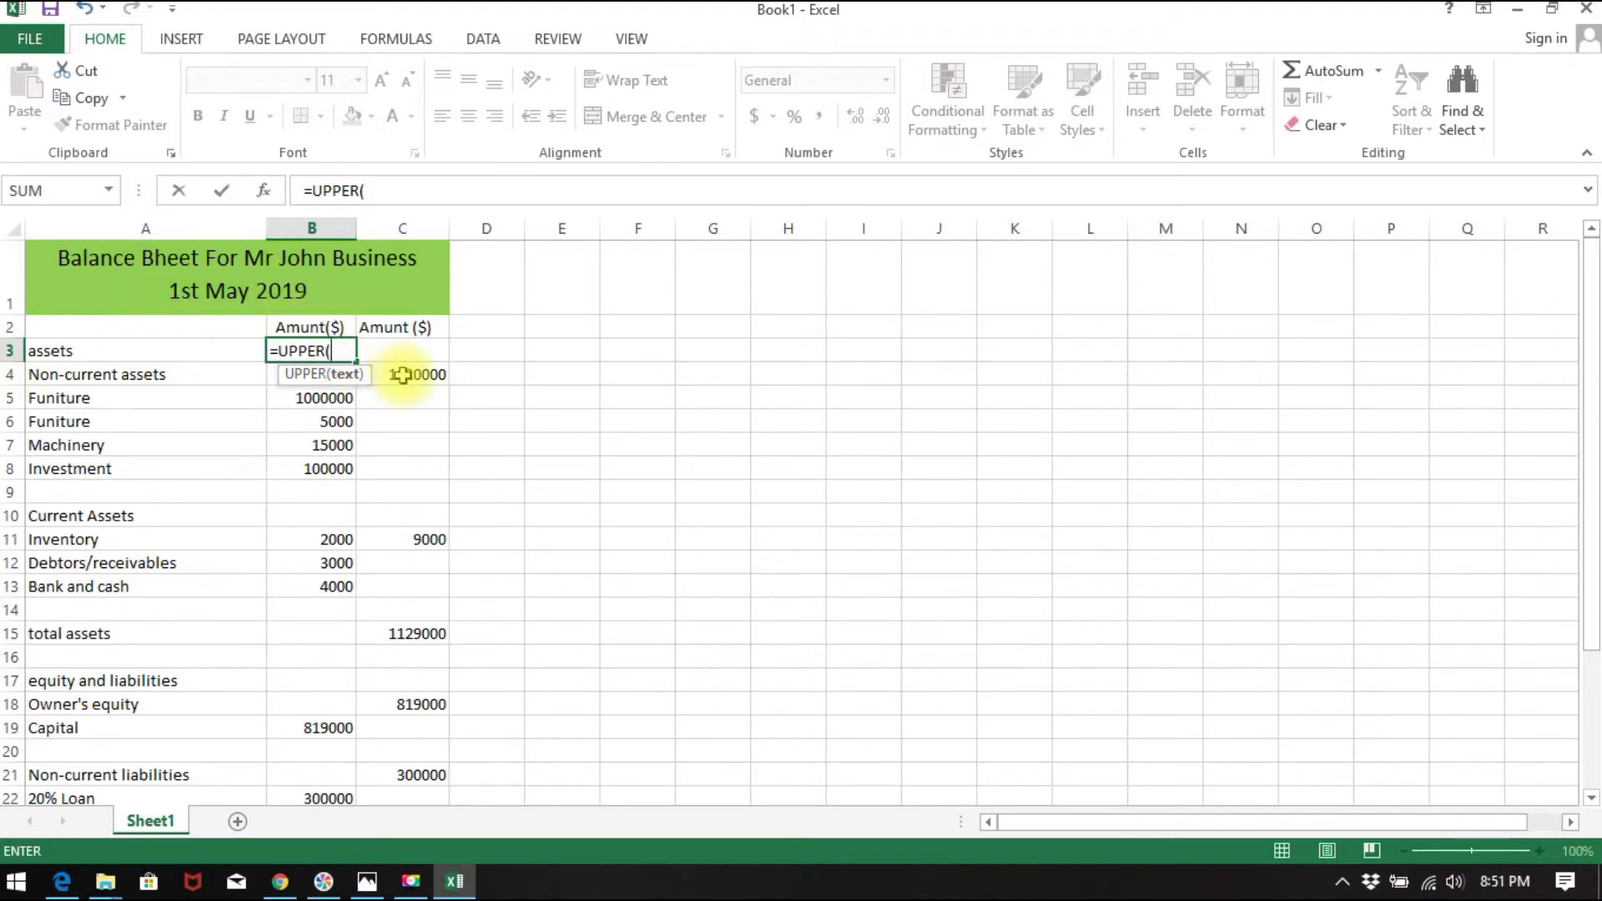
pyautogui.click(159, 350)
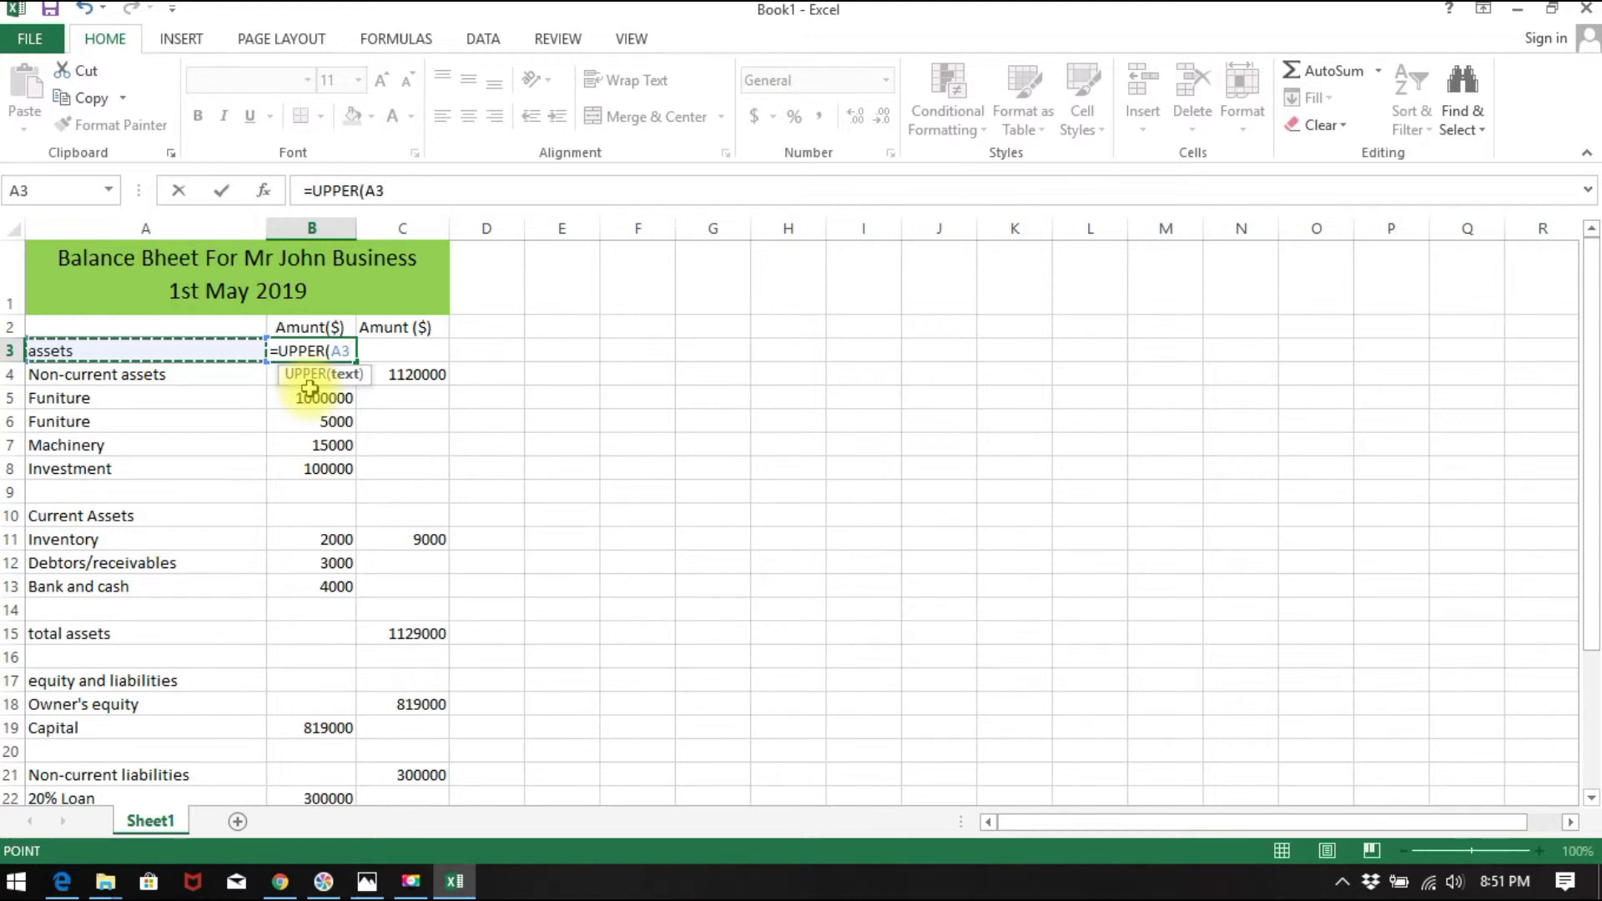
pyautogui.write(')')
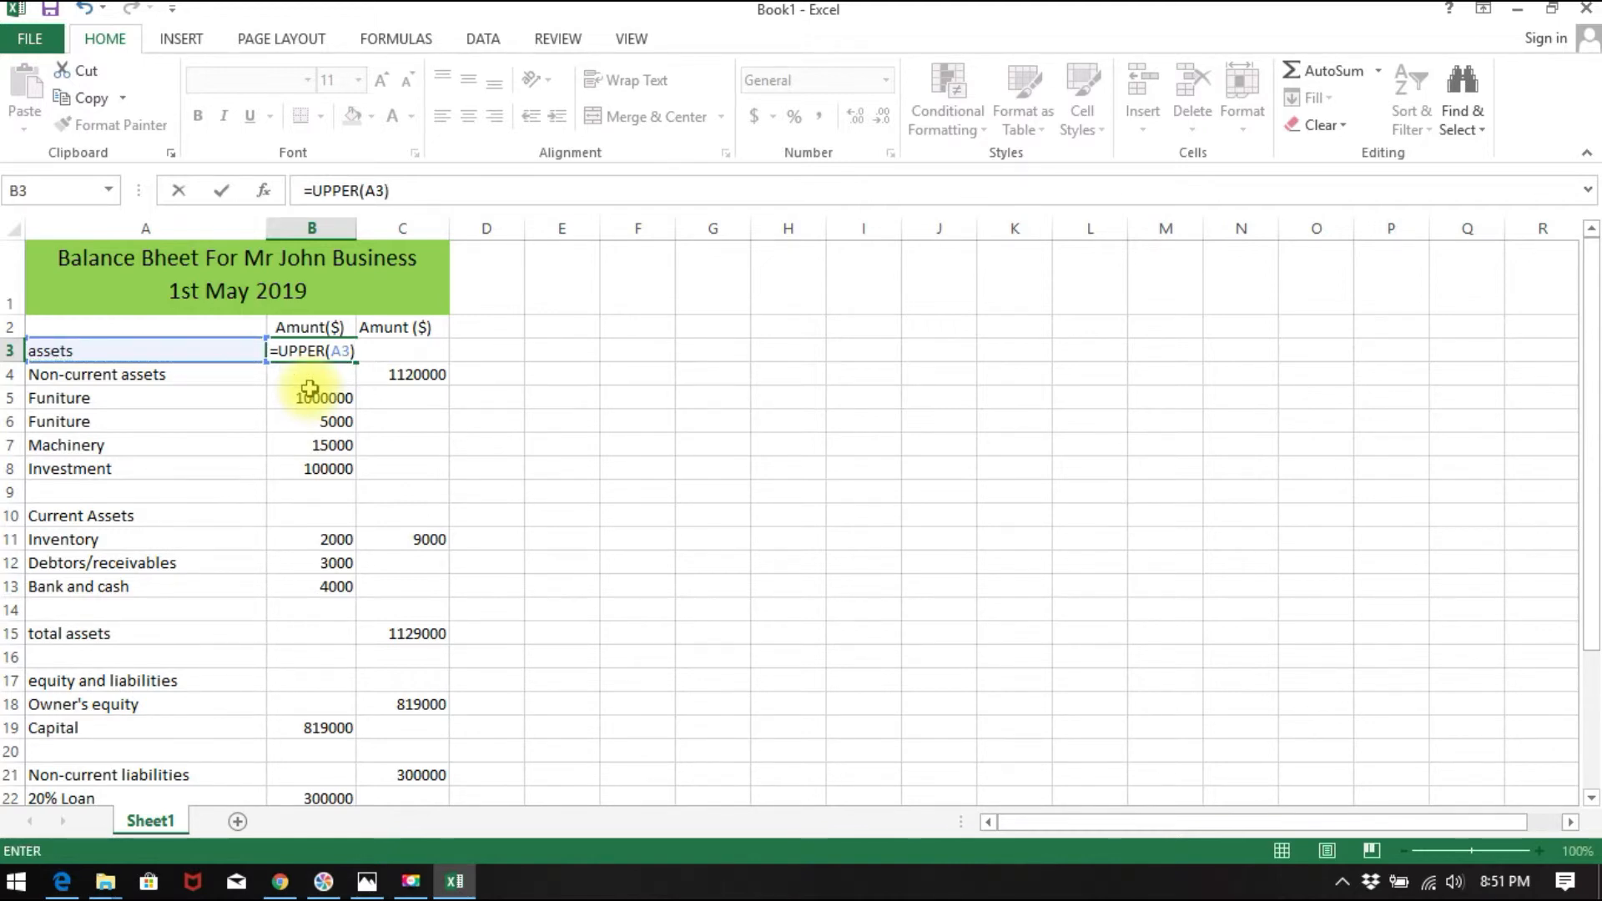
pyautogui.press('Return')
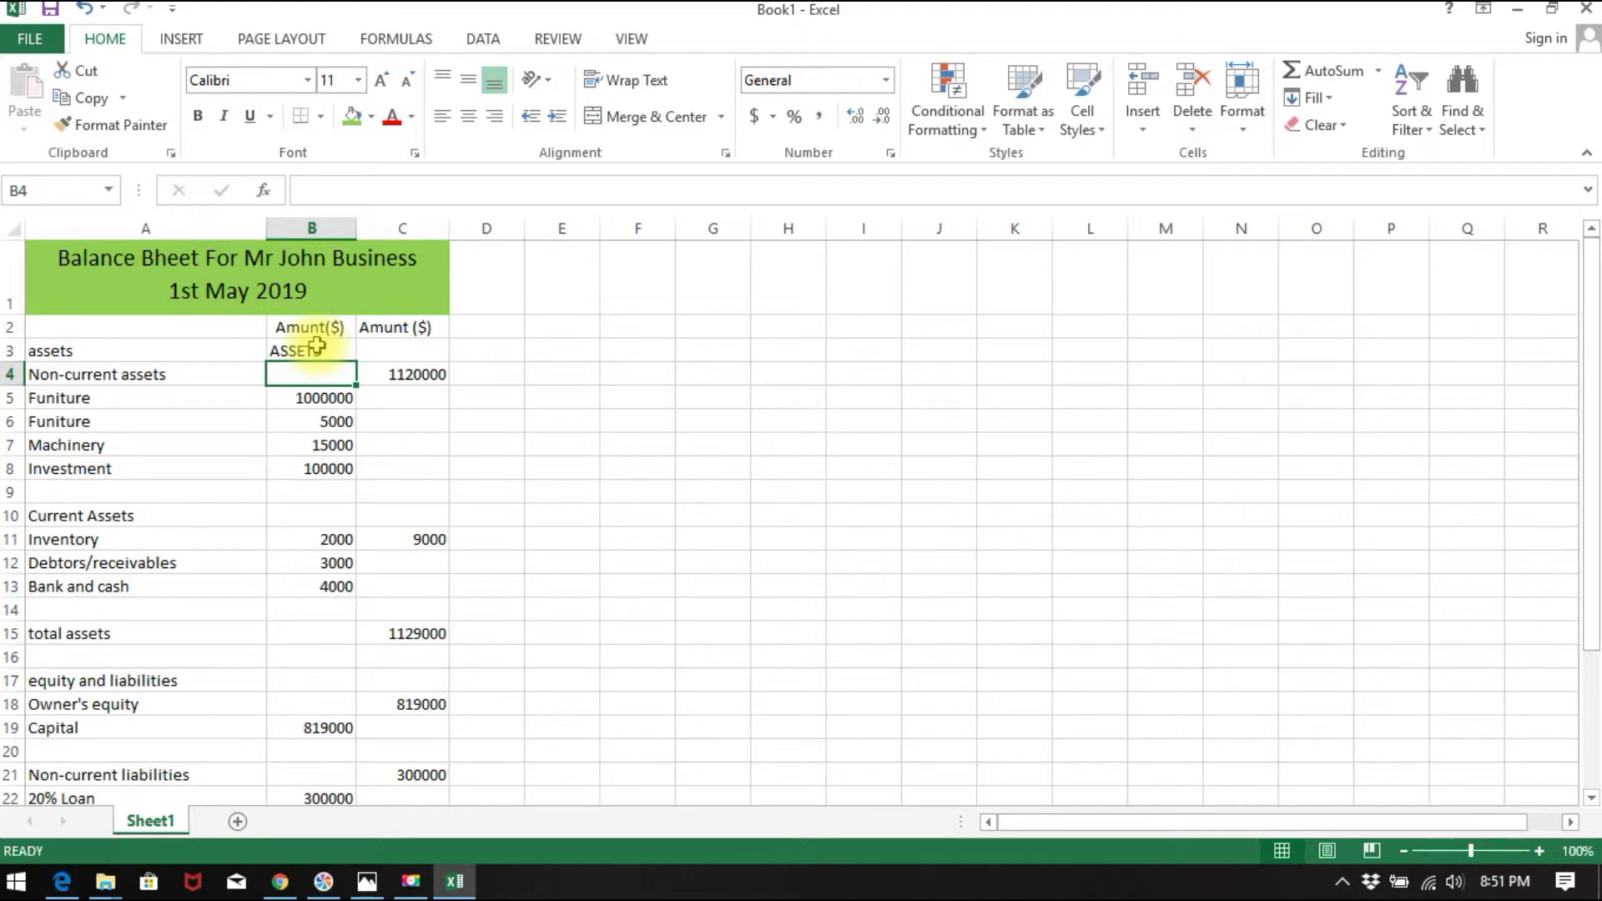
# - Copy the UPPER formula from B3 into B15, B17 and B27, beside the total and section headings
pyautogui.click(317, 347)
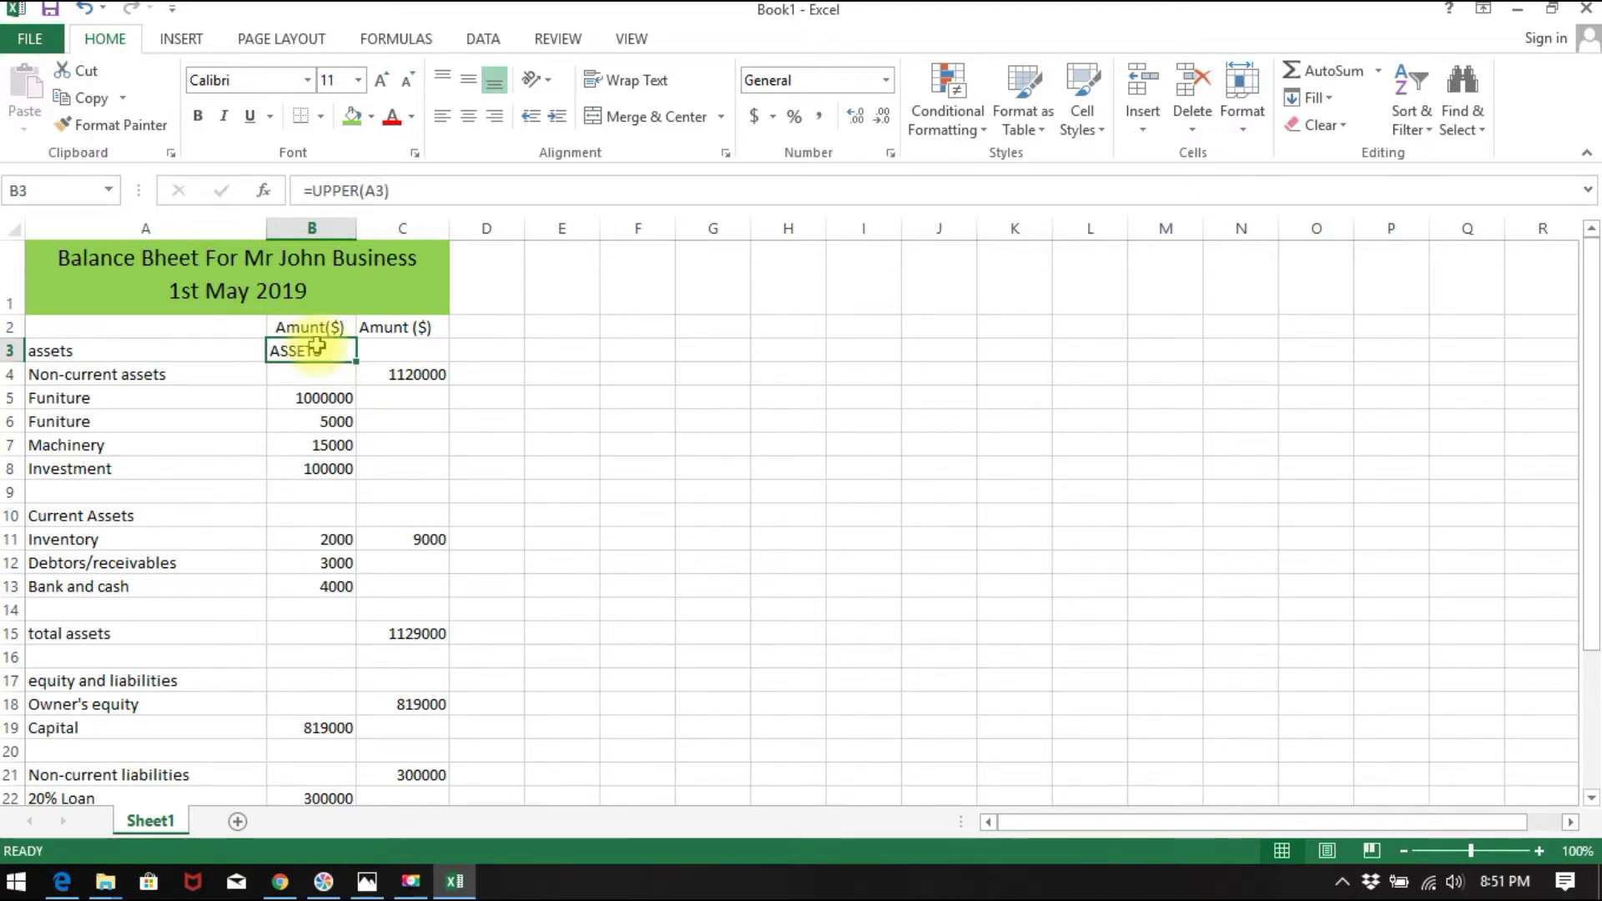
pyautogui.rightClick(319, 349)
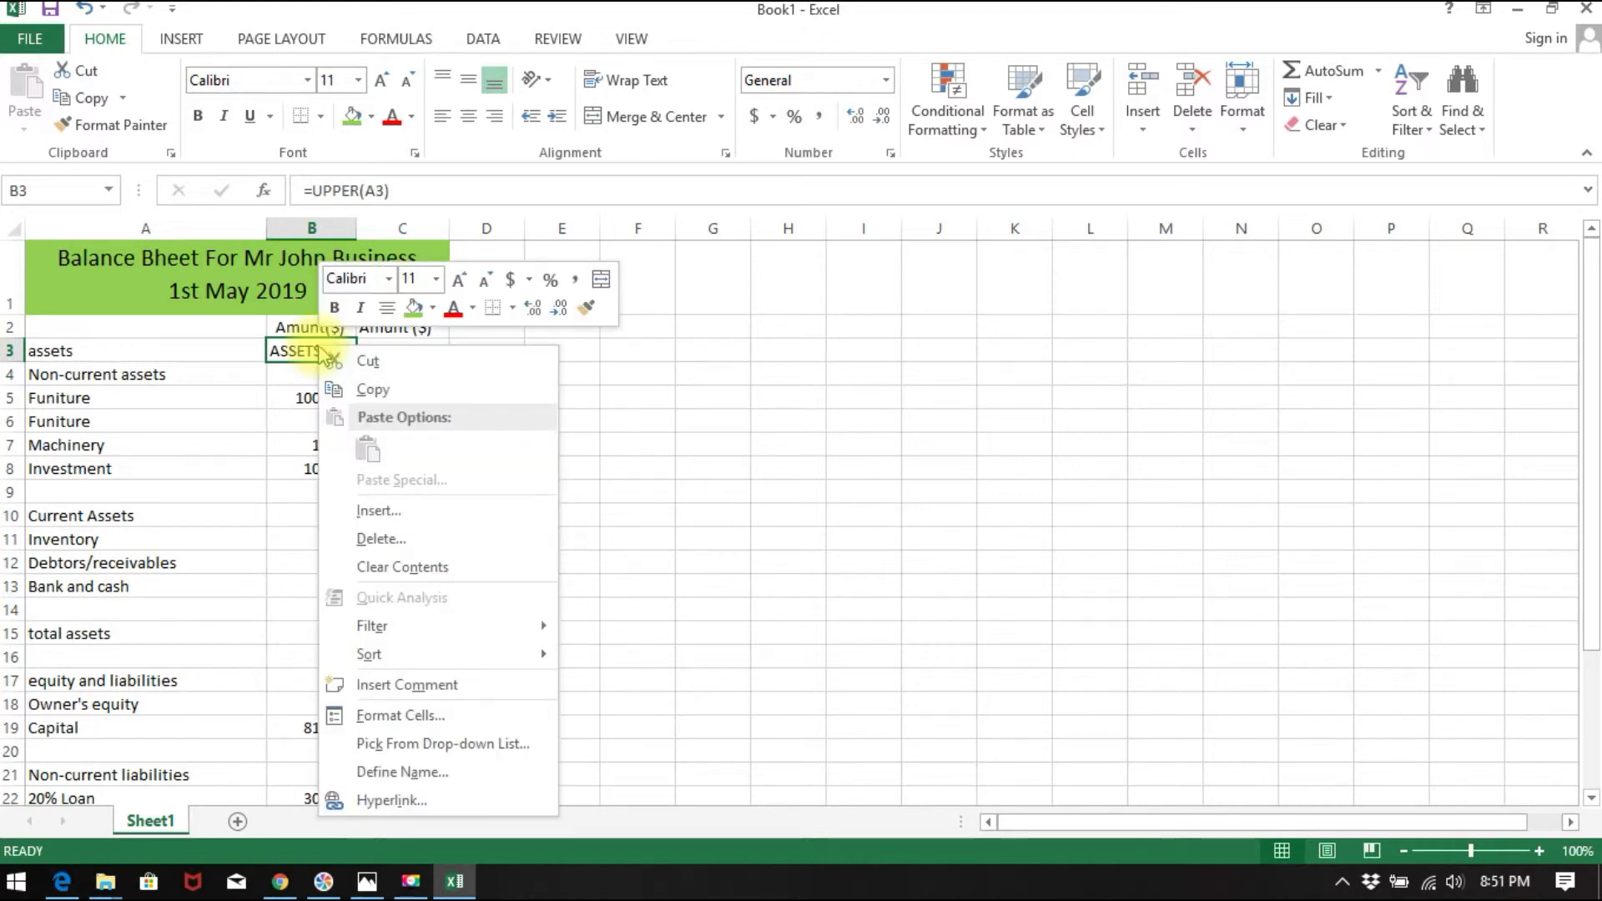
pyautogui.click(392, 397)
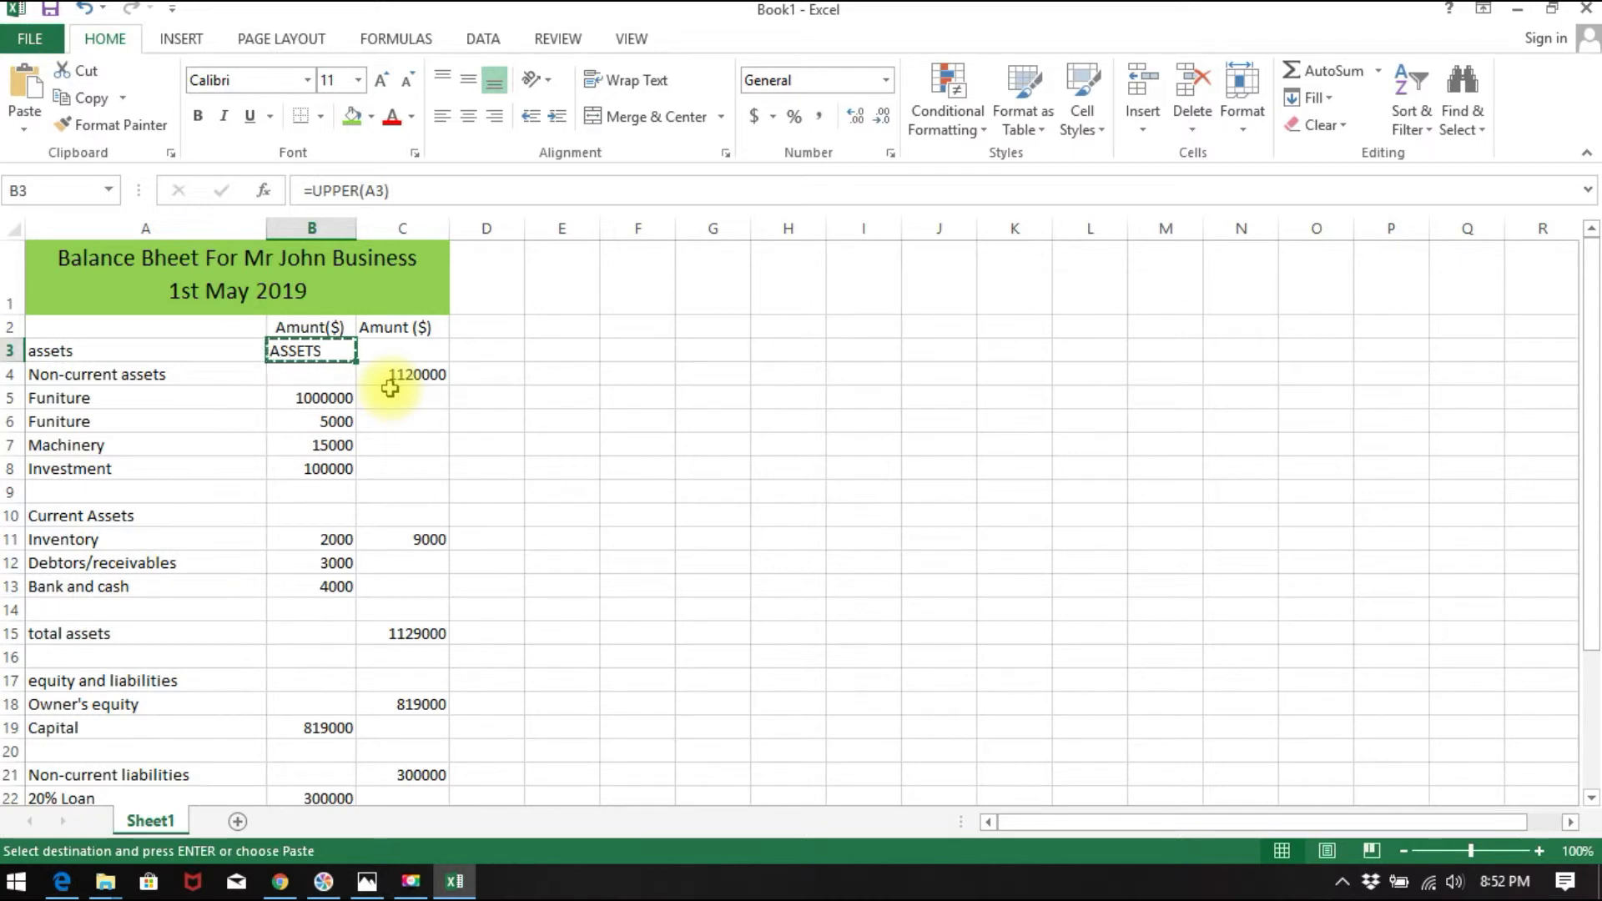
pyautogui.rightClick(292, 653)
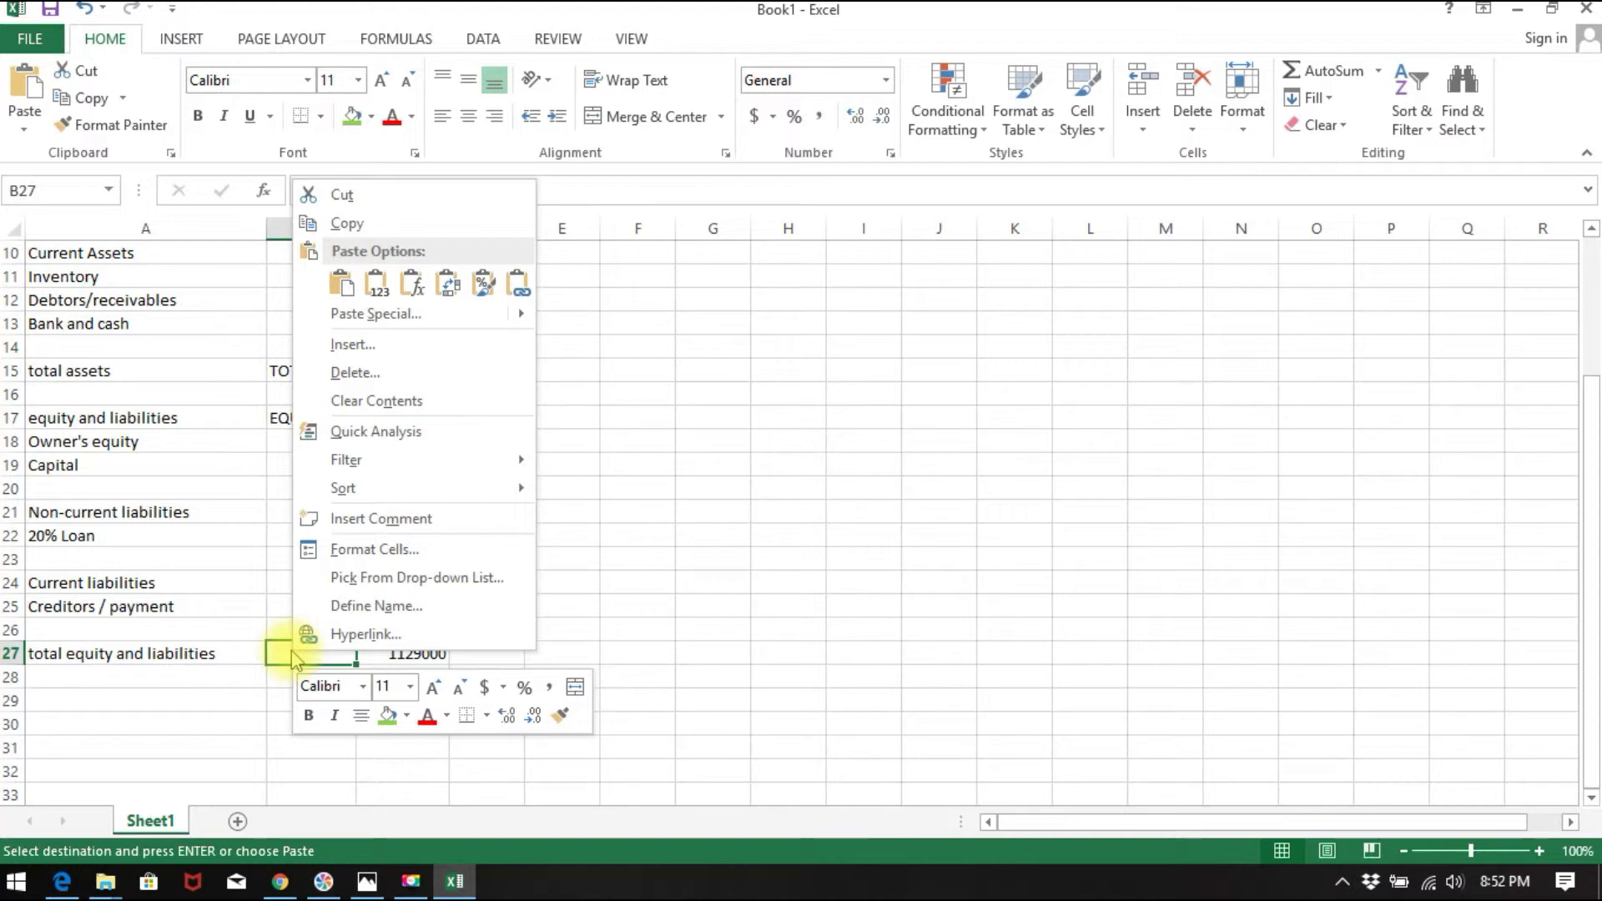
pyautogui.click(342, 284)
pyautogui.click(605, 705)
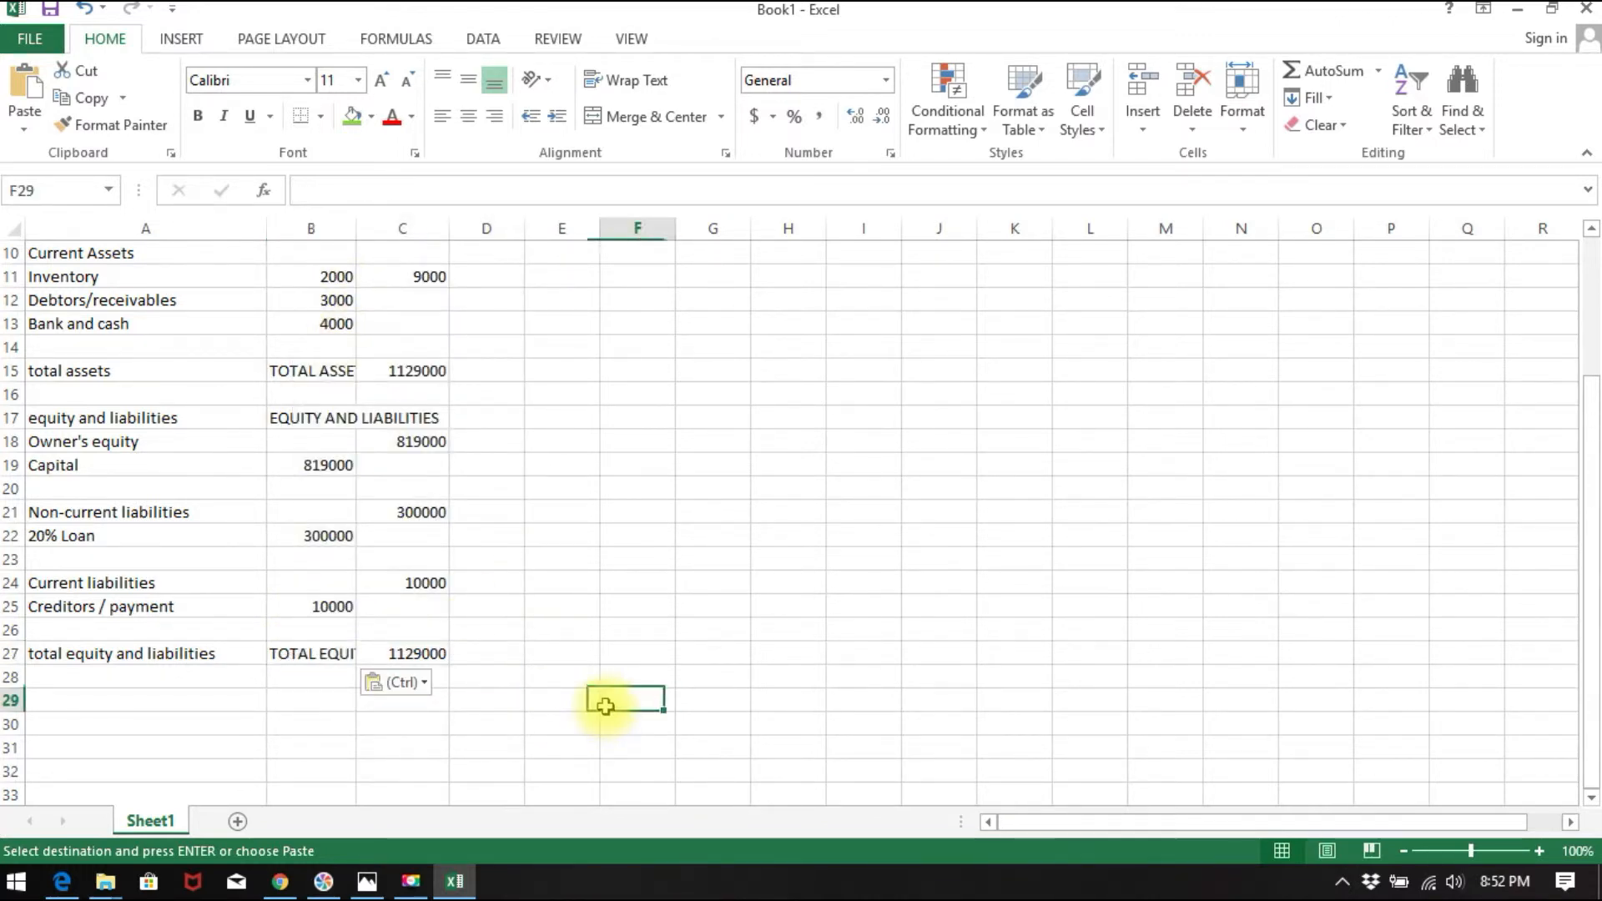
pyautogui.scroll(3, 559, 632)
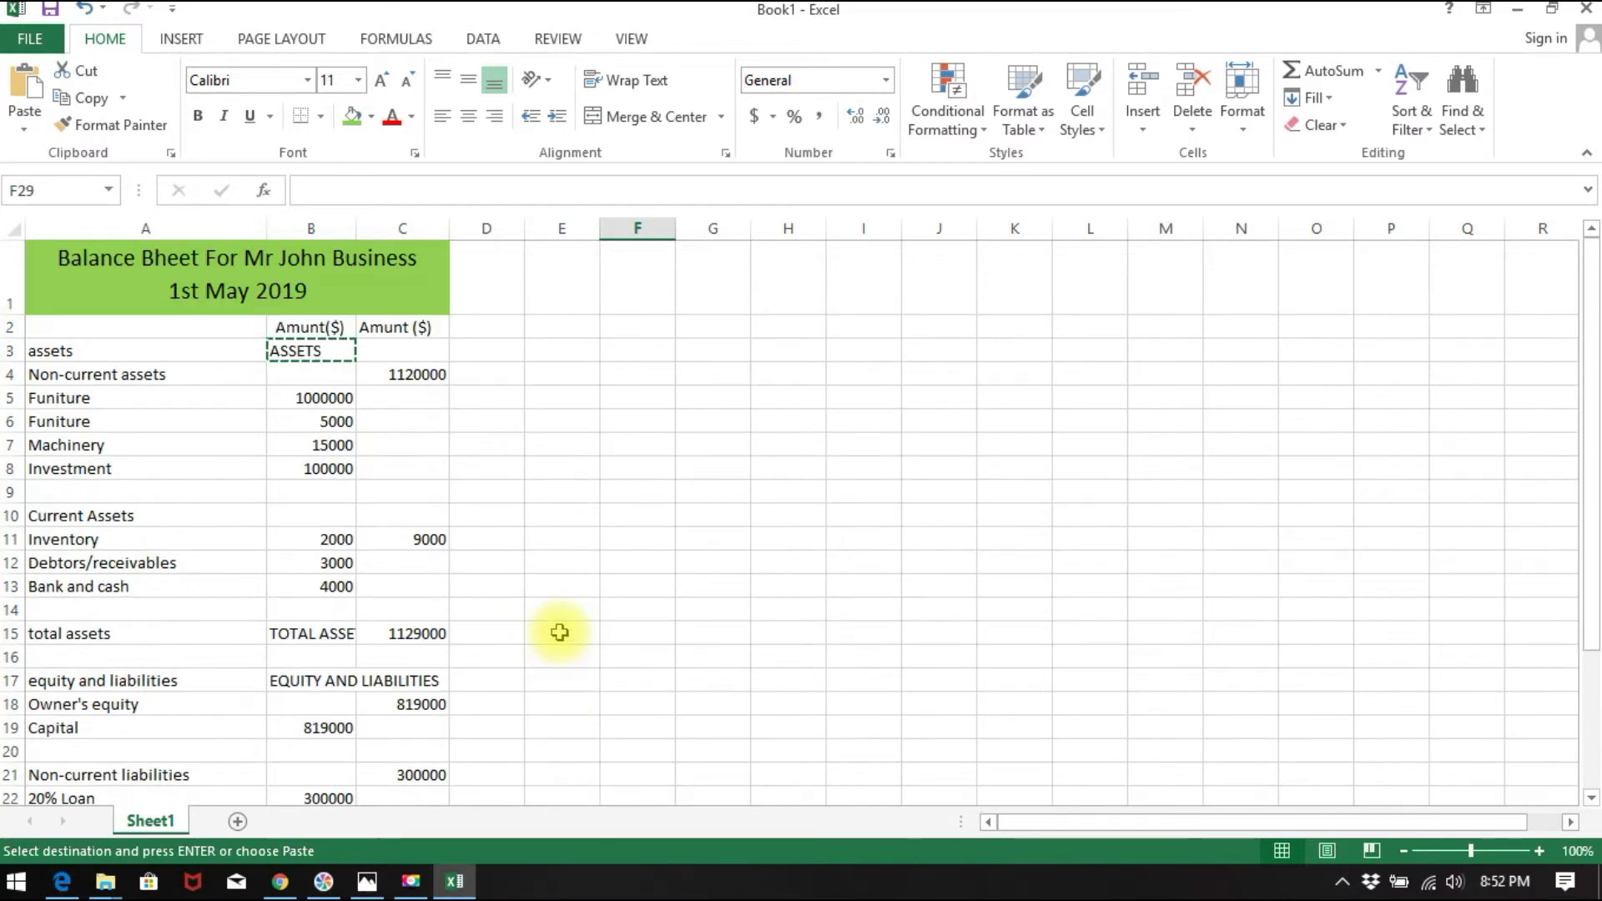
# - Copy B3 and paste it into A3 with Paste Special, keeping only the values
pyautogui.click(334, 351)
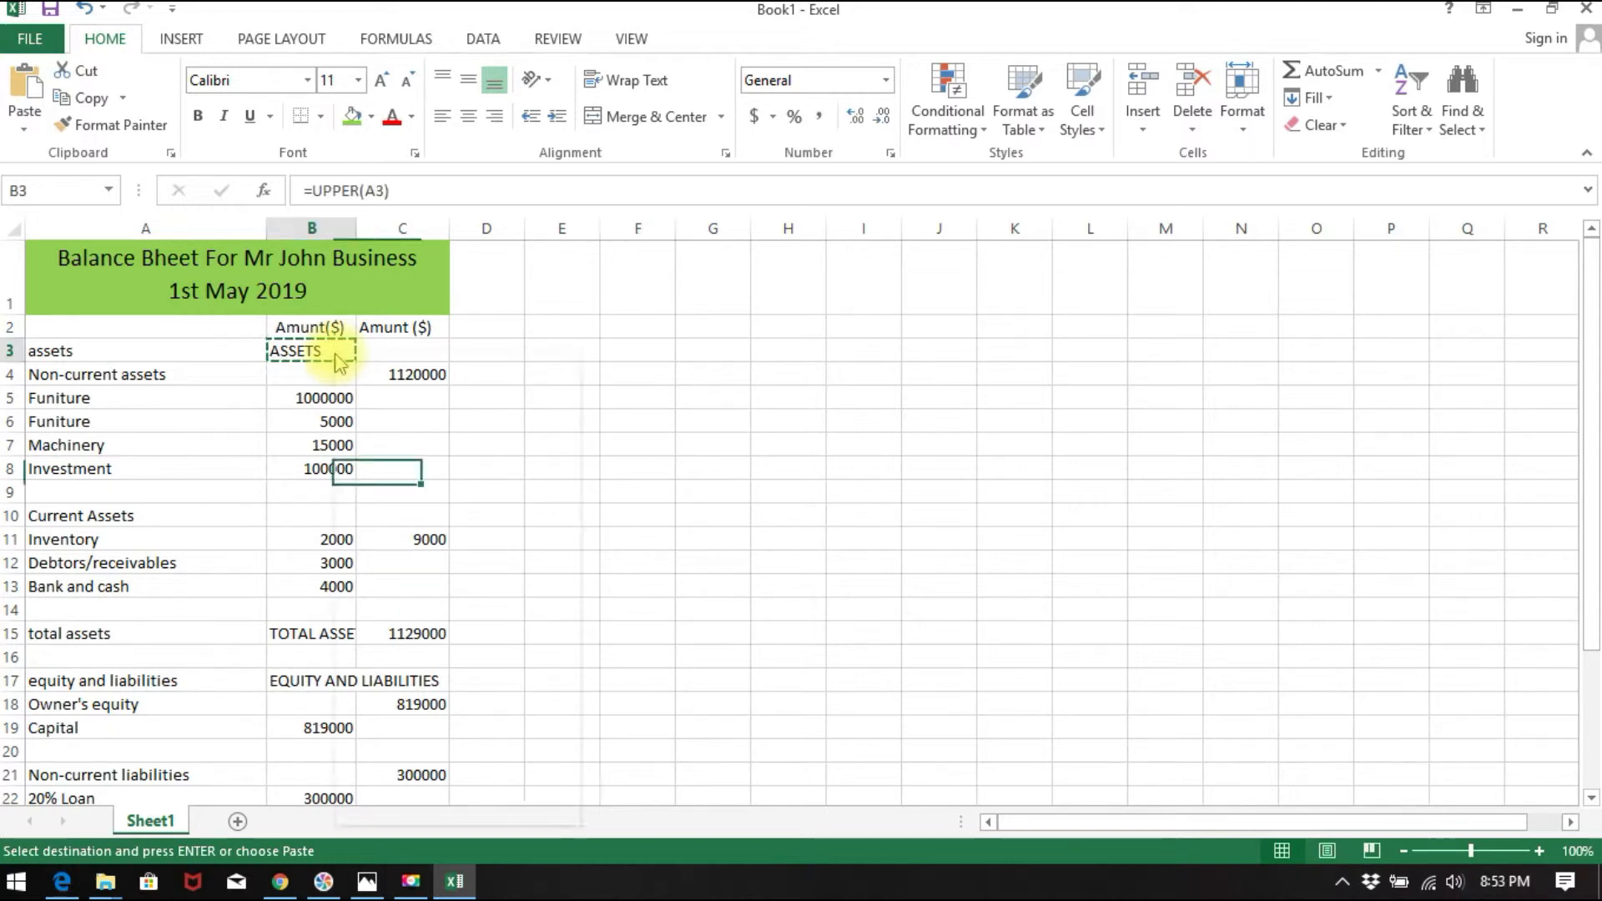
pyautogui.rightClick(335, 356)
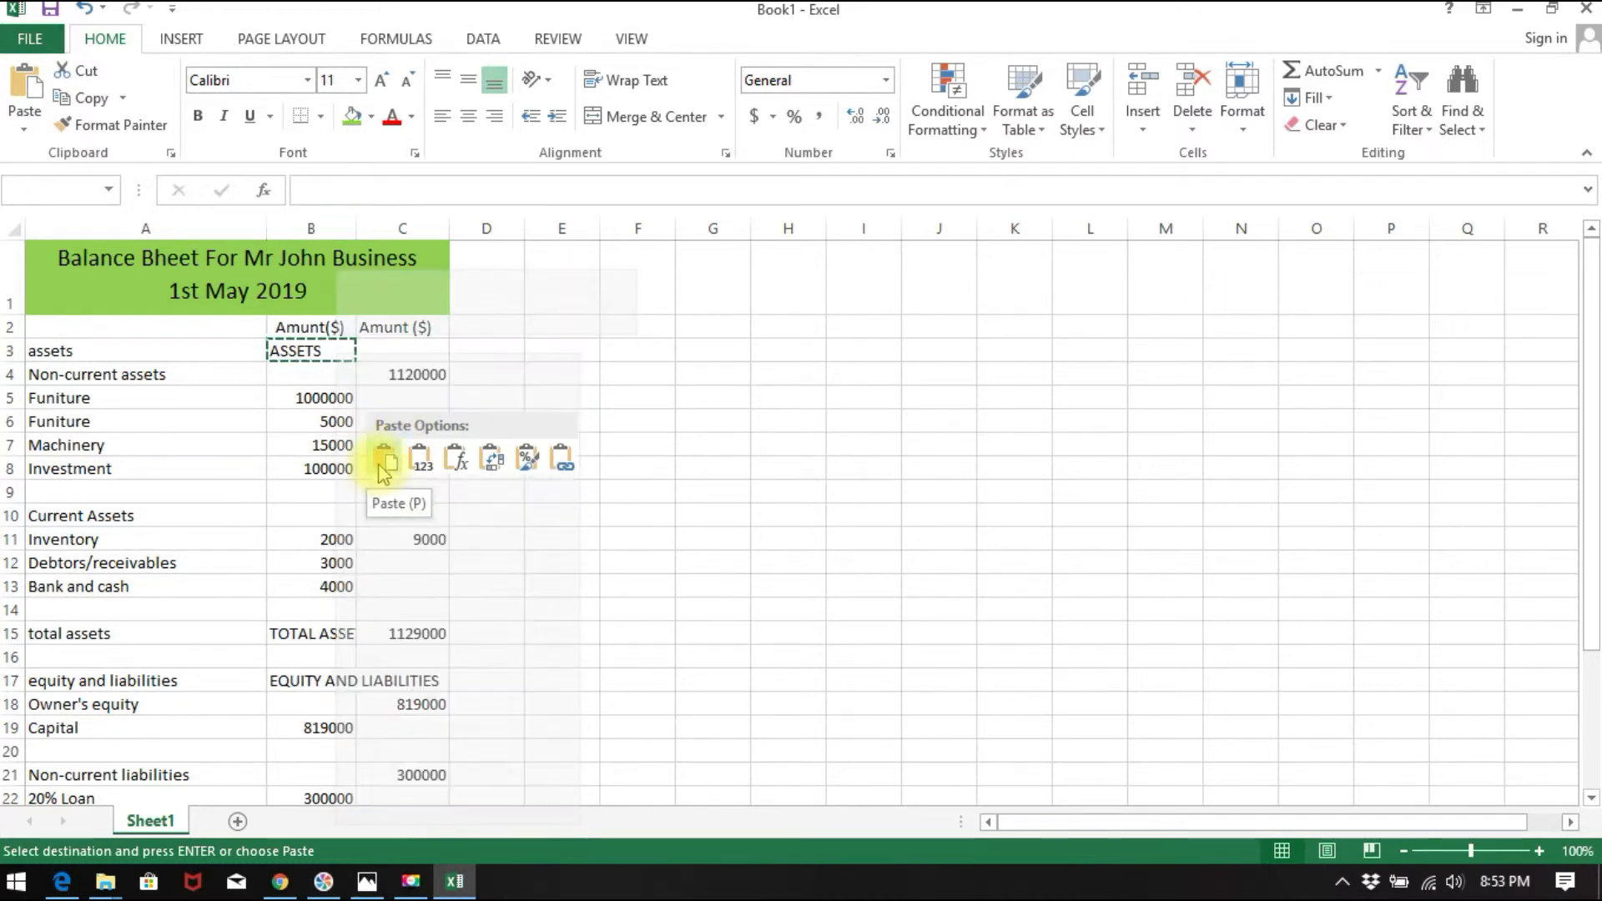
pyautogui.click(397, 400)
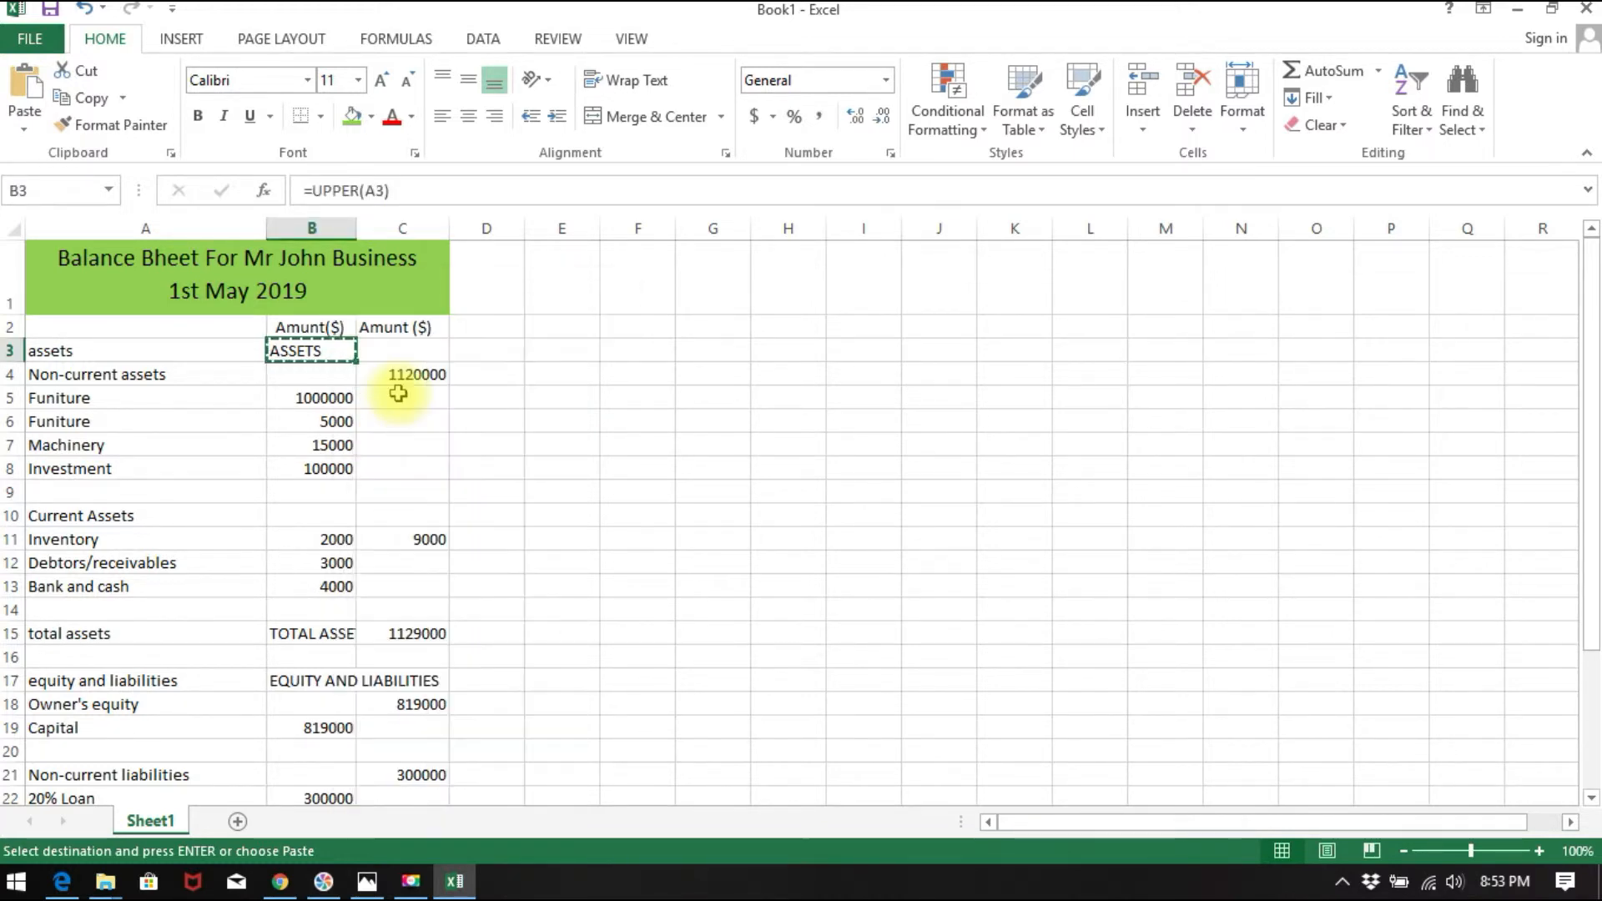
pyautogui.click(127, 351)
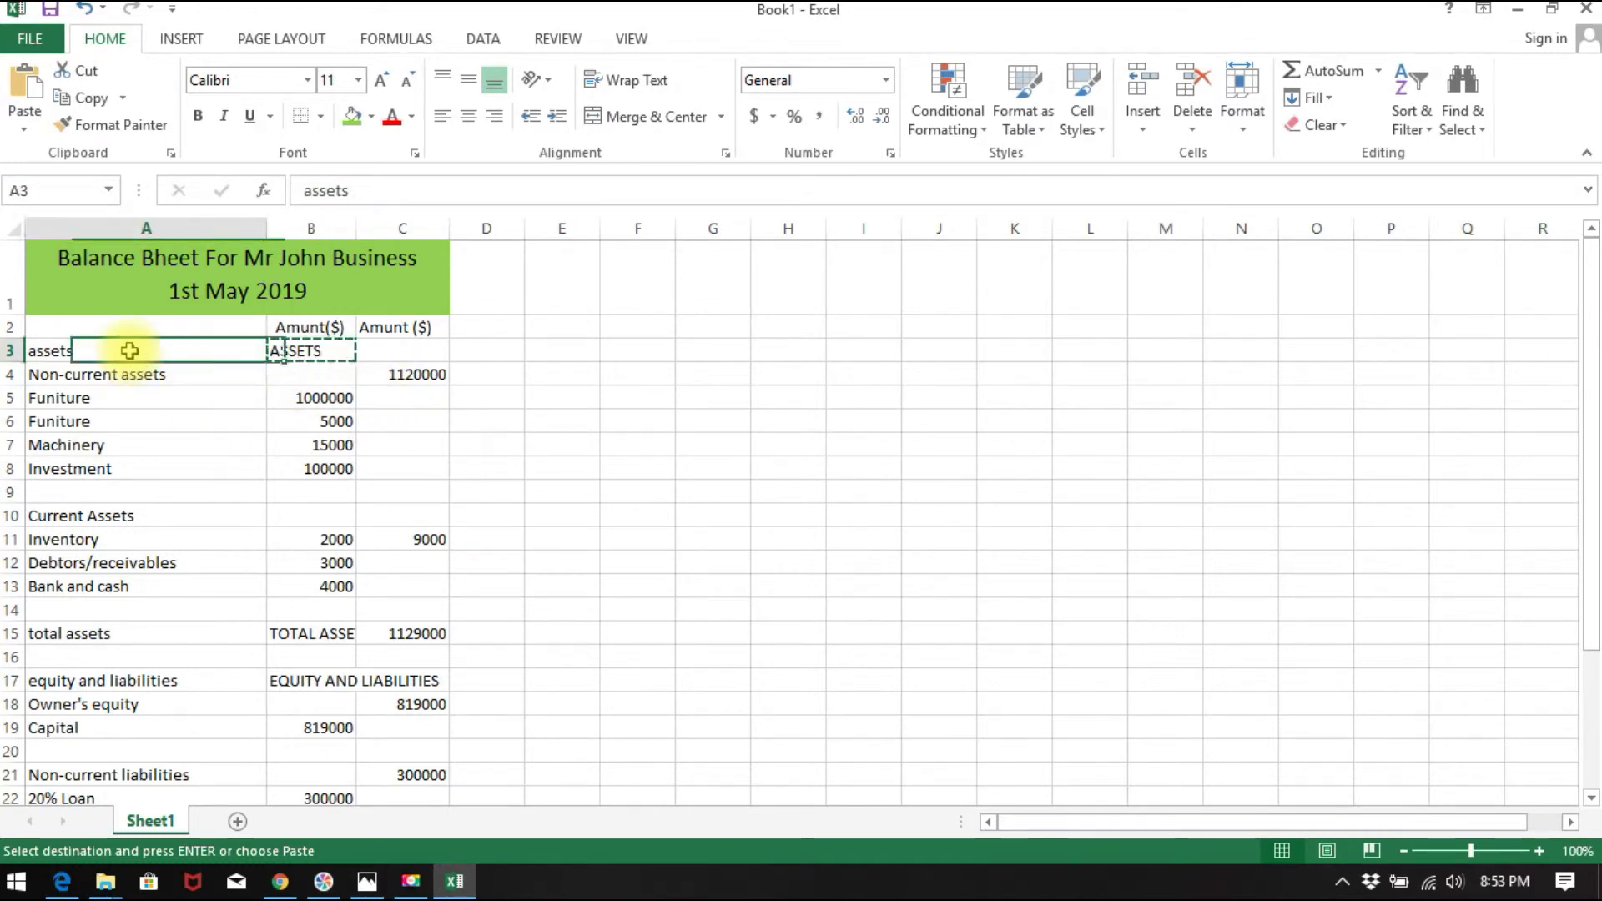
pyautogui.rightClick(128, 351)
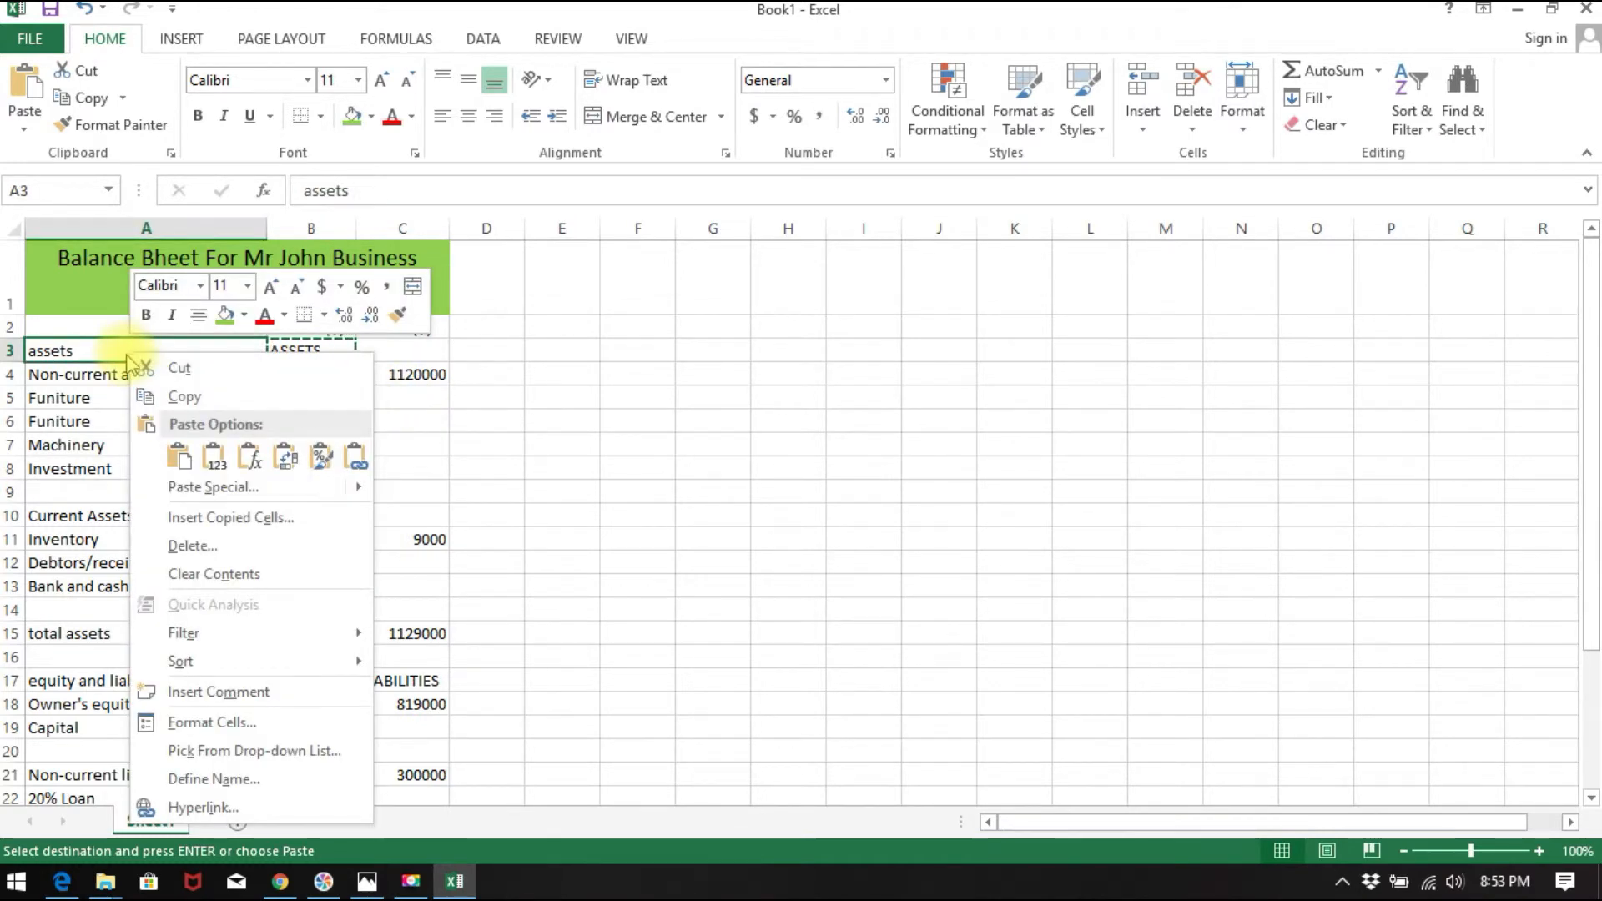
pyautogui.click(190, 491)
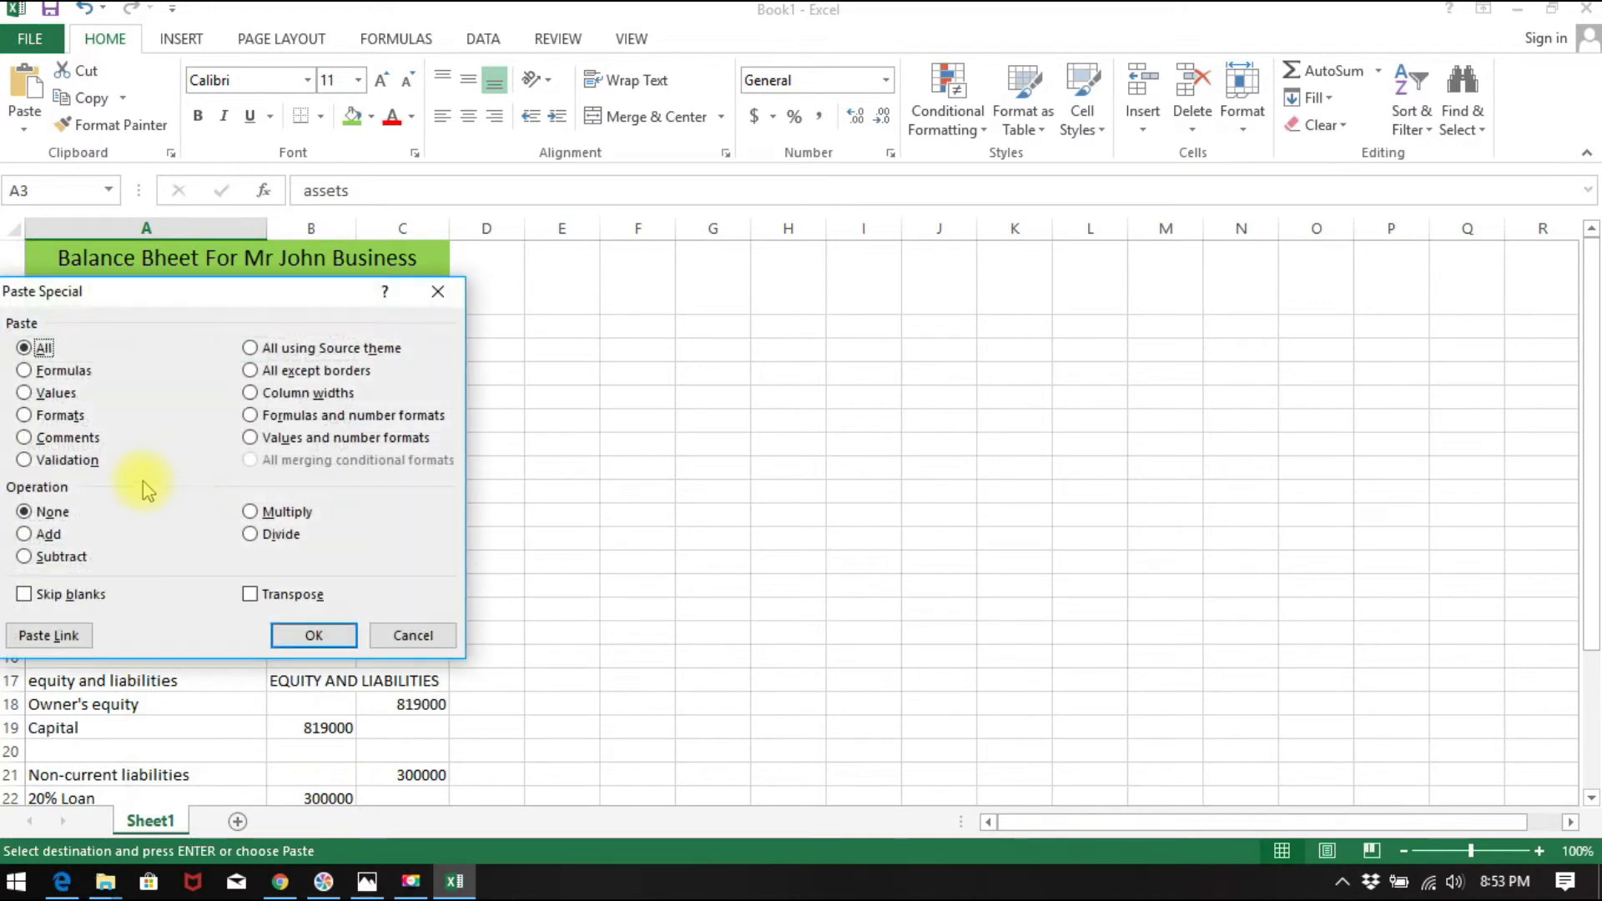
pyautogui.click(25, 394)
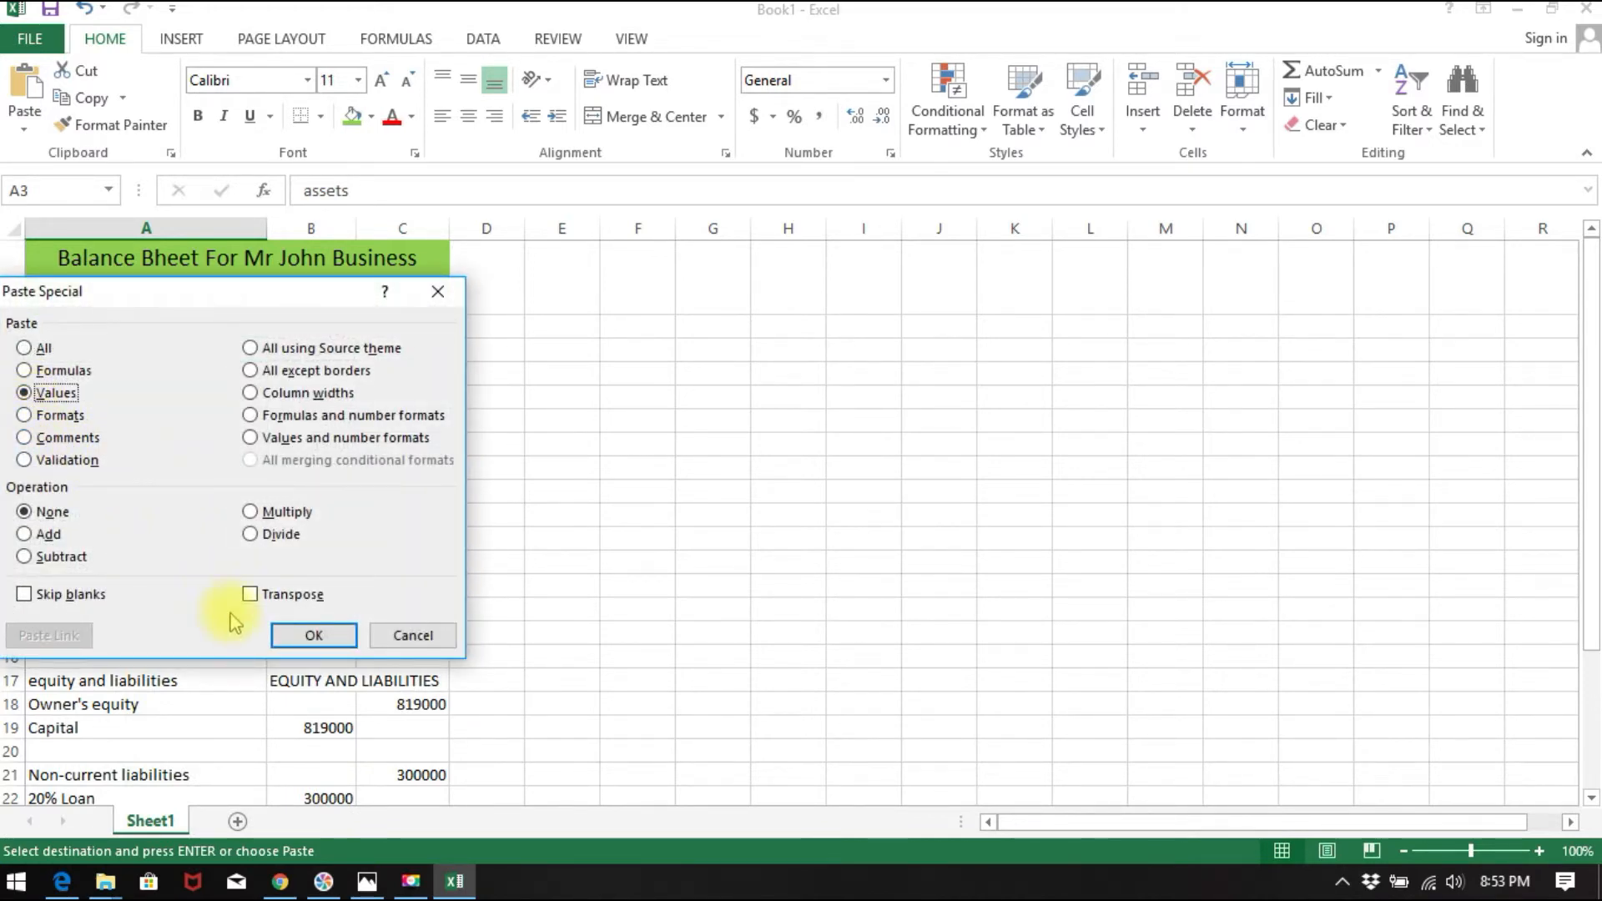
pyautogui.click(309, 634)
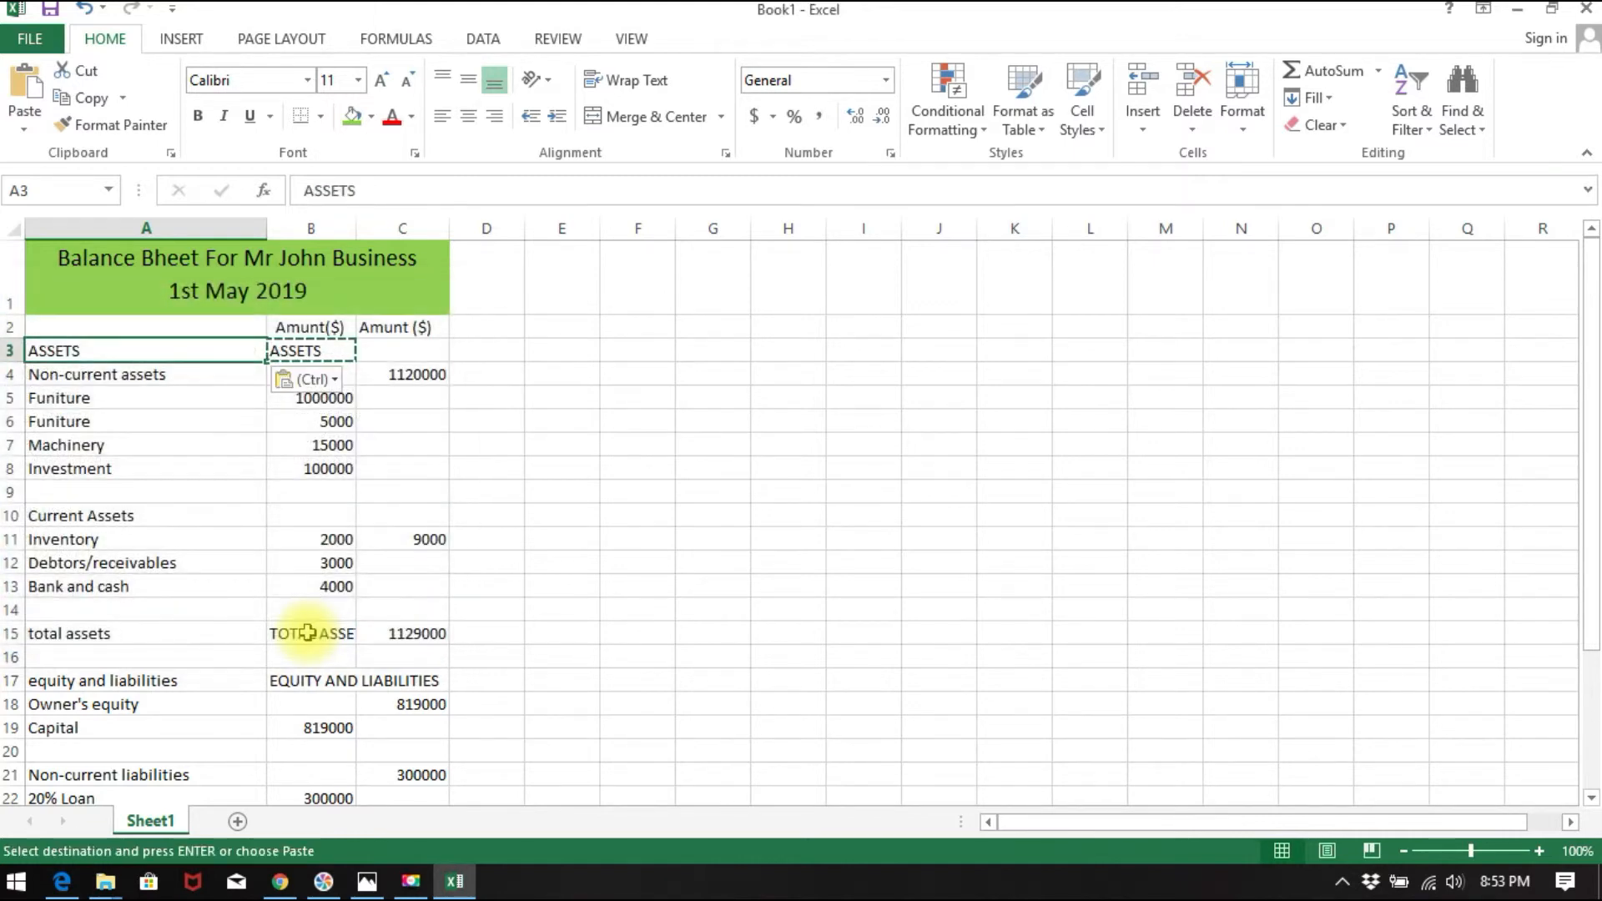
pyautogui.click(205, 463)
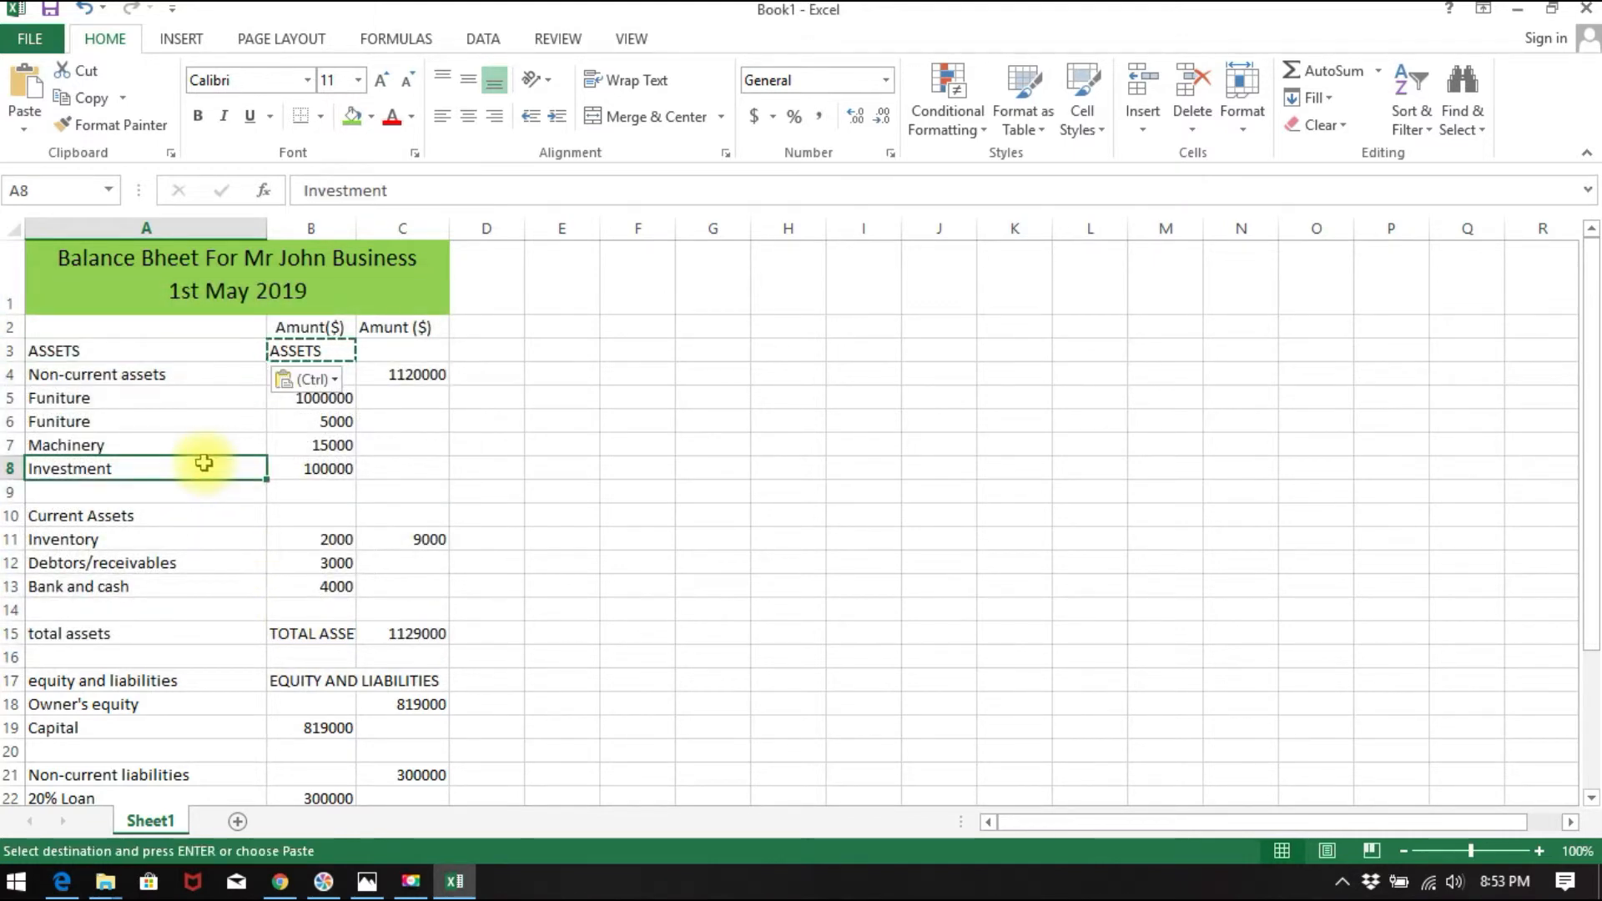
pyautogui.click(304, 352)
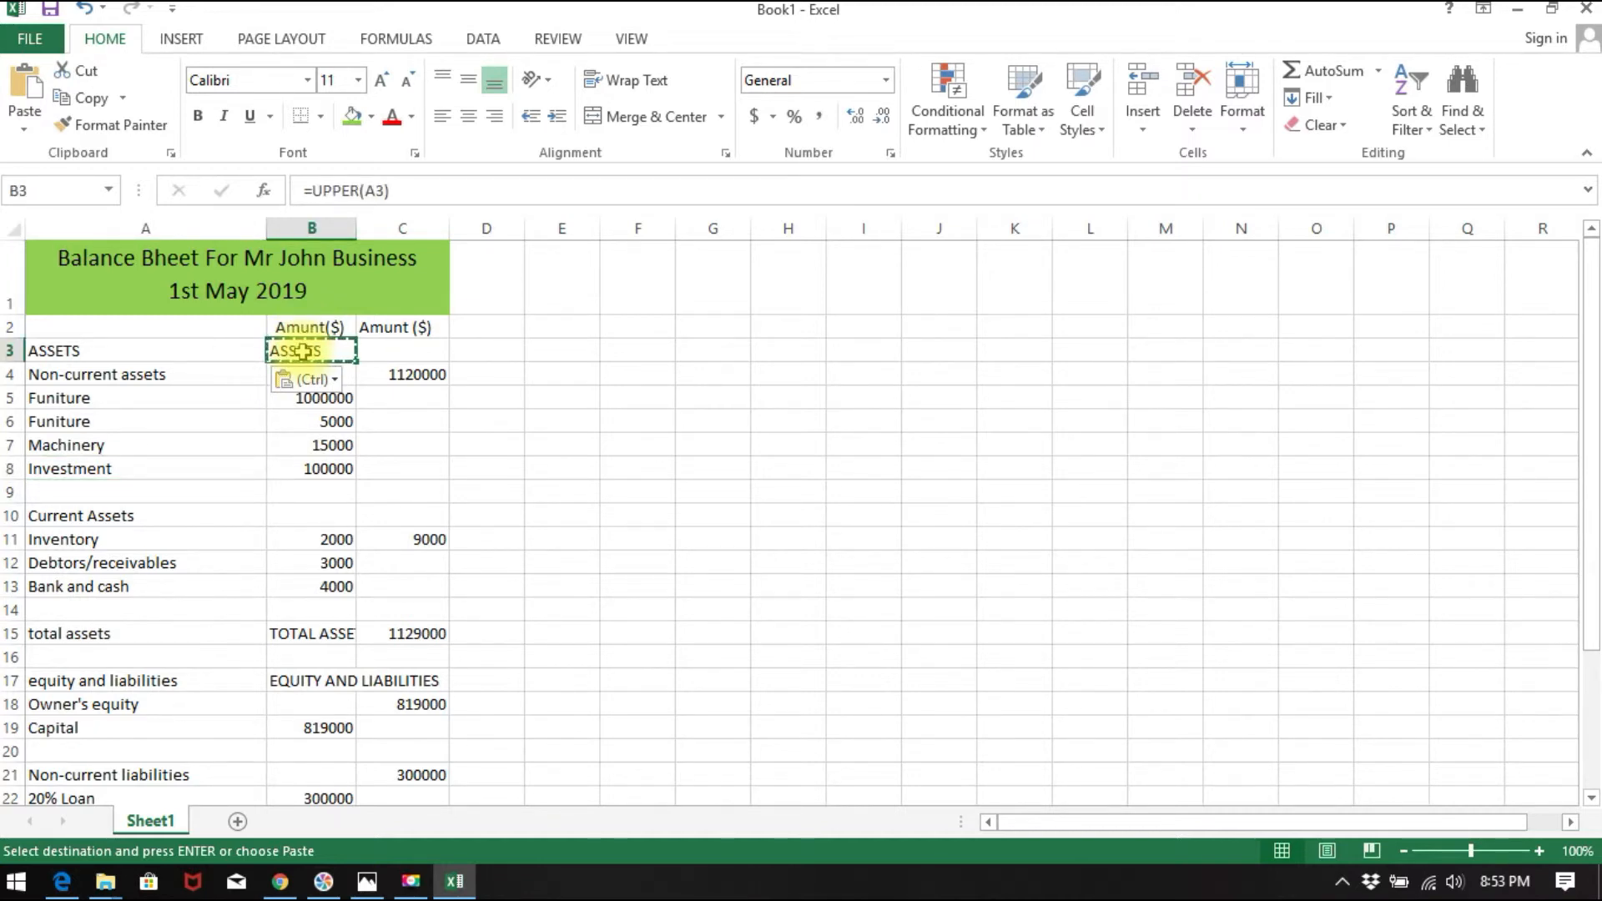
pyautogui.press('Escape')
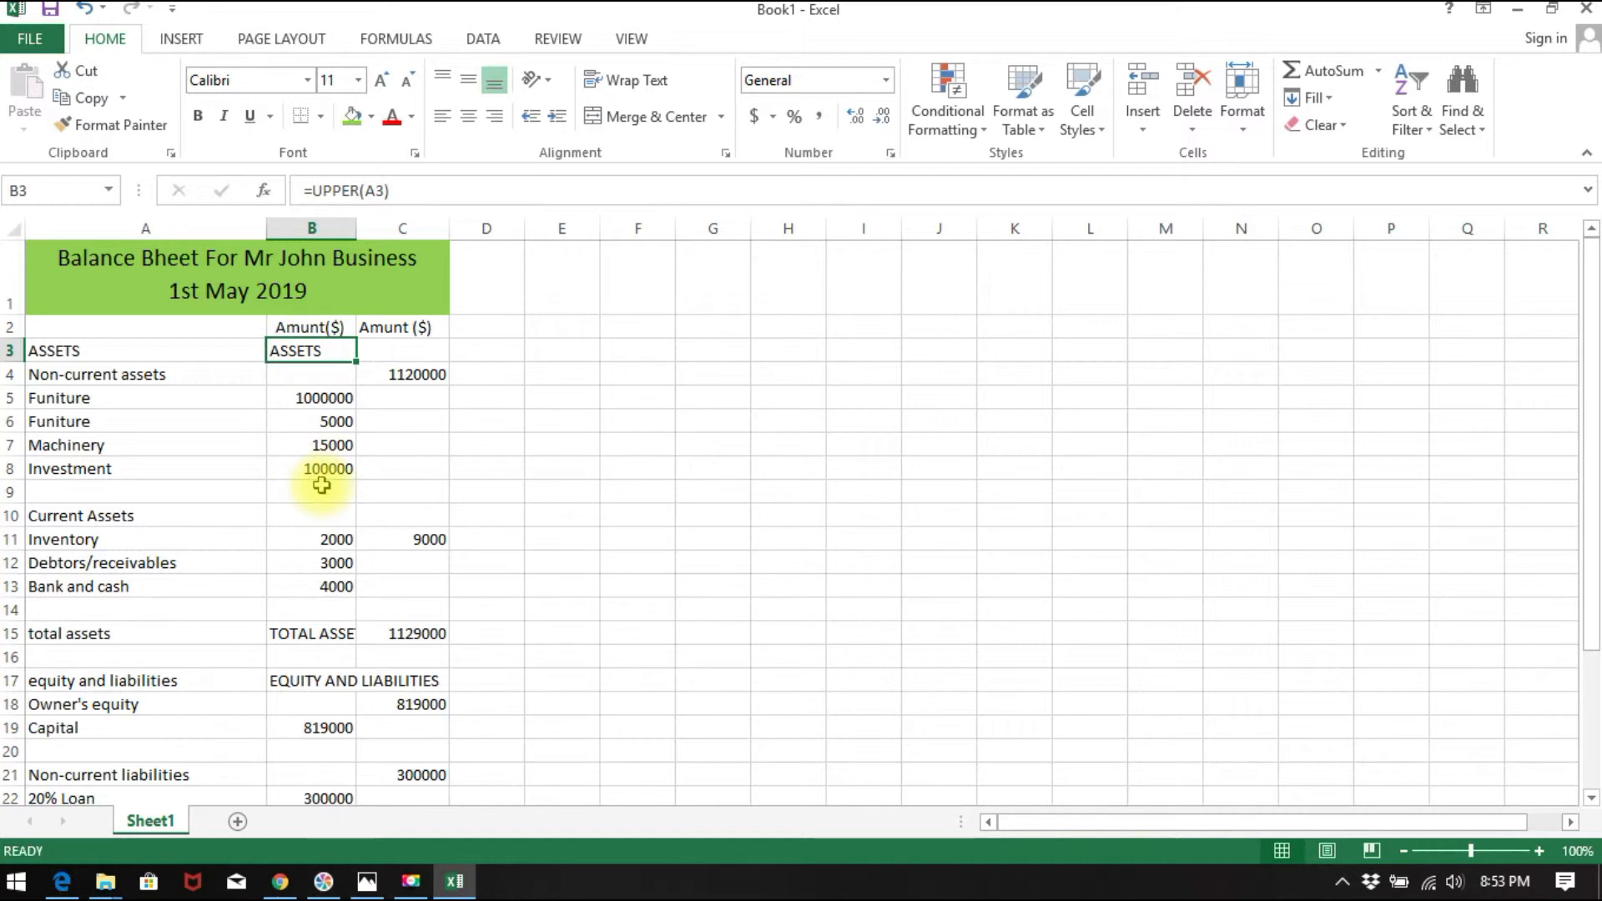
pyautogui.click(317, 490)
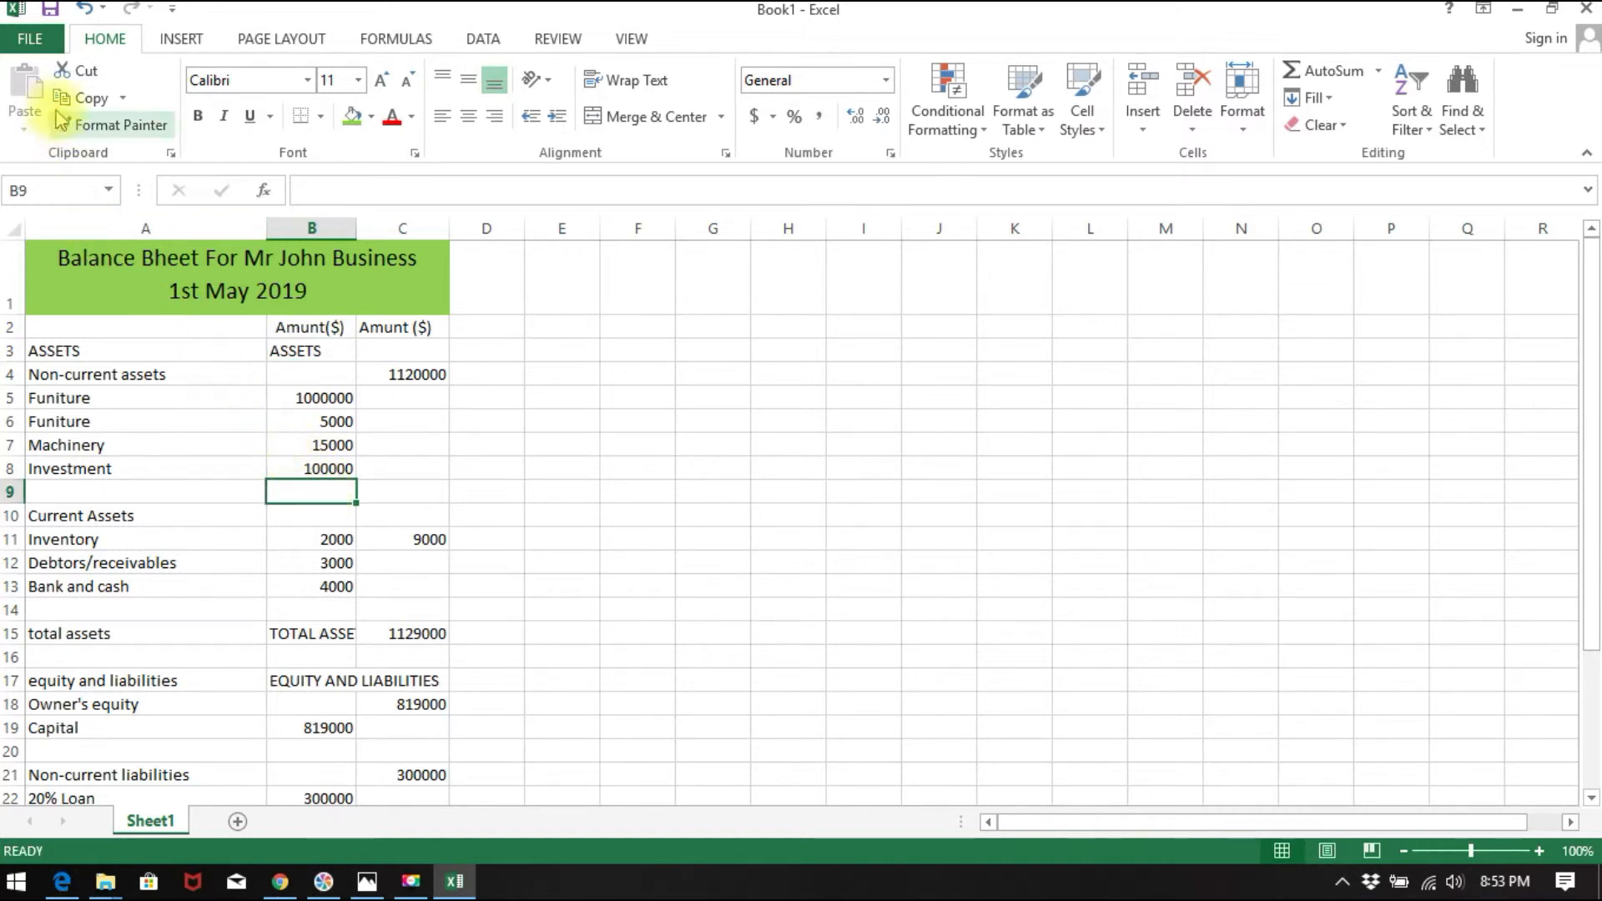
pyautogui.click(86, 10)
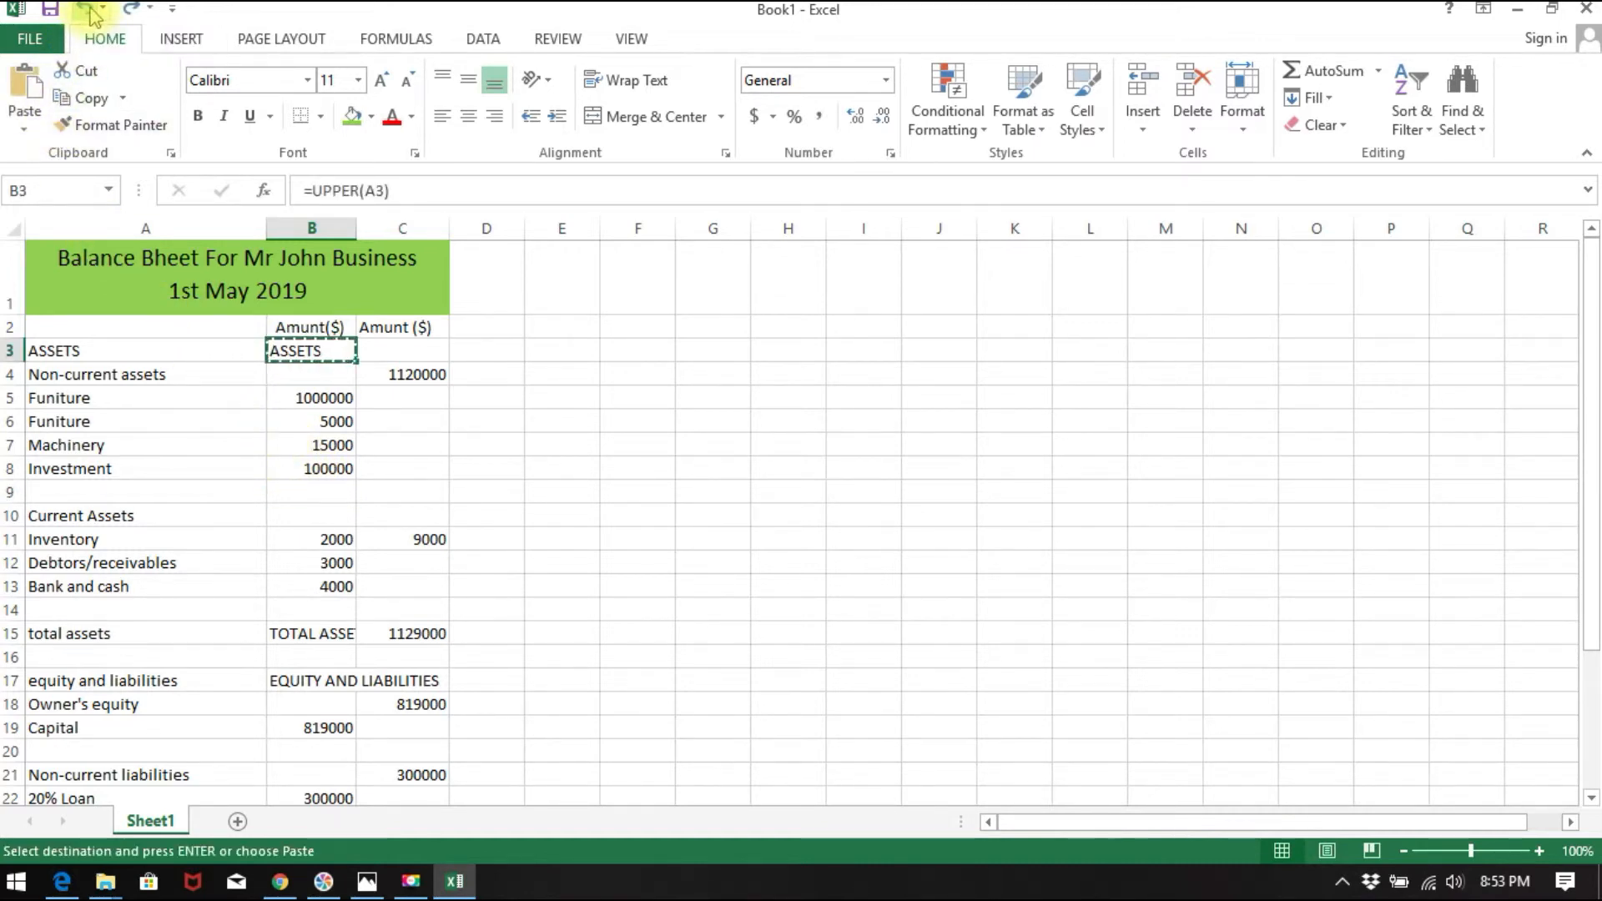
pyautogui.click(88, 10)
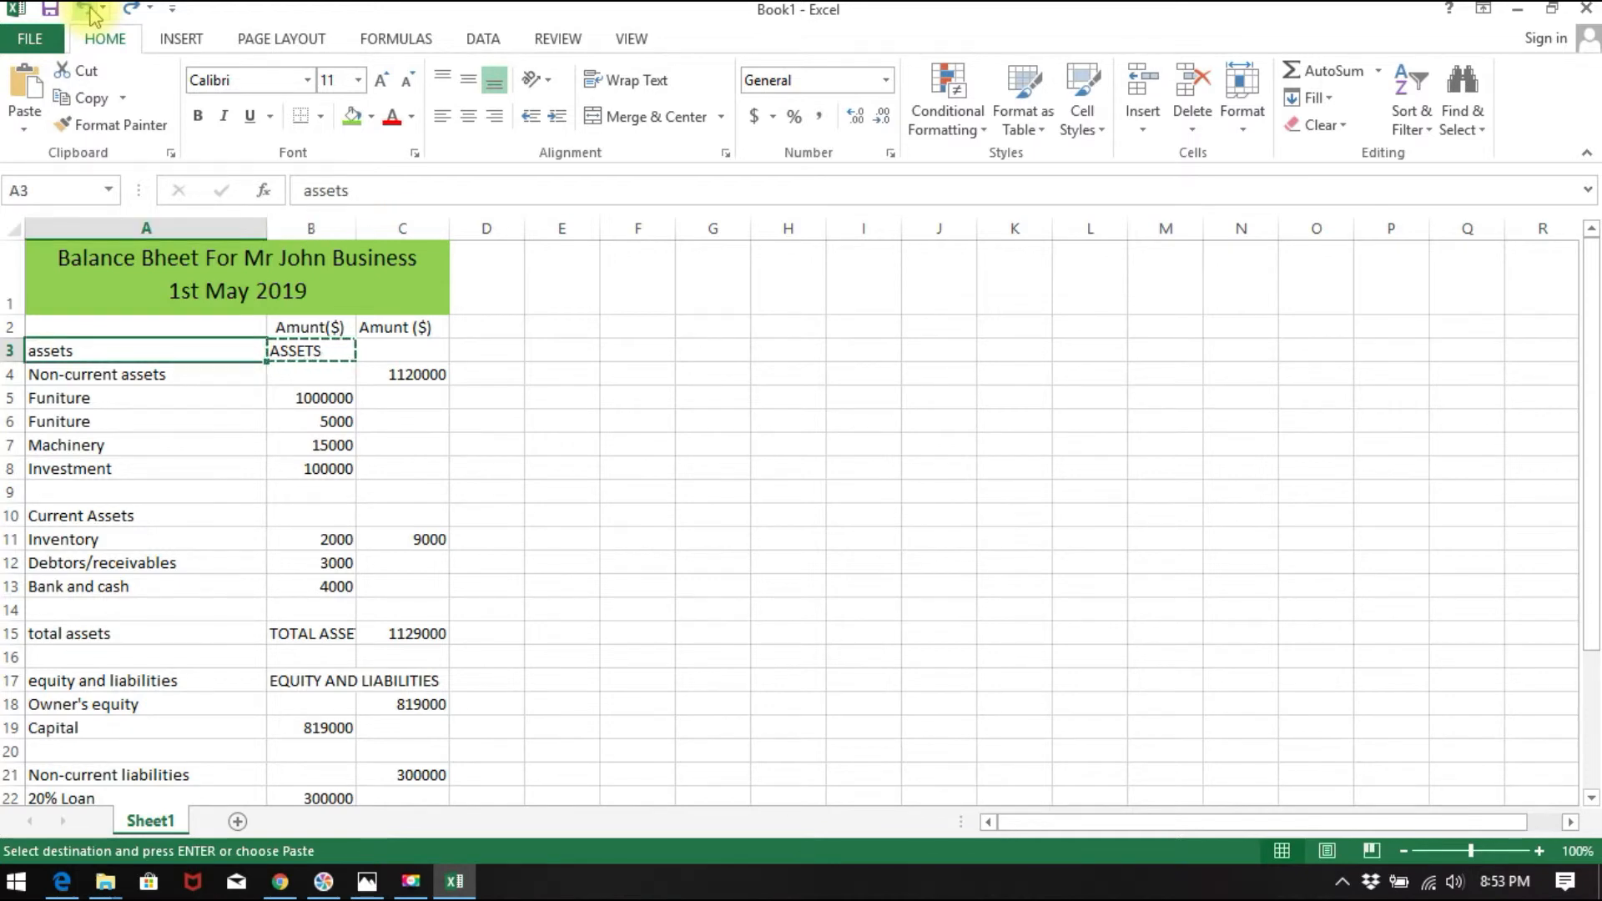
pyautogui.click(131, 10)
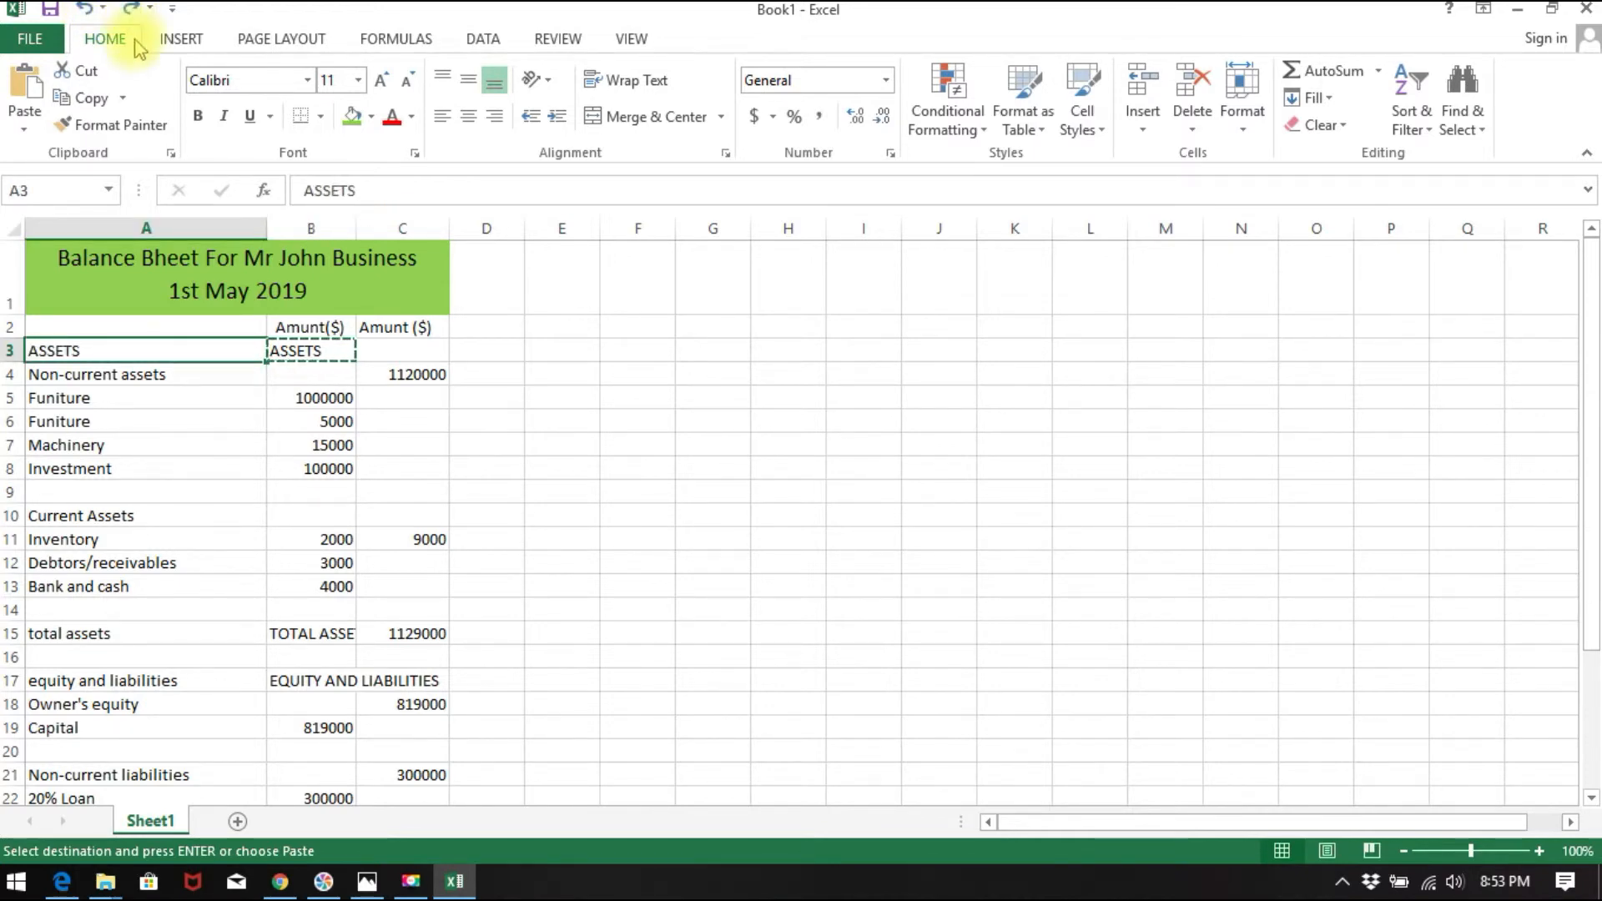
# - Clear the helper UPPER formula from cell B3, beside the ASSETS heading
pyautogui.click(328, 354)
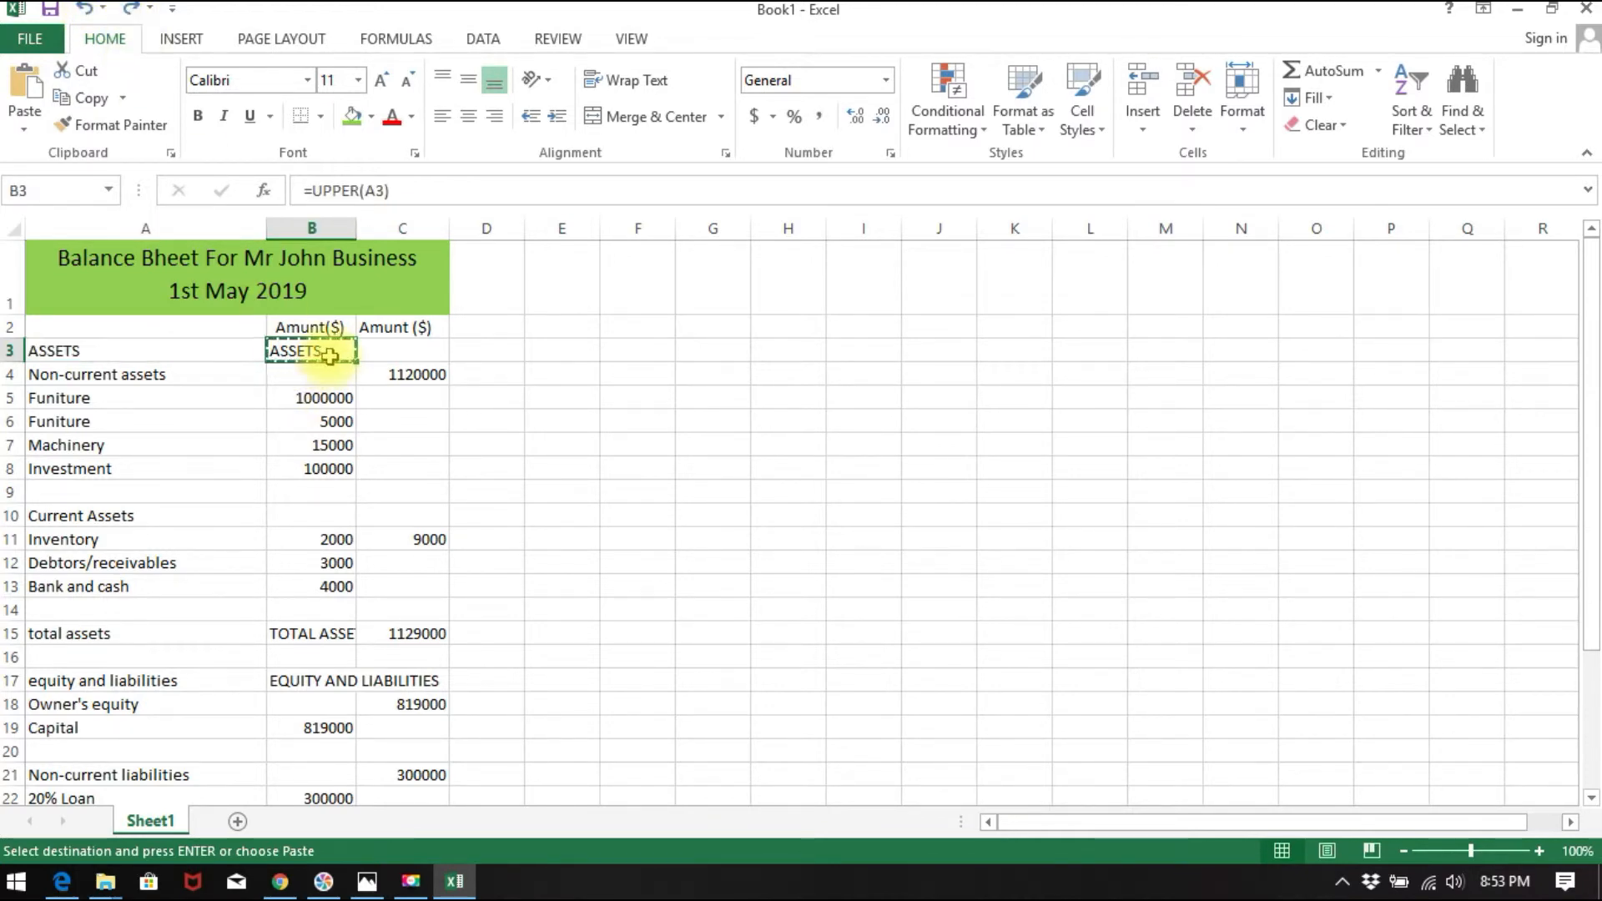
pyautogui.press('Delete')
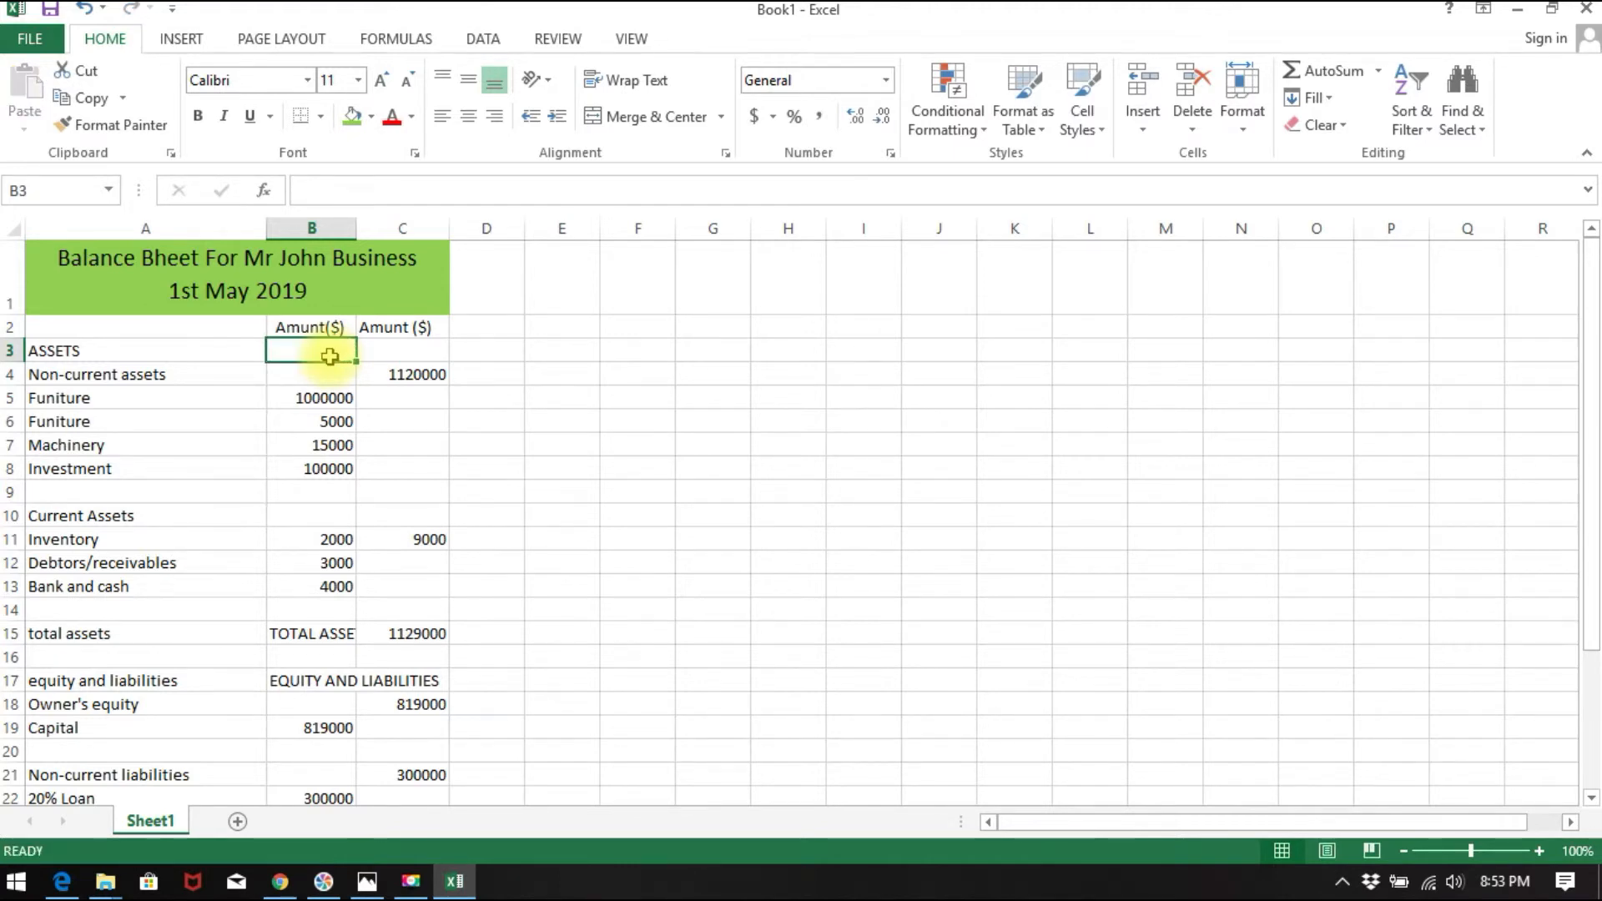
# - Copy B27 into A27 with Paste Special, keeping only the values, and clear the helper formula from B27
pyautogui.rightClick(333, 583)
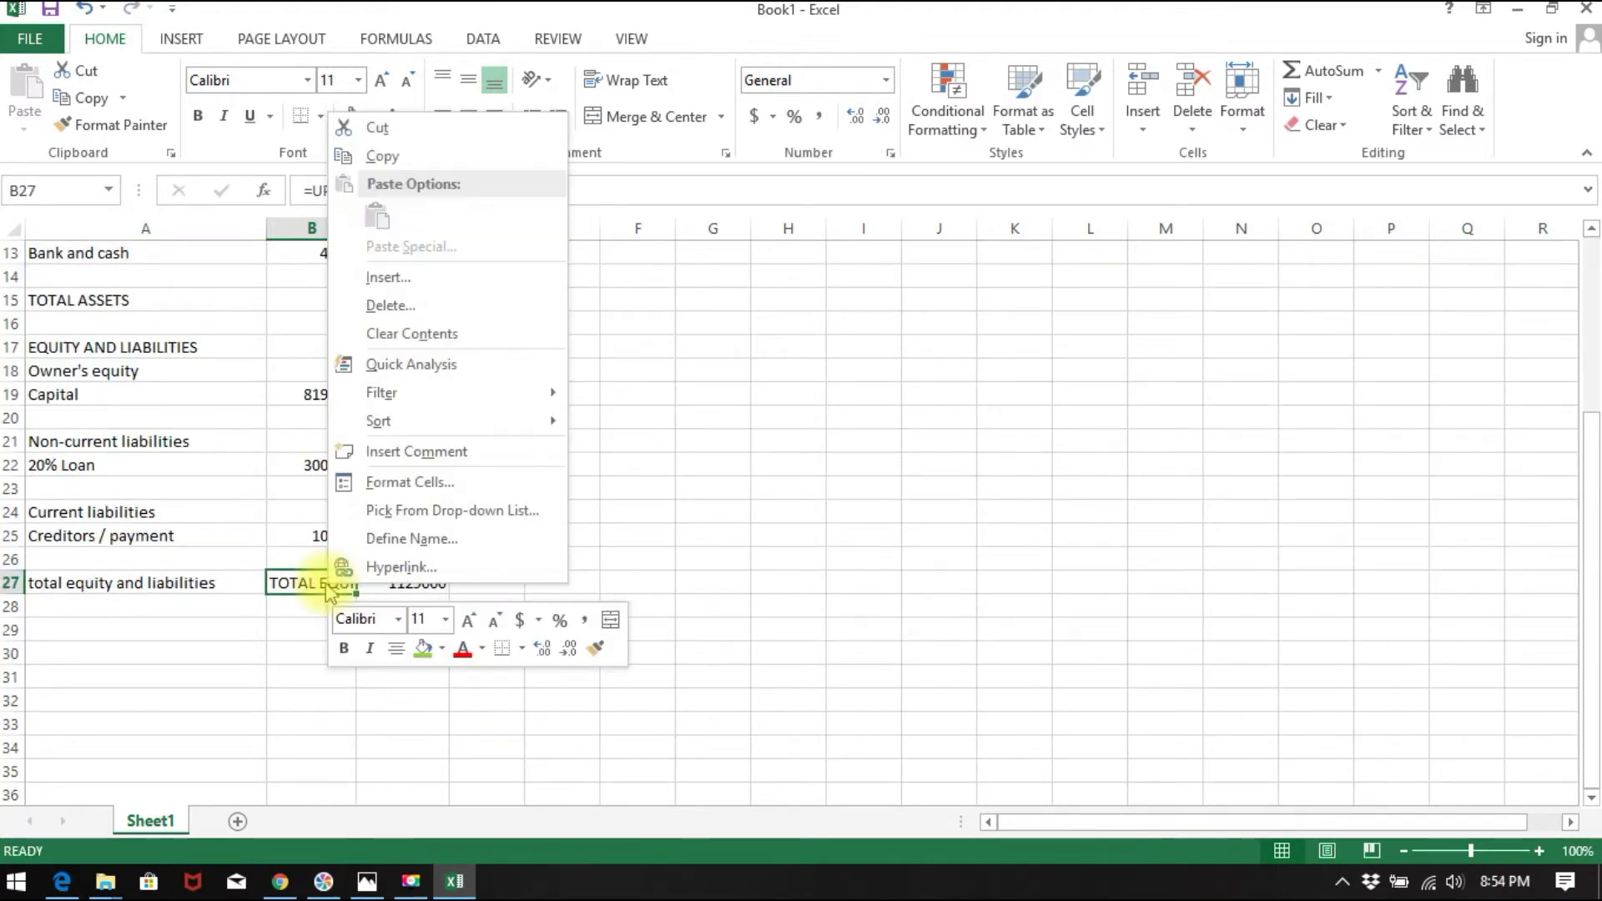
pyautogui.click(382, 156)
pyautogui.click(245, 589)
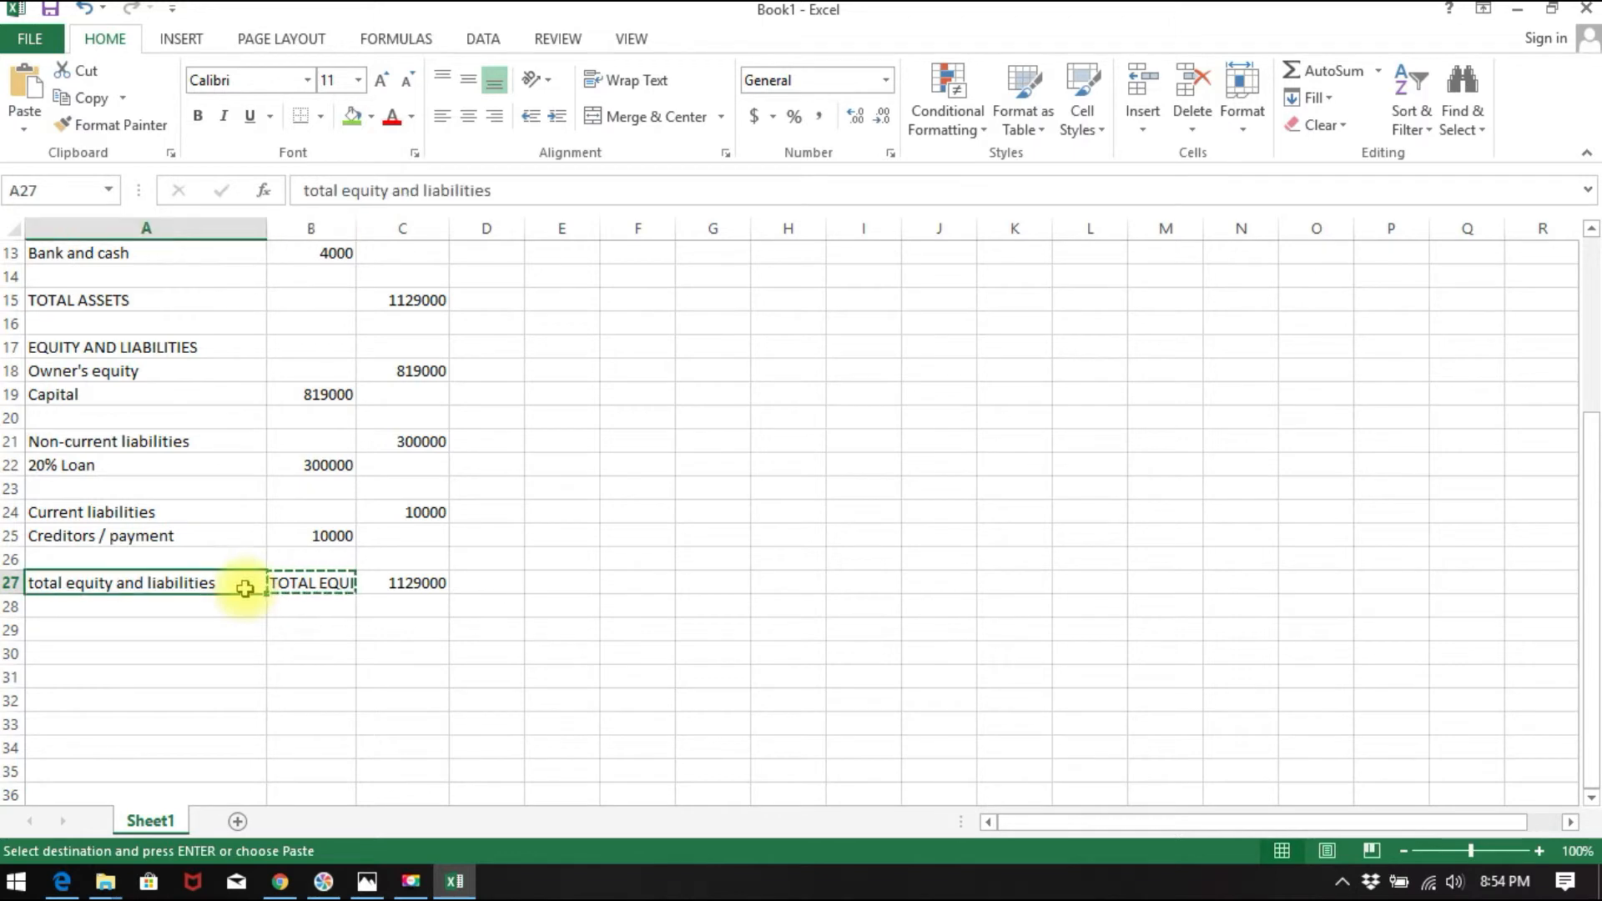
pyautogui.rightClick(244, 588)
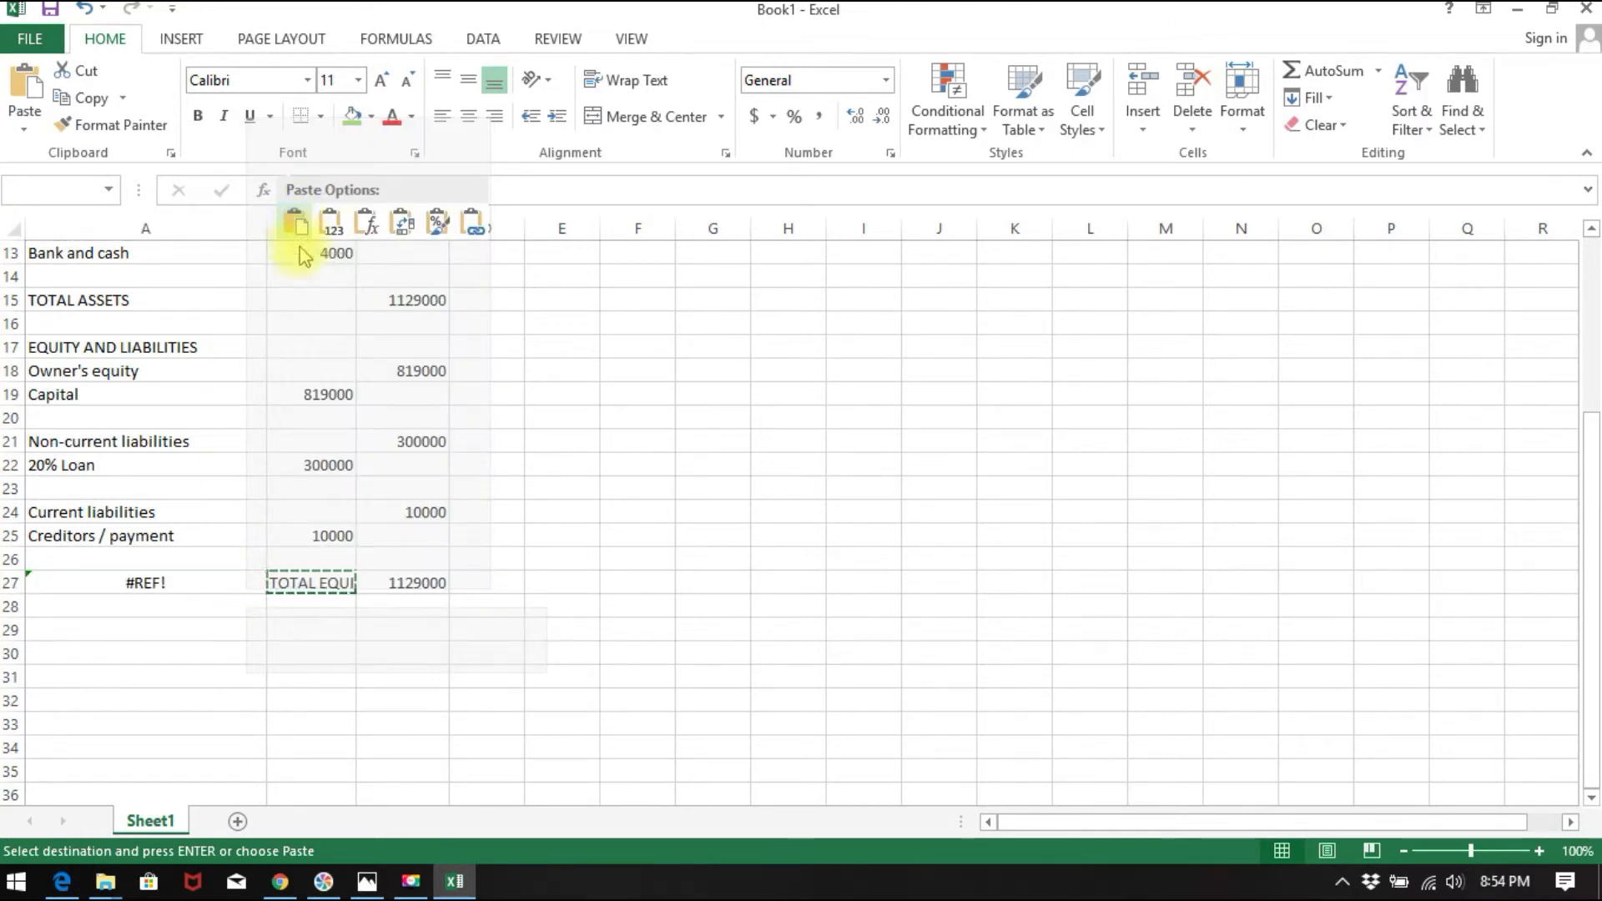
pyautogui.click(301, 252)
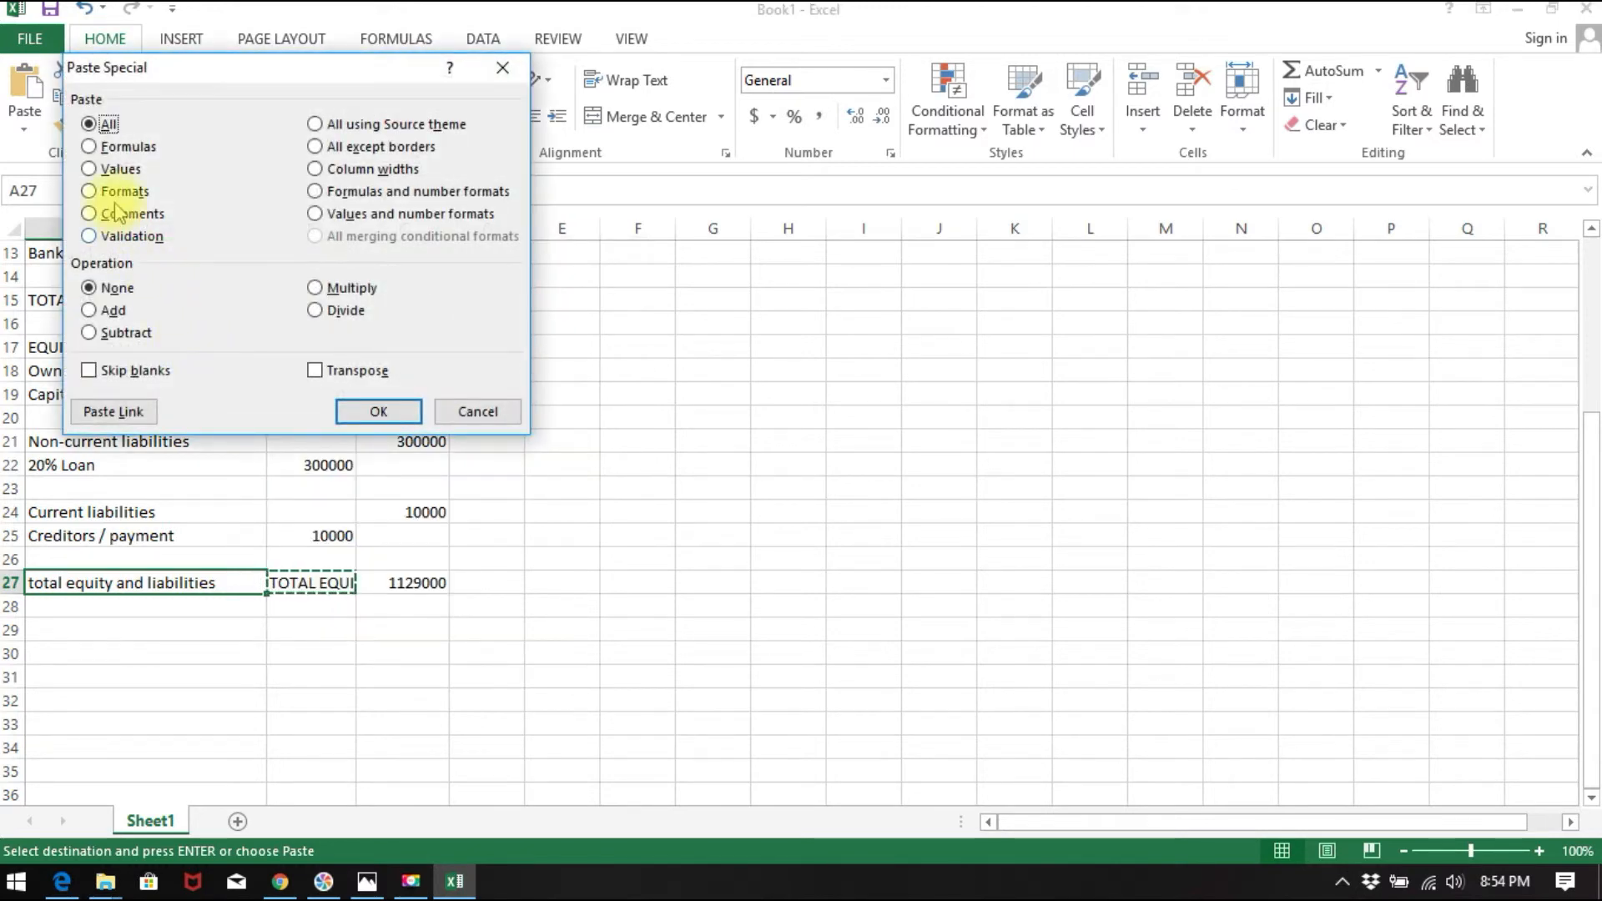
pyautogui.click(106, 169)
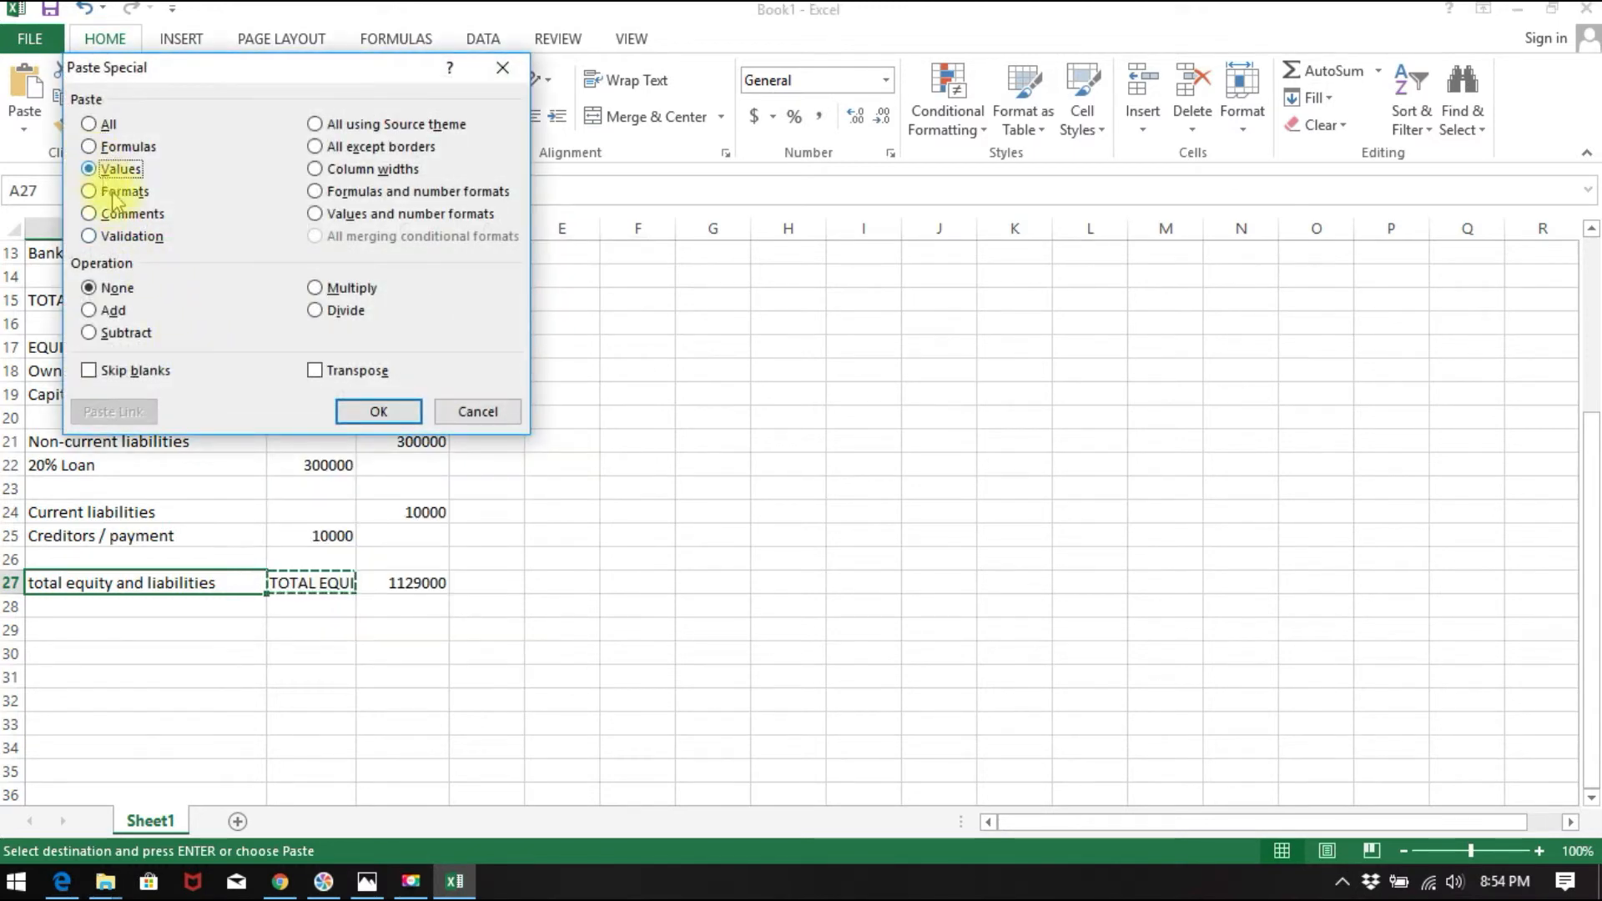
pyautogui.click(379, 412)
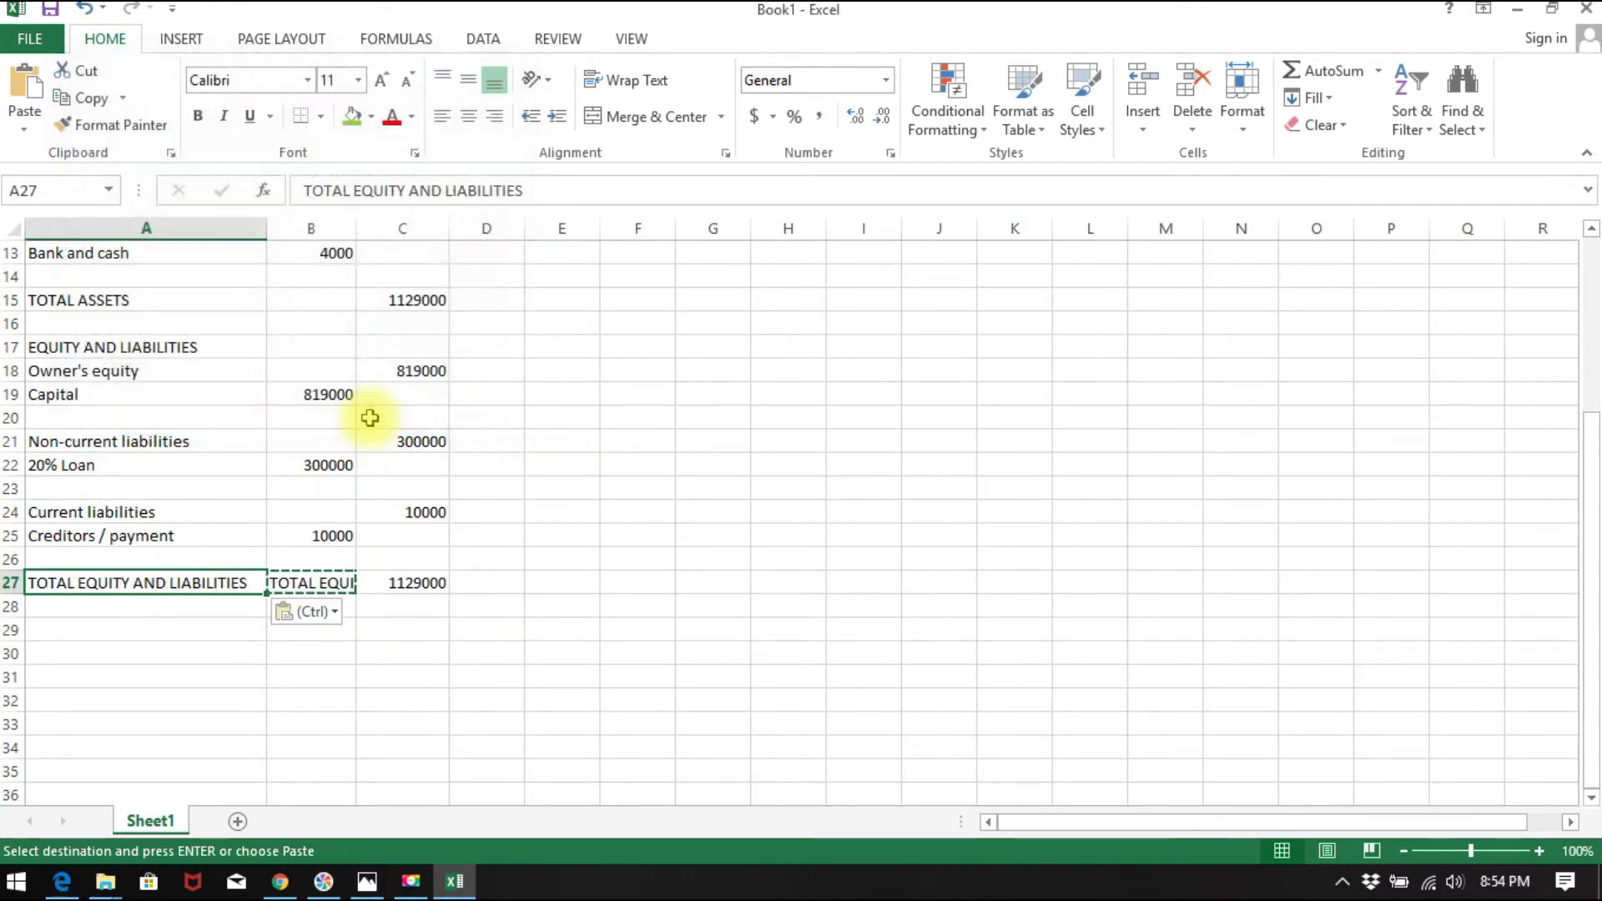
pyautogui.click(313, 580)
pyautogui.press('Delete')
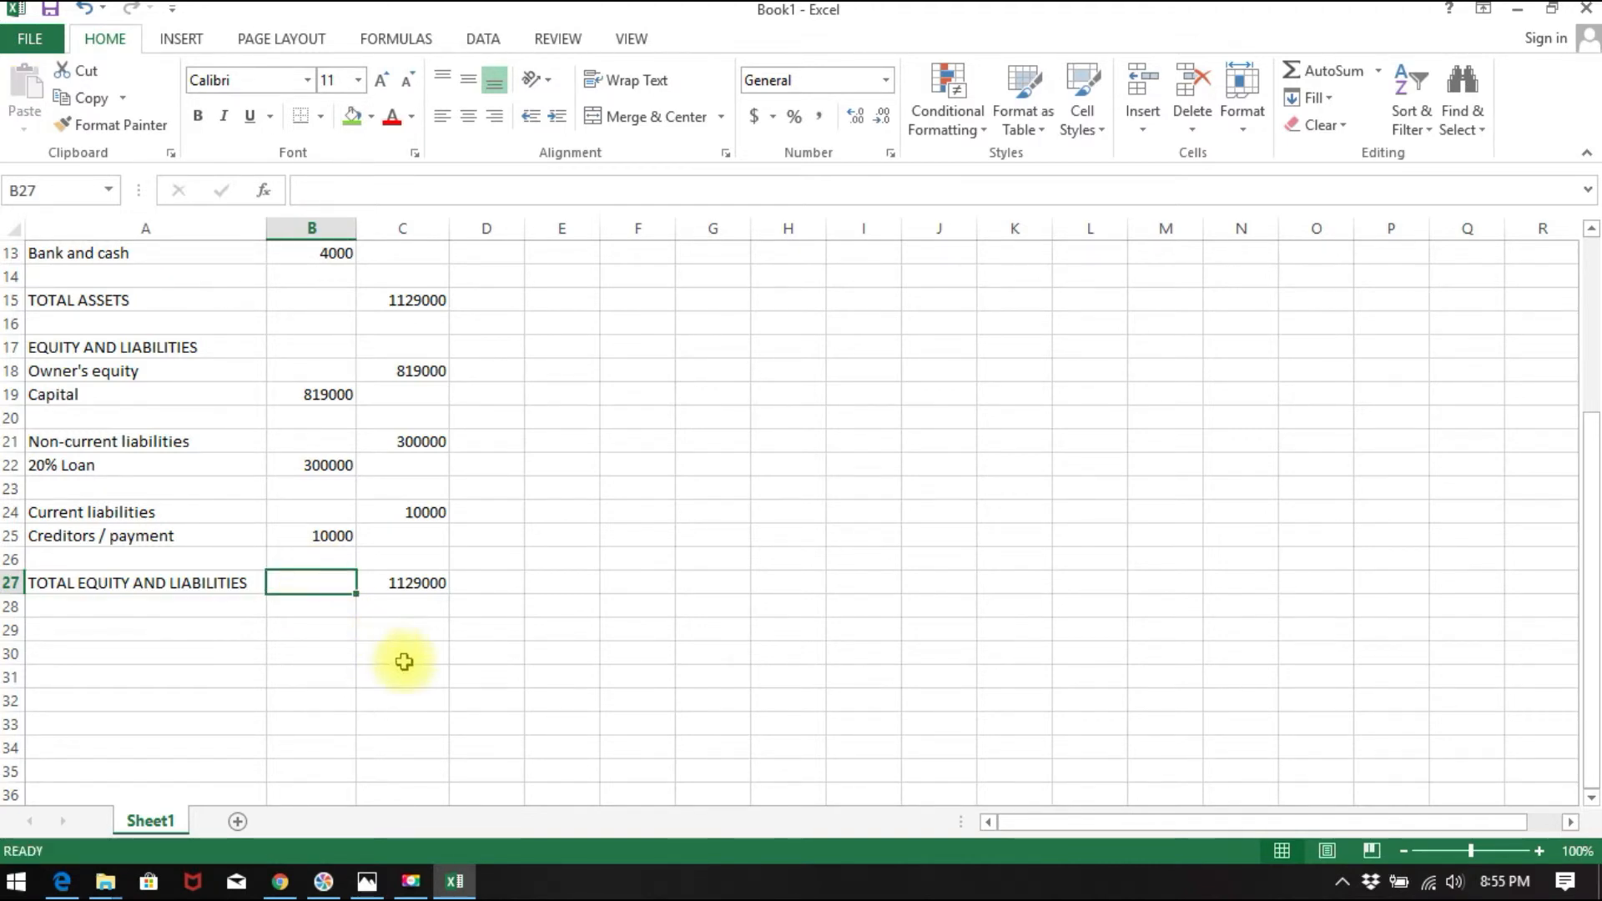
# - Underline the column A subheadings Non-current assets, Current Assets, Owner's equity, Non-current liabilities and Current liabilities
pyautogui.scroll(3, 403, 662)
pyautogui.scroll(1, 406, 686)
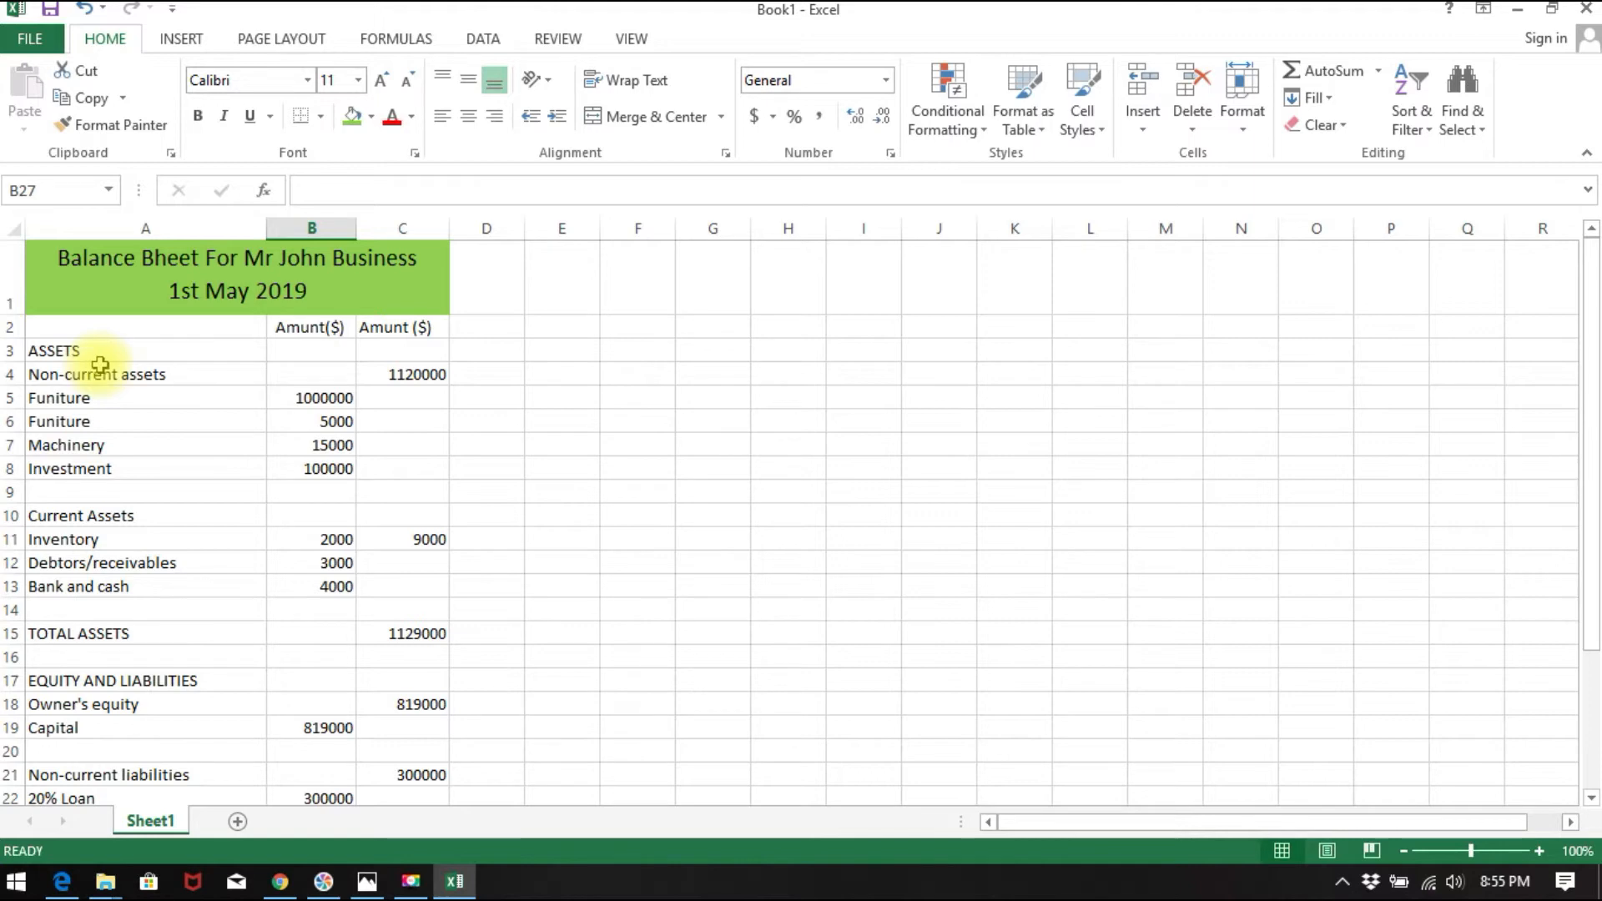
pyautogui.click(151, 373)
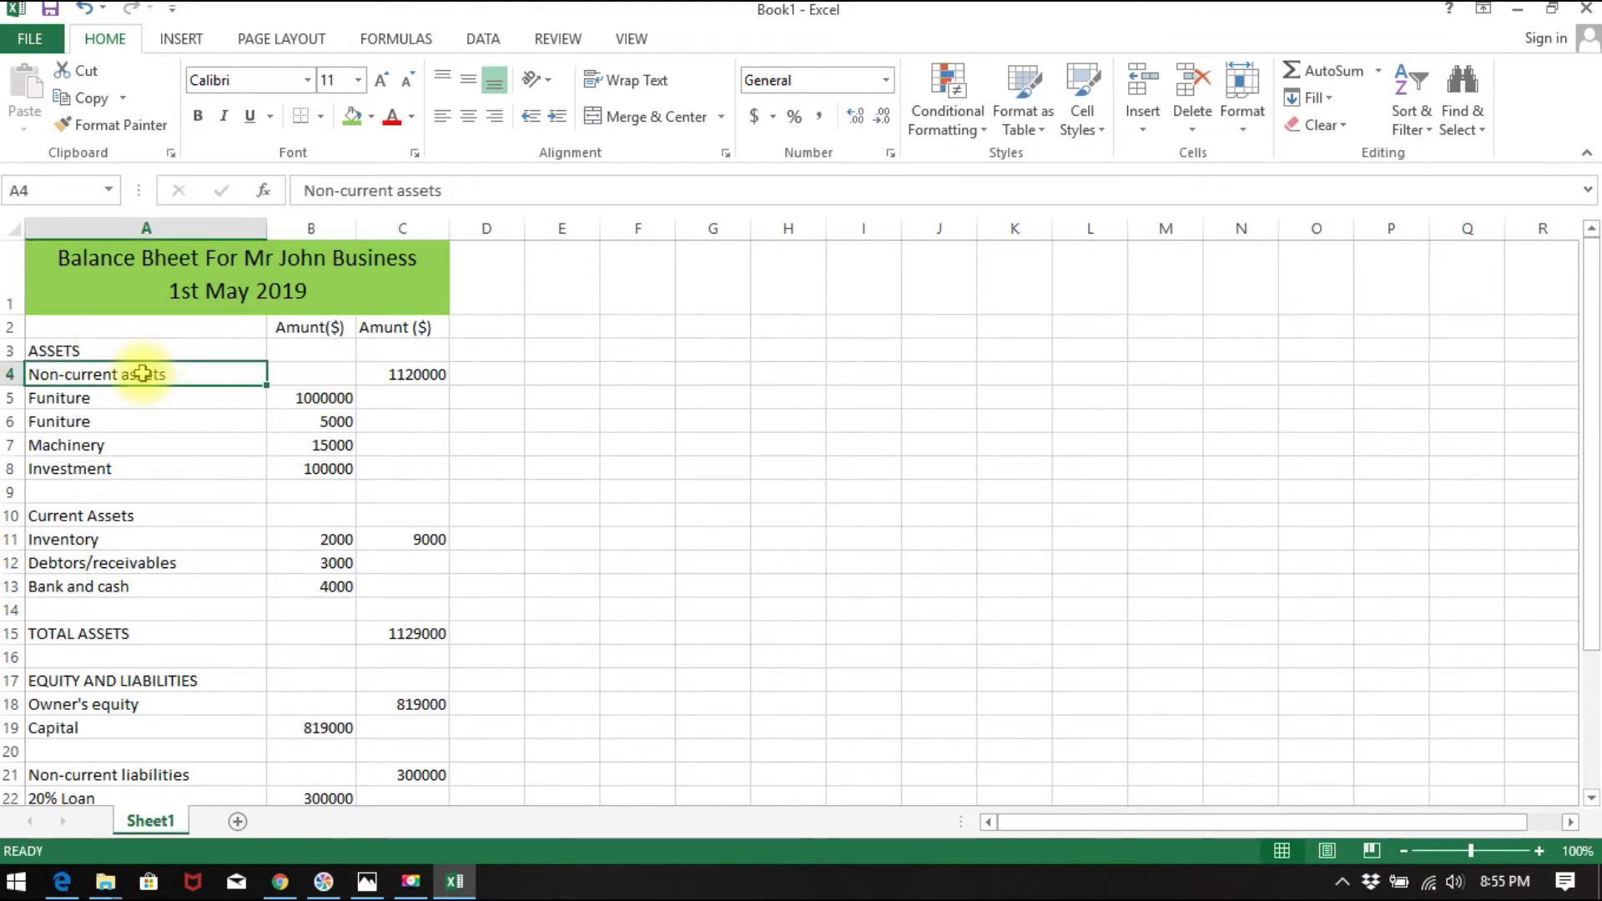
pyautogui.click(262, 122)
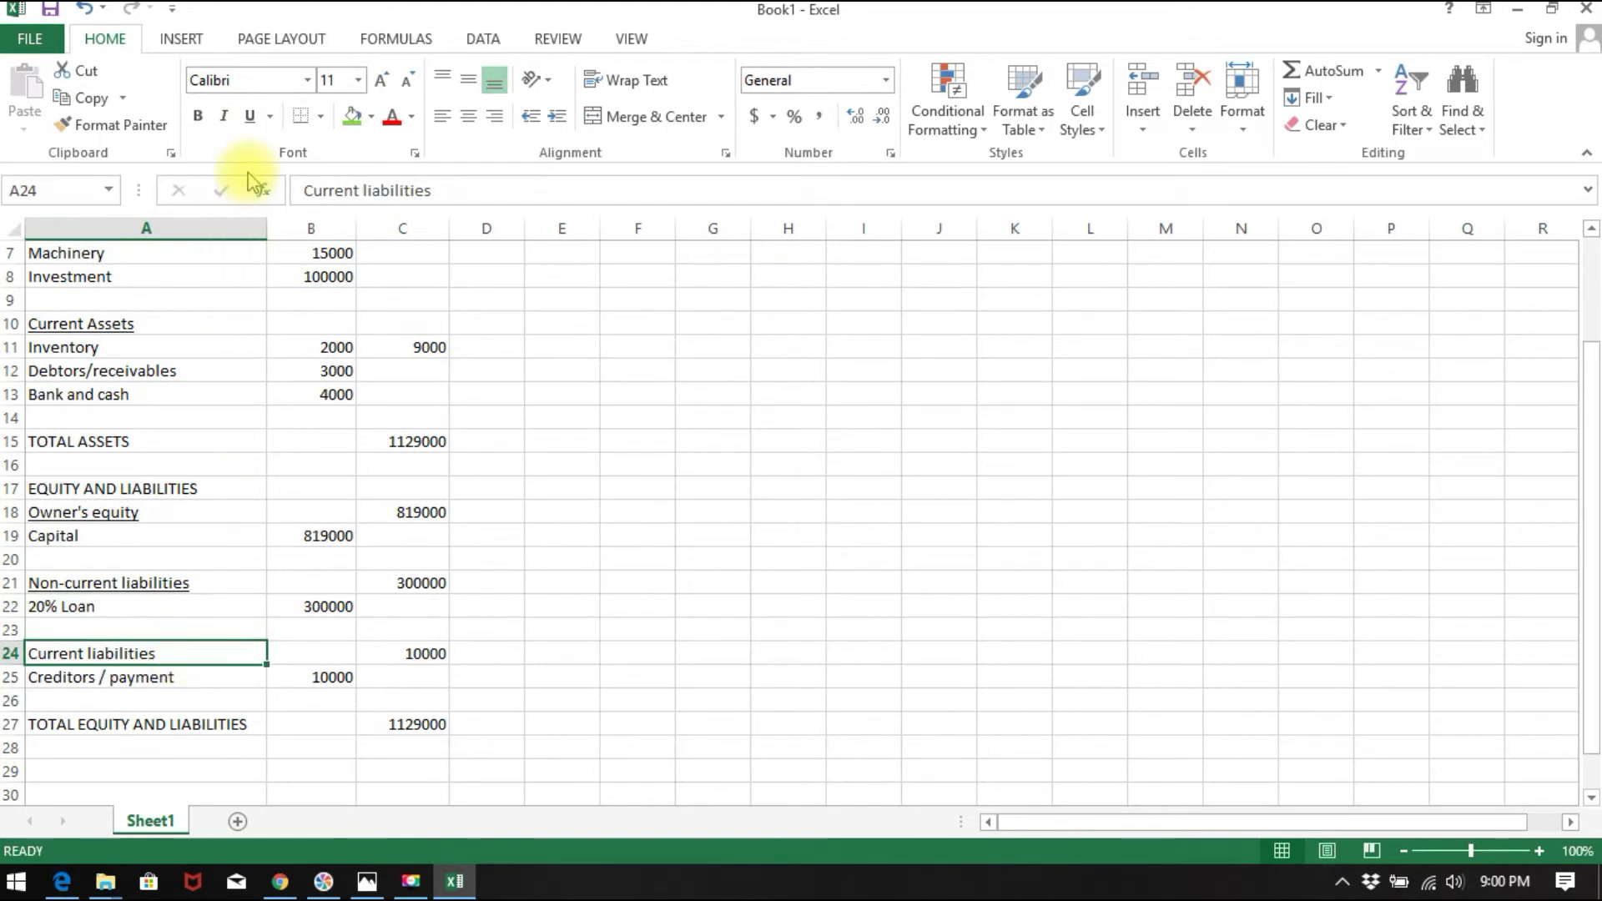
pyautogui.click(252, 117)
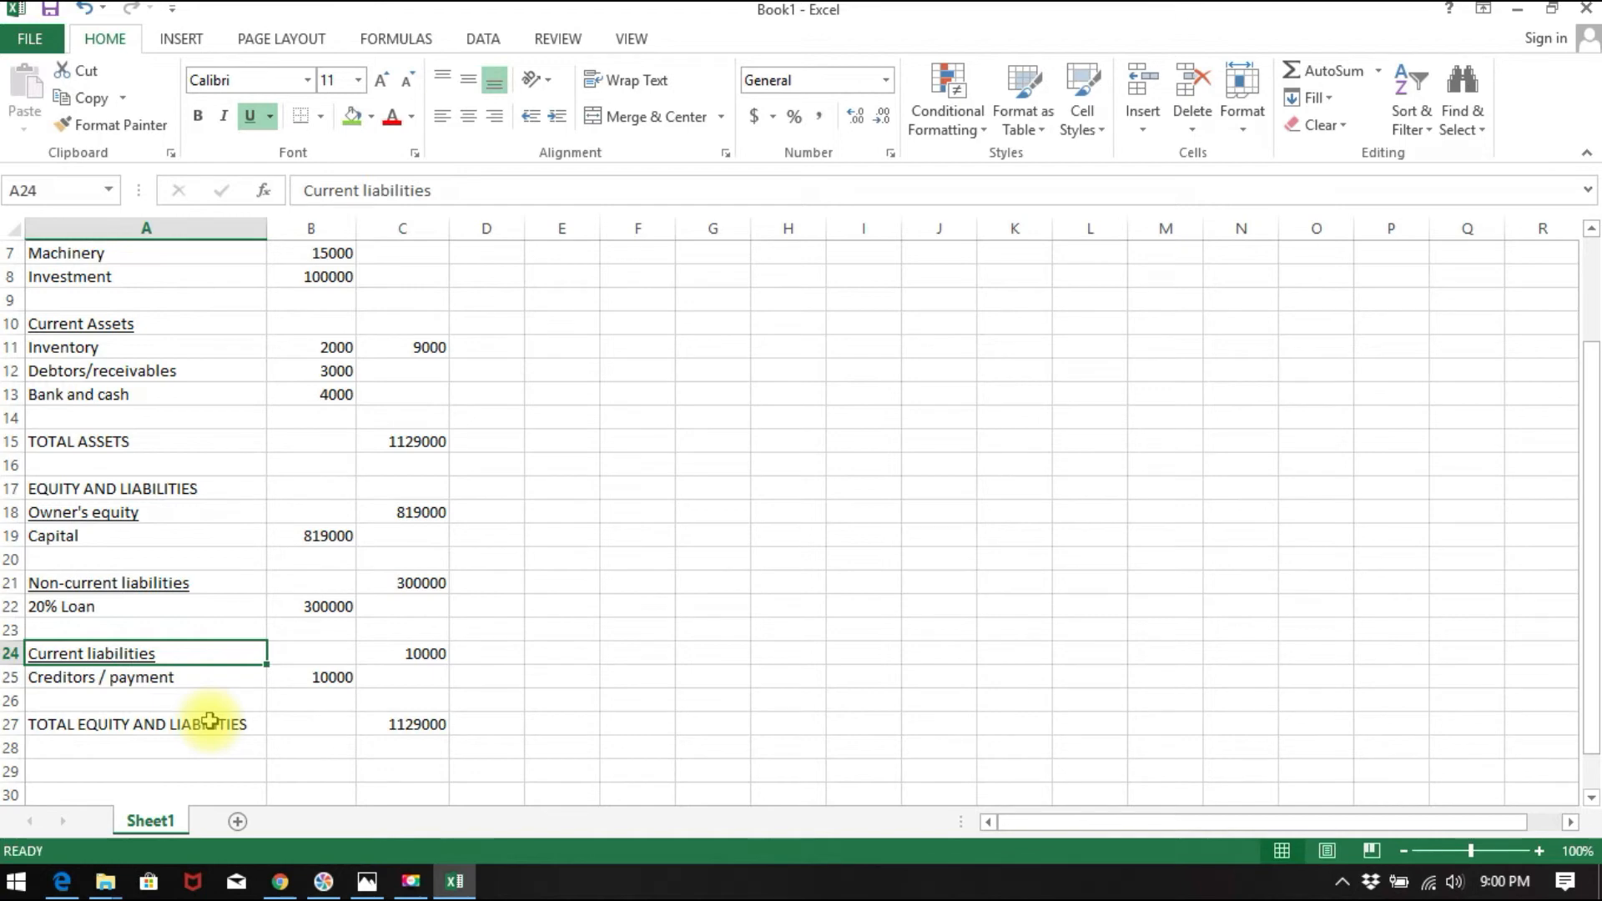
# - Apply a thick box border to cell C27, the total of equity and liabilities
pyautogui.click(211, 721)
pyautogui.click(217, 701)
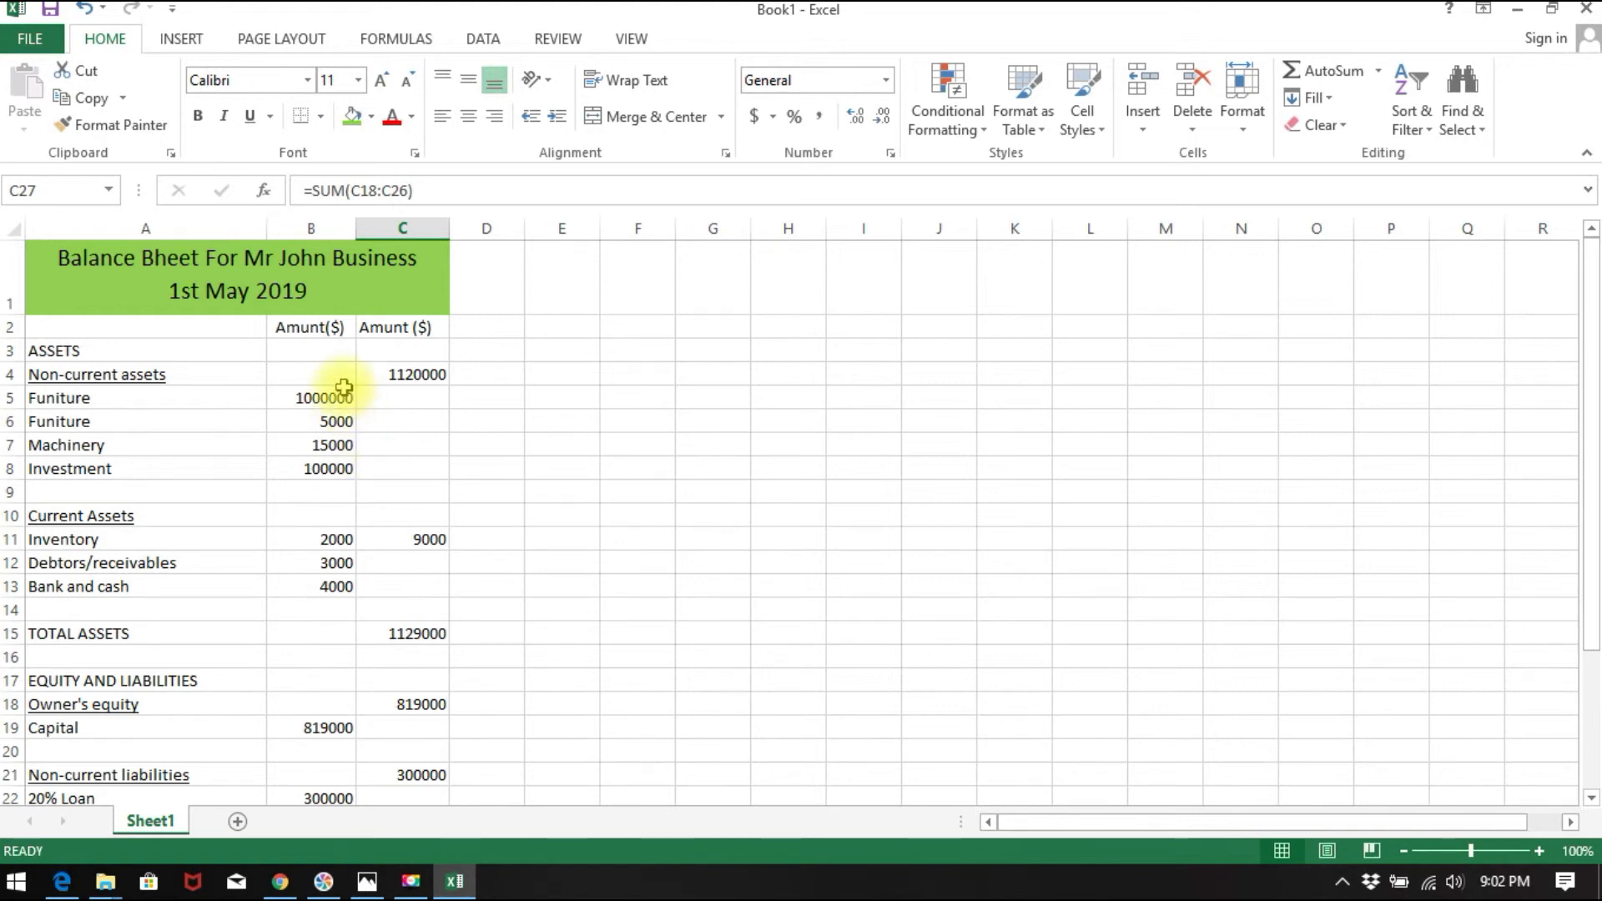
pyautogui.click(321, 117)
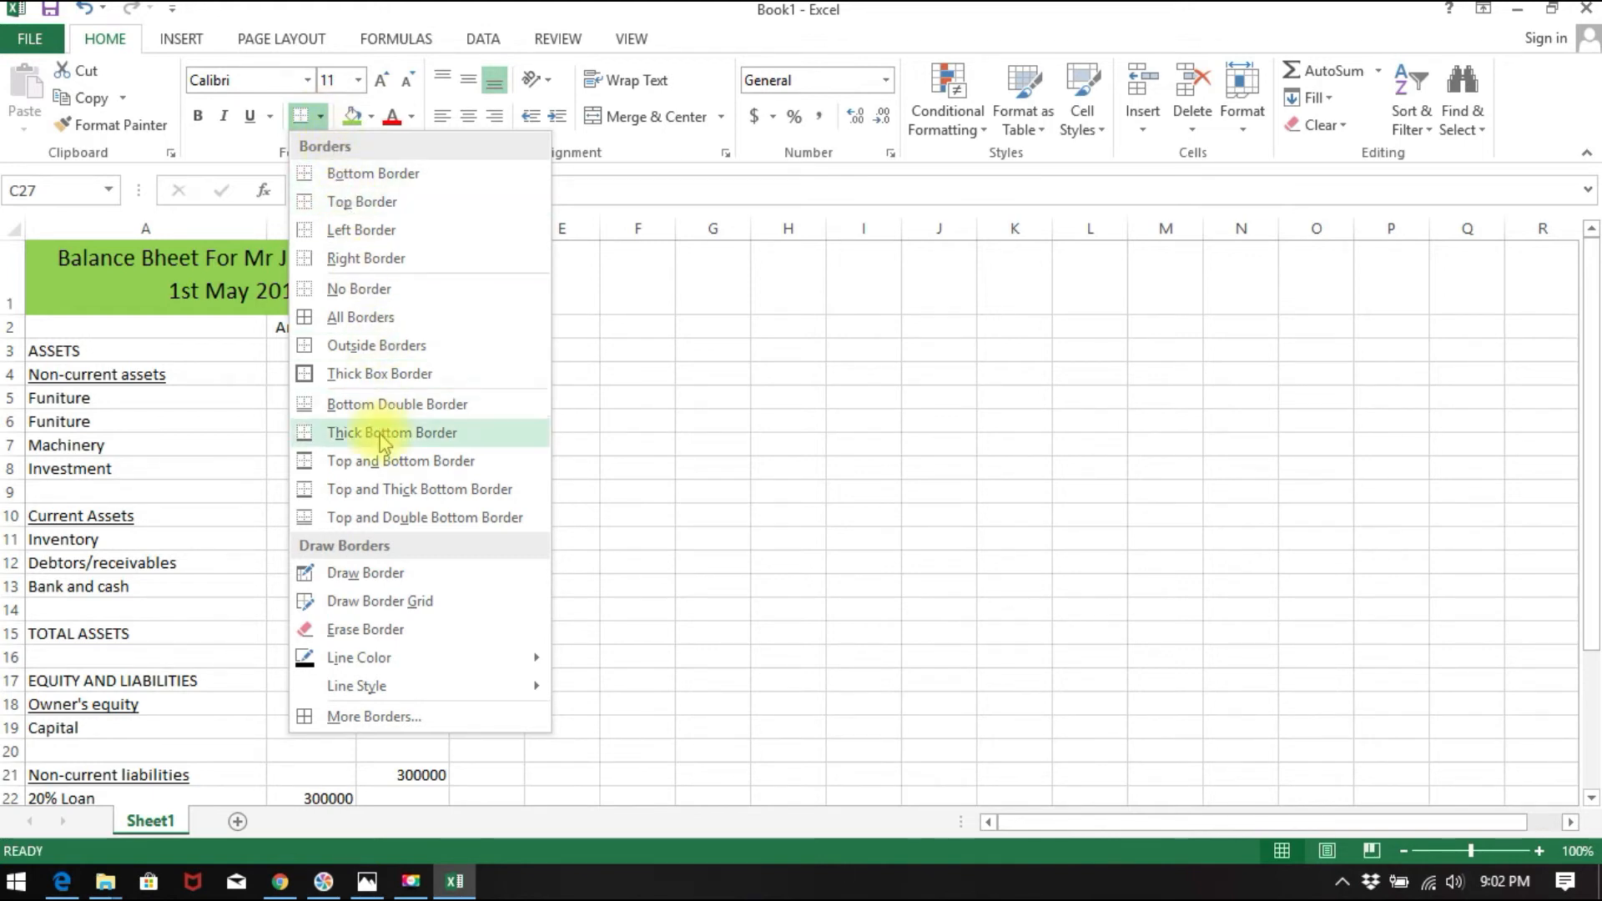
pyautogui.click(401, 381)
pyautogui.scroll(5, 281, 412)
pyautogui.scroll(-3, 280, 412)
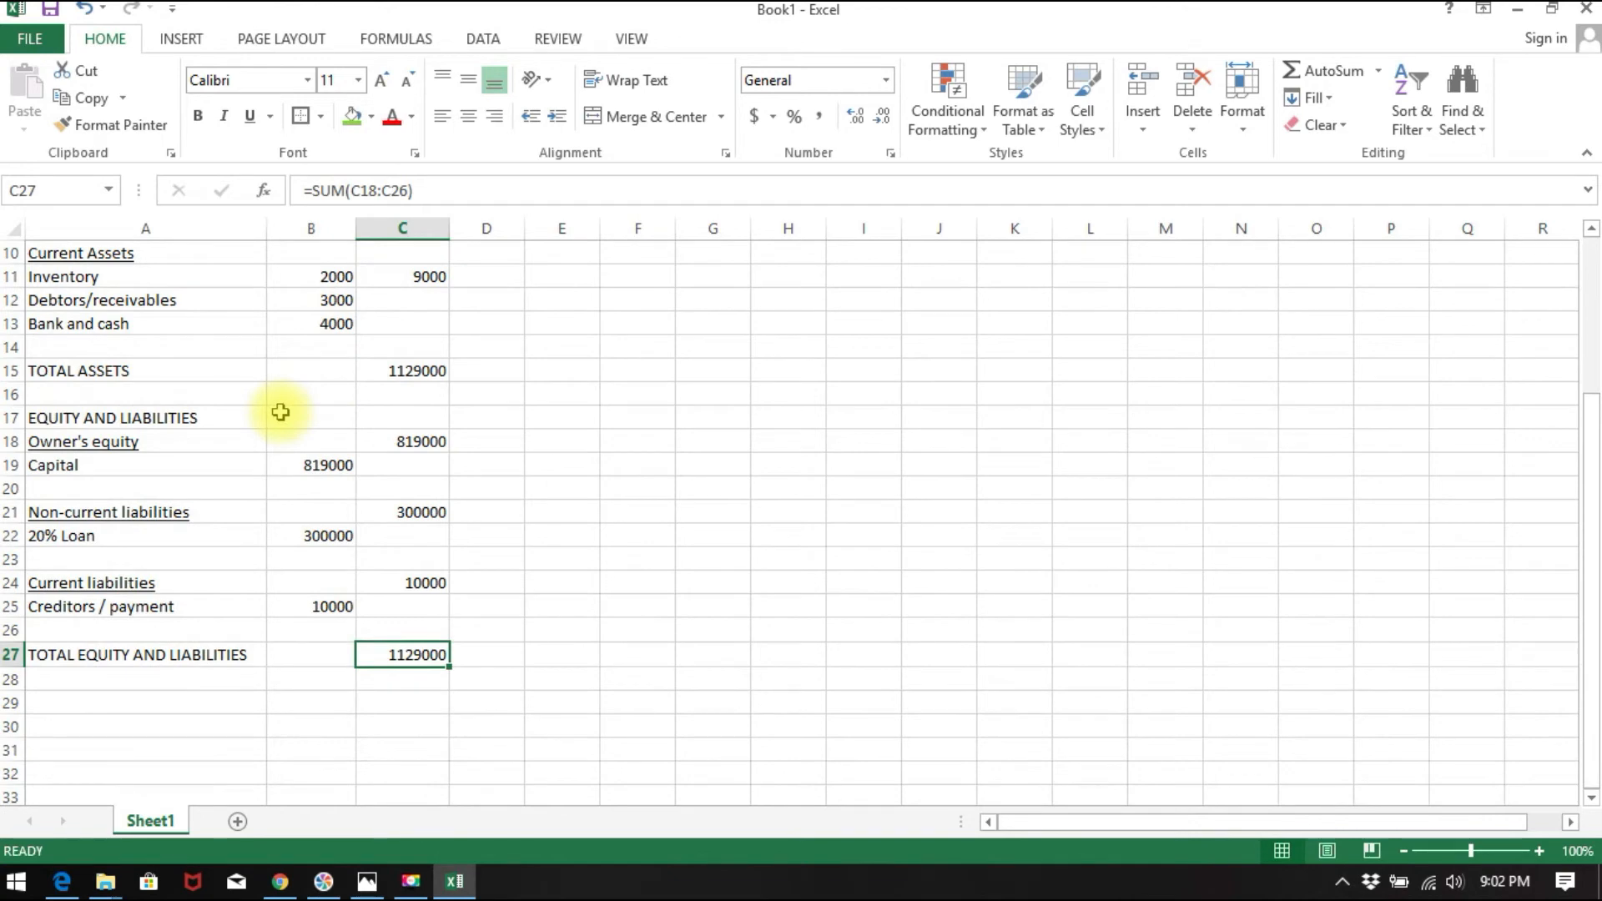
# - Apply a thick box border to the merged title cell A1 and to the amount column range C2:C27
pyautogui.scroll(3, 281, 412)
pyautogui.click(42, 264)
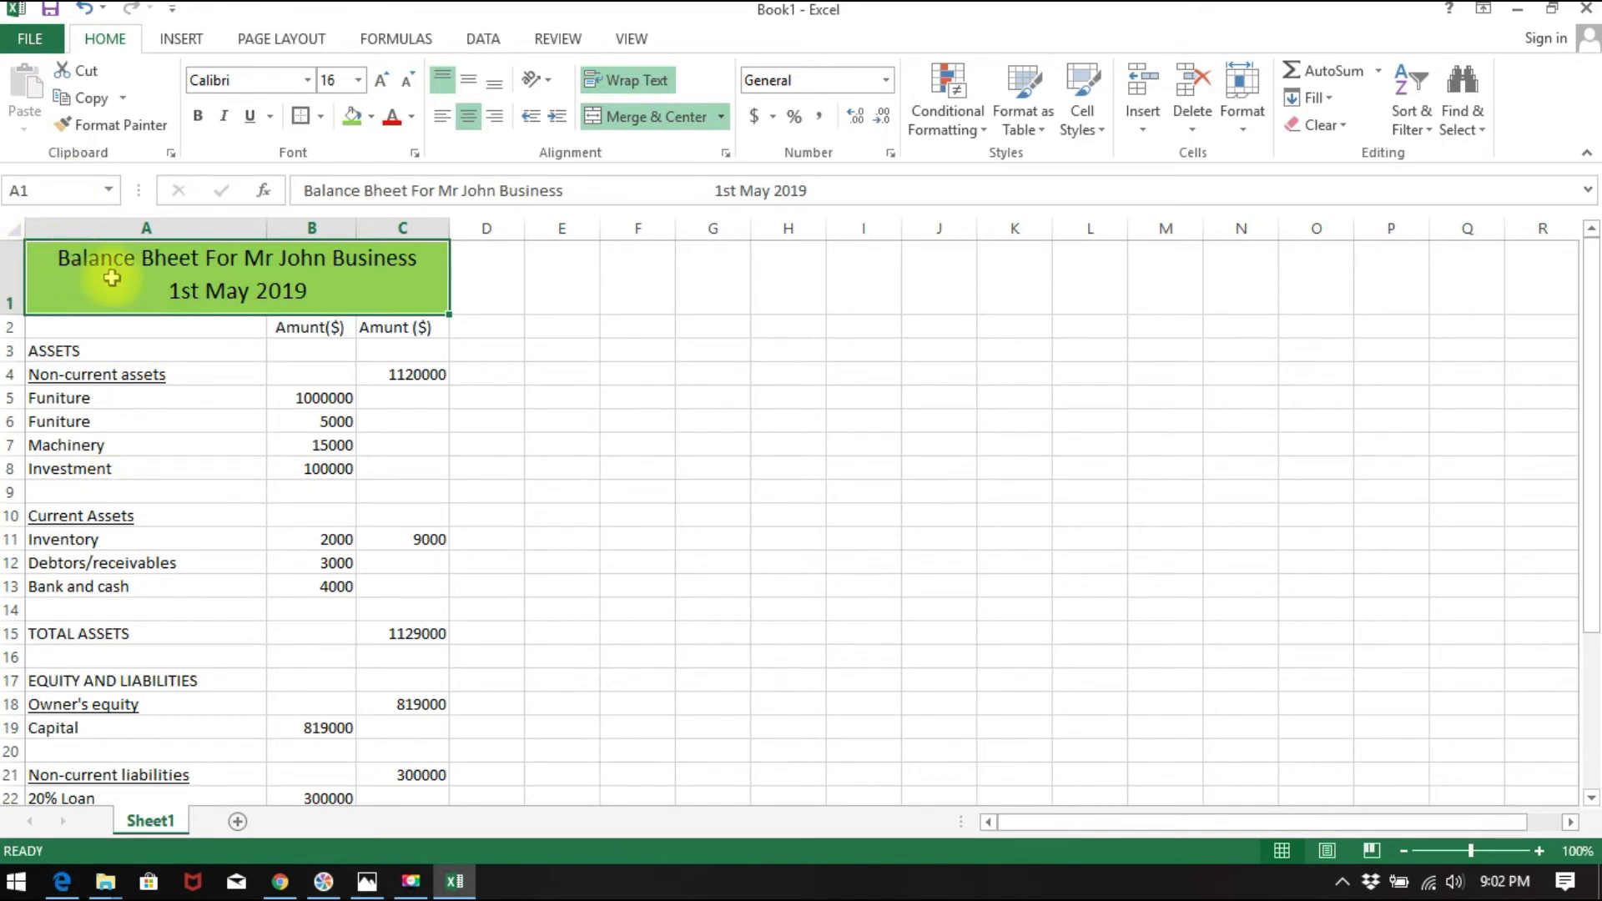
pyautogui.click(390, 326)
pyautogui.moveTo(390, 326); pyautogui.dragTo(408, 636)
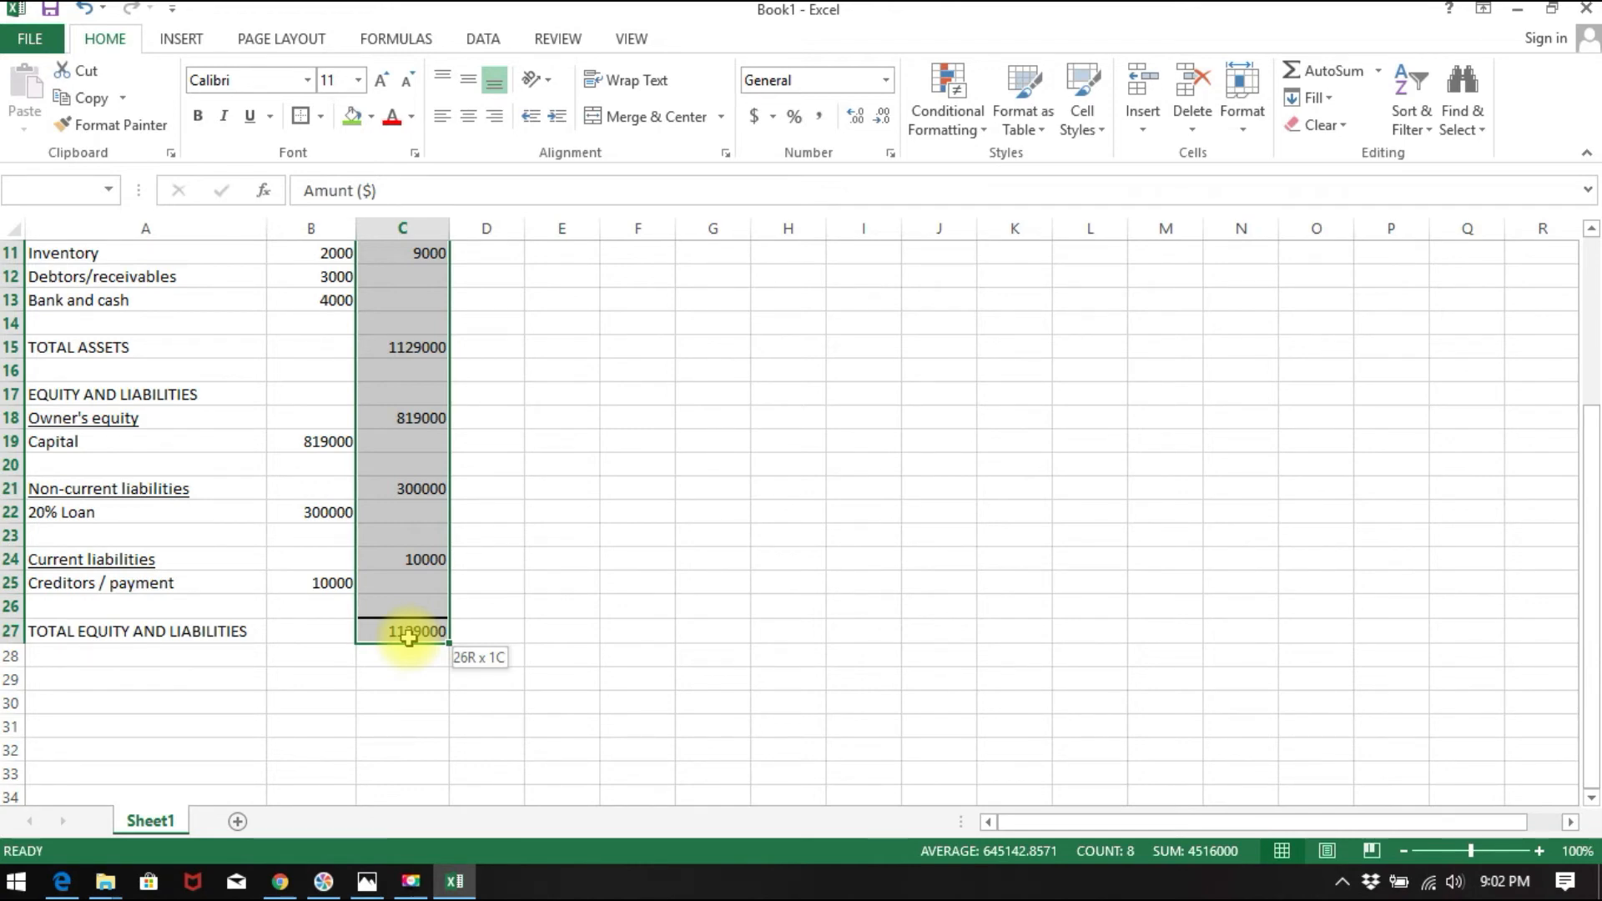
pyautogui.moveTo(408, 635); pyautogui.dragTo(410, 634)
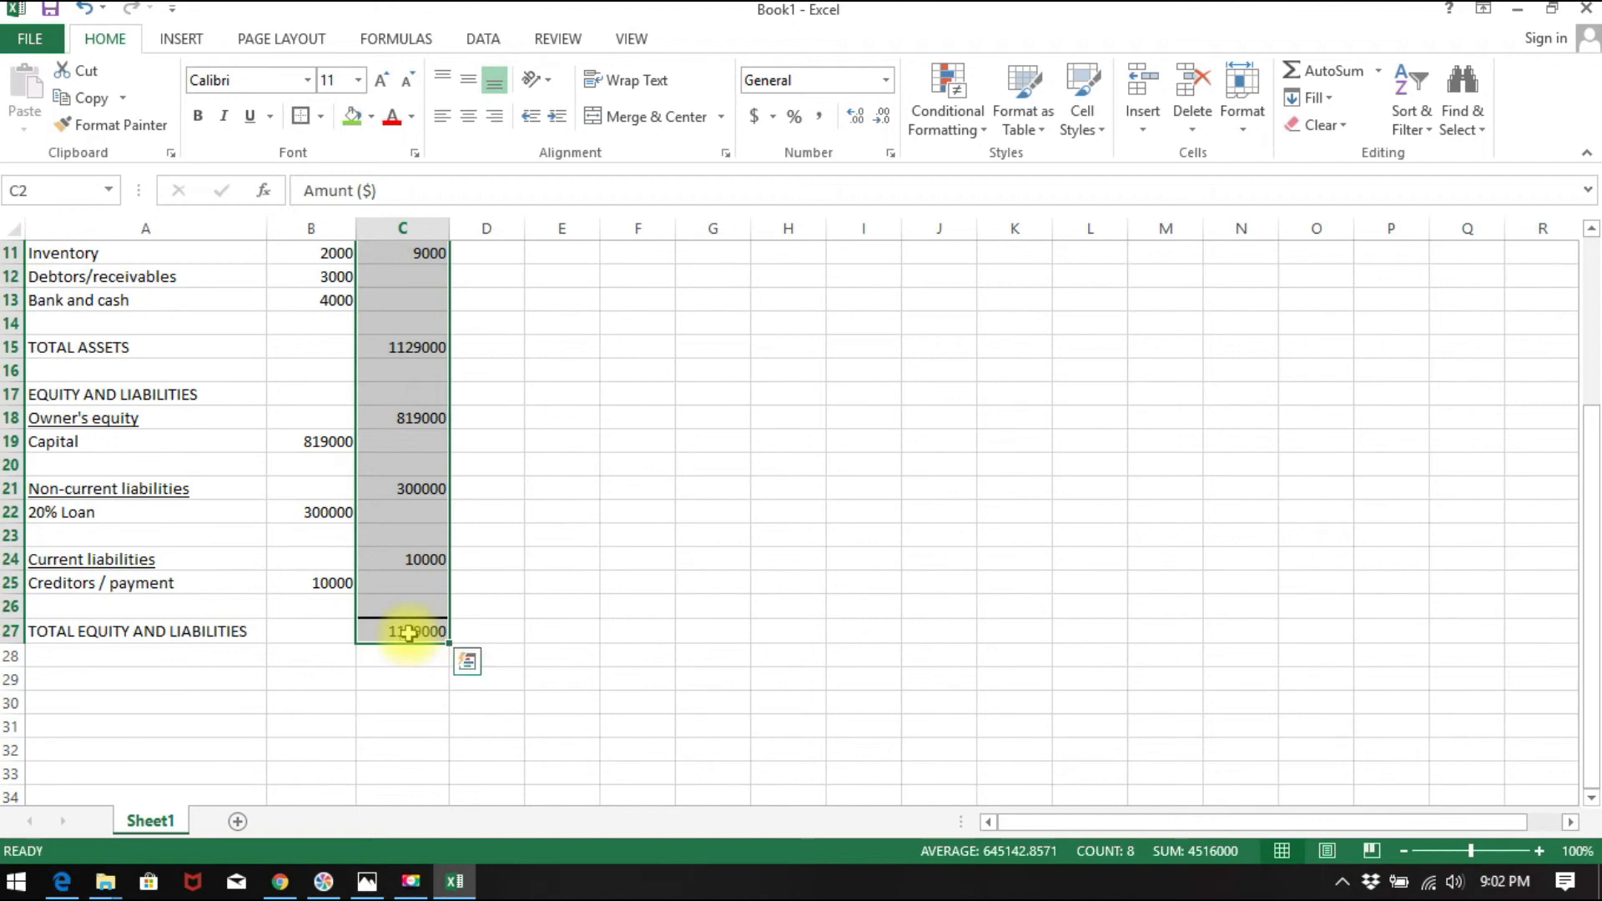
pyautogui.click(306, 122)
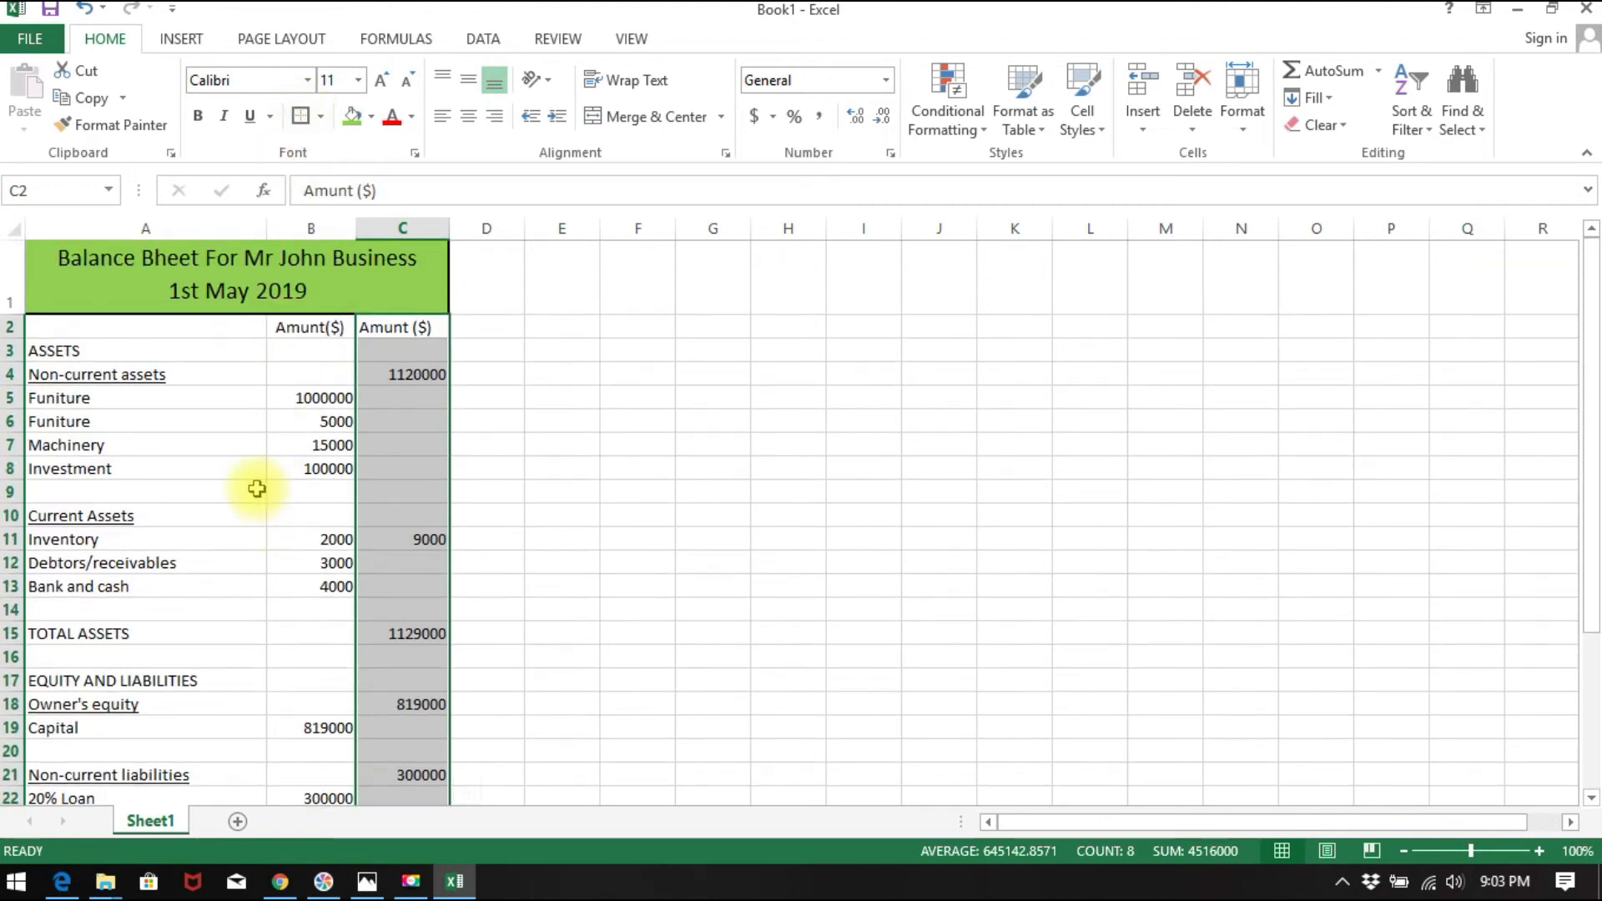
# - Apply a thick box border around the description column range A2:A27
pyautogui.click(138, 323)
pyautogui.moveTo(138, 324); pyautogui.dragTo(182, 627)
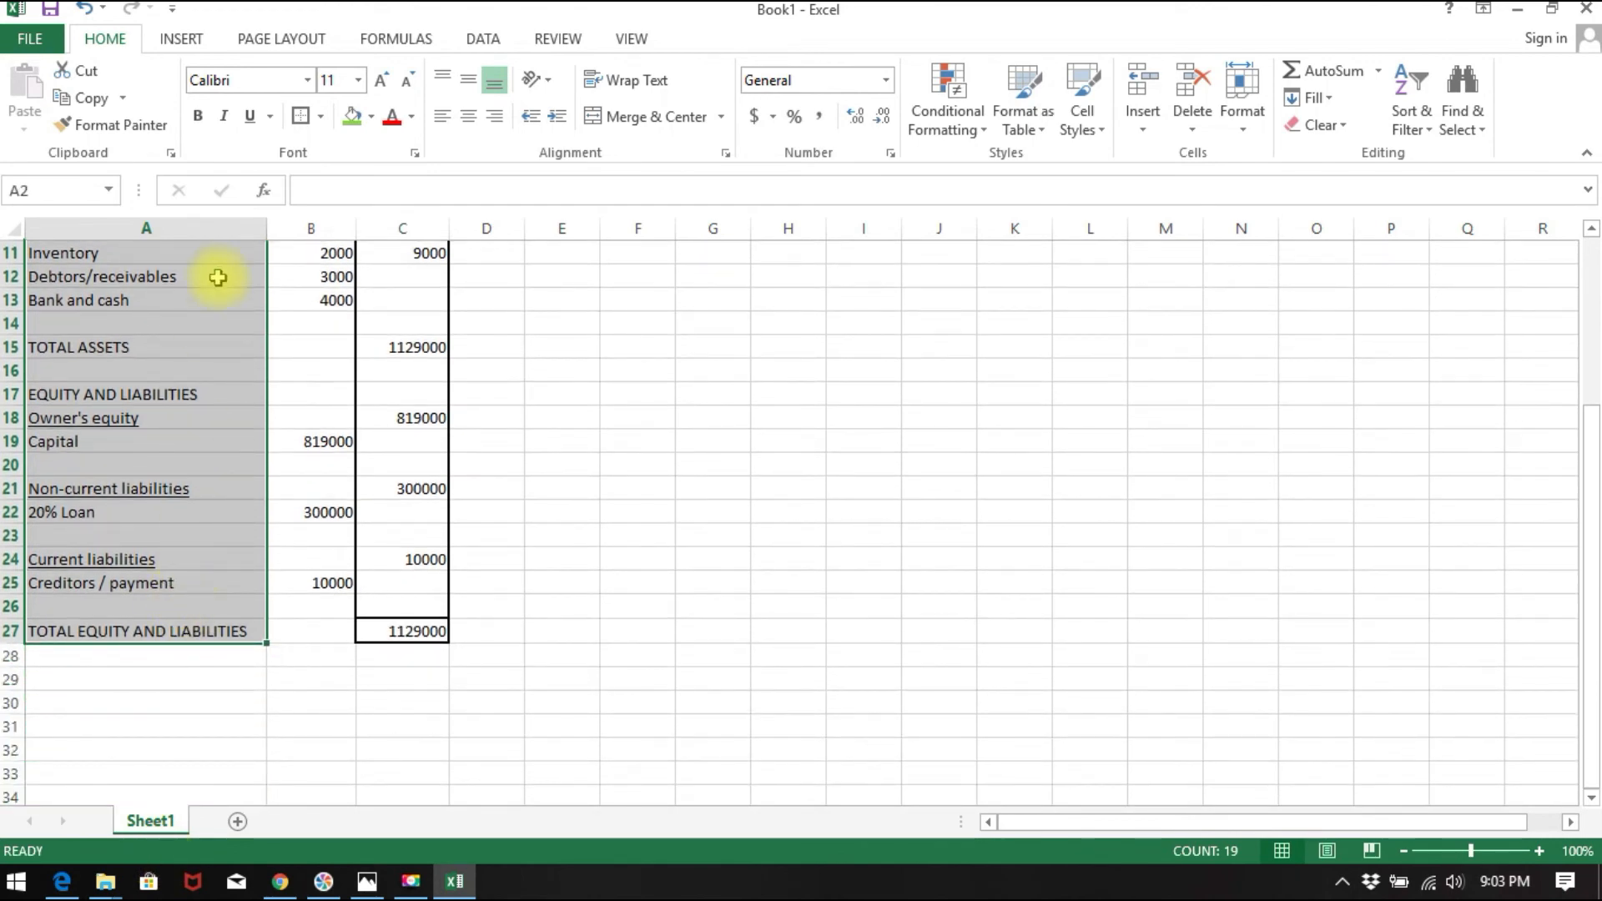
pyautogui.click(302, 116)
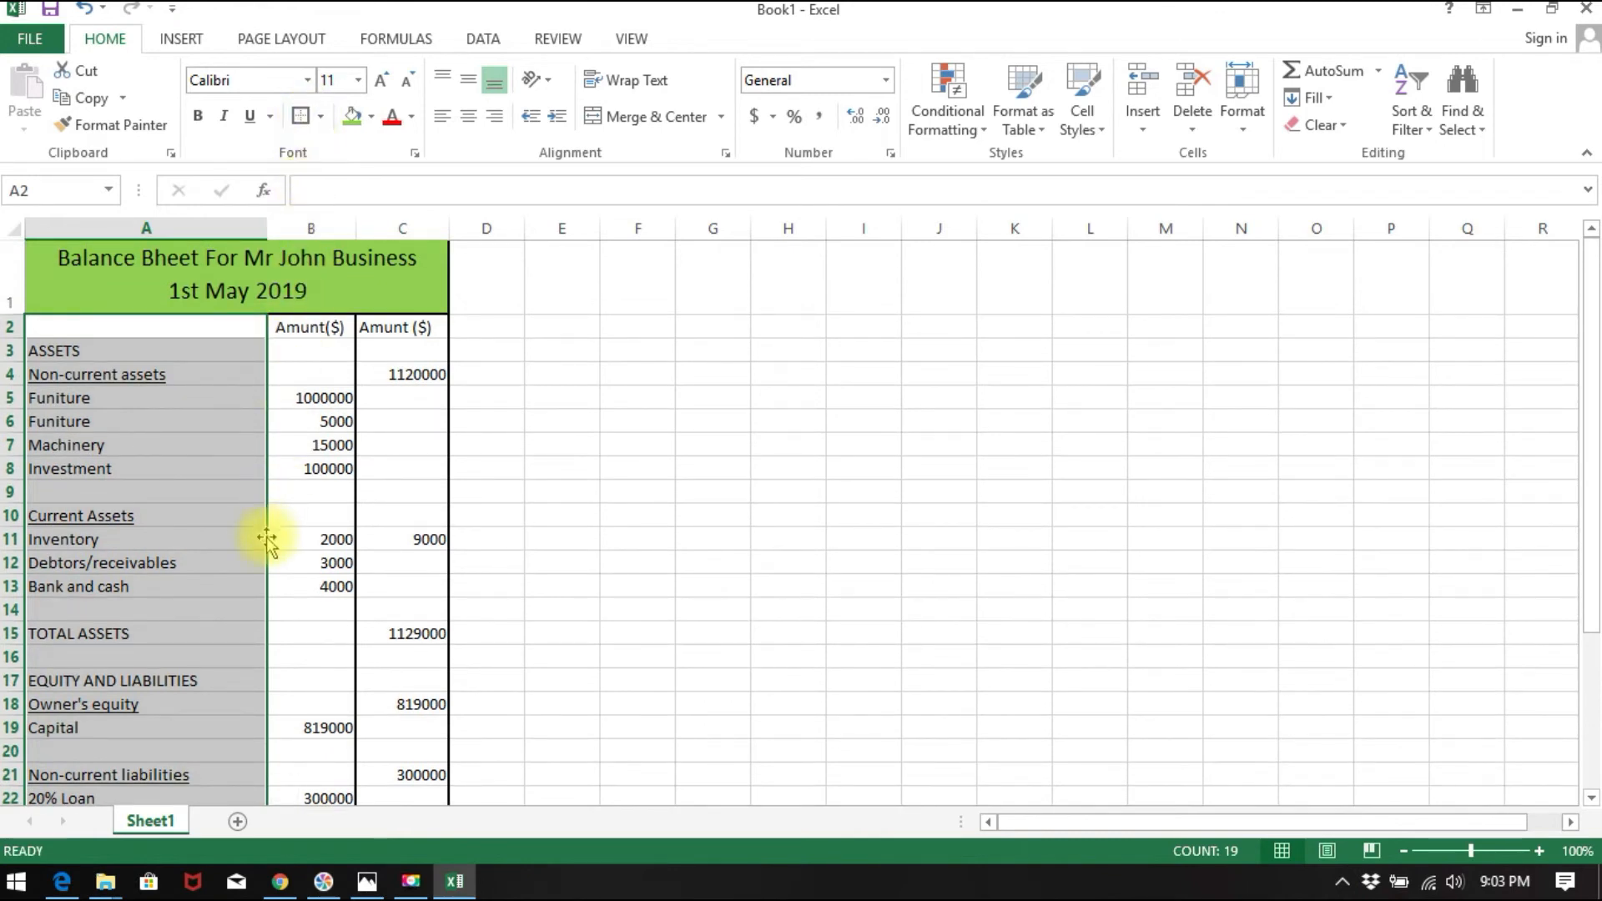
pyautogui.scroll(-2, 420, 579)
pyautogui.click(584, 579)
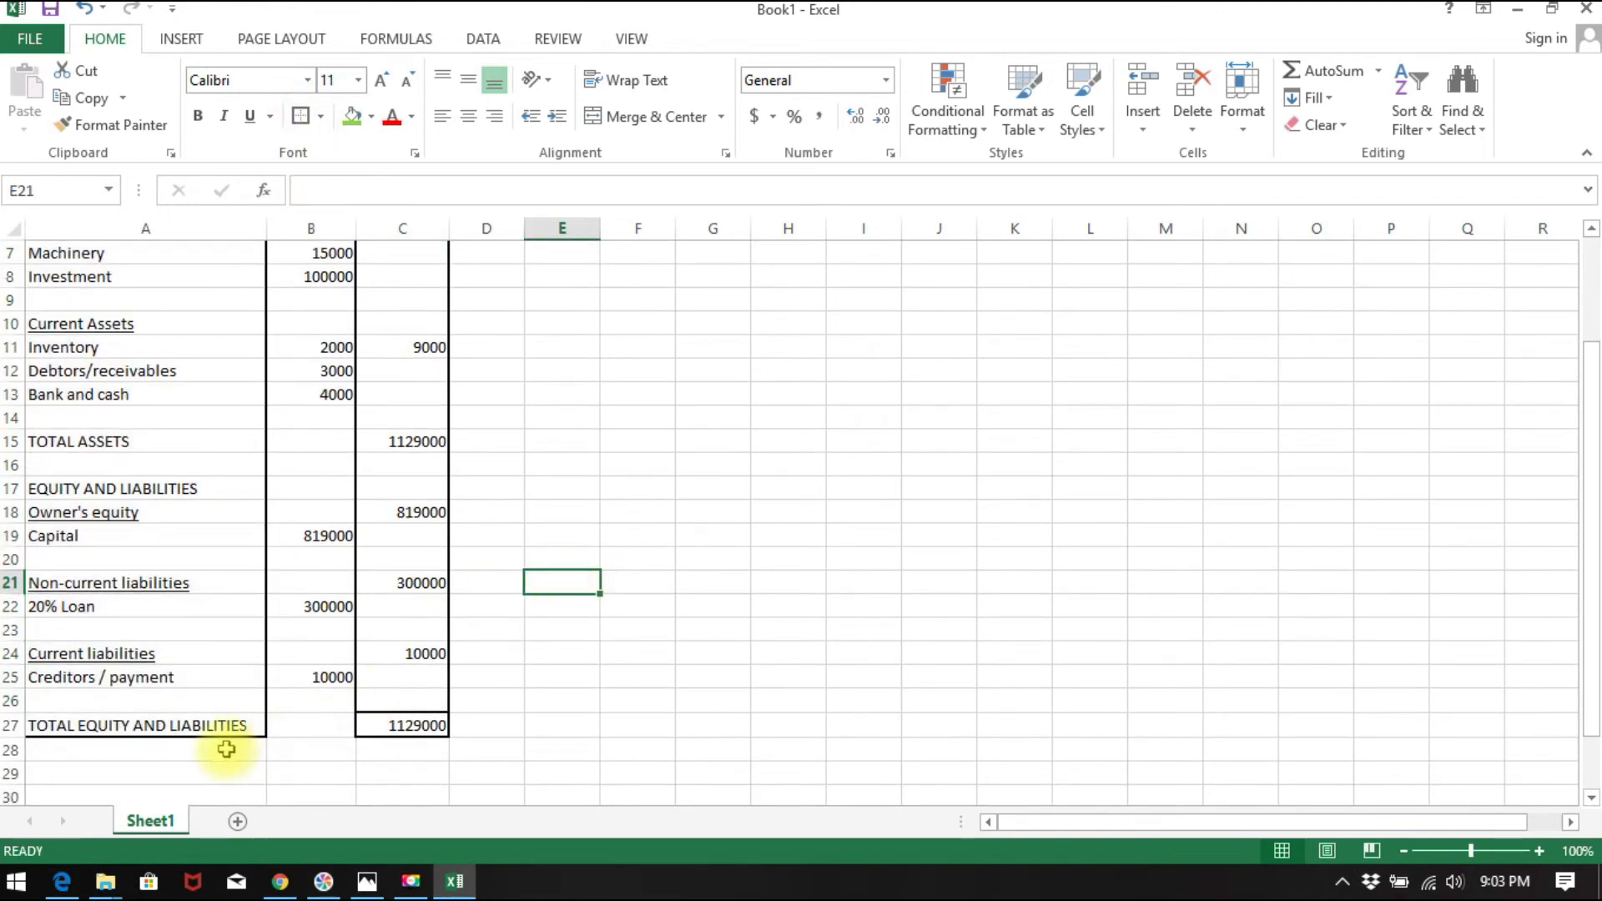
# - Apply a thick box border around the total equity and liabilities row, A27:C27
pyautogui.click(166, 721)
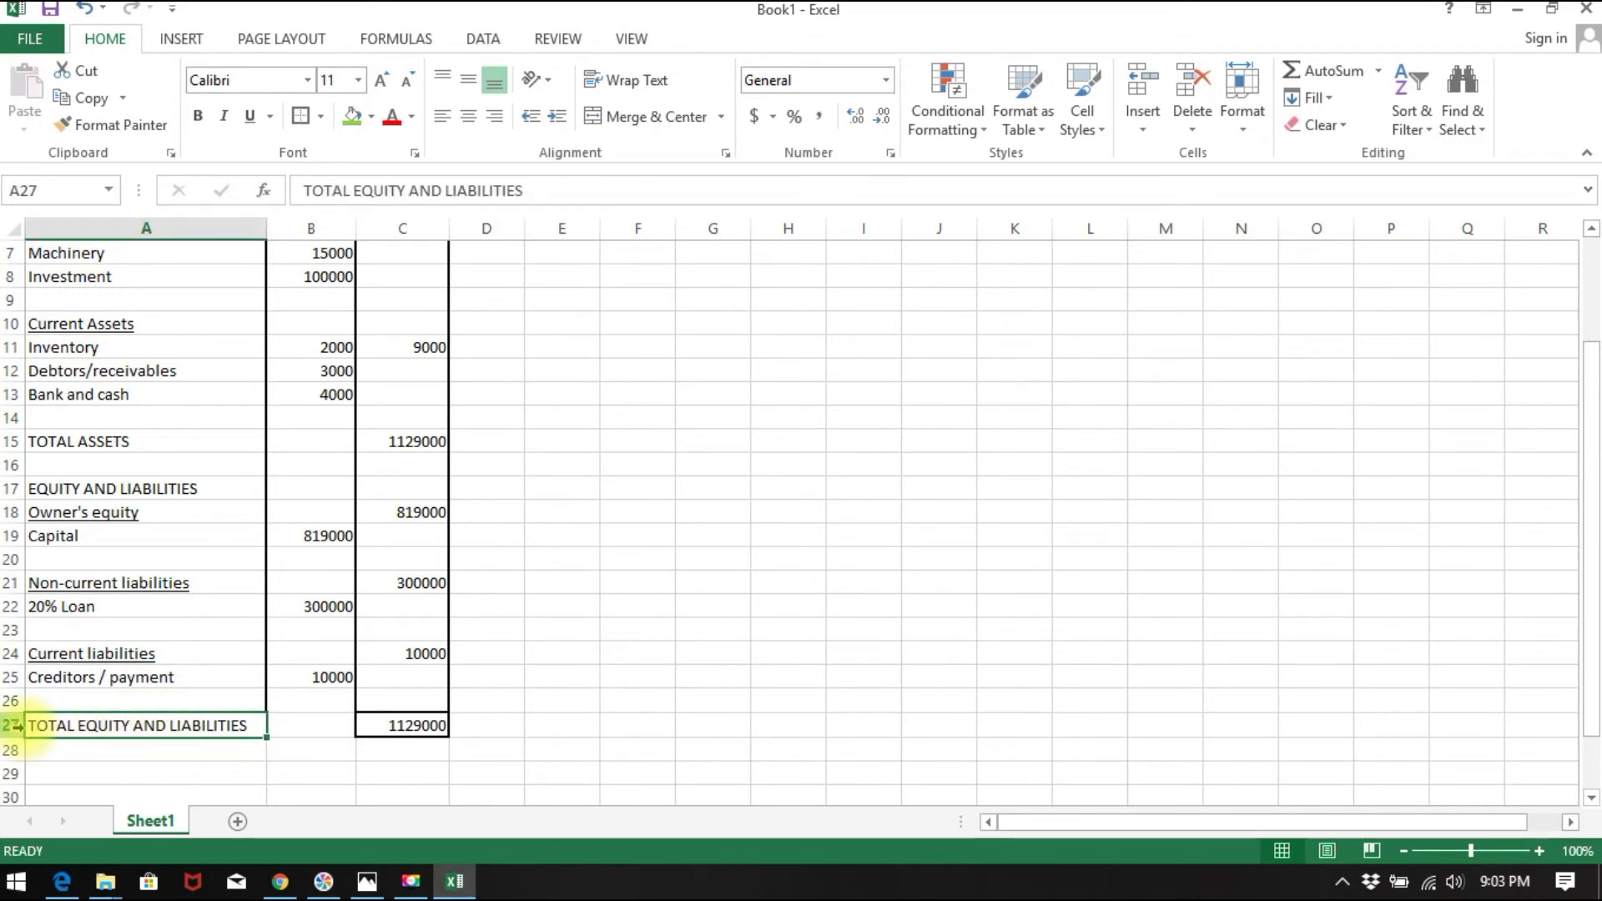
pyautogui.moveTo(36, 724); pyautogui.dragTo(393, 726)
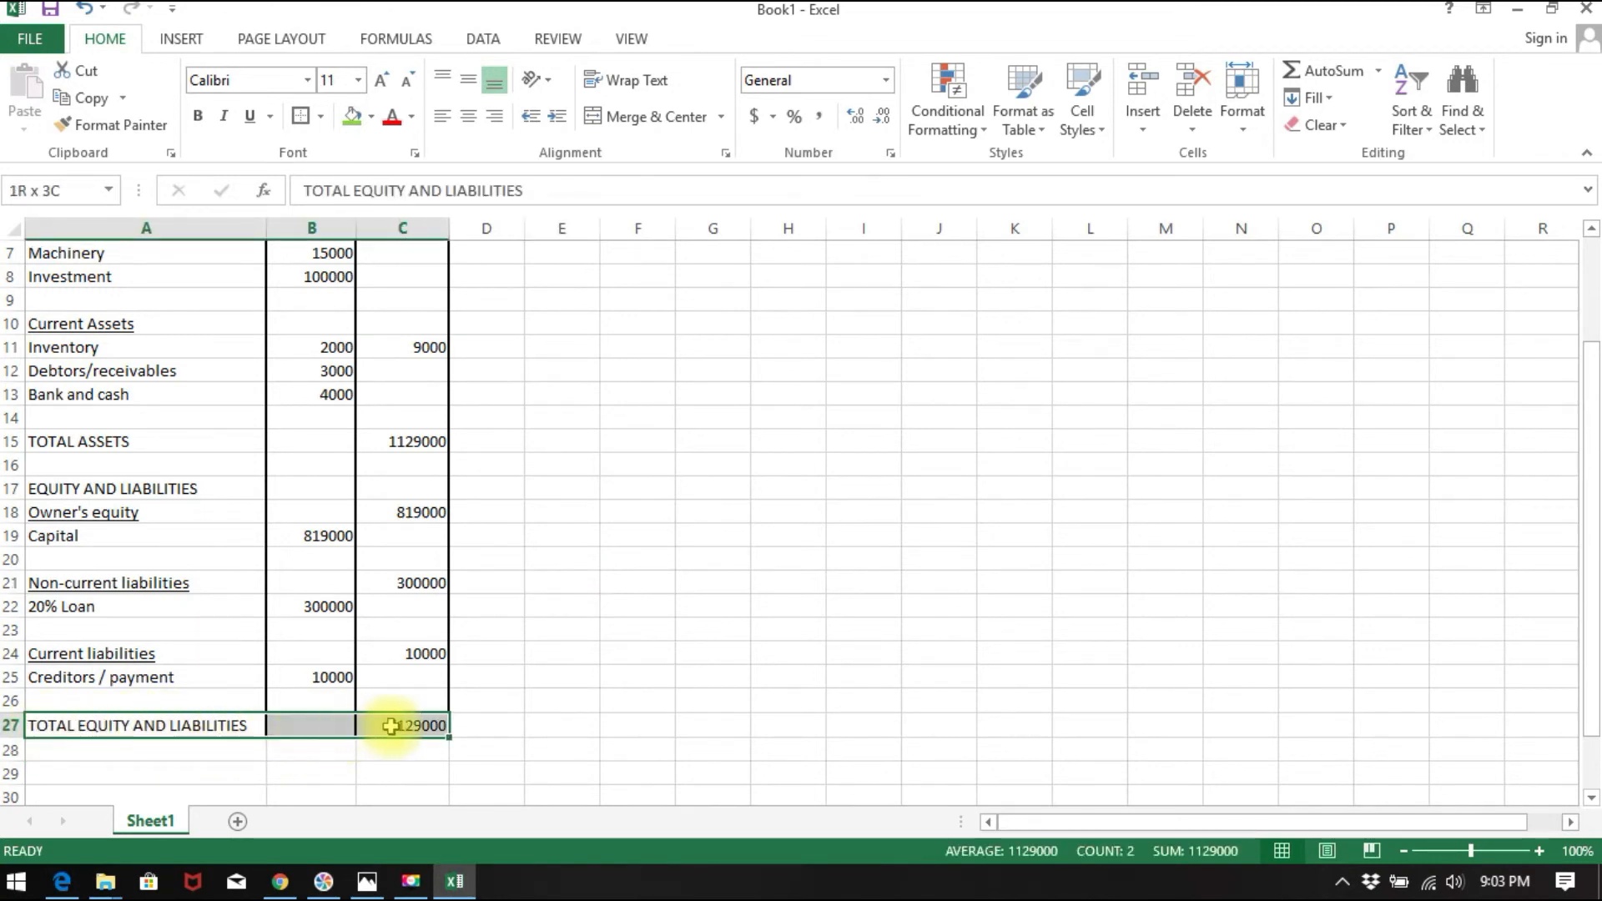
pyautogui.click(301, 121)
pyautogui.click(254, 510)
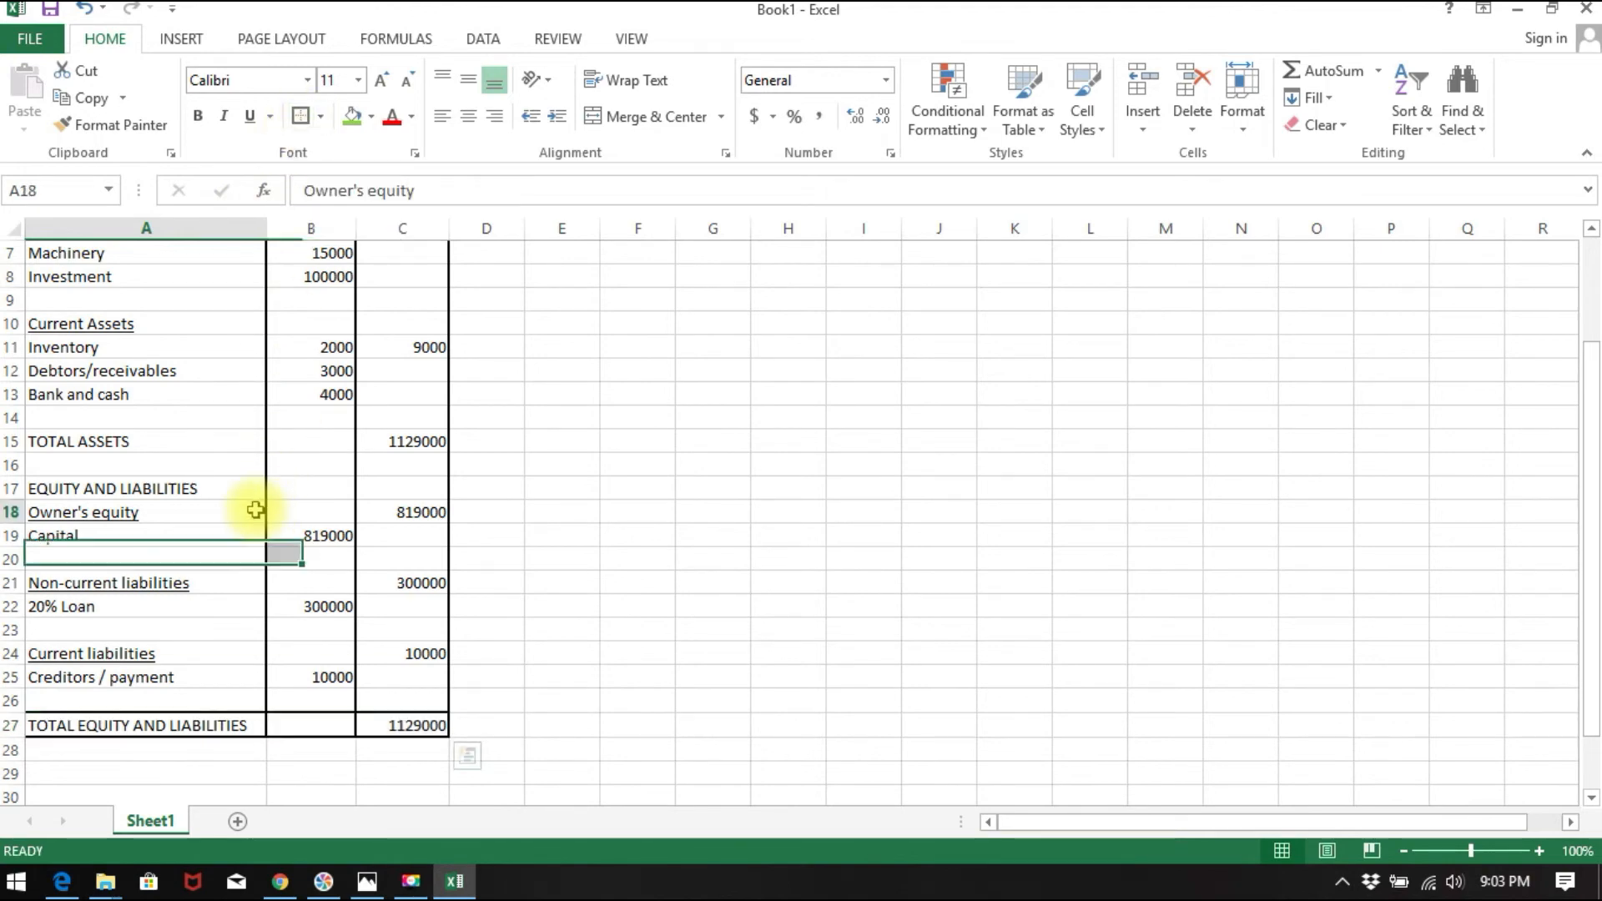
# - Apply a thick box border around the total assets row, A15:C15
pyautogui.click(101, 442)
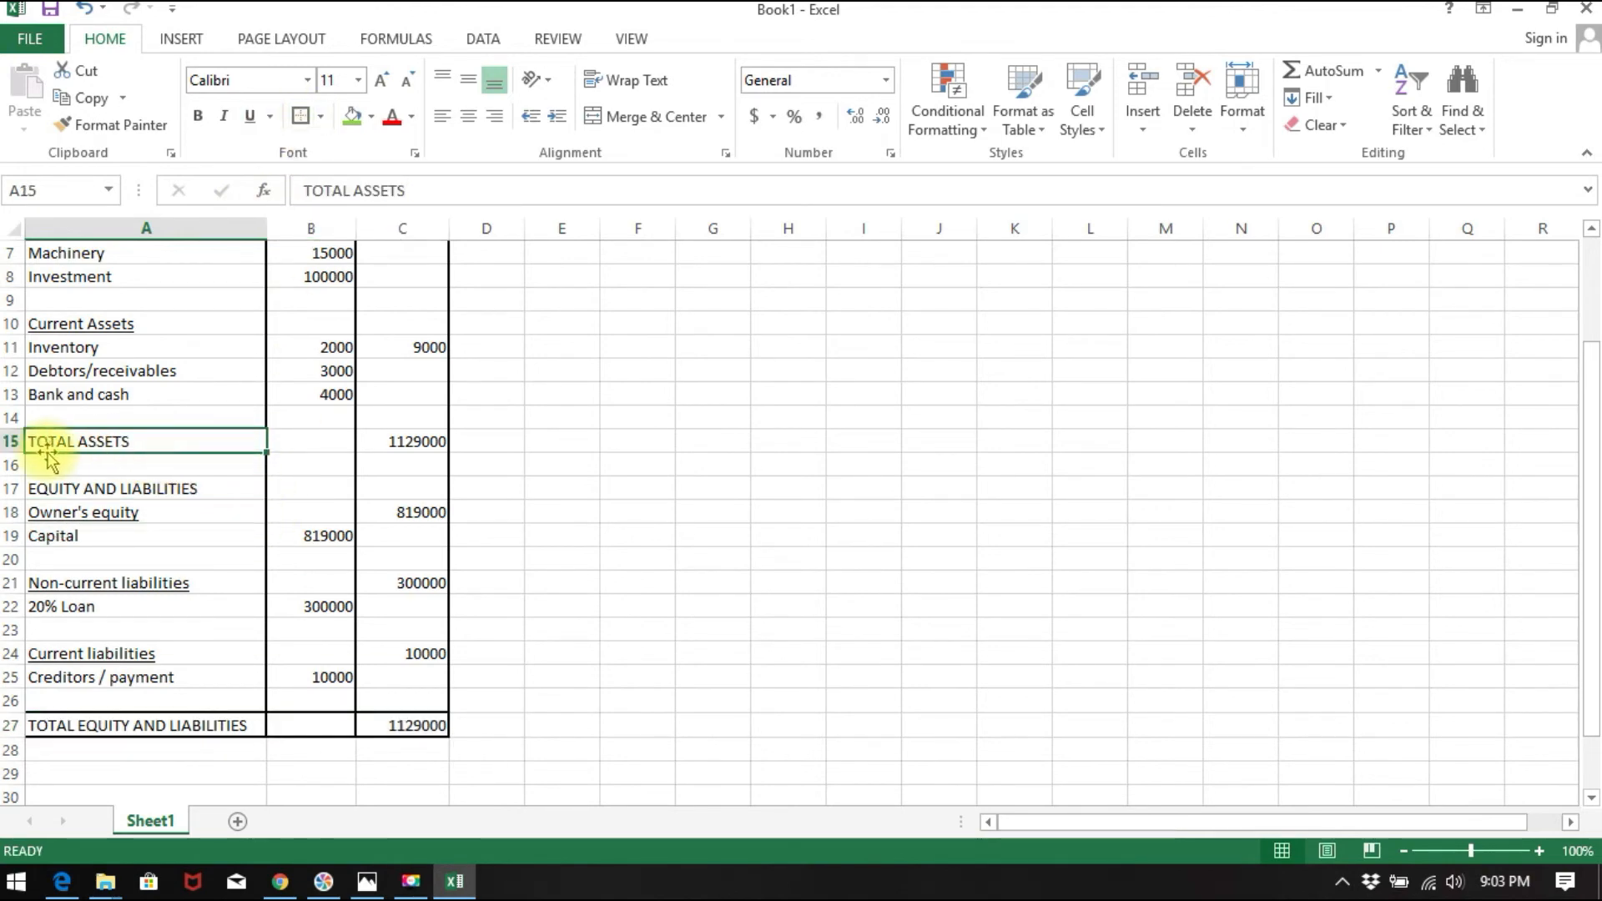
pyautogui.moveTo(41, 443); pyautogui.dragTo(417, 441)
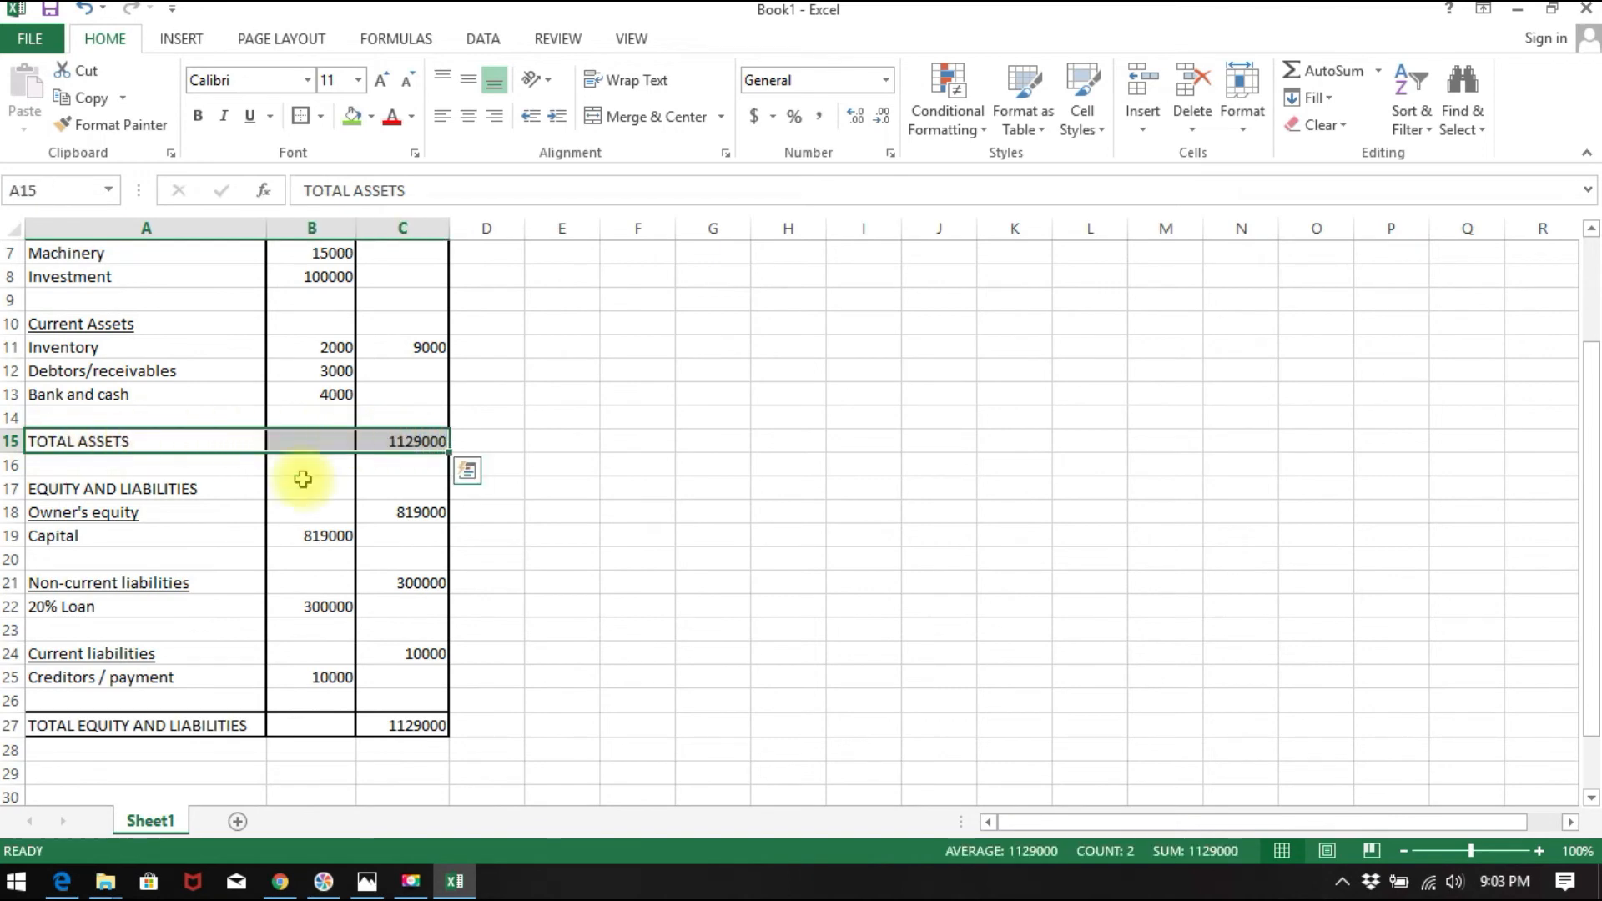
pyautogui.click(305, 121)
pyautogui.click(588, 534)
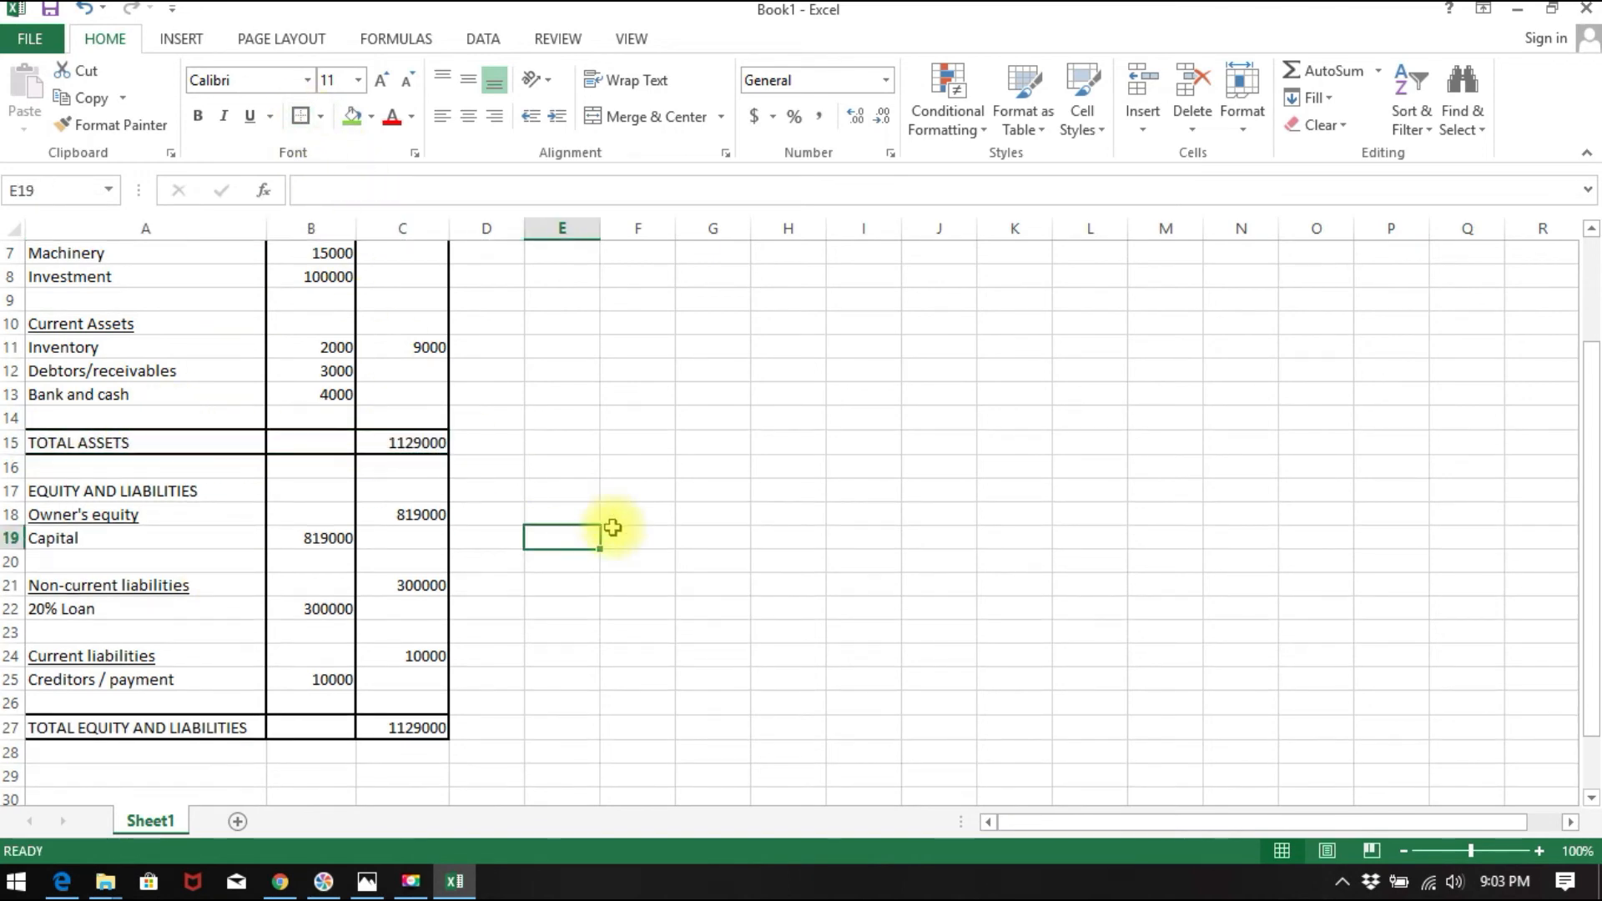
pyautogui.scroll(-1, 613, 527)
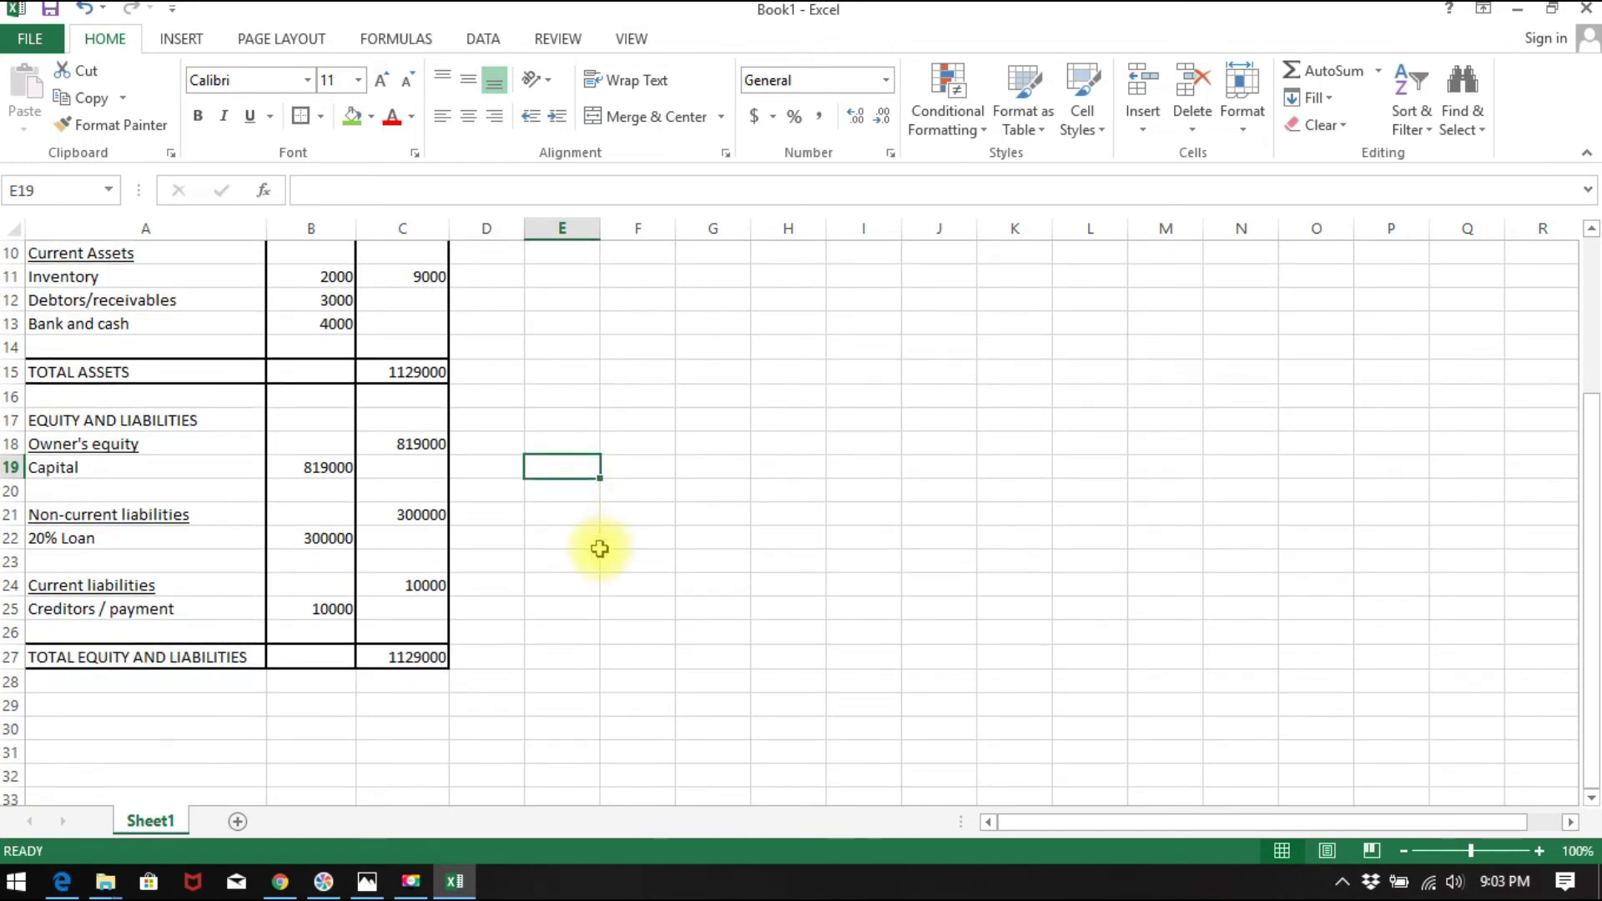
# - Make the TOTAL ASSETS label in A15 and the TOTAL EQUITY AND LIABILITIES label in A27 bold
pyautogui.scroll(2, 615, 534)
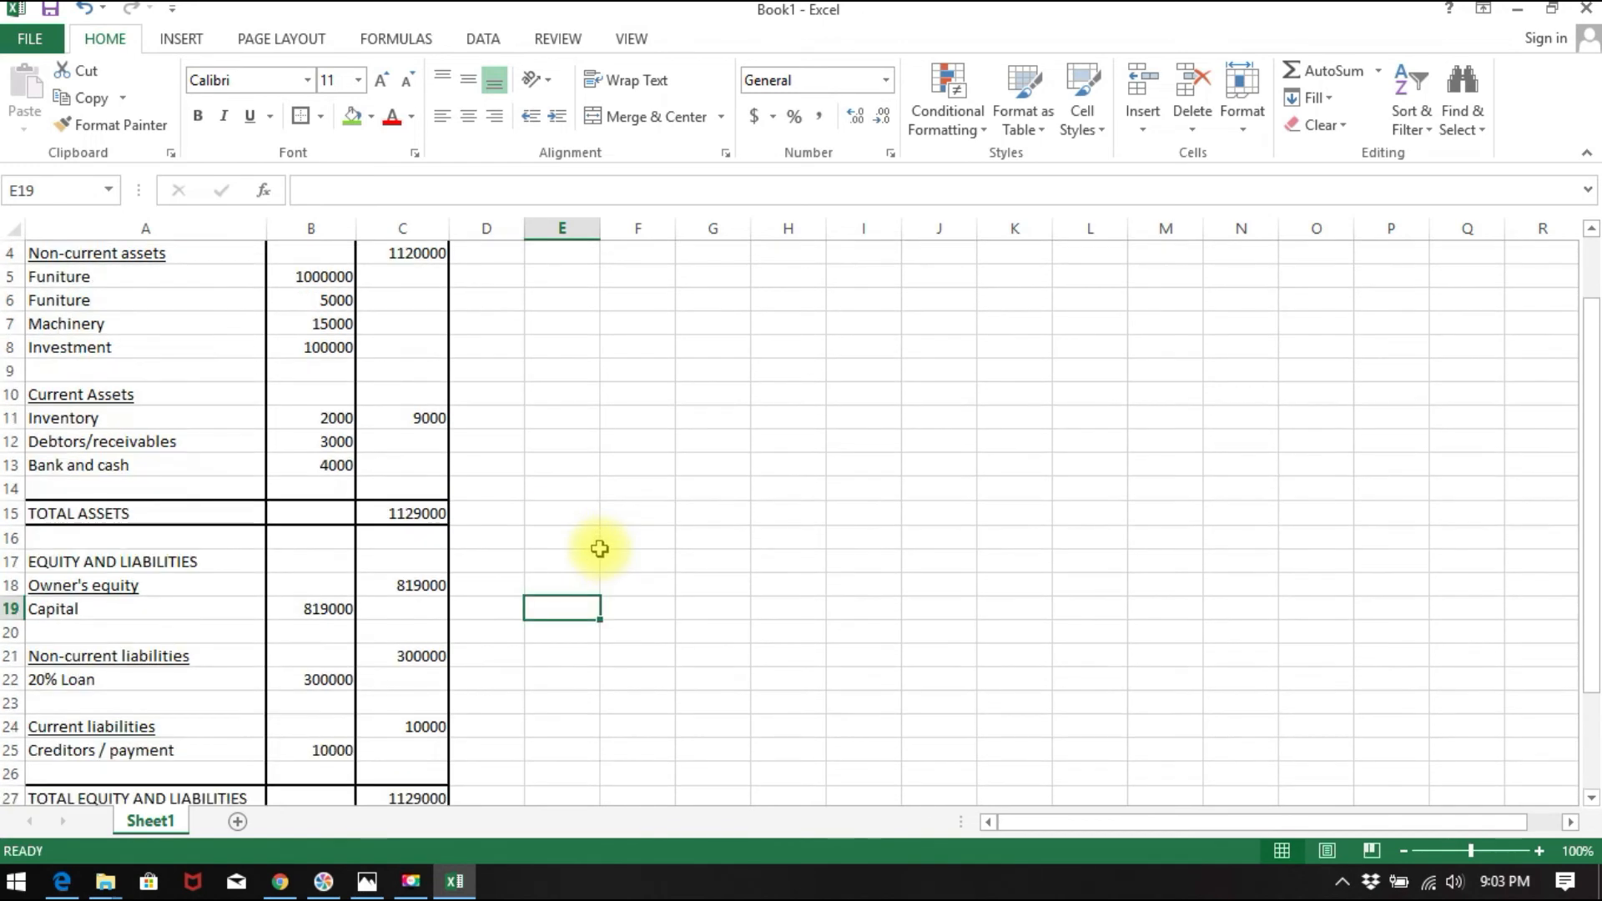
pyautogui.click(113, 512)
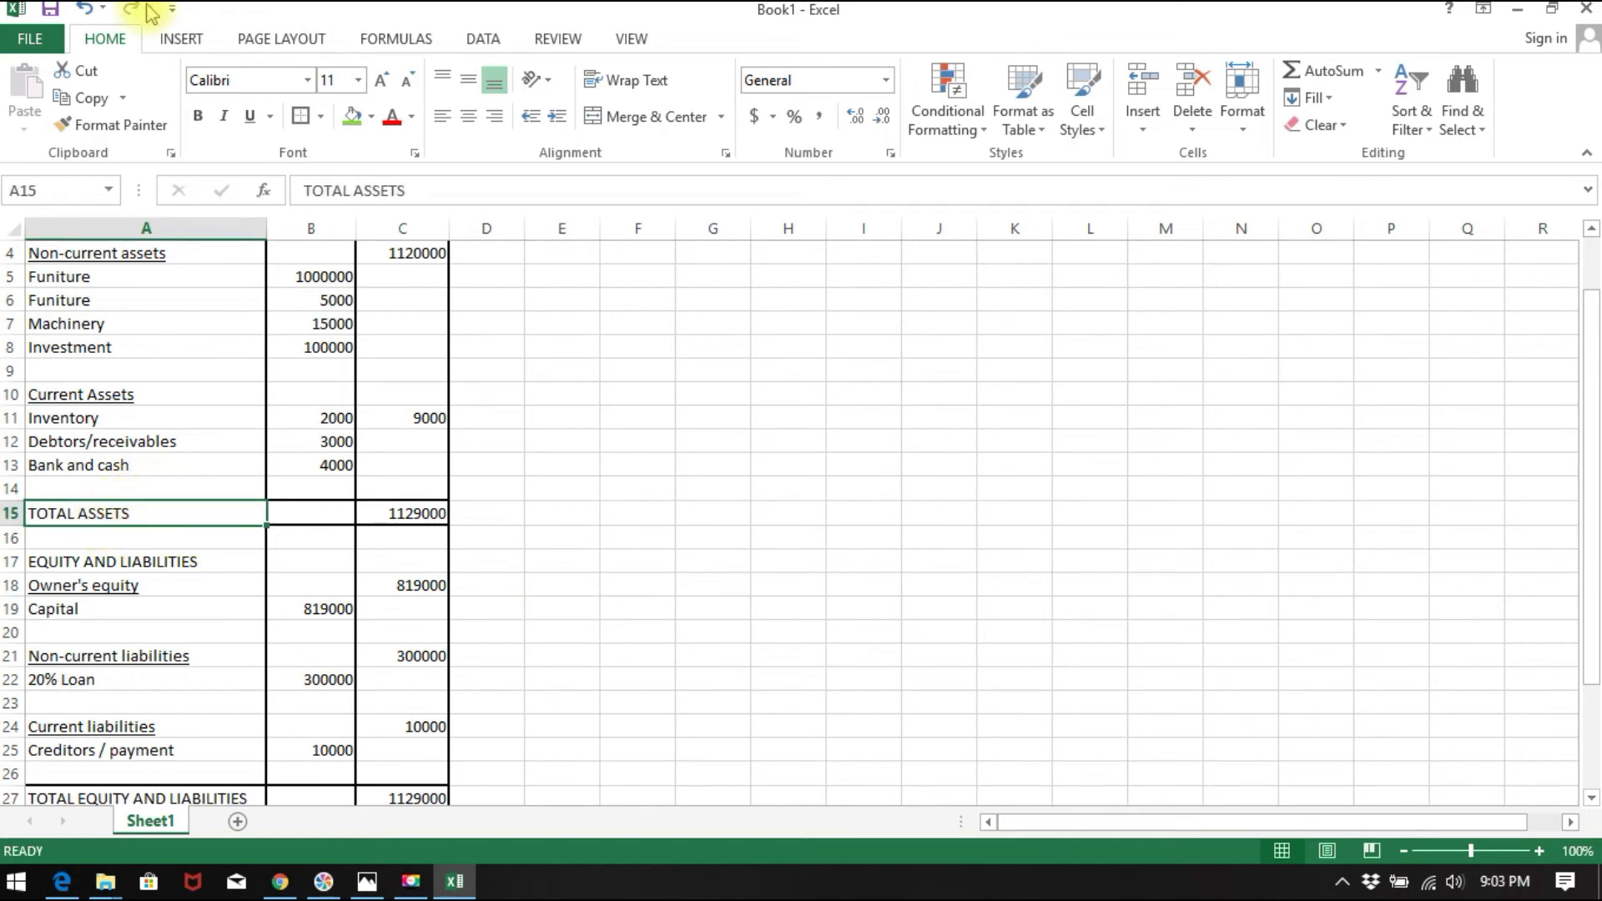
pyautogui.click(205, 117)
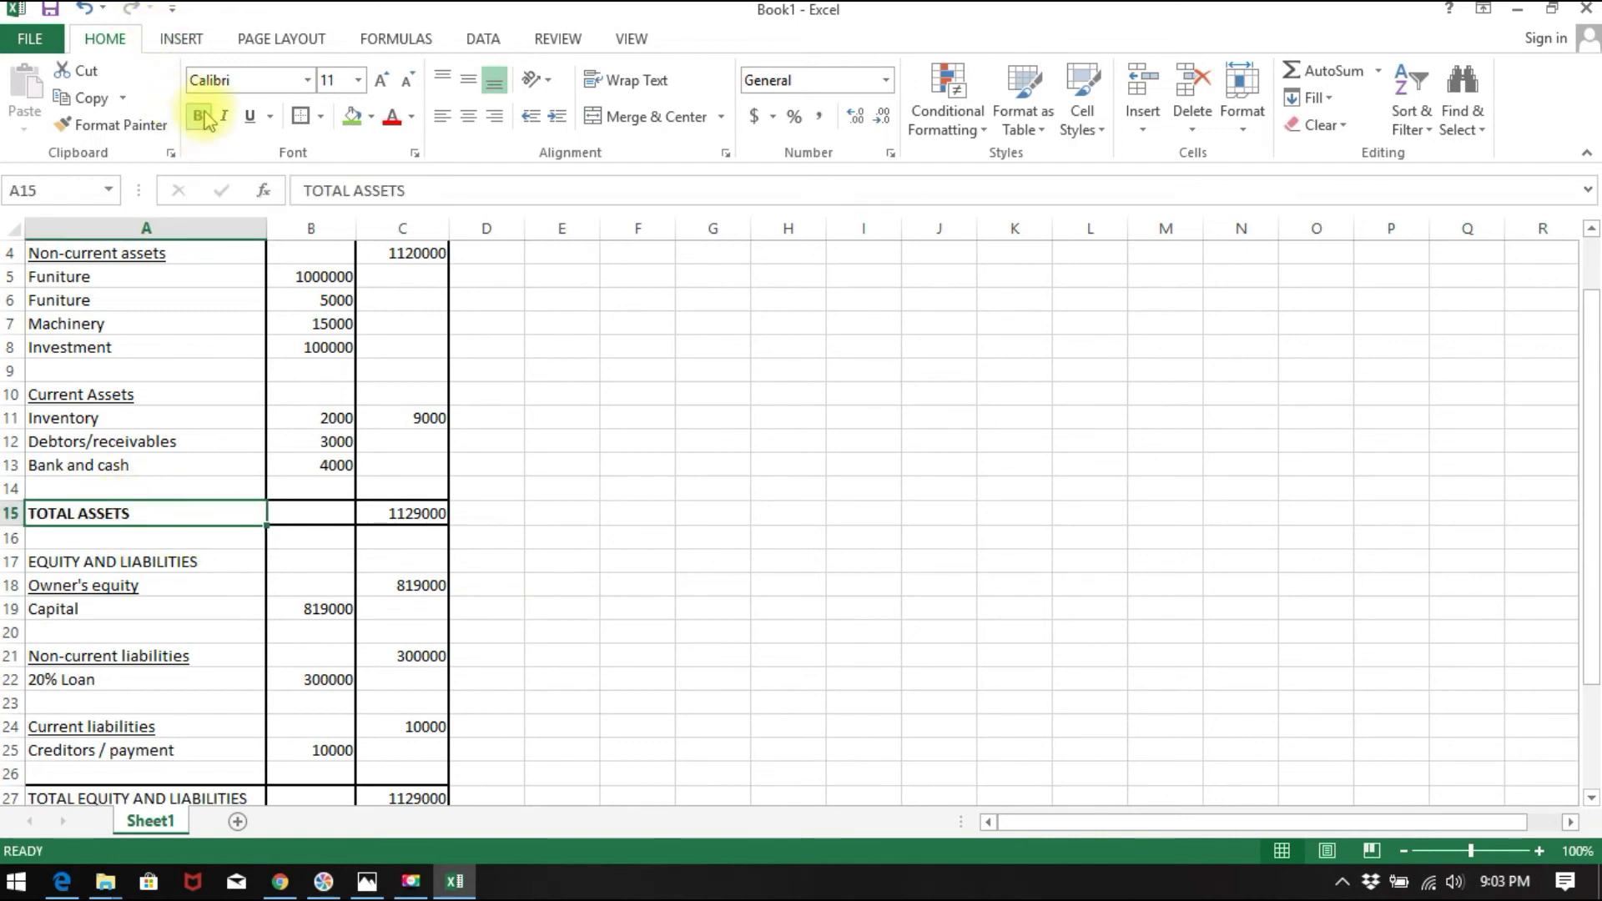
pyautogui.scroll(-1, 162, 698)
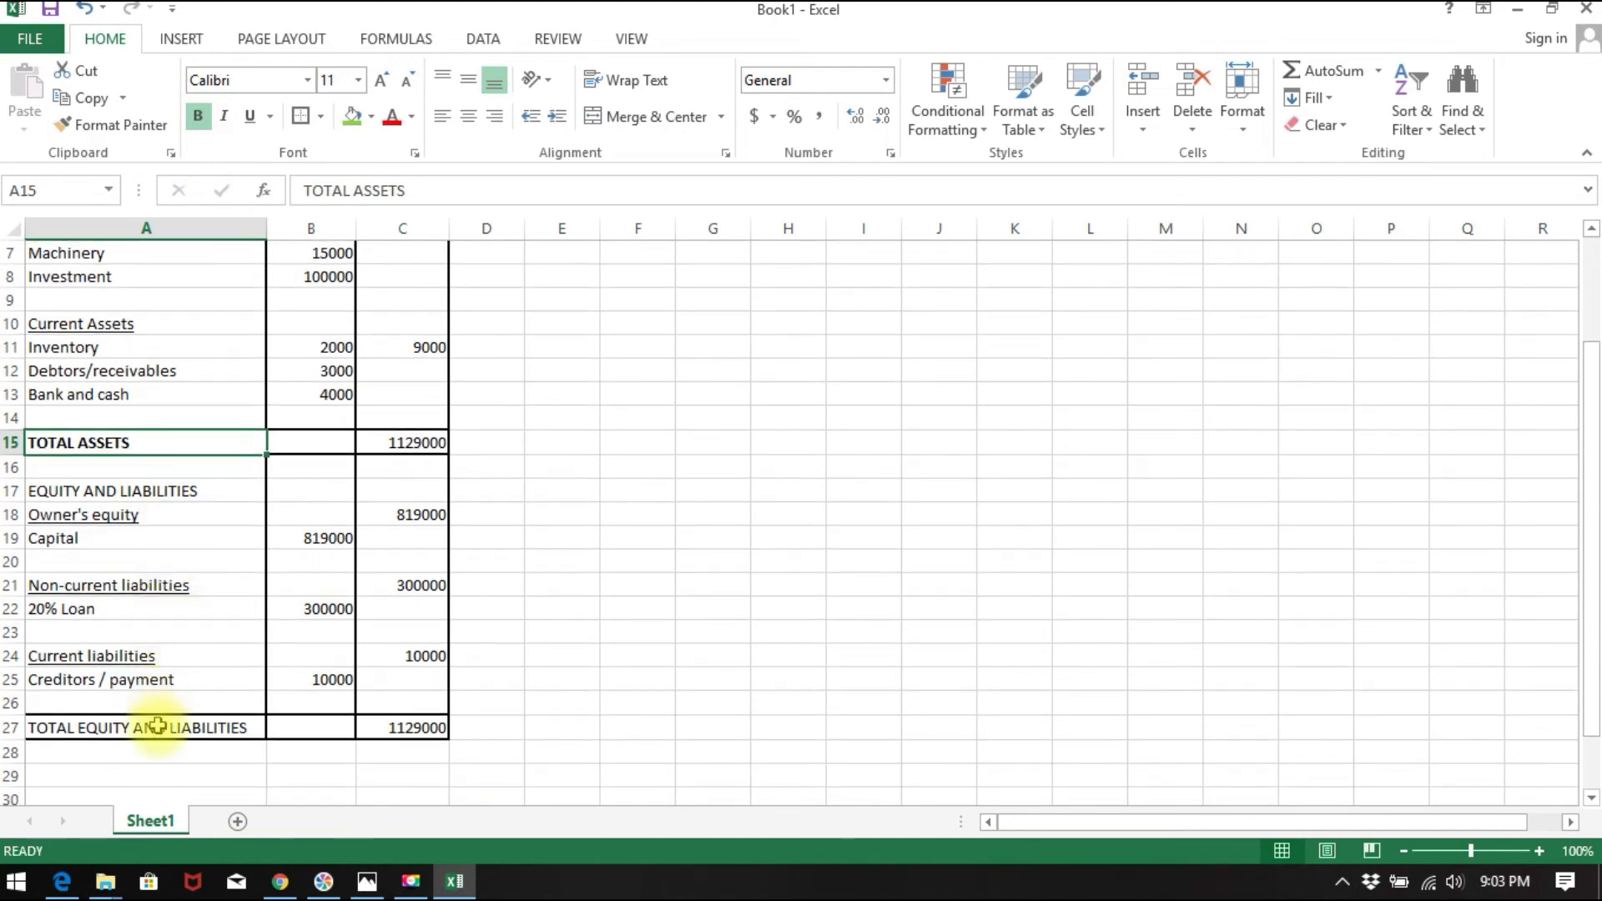
pyautogui.click(157, 729)
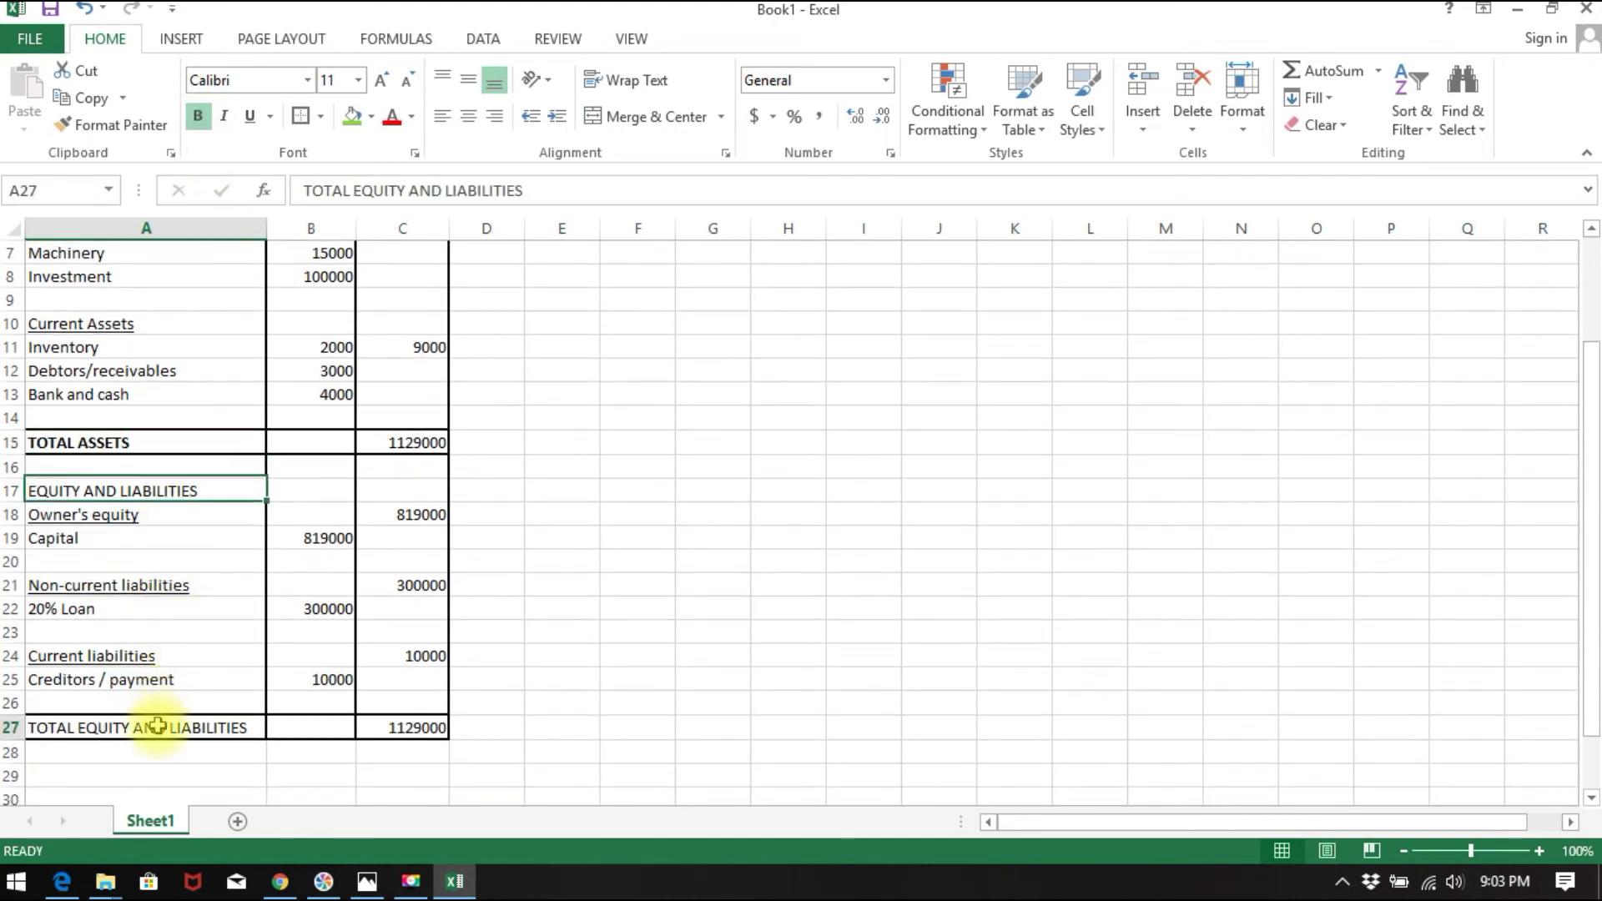
pyautogui.click(198, 116)
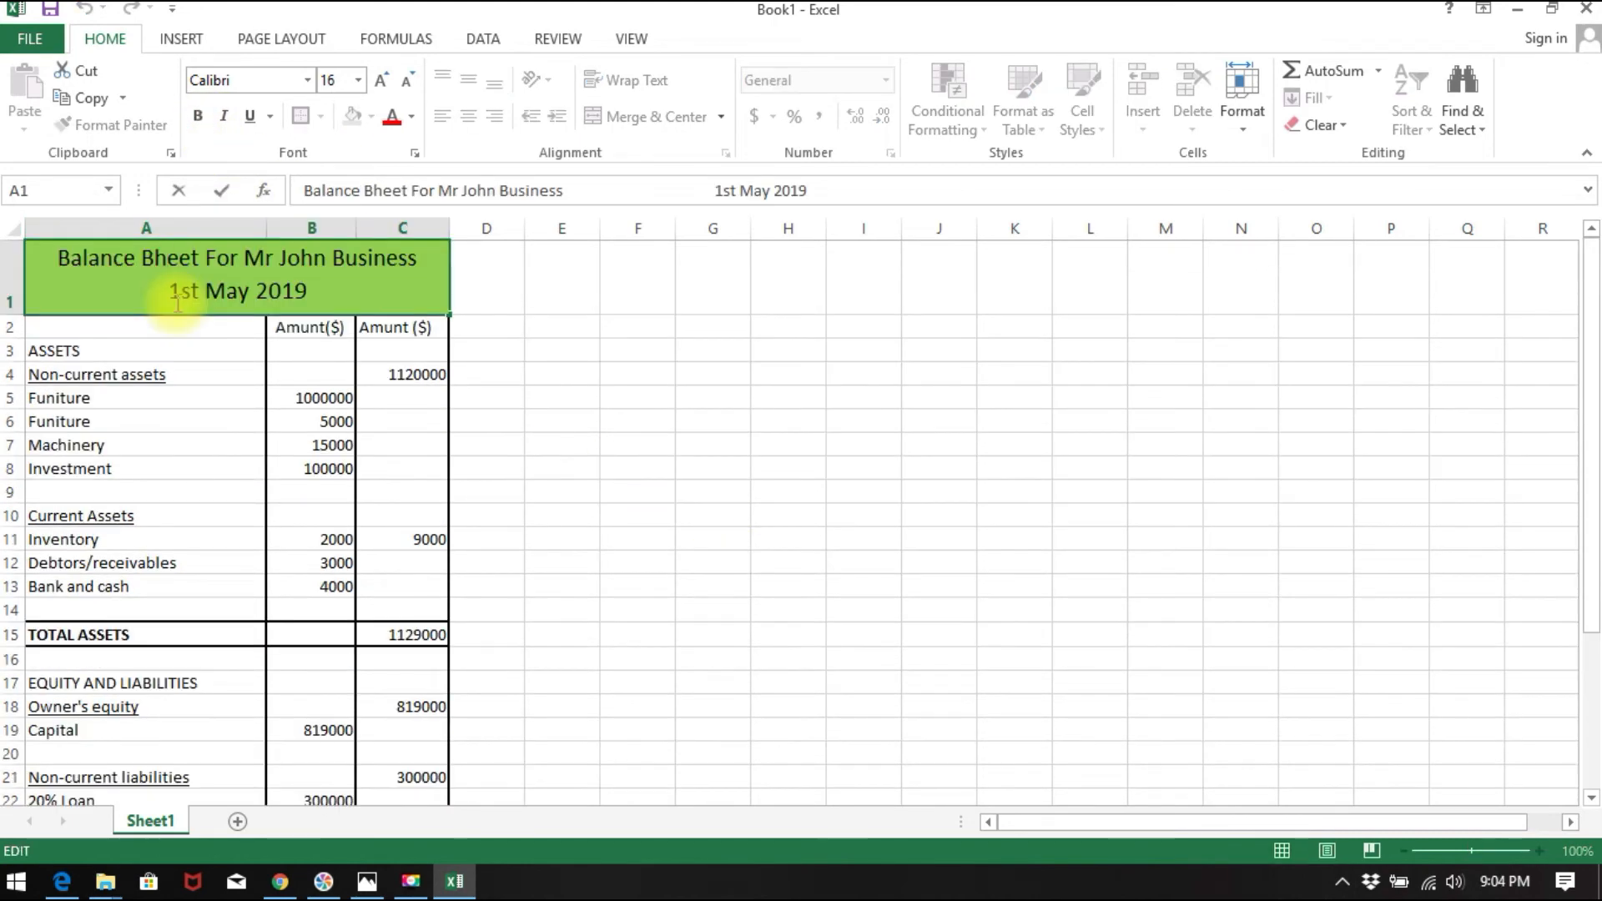
# - Correct the misspelled second word of the title in merged cell A1 so it reads "Sheet"
pyautogui.click(155, 260)
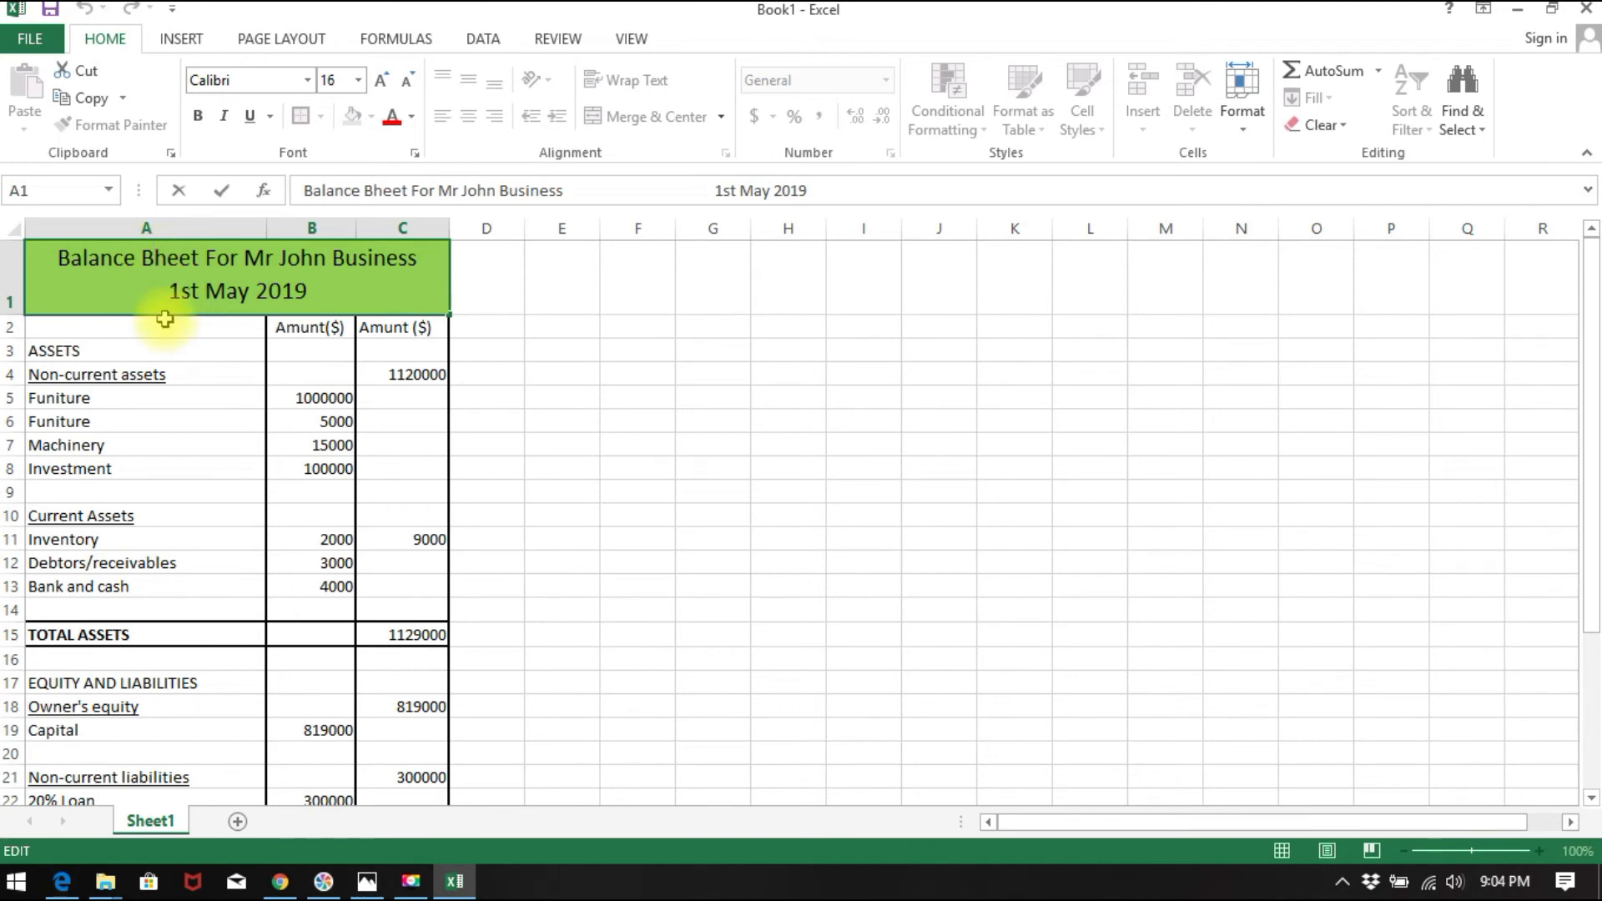
pyautogui.press('BackSpace')
pyautogui.write('S')
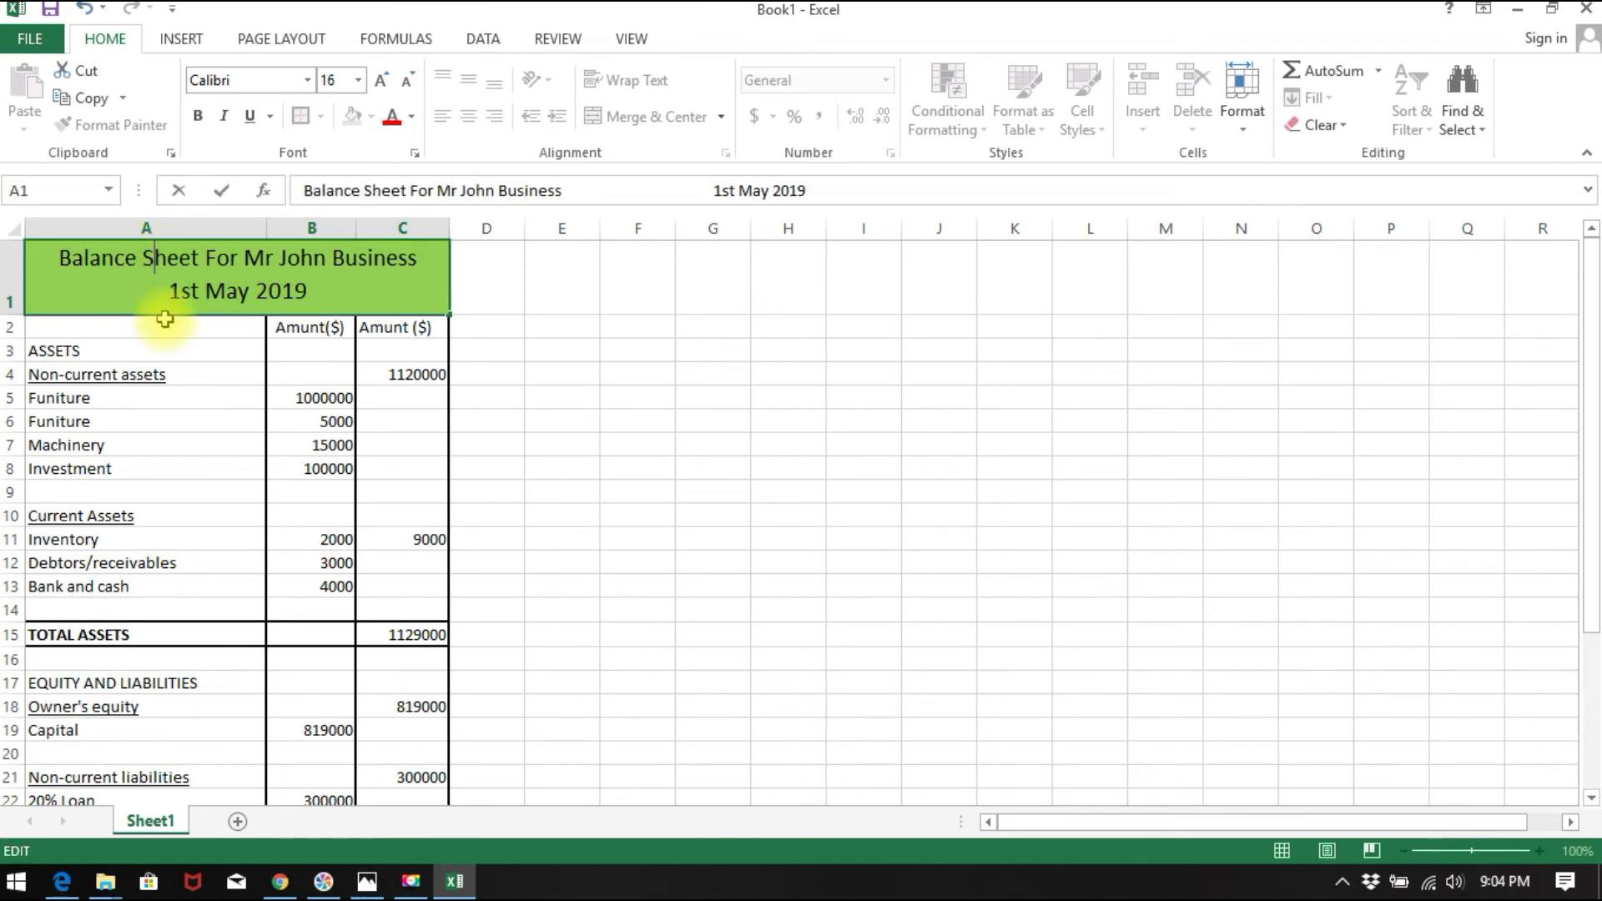
pyautogui.click(207, 477)
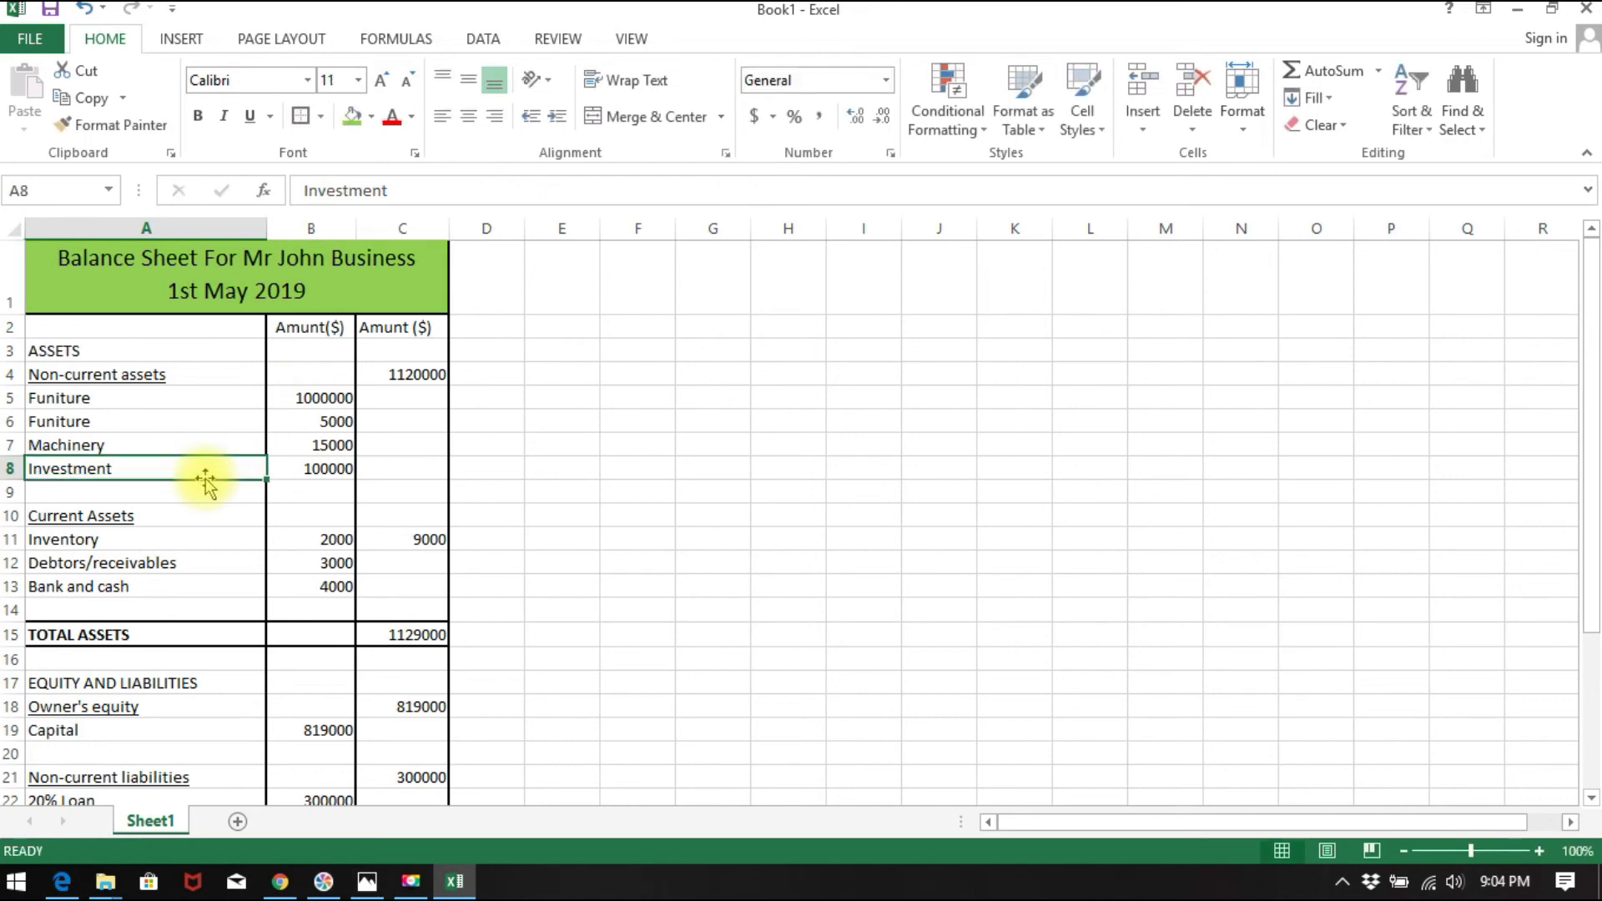